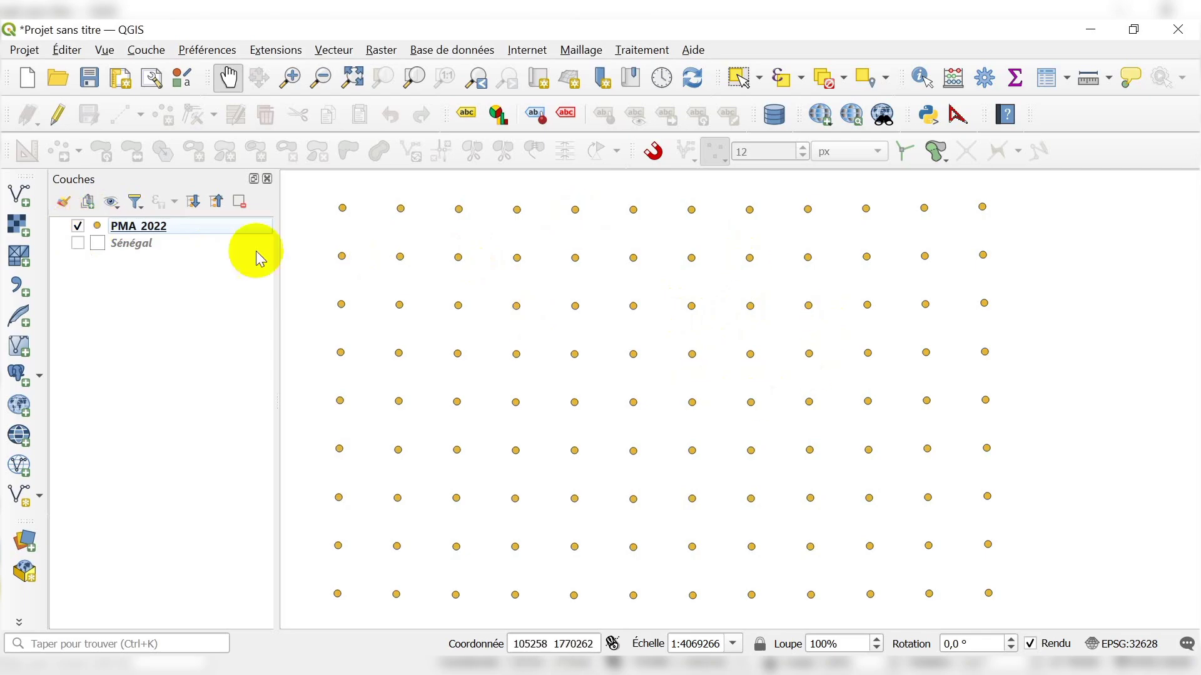
Make the Sénégal boundary layer visible and briefly toggle the PMA_2022 points off and on
{"action": "left_click", "coordinate": [77, 243]}
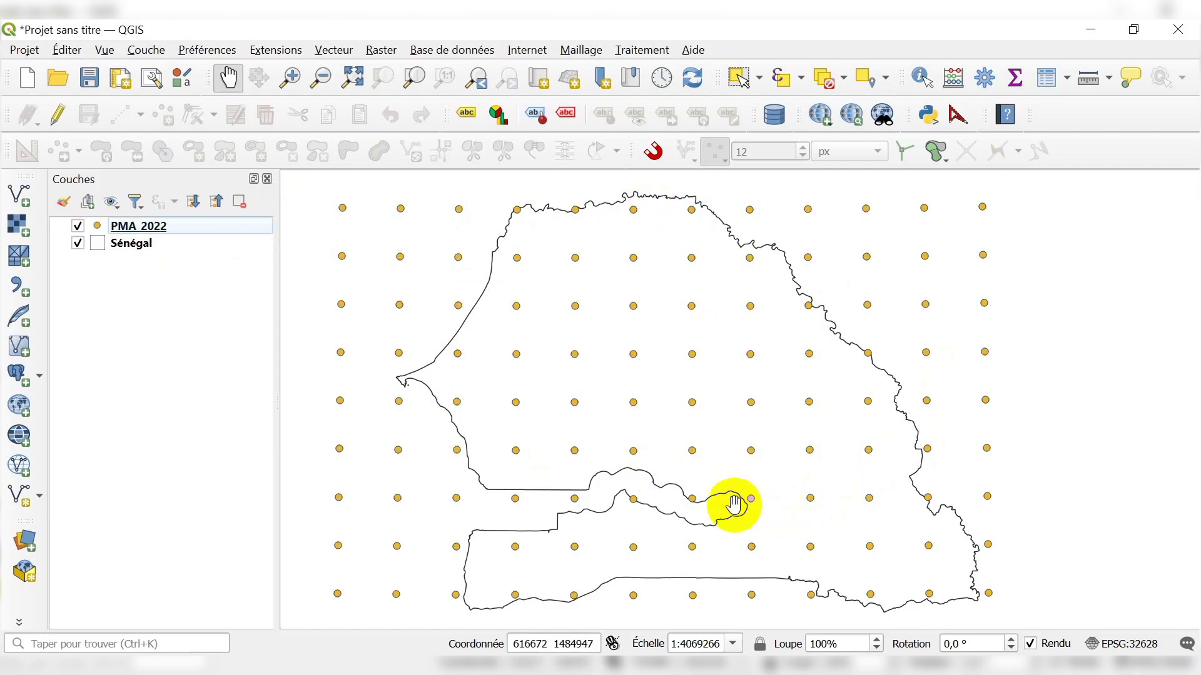
{"action": "left_click", "coordinate": [77, 227]}
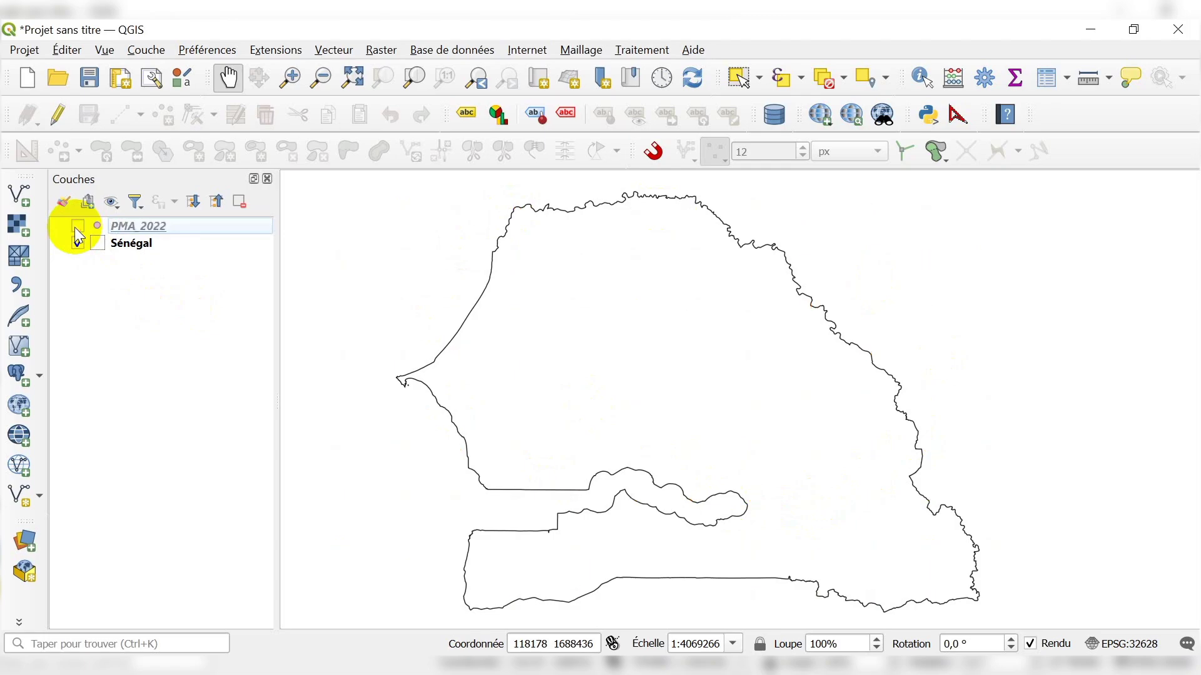
{"action": "left_click", "coordinate": [76, 226]}
Examine the PMA_2022 attribute table, including its coordinates, monthly precipitation columns and annual ANN column, and close it
{"action": "left_click", "coordinate": [141, 227]}
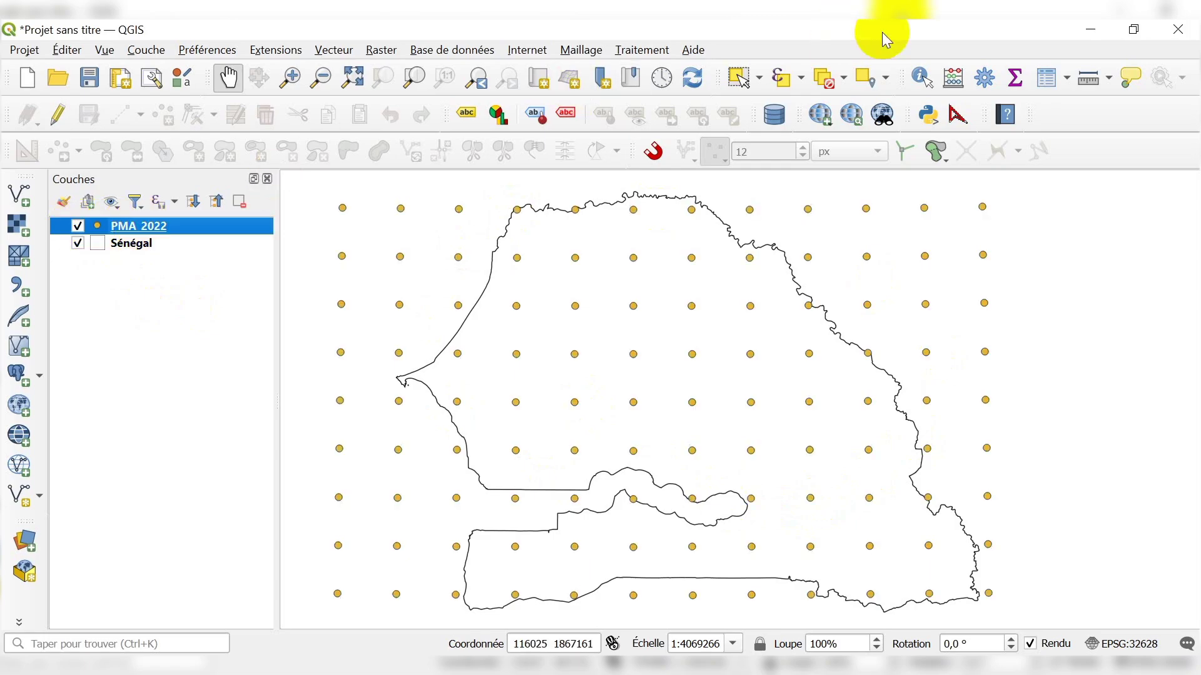
{"action": "left_click", "coordinate": [1043, 78]}
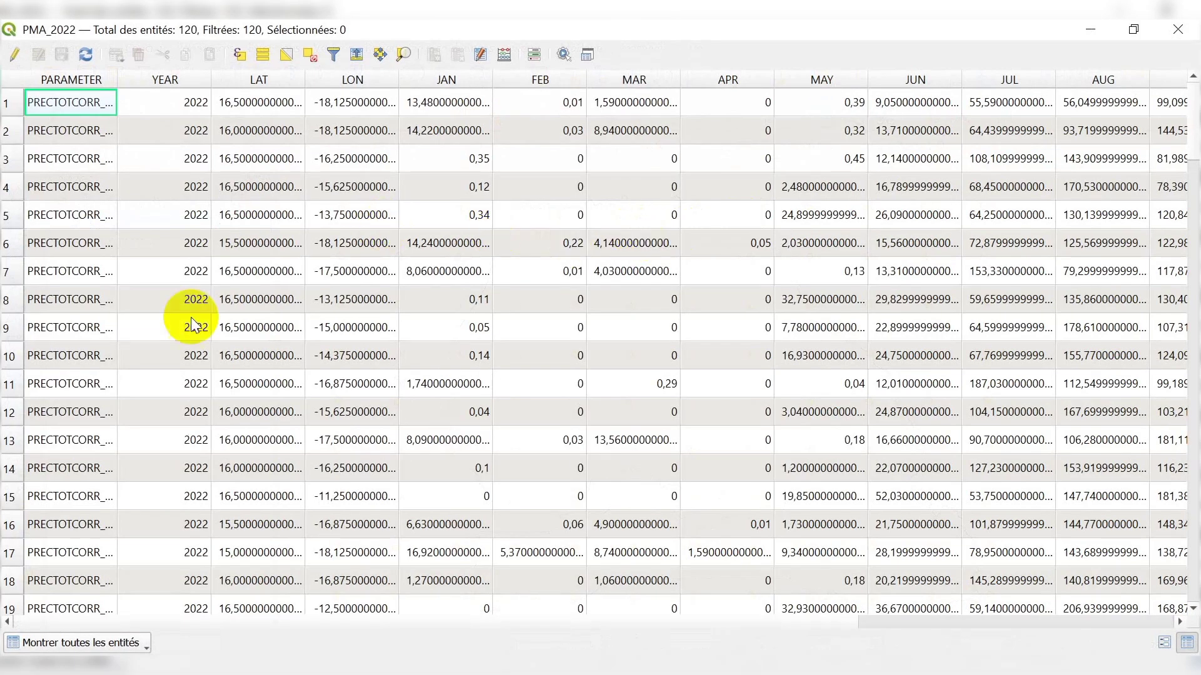
{"action": "scroll", "coordinate": [129, 220], "scroll_direction": "down", "scroll_amount": 8}
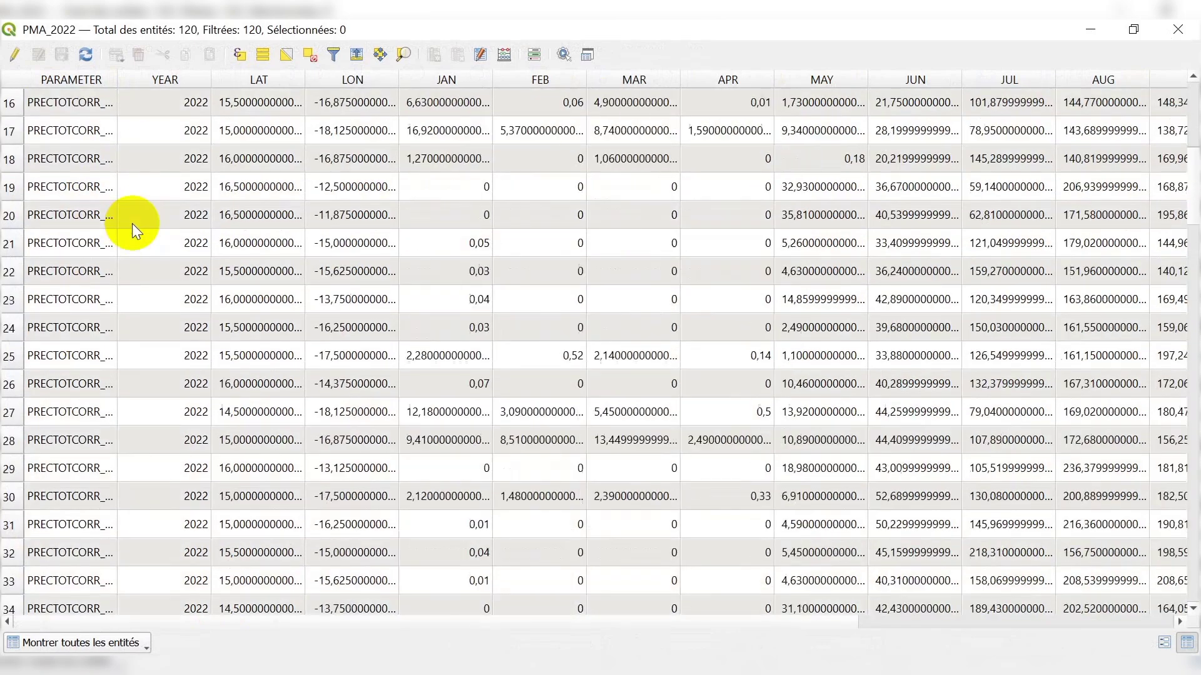
{"action": "scroll", "coordinate": [132, 223], "scroll_direction": "up", "scroll_amount": 8}
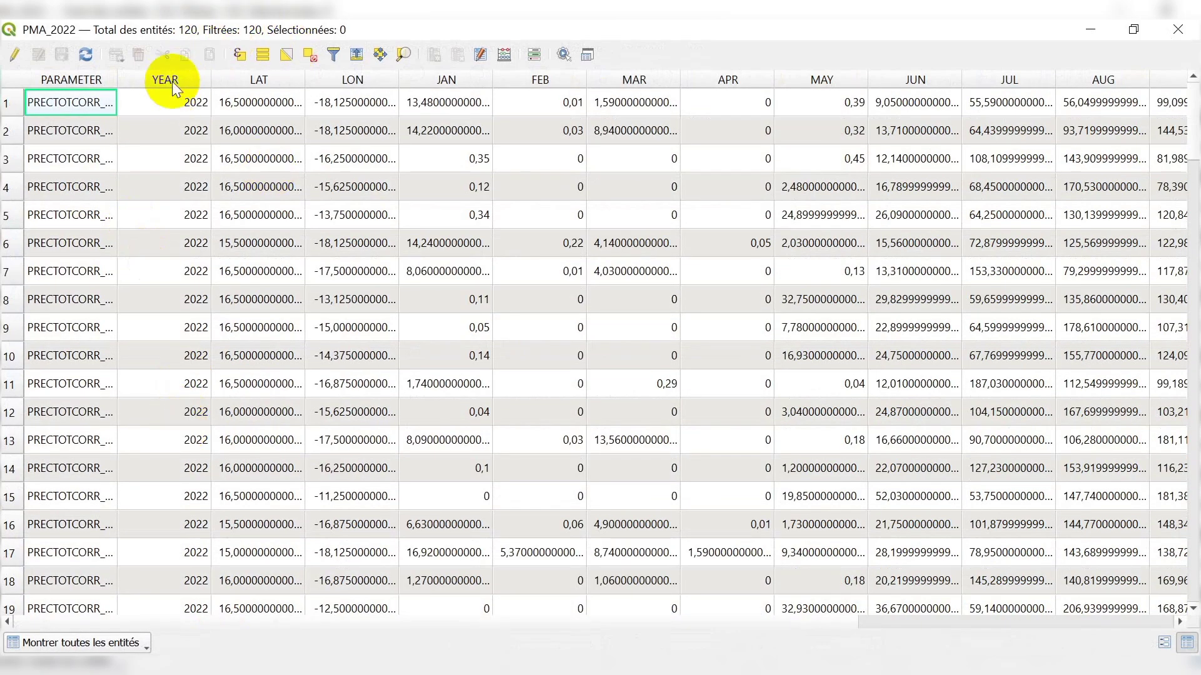
{"action": "scroll", "coordinate": [170, 289], "scroll_direction": "down", "scroll_amount": 14}
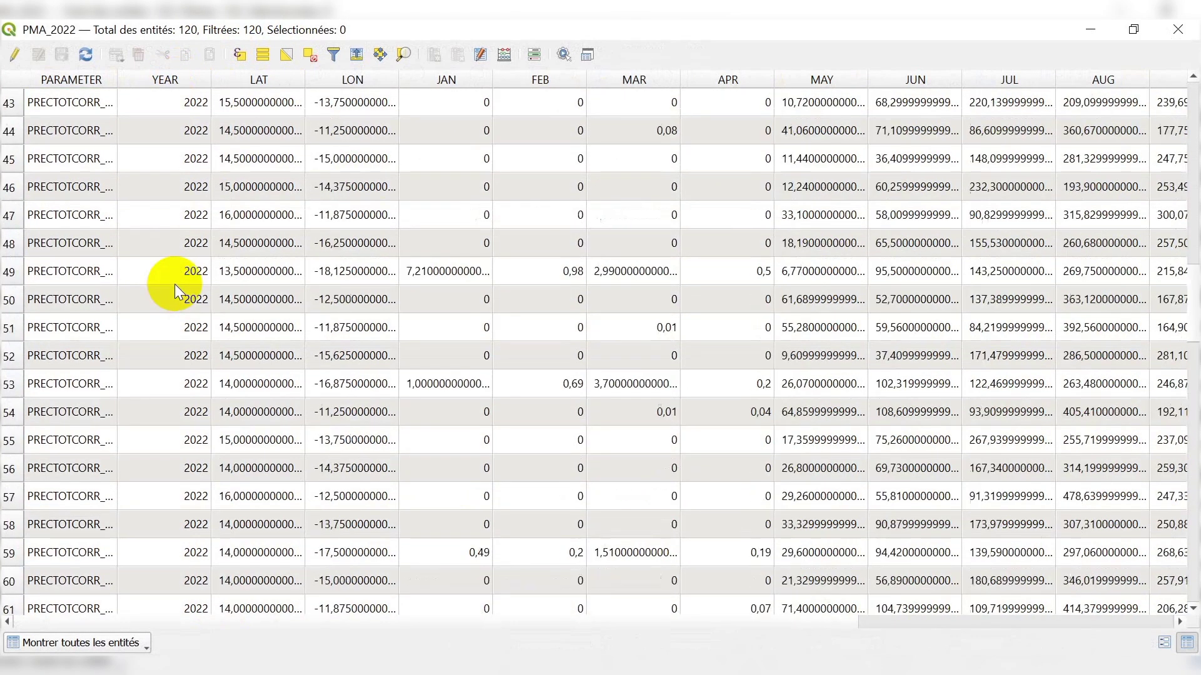
{"action": "scroll", "coordinate": [175, 284], "scroll_direction": "up", "scroll_amount": 14}
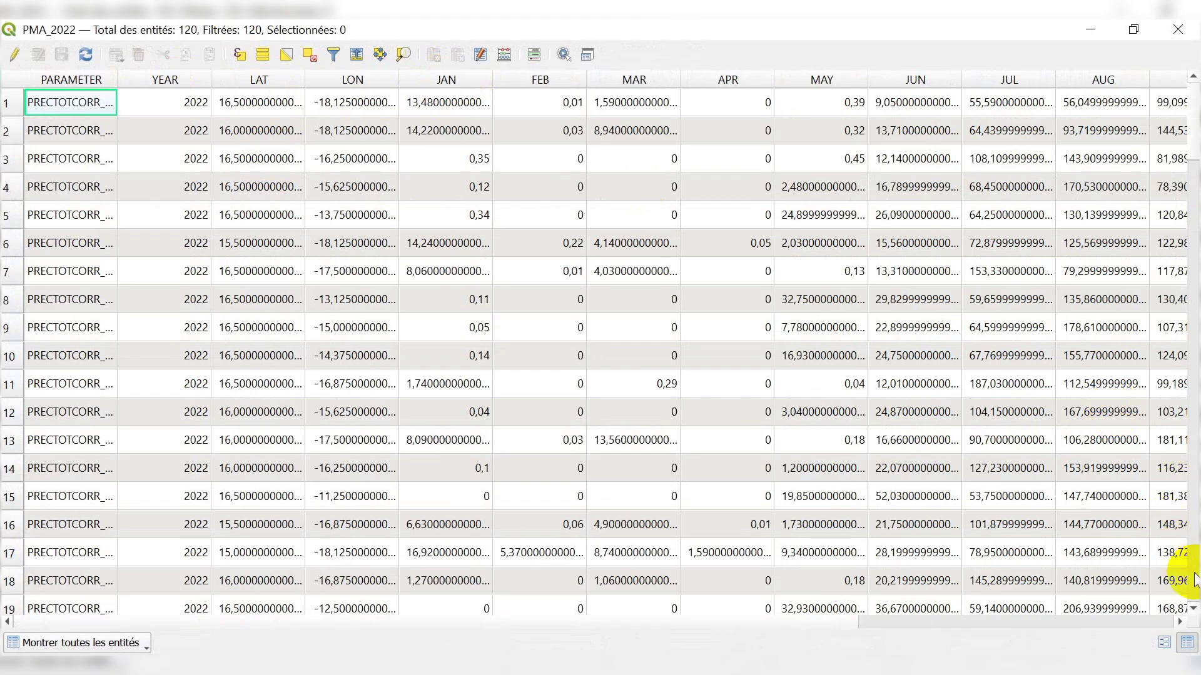
{"action": "left_click", "coordinate": [1180, 620]}
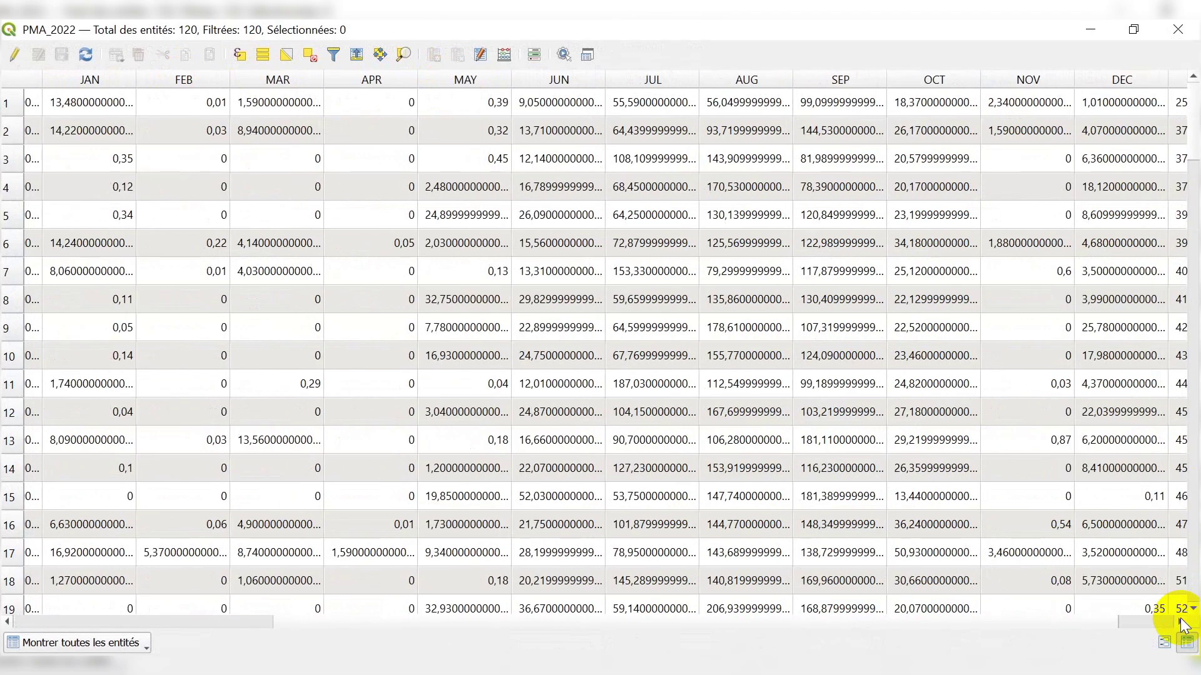
{"action": "left_click", "coordinate": [1180, 621]}
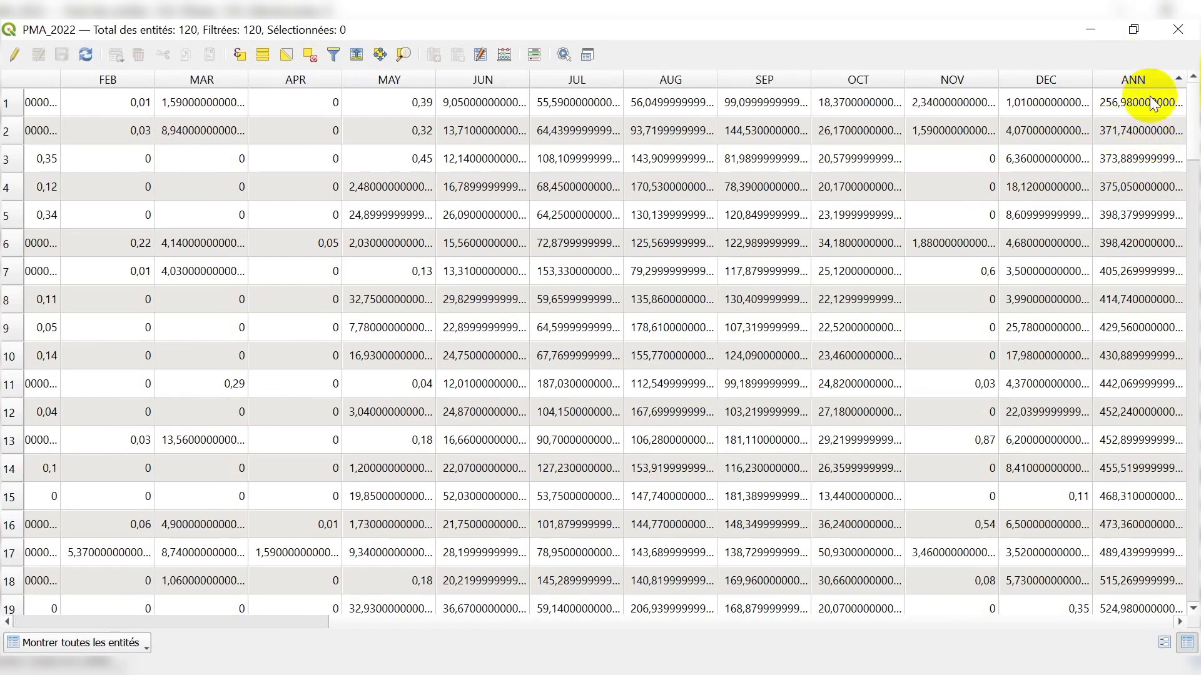
{"action": "left_click", "coordinate": [1176, 29]}
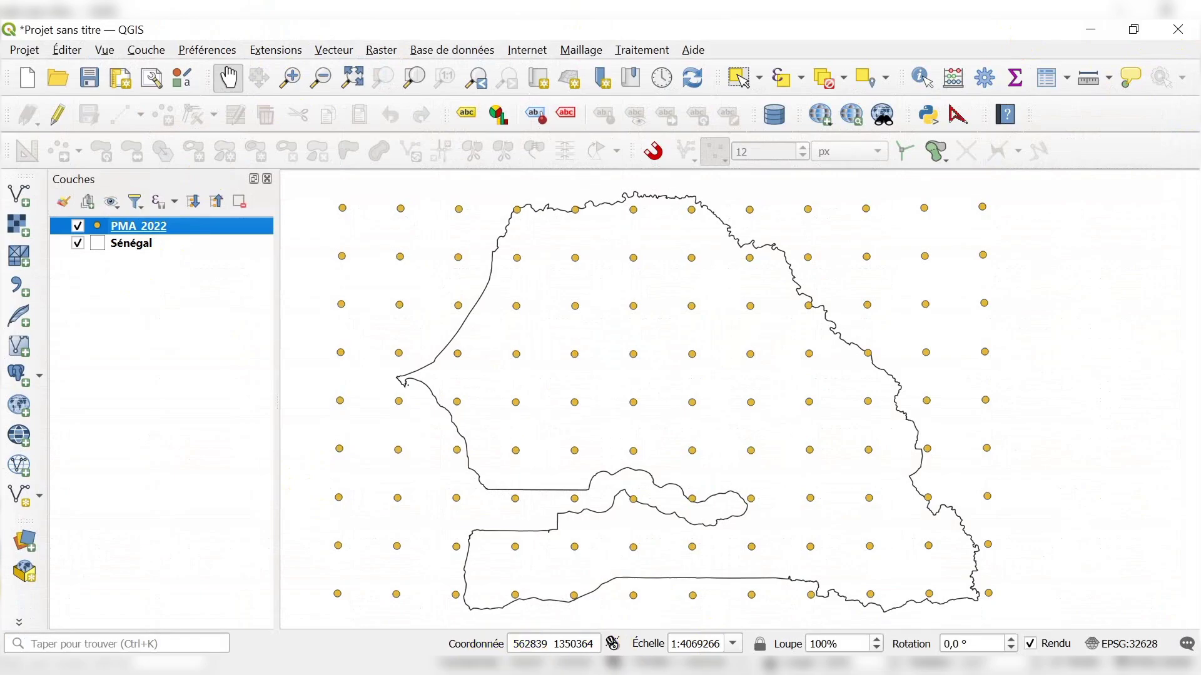
Switch to the browser and look at the annual precipitation map tutorial among the DAHA_Service Technique channel's most recent videos
{"action": "left_click", "coordinate": [429, 581]}
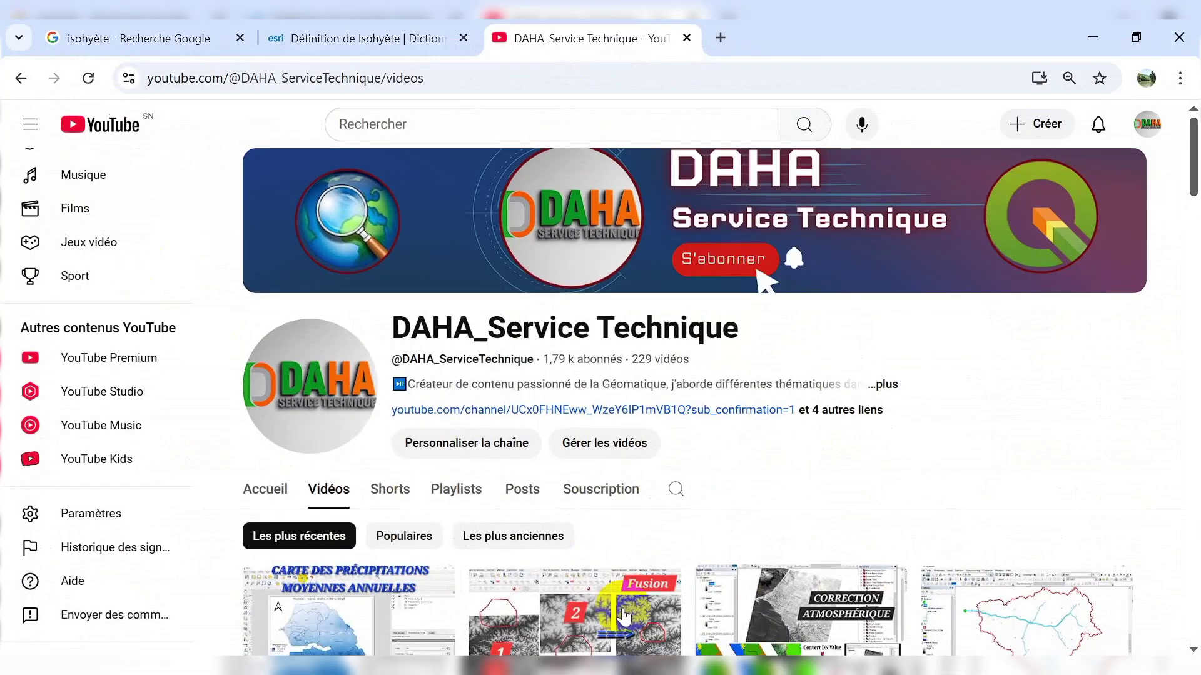
{"action": "scroll", "coordinate": [616, 459], "scroll_direction": "down", "scroll_amount": 4}
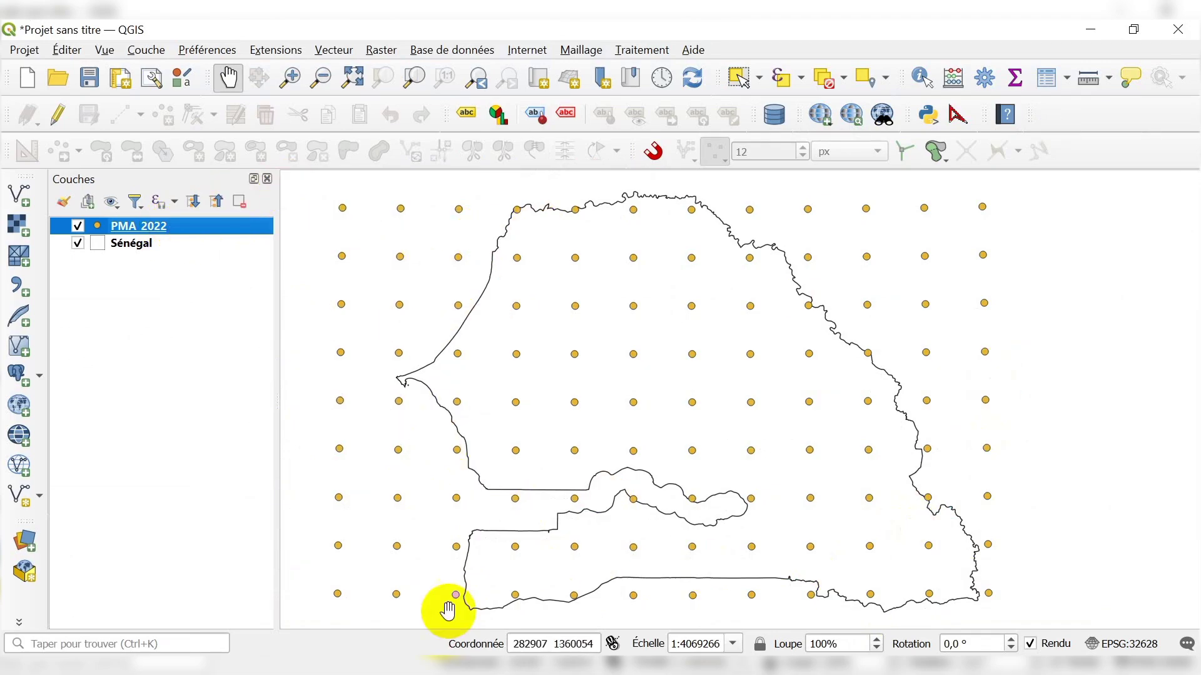
{"action": "key", "text": "alt+Tab"}
{"action": "mouse_move", "coordinate": [380, 363]}
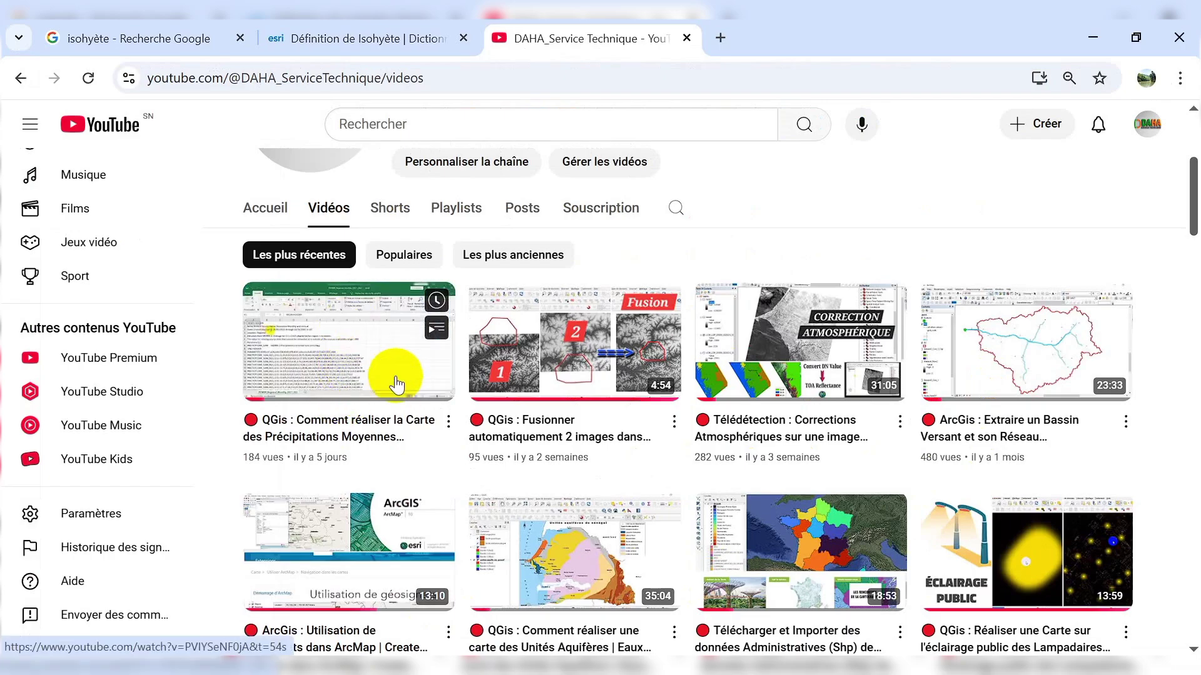
{"action": "scroll", "coordinate": [389, 400], "scroll_direction": "up", "scroll_amount": 3}
{"action": "scroll", "coordinate": [388, 419], "scroll_direction": "up", "scroll_amount": 2}
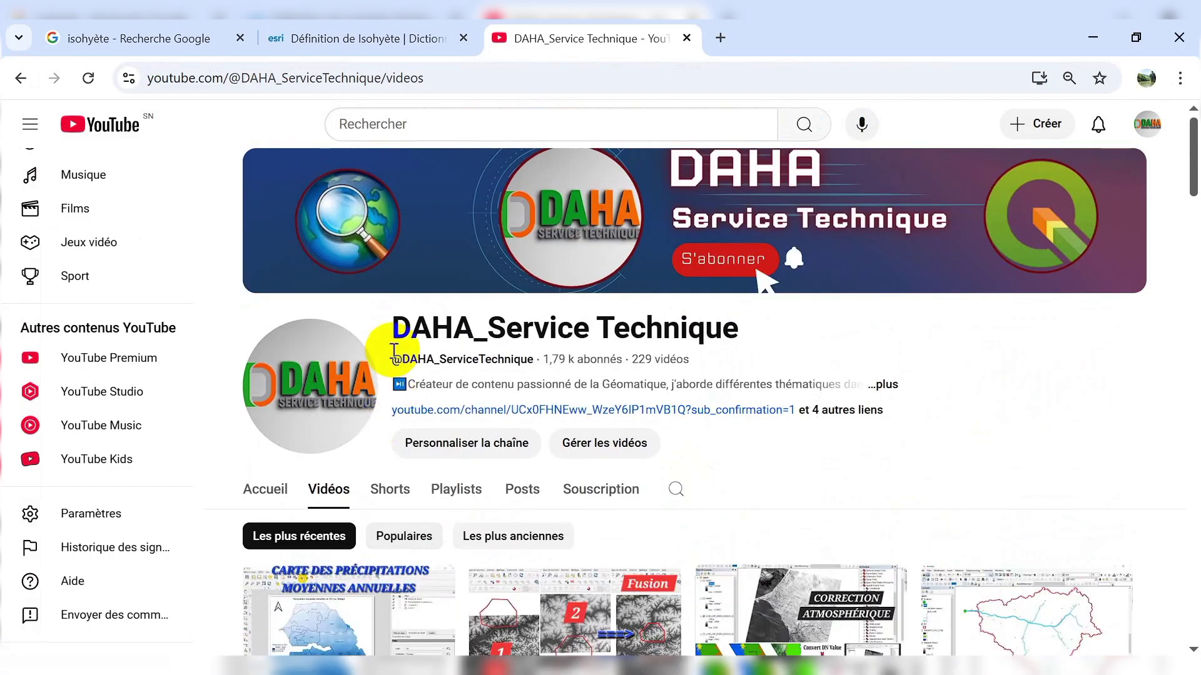
Look through the channel's older videos for the ArcGIS tutorial on mapping precipitation isohyets, and return to QGIS
{"action": "left_click", "coordinate": [754, 281]}
{"action": "scroll", "coordinate": [757, 279], "scroll_direction": "down", "scroll_amount": 5}
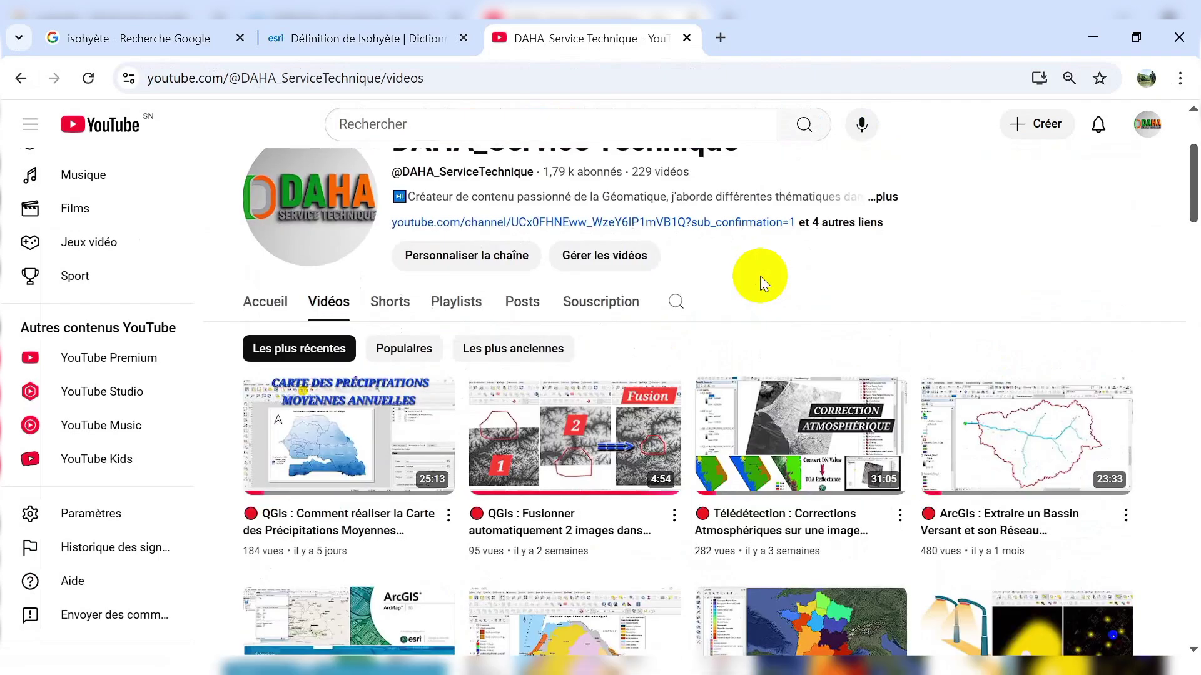
{"action": "scroll", "coordinate": [375, 447], "scroll_direction": "down", "scroll_amount": 15}
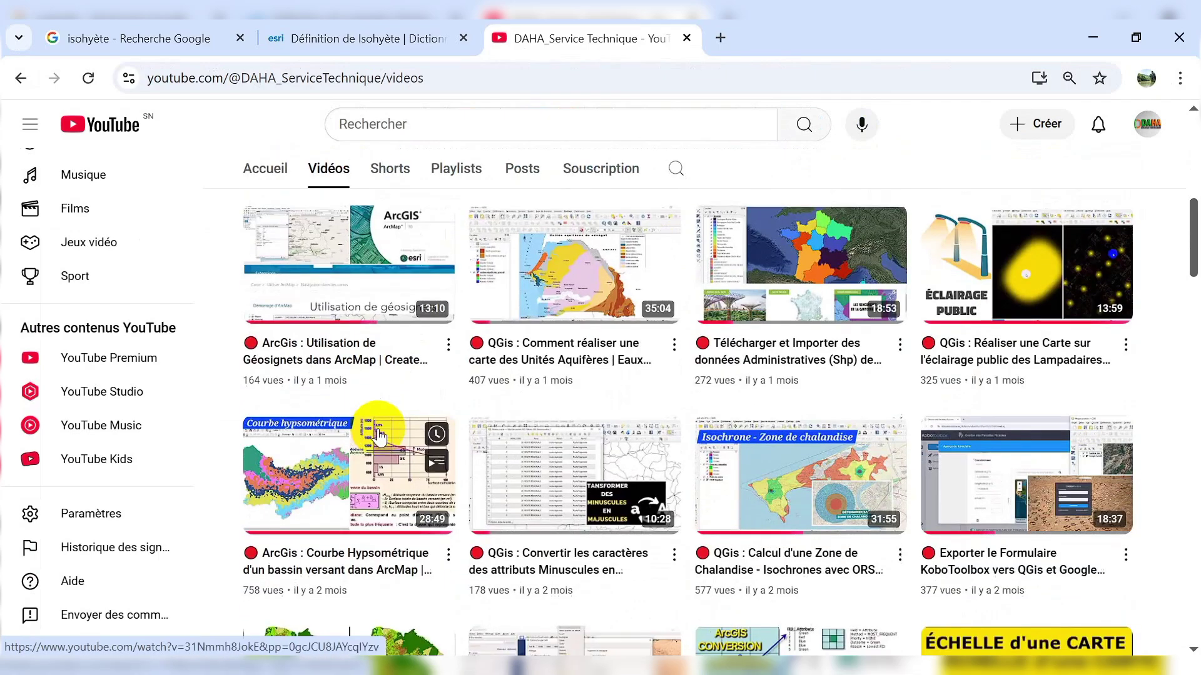
{"action": "scroll", "coordinate": [566, 452], "scroll_direction": "down", "scroll_amount": 8}
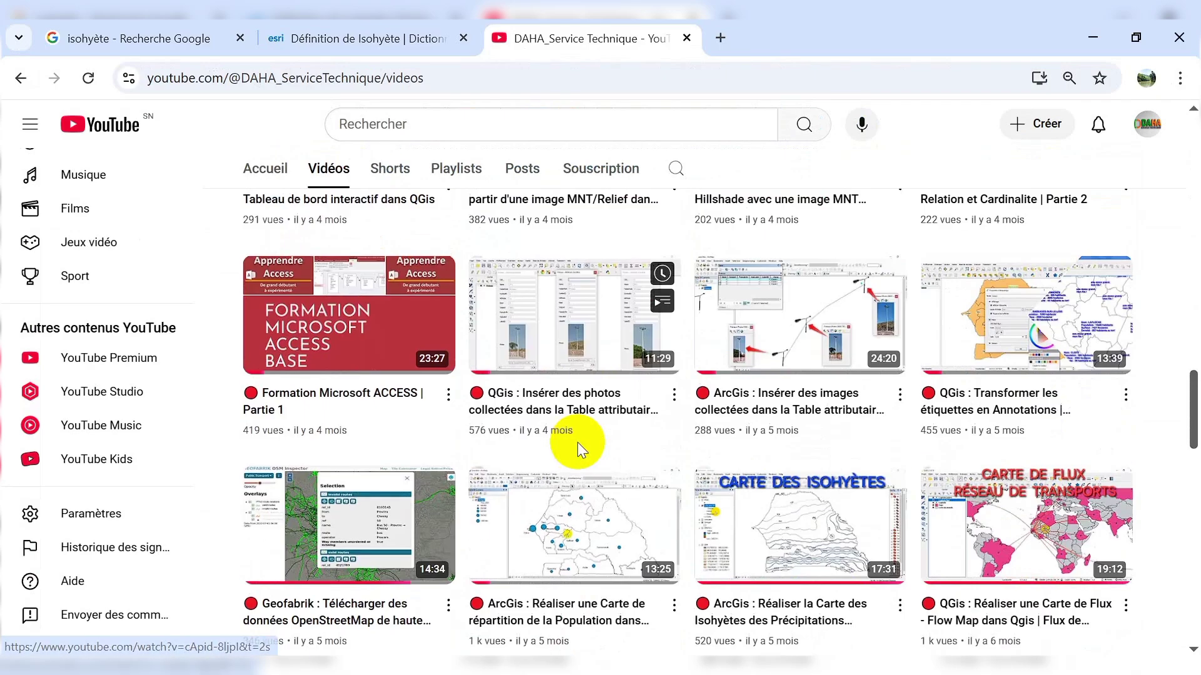
{"action": "scroll", "coordinate": [633, 442], "scroll_direction": "down", "scroll_amount": 3}
{"action": "scroll", "coordinate": [778, 450], "scroll_direction": "up", "scroll_amount": 3}
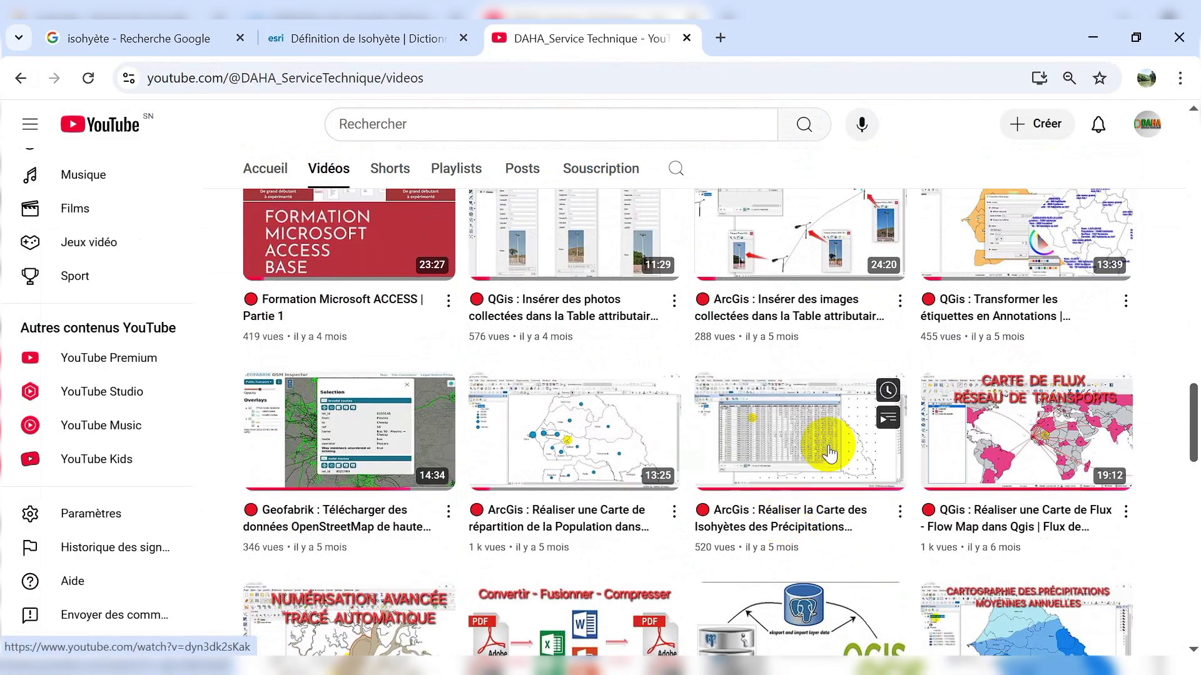
{"action": "scroll", "coordinate": [468, 394], "scroll_direction": "up", "scroll_amount": 5}
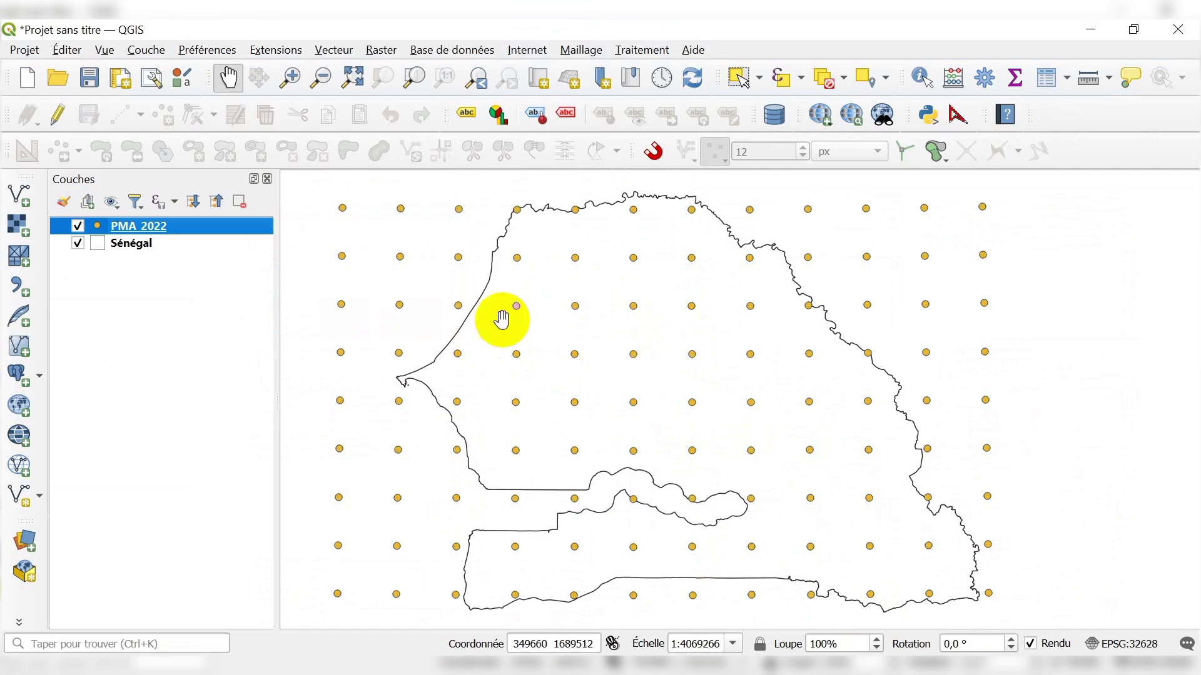
Clear the layer selection, switch to the browser to read Google's definition of isohyète, and return to QGIS
{"action": "left_click", "coordinate": [206, 286]}
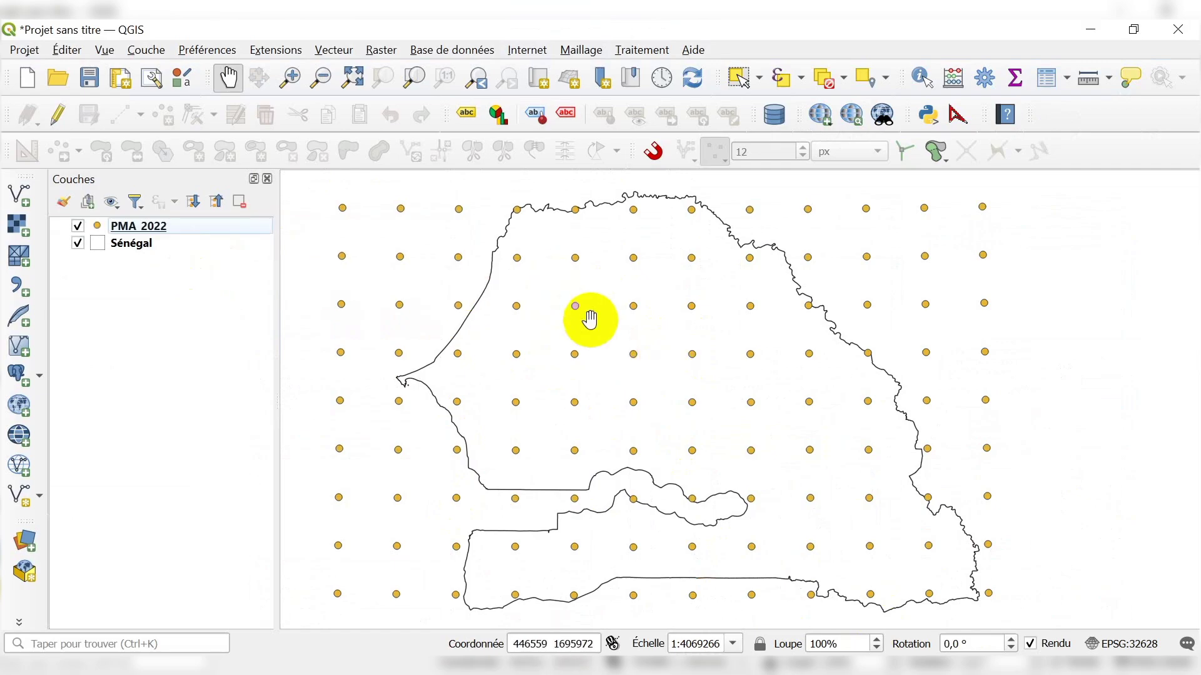
{"action": "key", "text": "alt+Tab"}
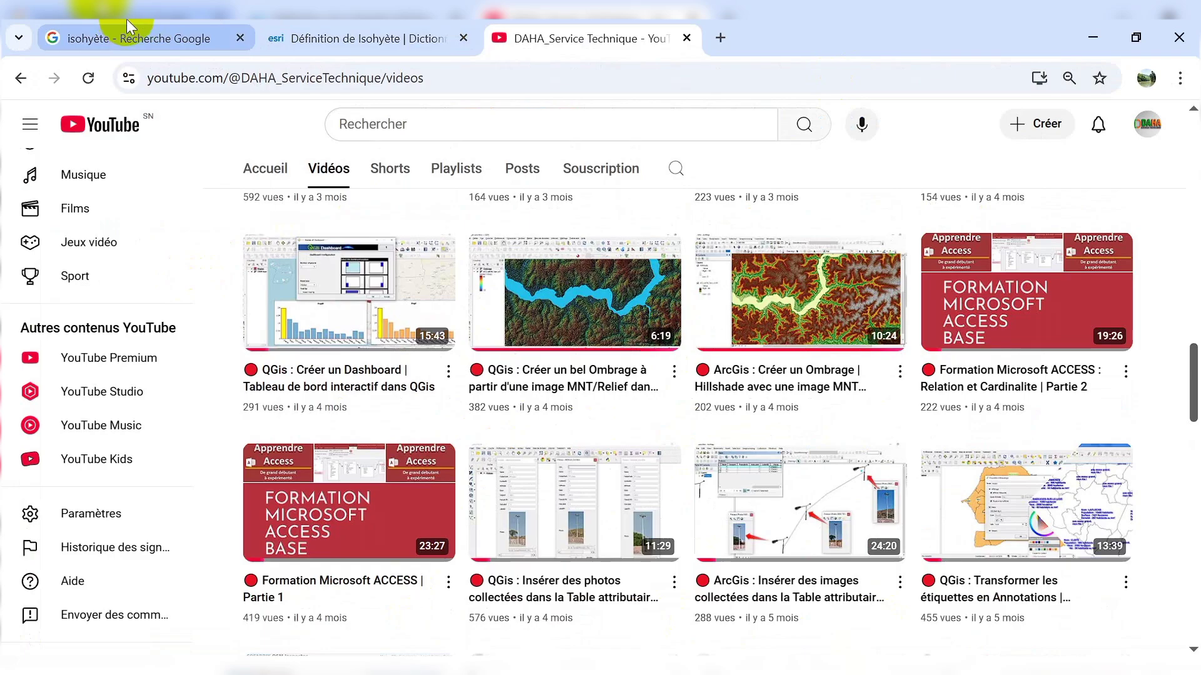
{"action": "left_click", "coordinate": [167, 19]}
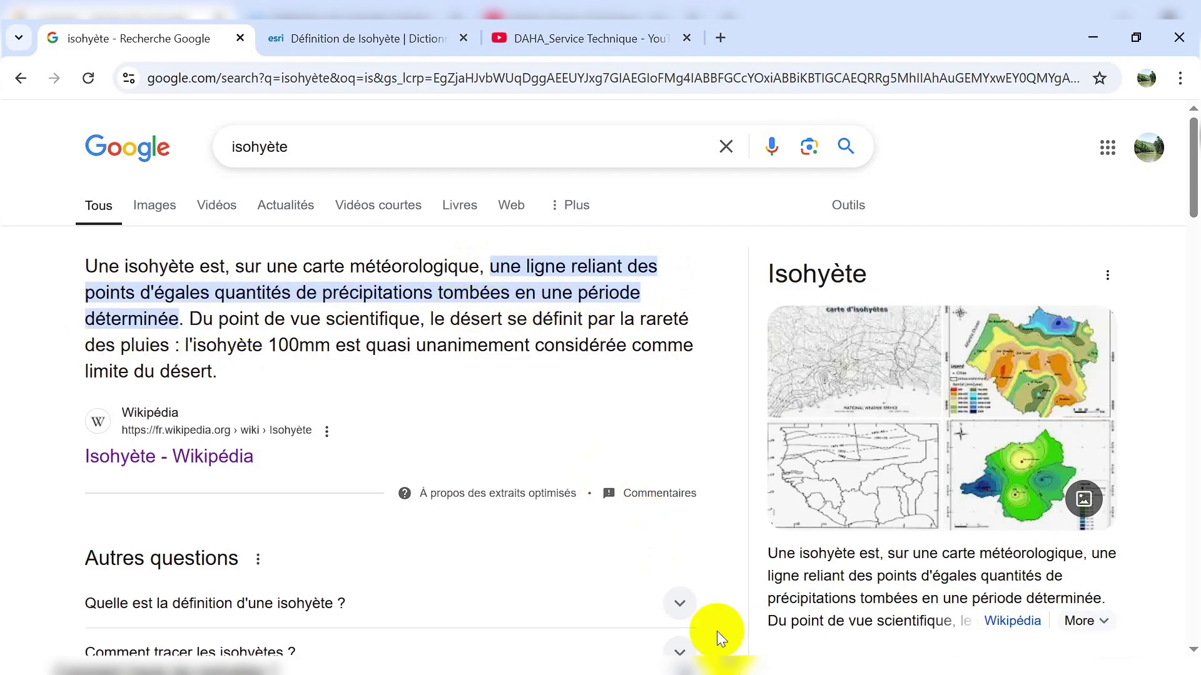
{"action": "left_click", "coordinate": [731, 672]}
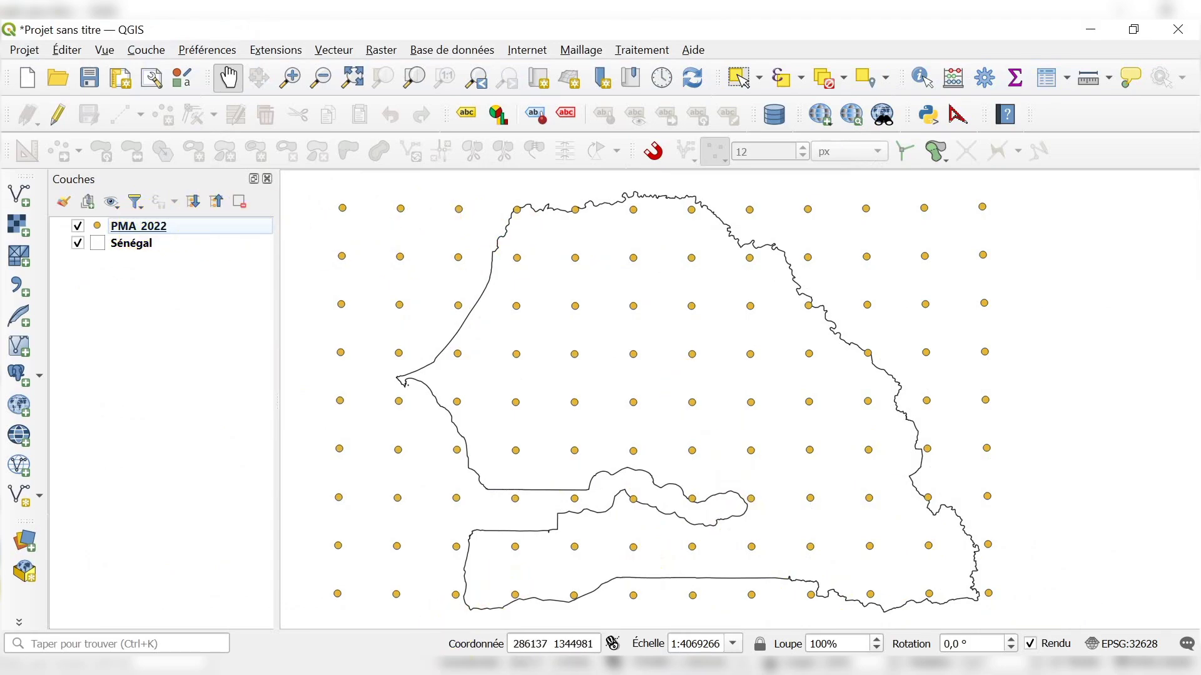
Switch to the browser and read the isohyète entry in the Esri Dictionnaire SIG
{"action": "key", "text": "alt+Tab"}
{"action": "left_click", "coordinate": [432, 18]}
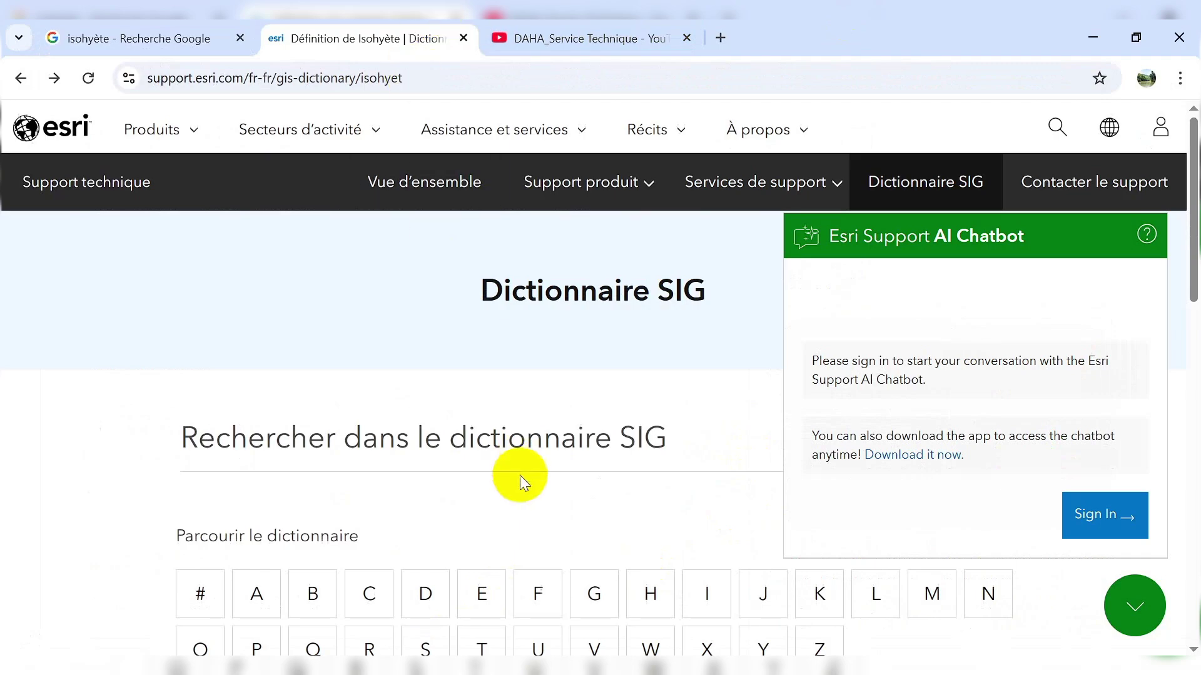
{"action": "scroll", "coordinate": [519, 475], "scroll_direction": "down", "scroll_amount": 8}
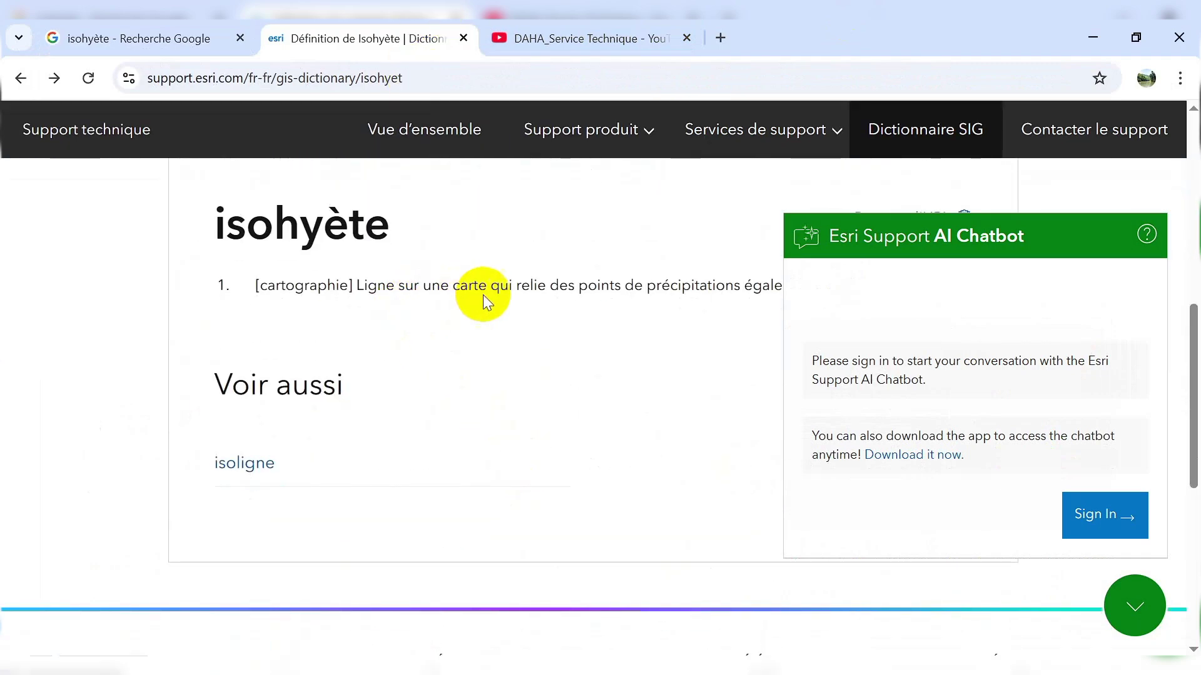
{"action": "scroll", "coordinate": [516, 294], "scroll_direction": "down", "scroll_amount": 2}
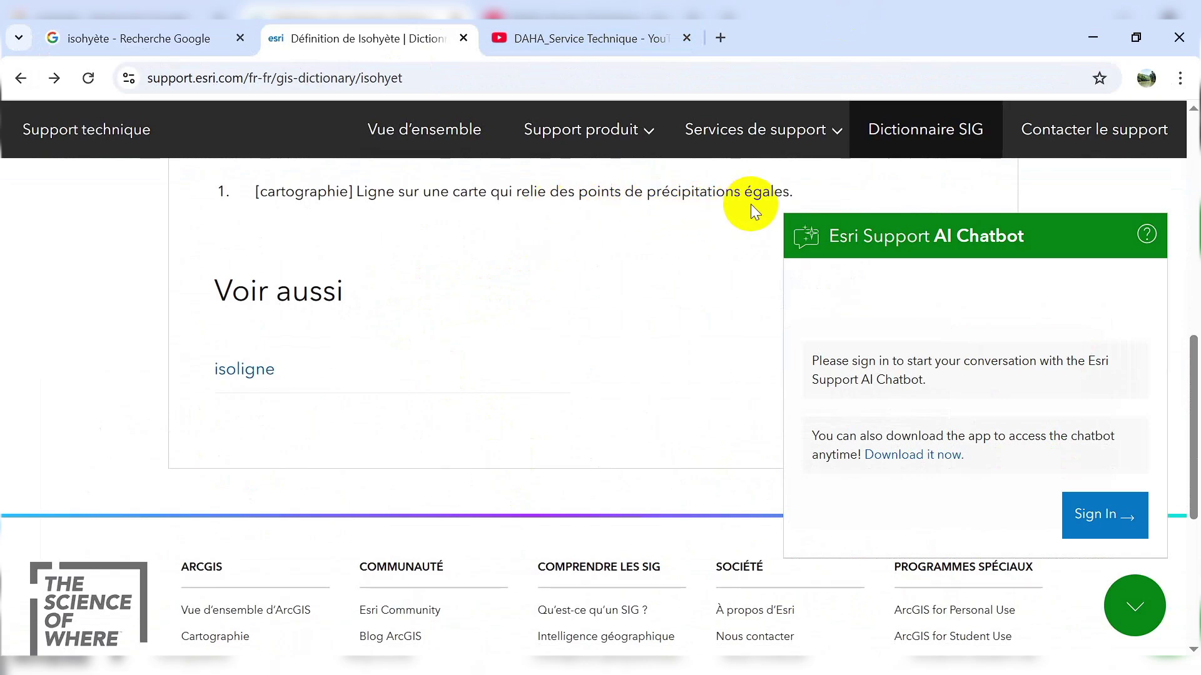
{"action": "scroll", "coordinate": [750, 211], "scroll_direction": "up", "scroll_amount": 10}
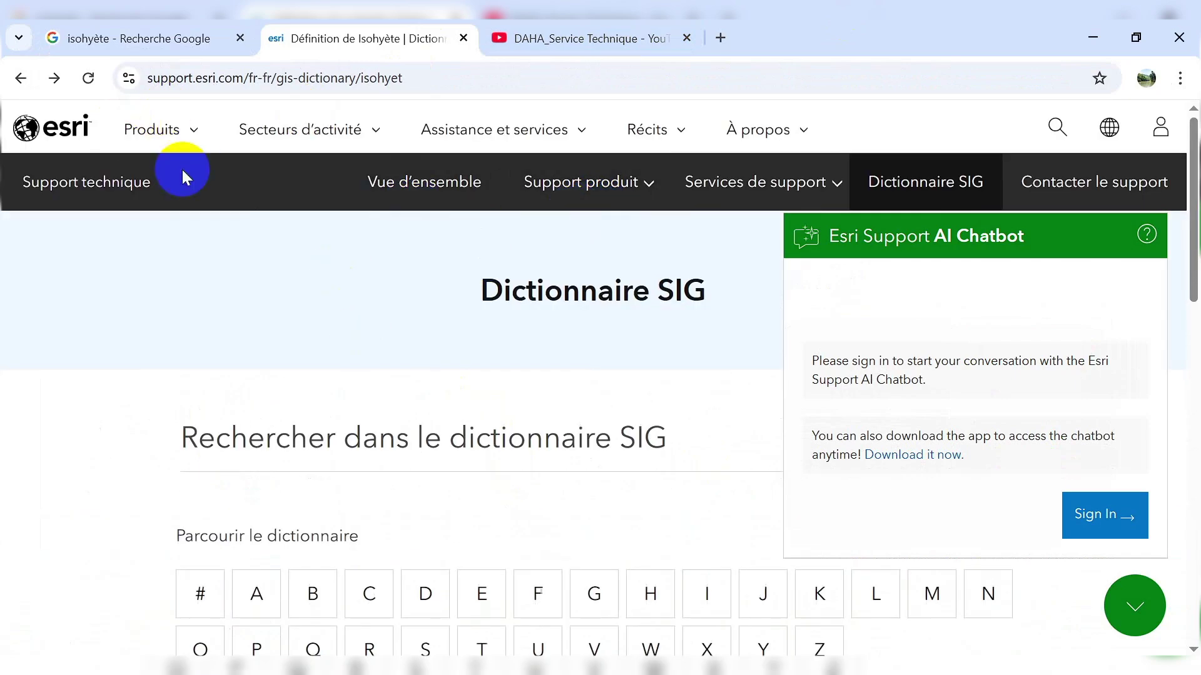
{"action": "scroll", "coordinate": [568, 207], "scroll_direction": "down", "scroll_amount": 7}
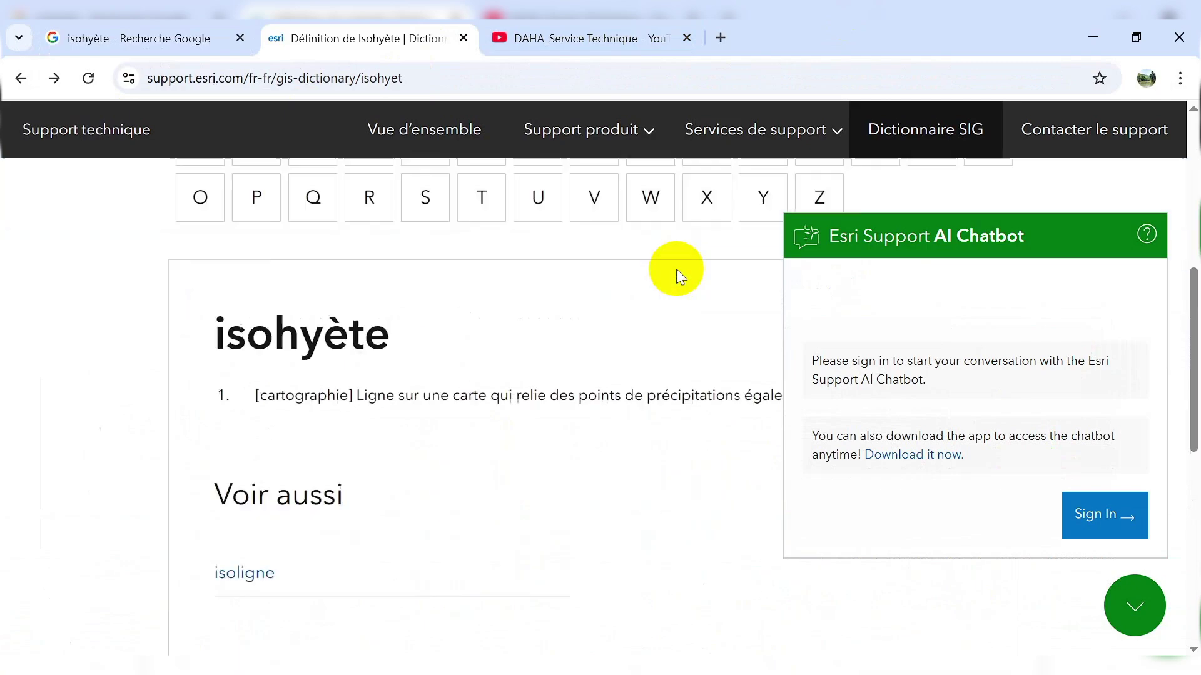
{"action": "scroll", "coordinate": [675, 268], "scroll_direction": "up", "scroll_amount": 10}
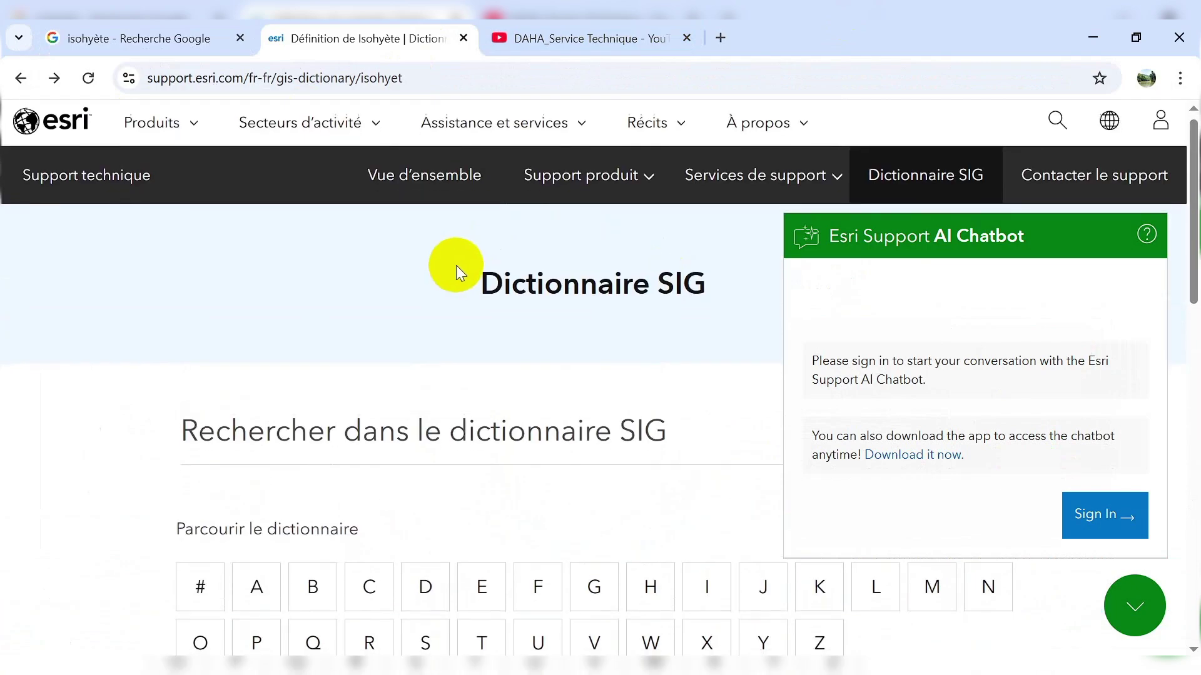
{"action": "scroll", "coordinate": [455, 265], "scroll_direction": "down", "scroll_amount": 4}
{"action": "scroll", "coordinate": [456, 263], "scroll_direction": "up", "scroll_amount": 5}
Compare the open Google and Esri pages on isohyète, ending on the Esri dictionary page
{"action": "left_click", "coordinate": [164, 26]}
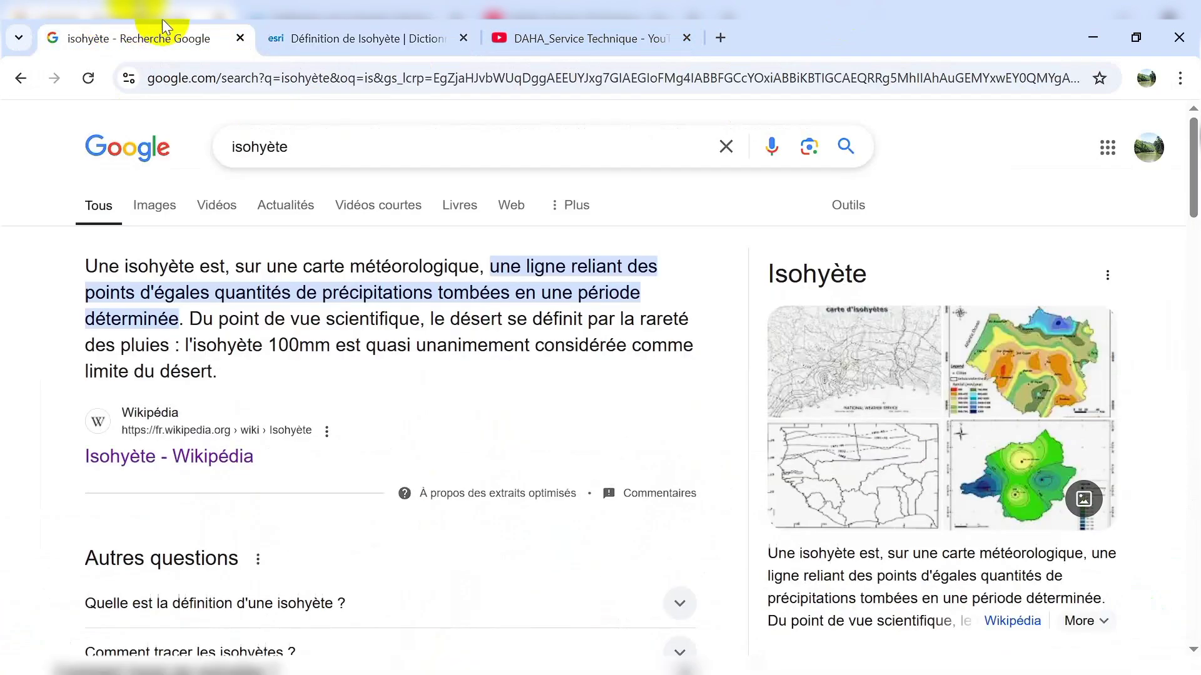
{"action": "left_click", "coordinate": [345, 31]}
{"action": "left_click", "coordinate": [166, 27]}
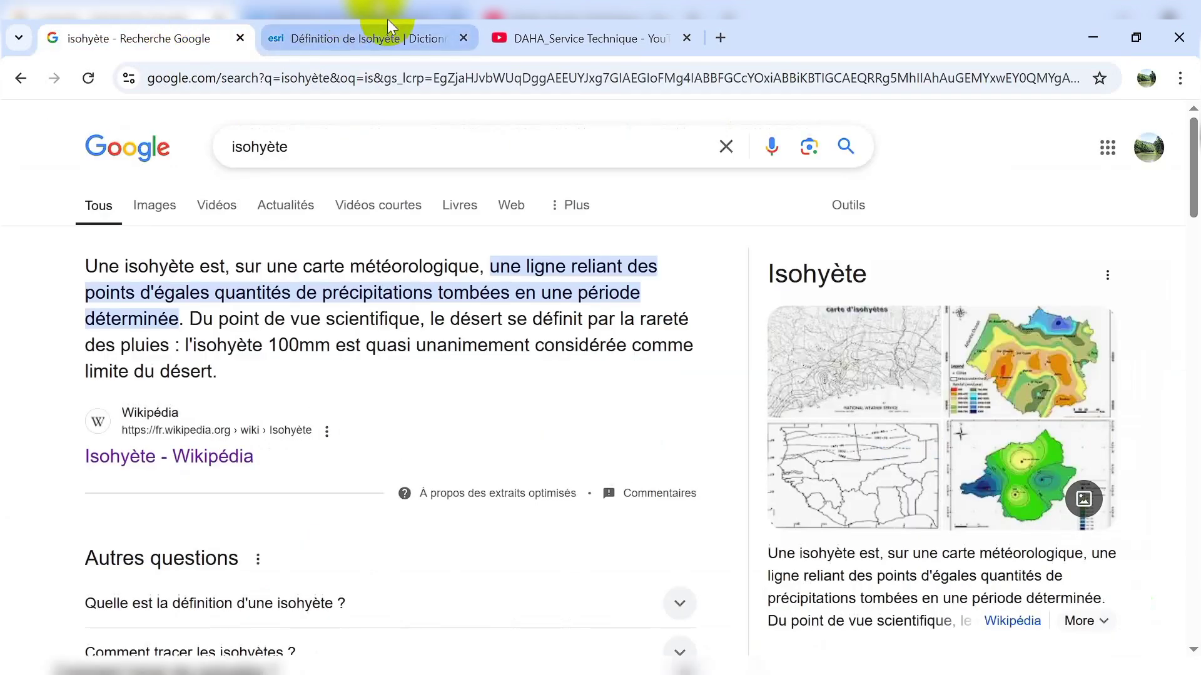
{"action": "left_click", "coordinate": [388, 27]}
{"action": "left_click", "coordinate": [164, 37]}
{"action": "left_click", "coordinate": [388, 26]}
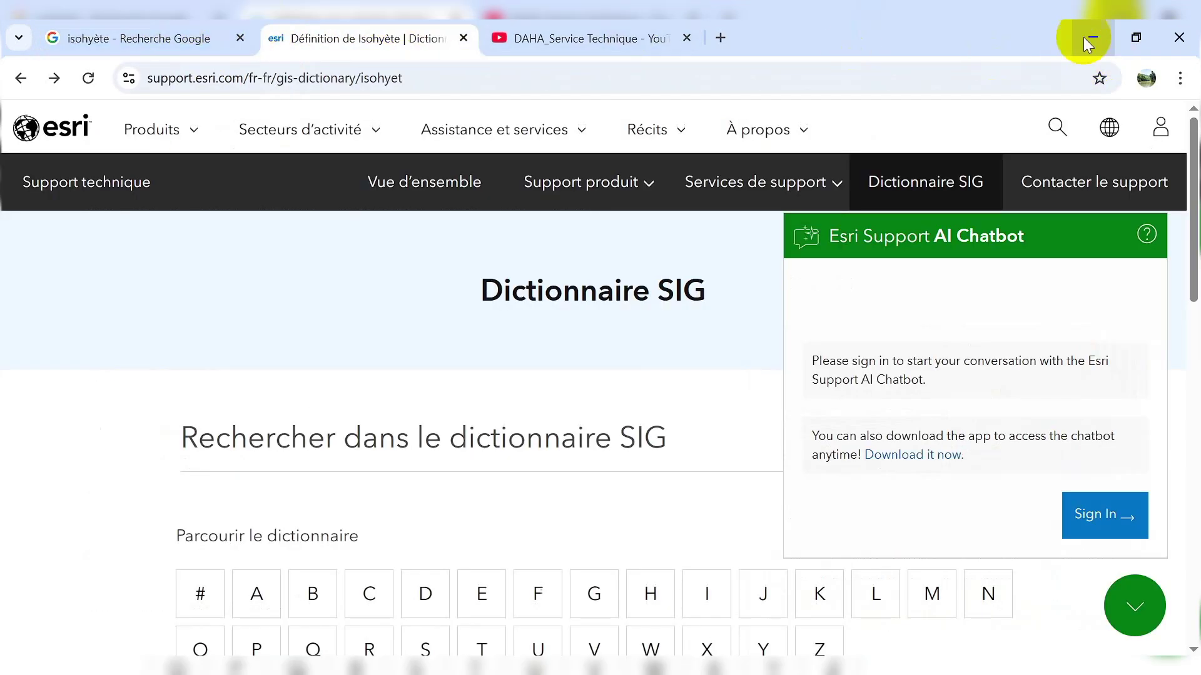
Minimise the browser to return to QGIS and select the PMA_2022 layer
{"action": "left_click", "coordinate": [1089, 41]}
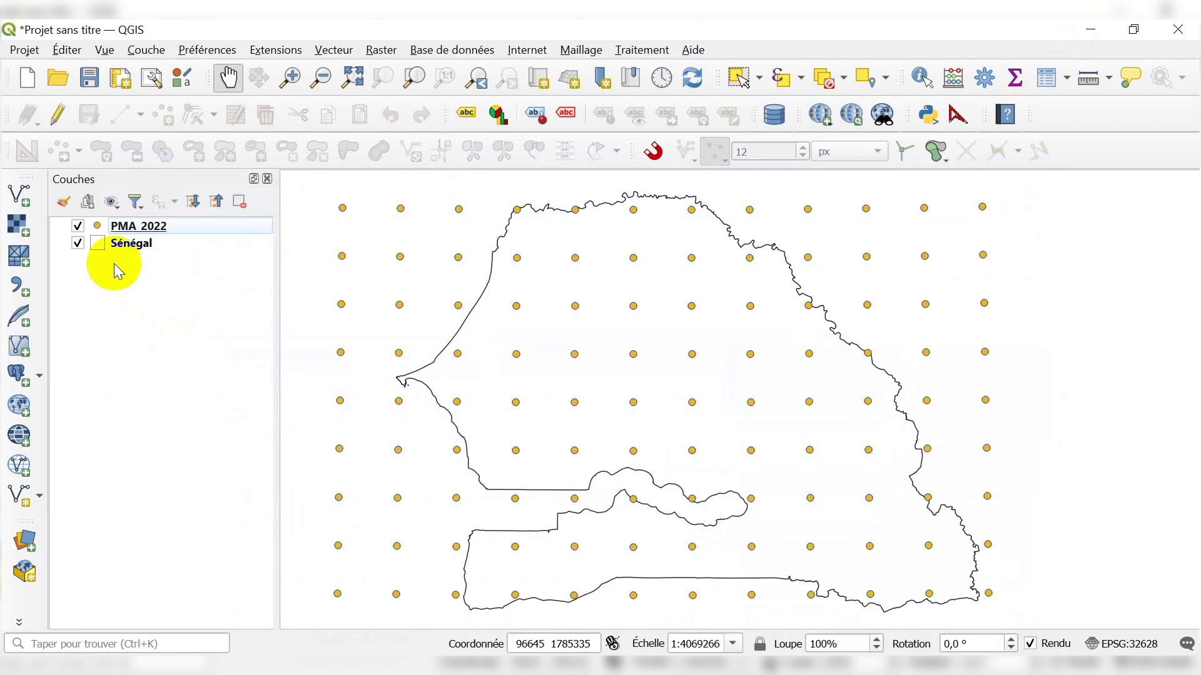
{"action": "left_click", "coordinate": [190, 232]}
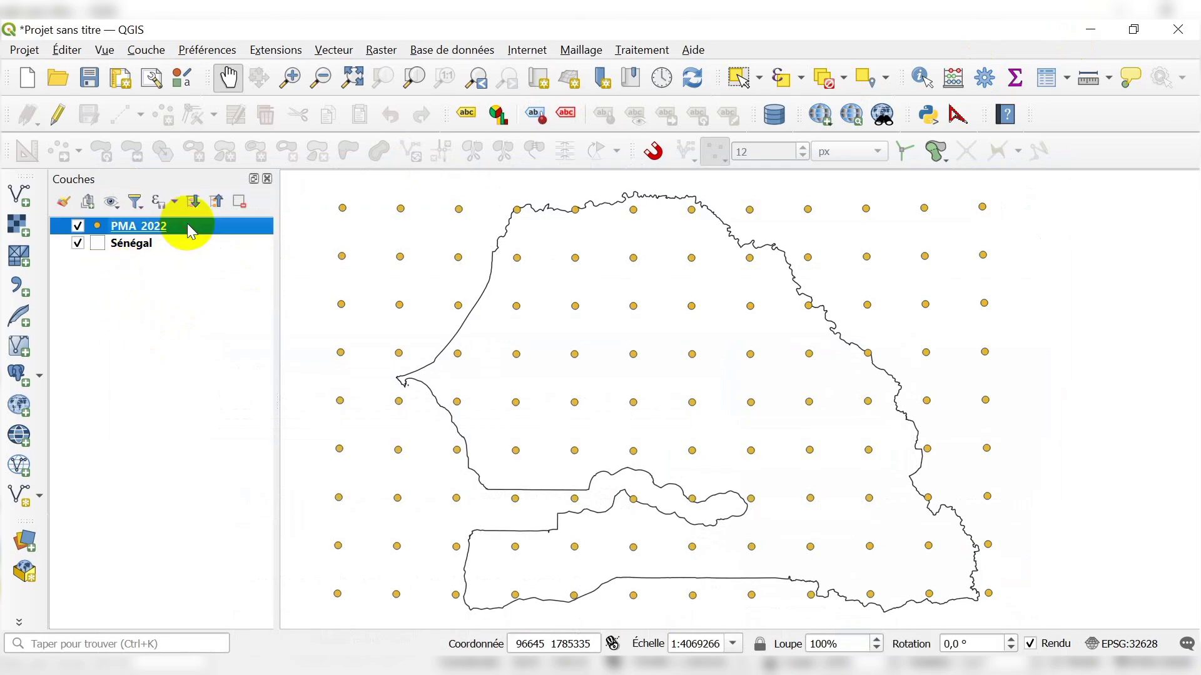
Select the PMA_2022 layer and hide the Sénégal layer so only the precipitation points are displayed
{"action": "left_click", "coordinate": [167, 350]}
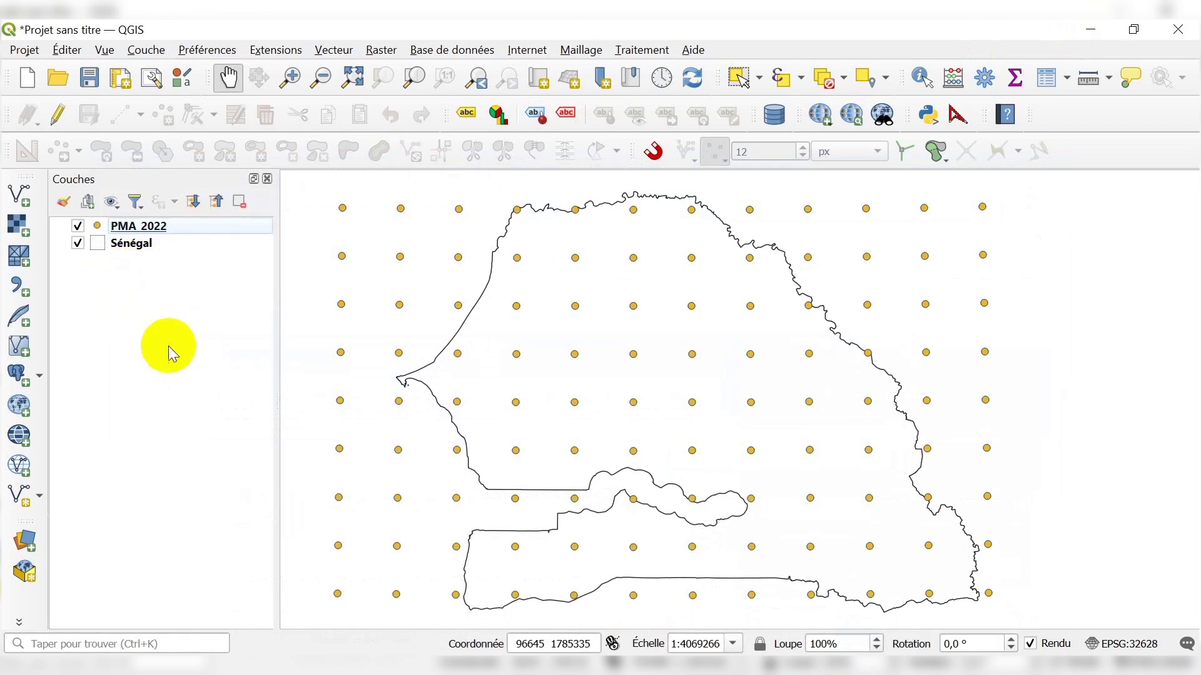
{"action": "left_click", "coordinate": [172, 227]}
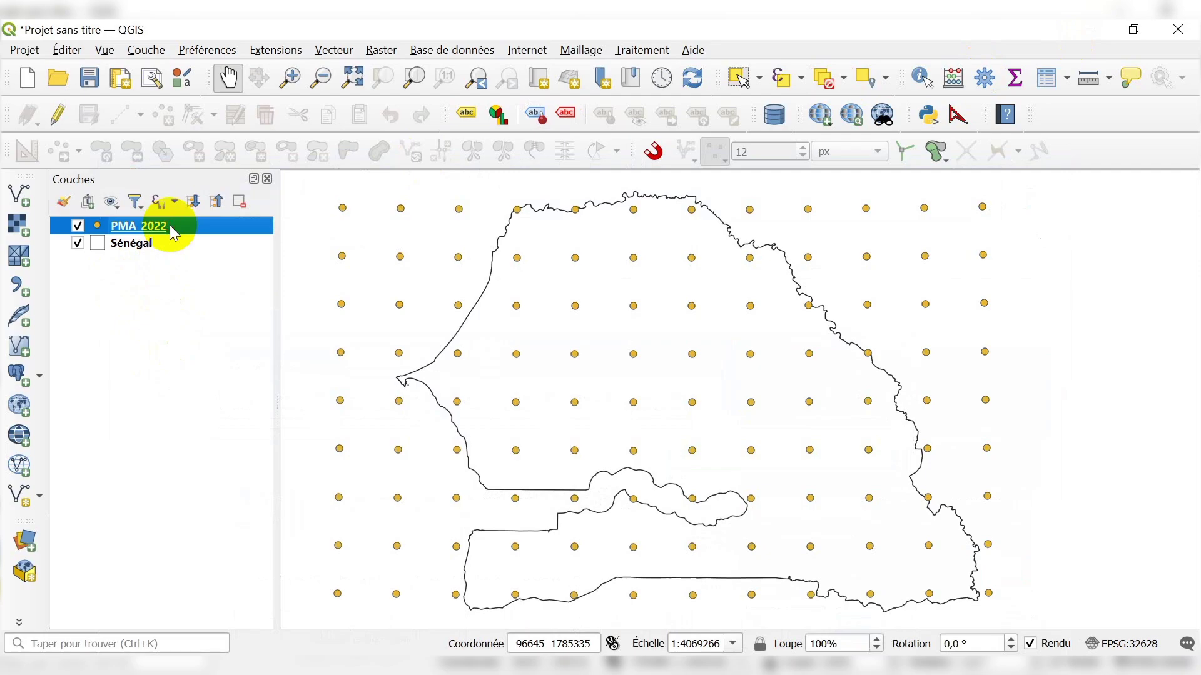
{"action": "left_click", "coordinate": [77, 244]}
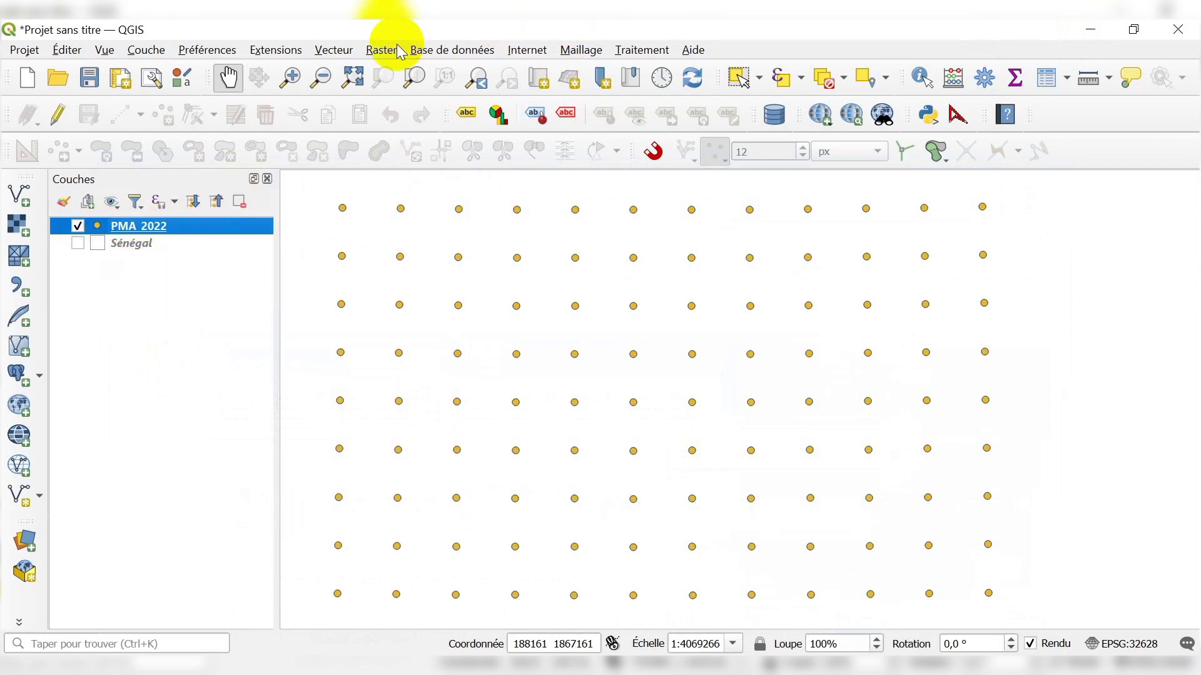
Open the Interpolation IDW tool from the Interpolation group of the processing toolbox
{"action": "left_click", "coordinate": [985, 78]}
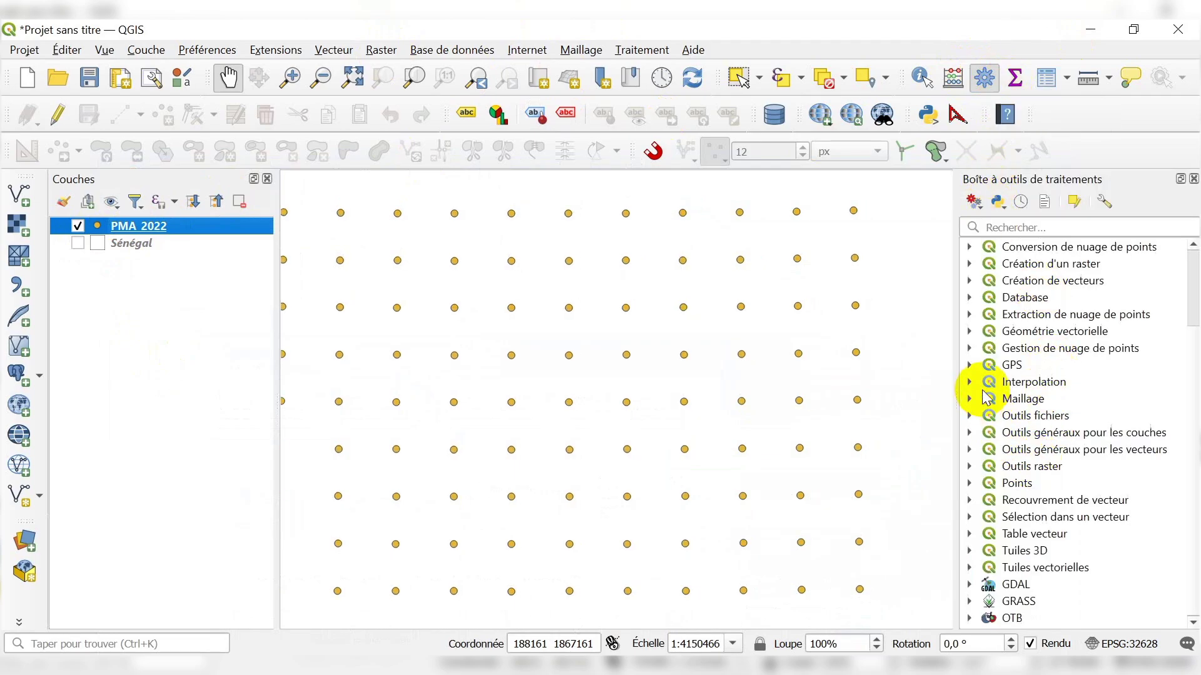
{"action": "left_click", "coordinate": [969, 382]}
{"action": "left_click", "coordinate": [1054, 431]}
{"action": "scroll", "coordinate": [1050, 428], "scroll_direction": "down", "scroll_amount": 1}
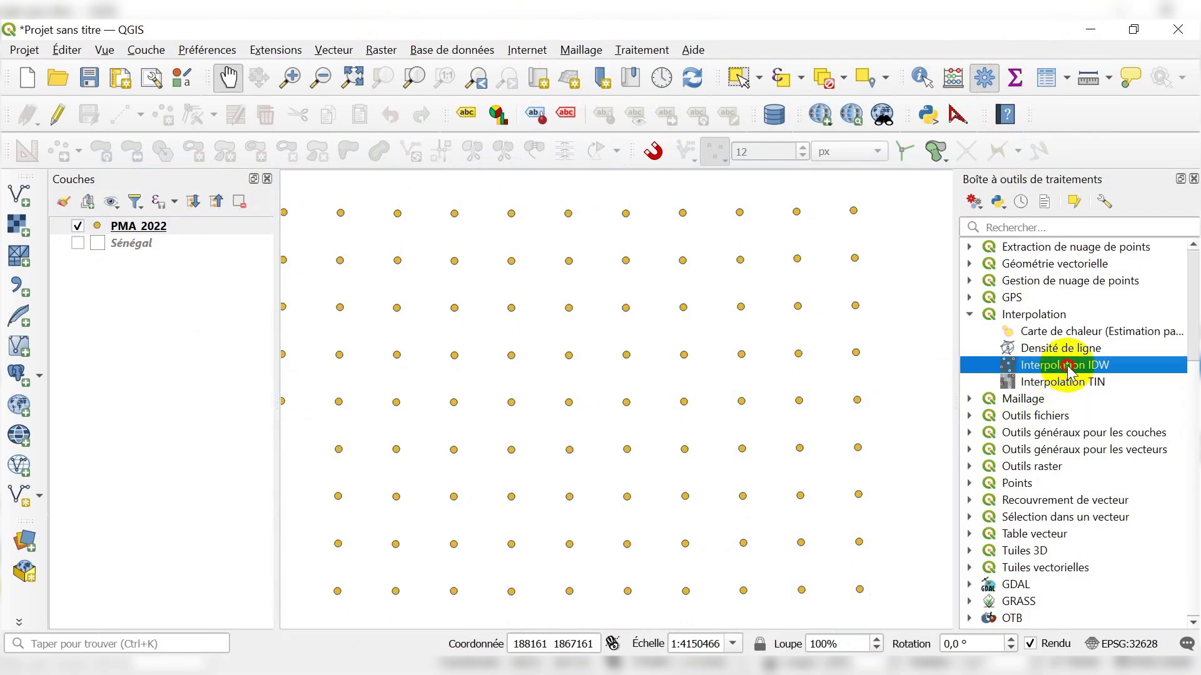
{"action": "left_click", "coordinate": [1045, 314]}
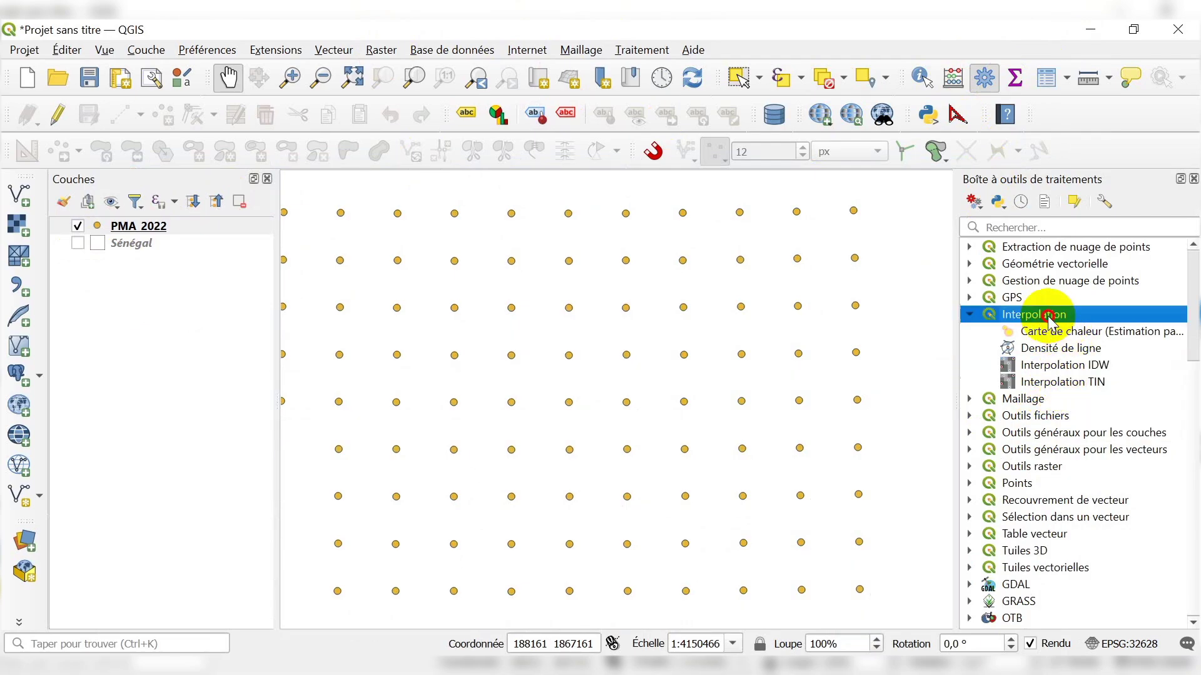
{"action": "left_click", "coordinate": [1069, 368]}
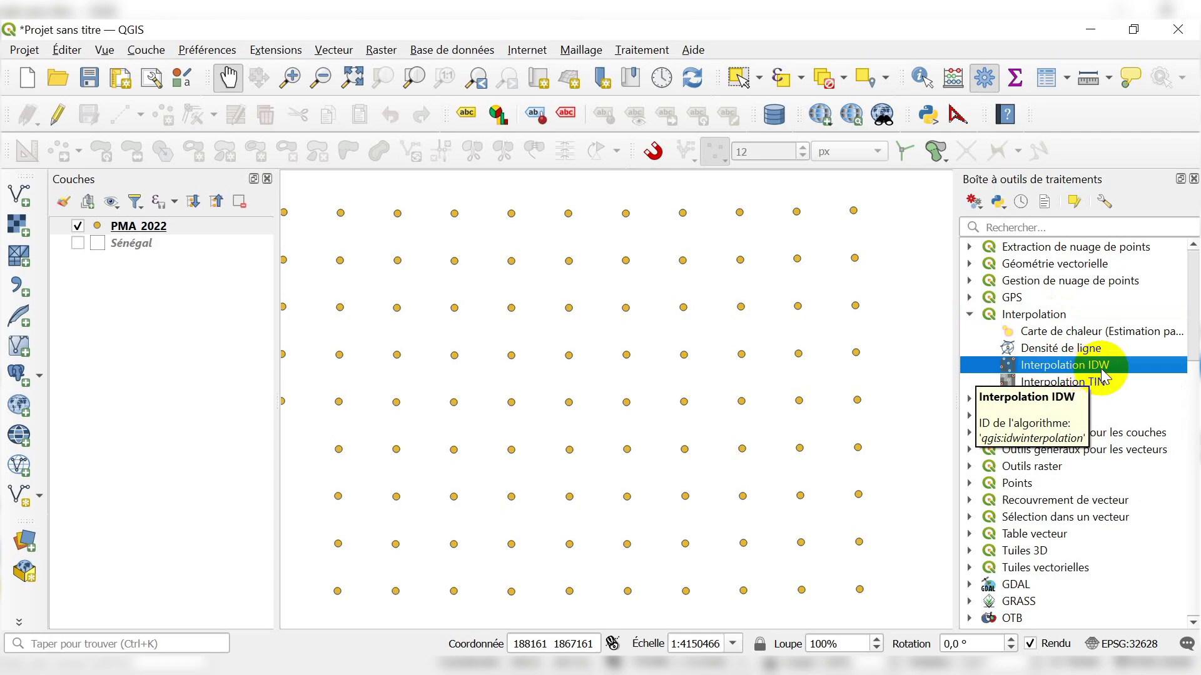
{"action": "double_click", "coordinate": [1091, 367]}
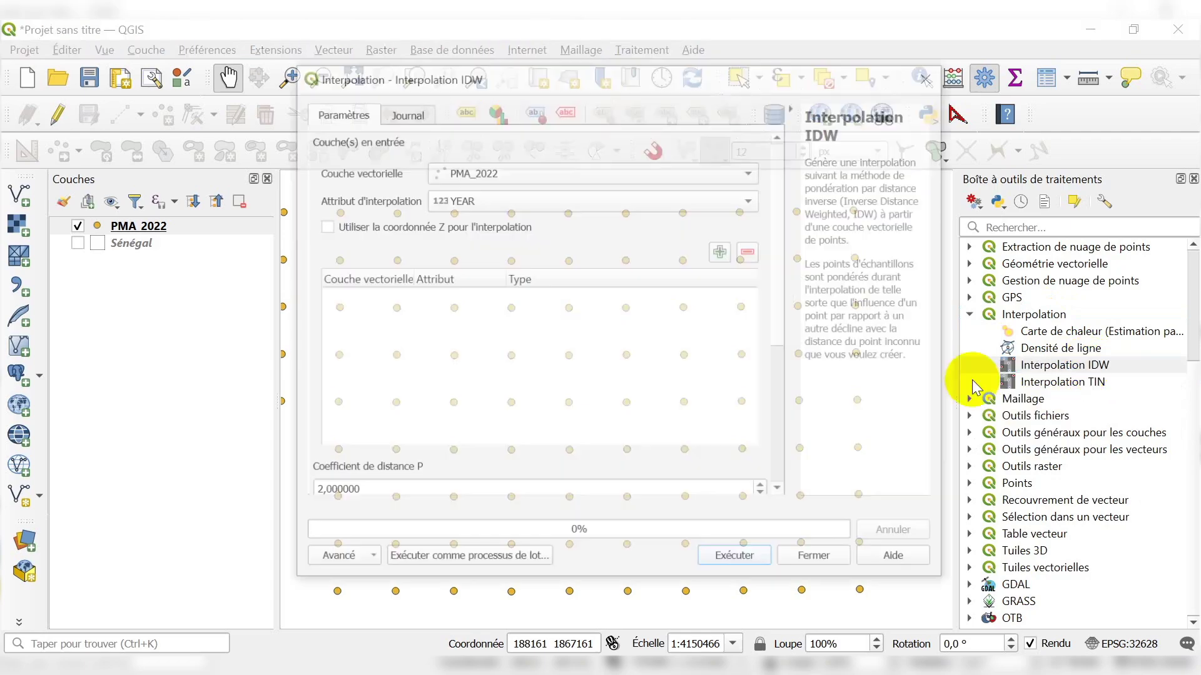
Add PMA_2022 as the interpolation input with ANN as the interpolation attribute and Points as the type
{"action": "left_click", "coordinate": [430, 165]}
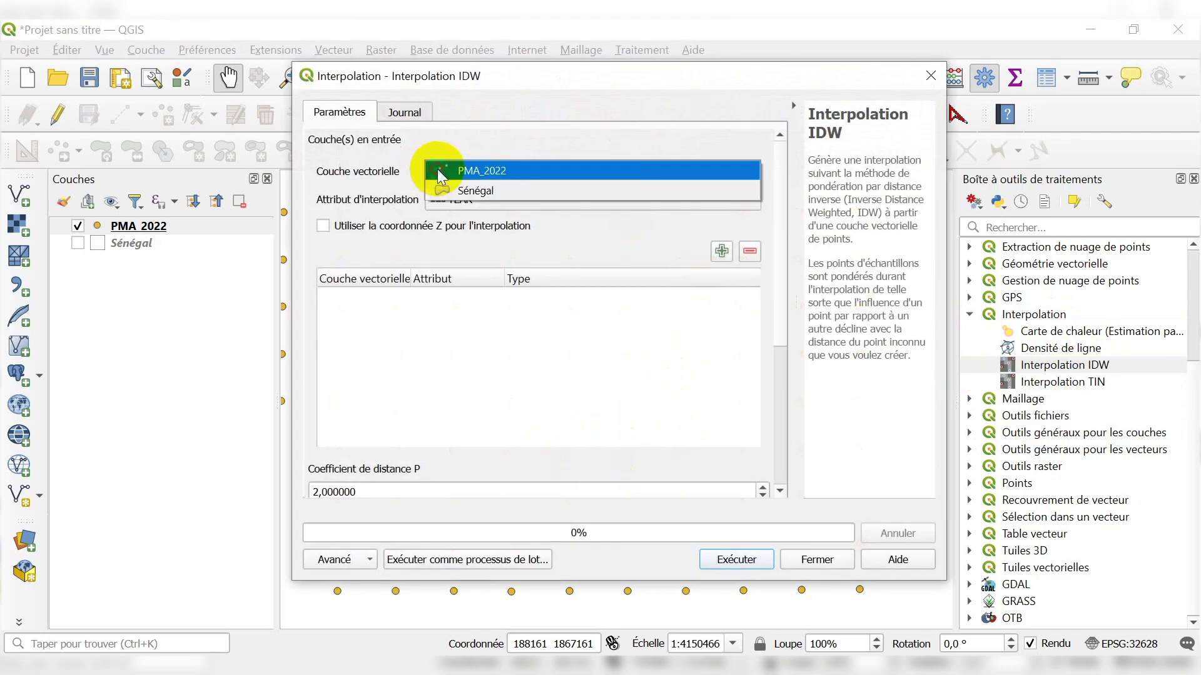
{"action": "left_click", "coordinate": [478, 171]}
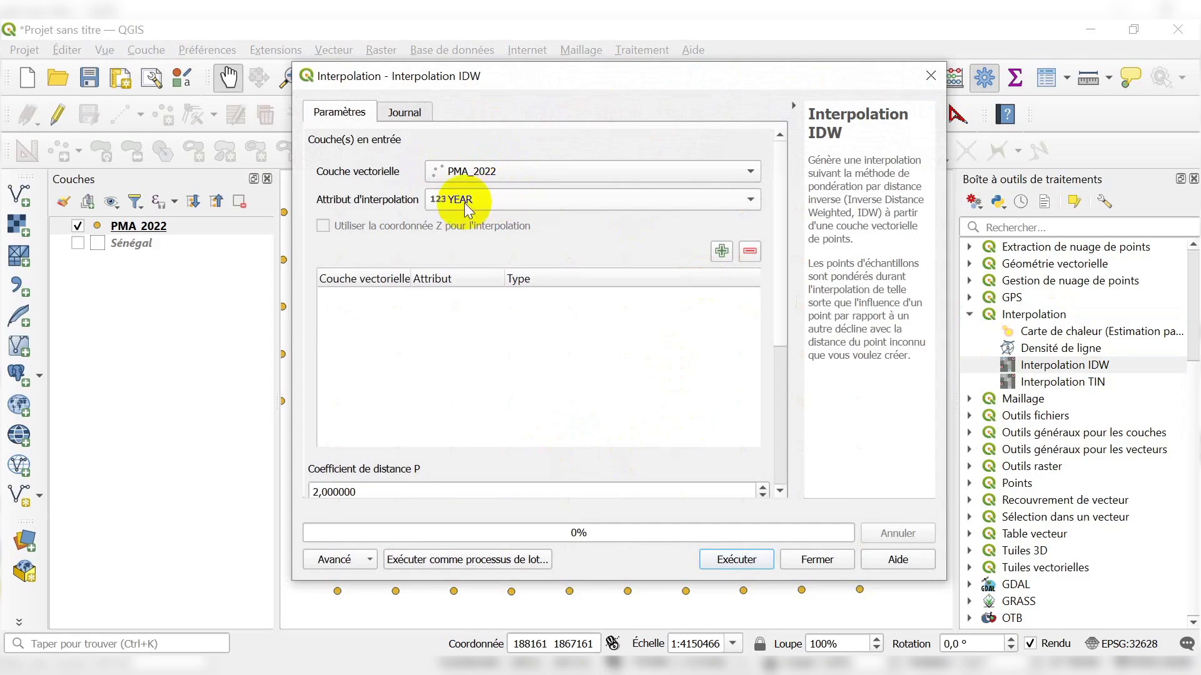
{"action": "left_click", "coordinate": [474, 202]}
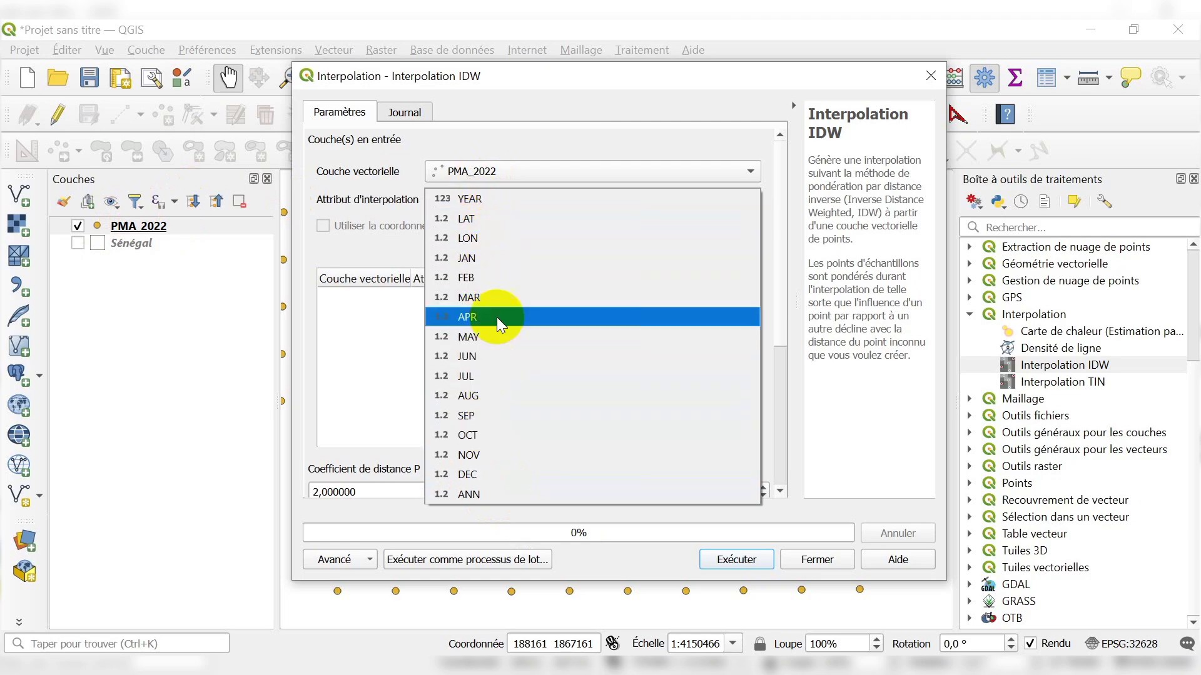
{"action": "left_click", "coordinate": [478, 496]}
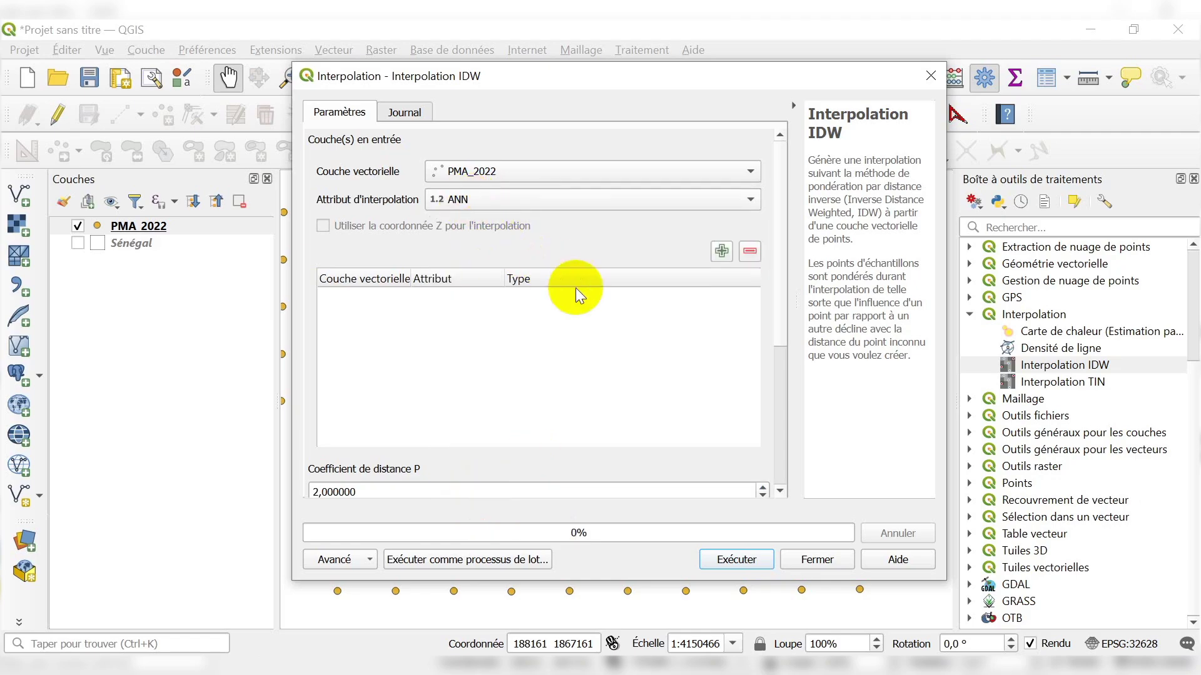
{"action": "left_click", "coordinate": [721, 252]}
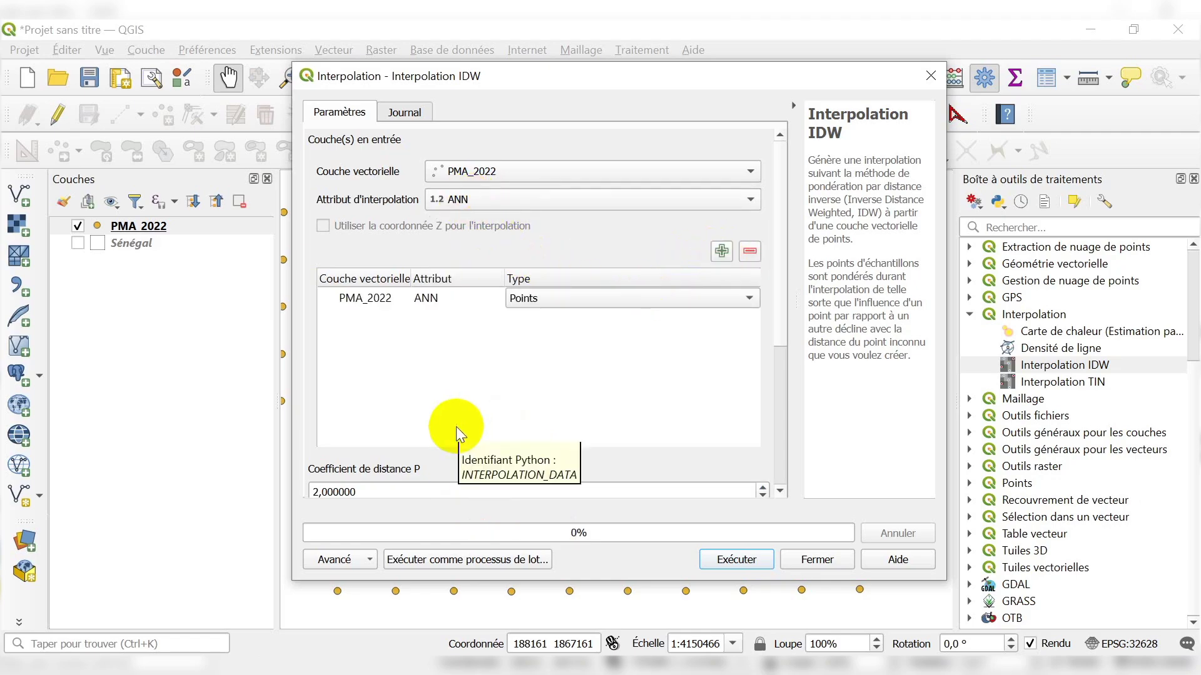
{"action": "left_click", "coordinate": [587, 297]}
{"action": "left_click", "coordinate": [585, 298]}
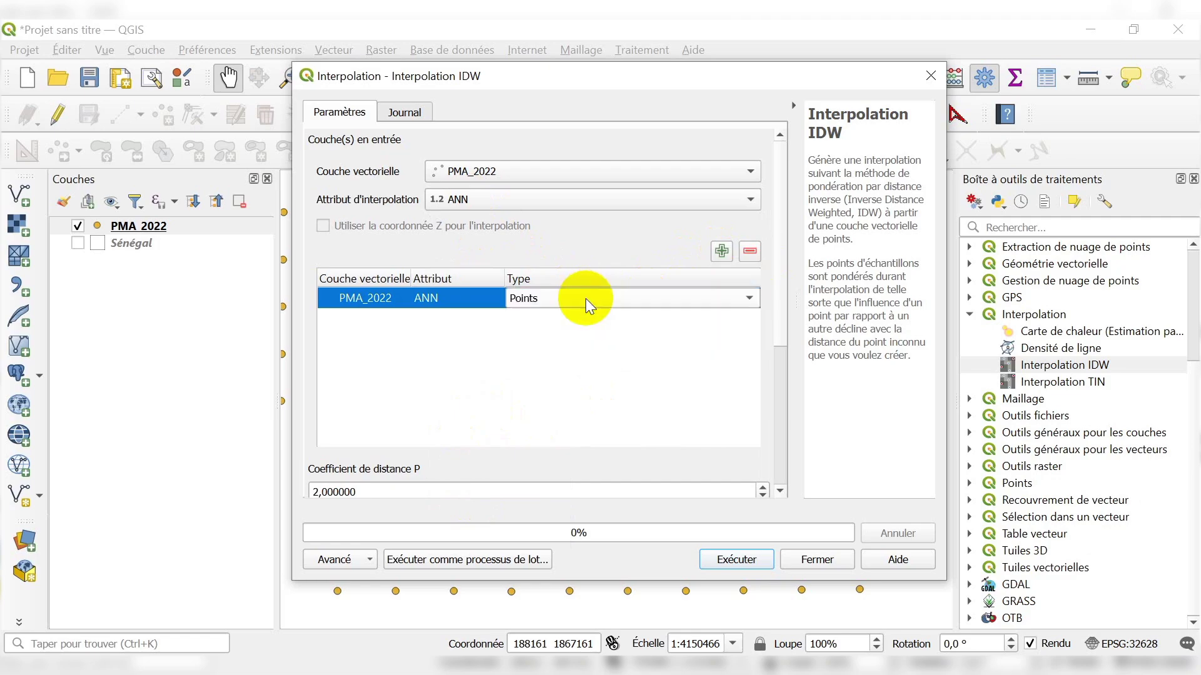
Set the output raster's pixel size to 100 in X and Y
{"action": "left_click_drag", "start_coordinate": [783, 314], "coordinate": [774, 481]}
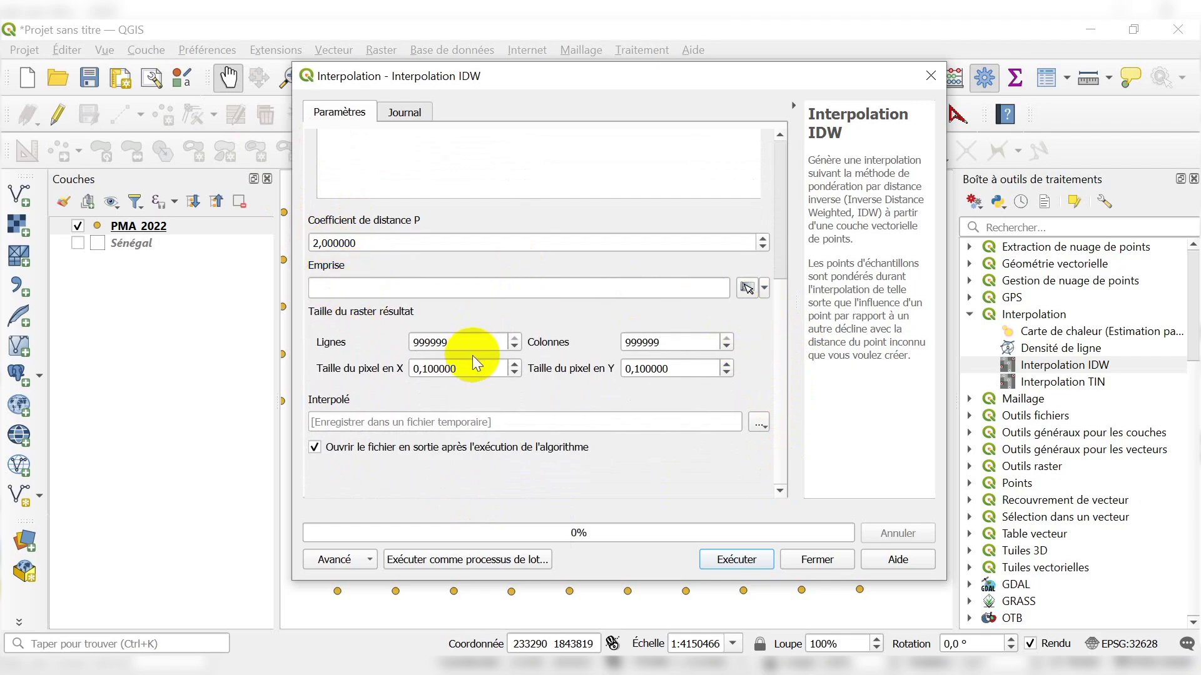
{"action": "left_click", "coordinate": [476, 374]}
{"action": "left_click_drag", "start_coordinate": [476, 374], "coordinate": [413, 368]}
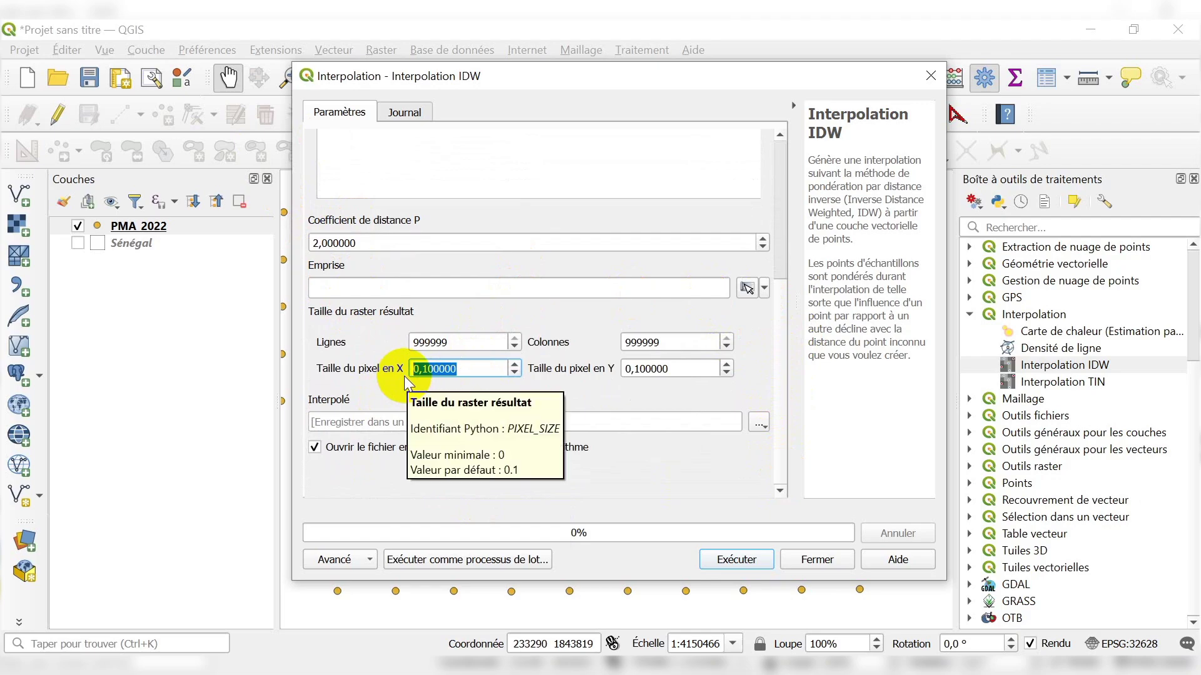
{"action": "type", "text": "1"}
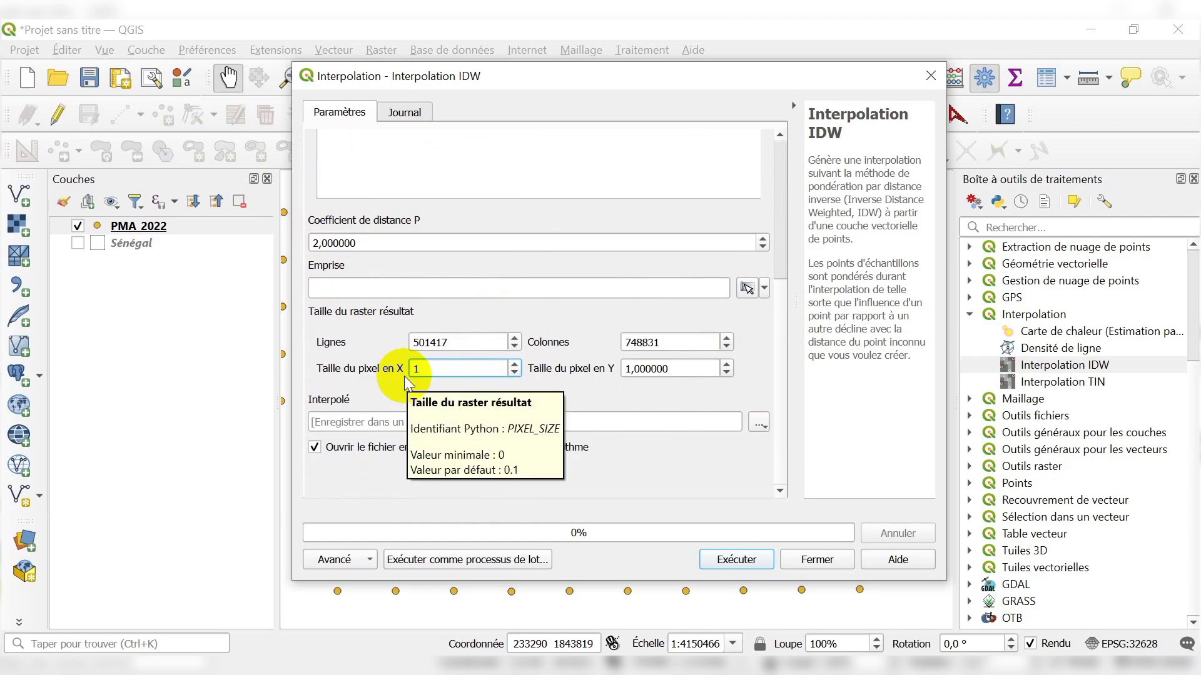
{"action": "type", "text": "00"}
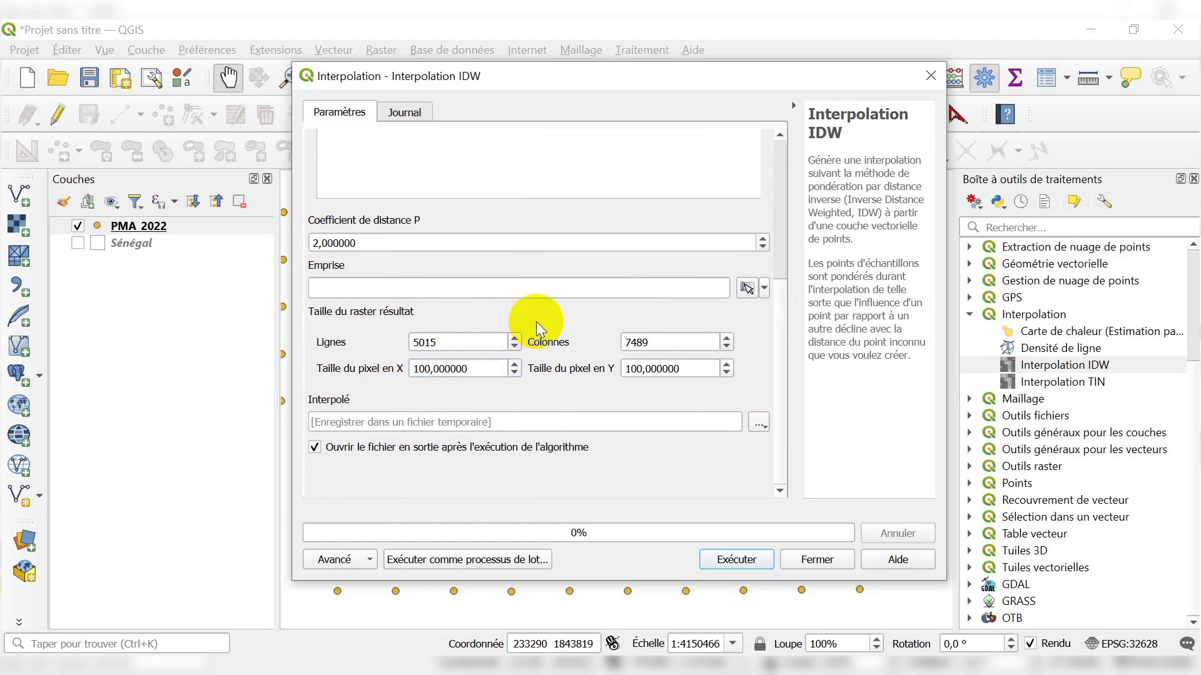
{"action": "left_click", "coordinate": [535, 321]}
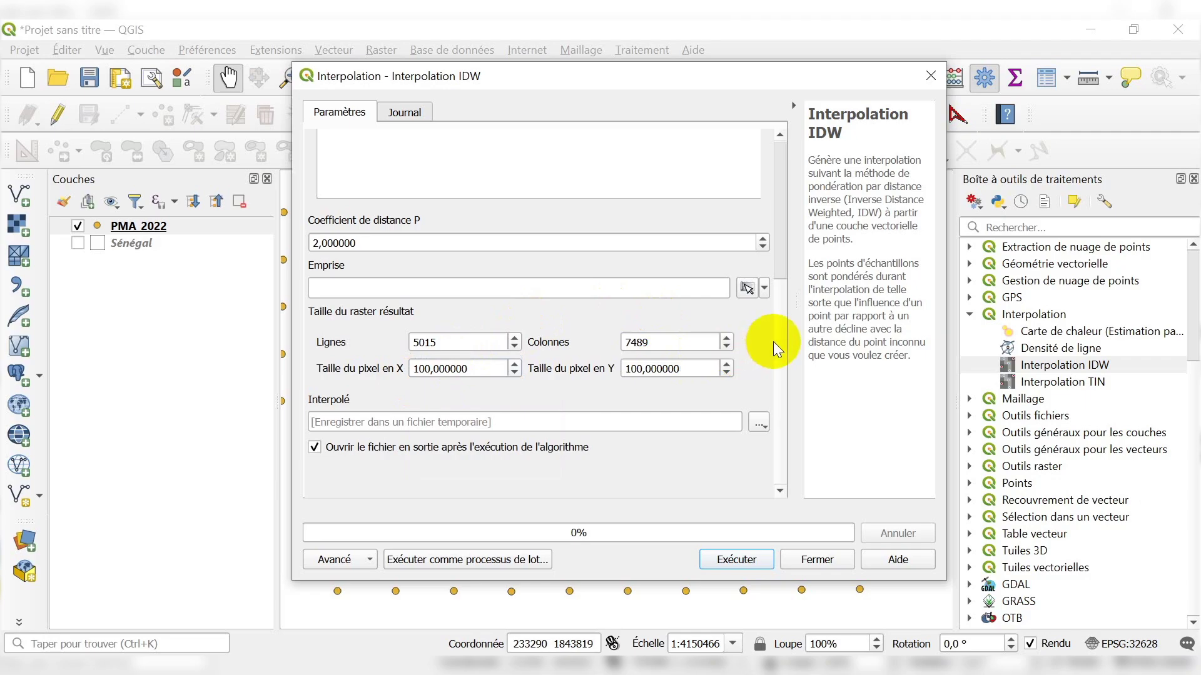
Examine the area covered by the PMA_2022 points on the map behind the Interpolation IDW dialog
{"action": "scroll", "coordinate": [782, 320], "scroll_direction": "up", "scroll_amount": 1}
{"action": "left_click", "coordinate": [780, 360]}
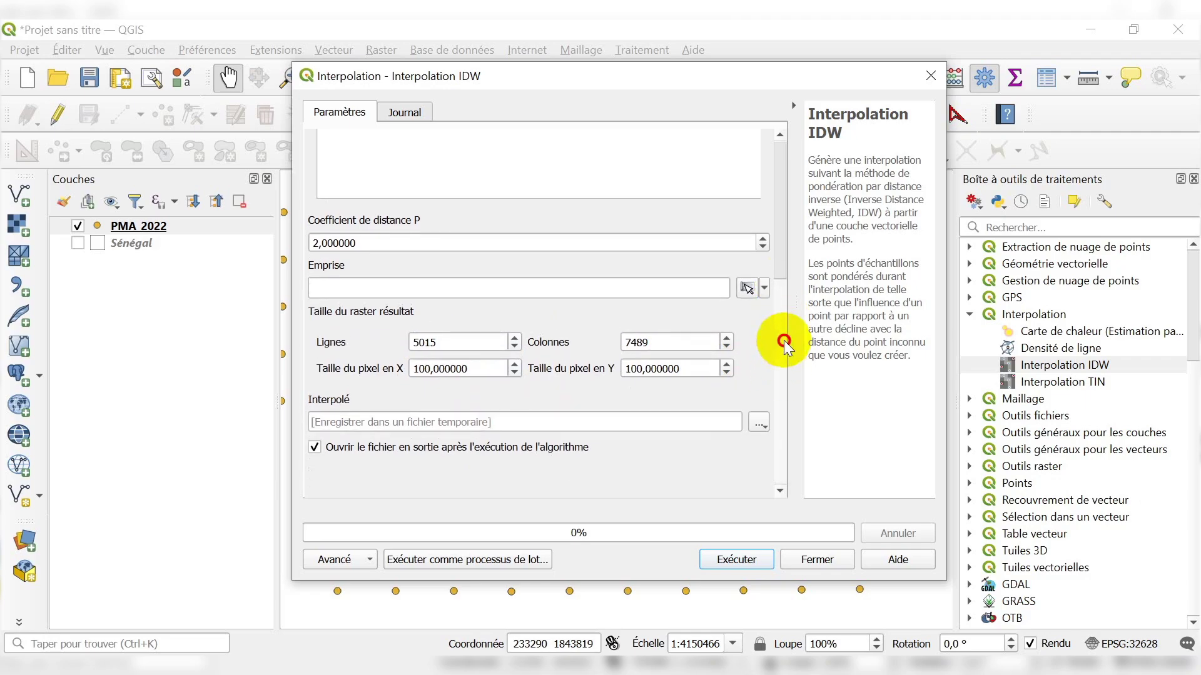
{"action": "scroll", "coordinate": [777, 340], "scroll_direction": "up", "scroll_amount": 3}
{"action": "left_click", "coordinate": [777, 340]}
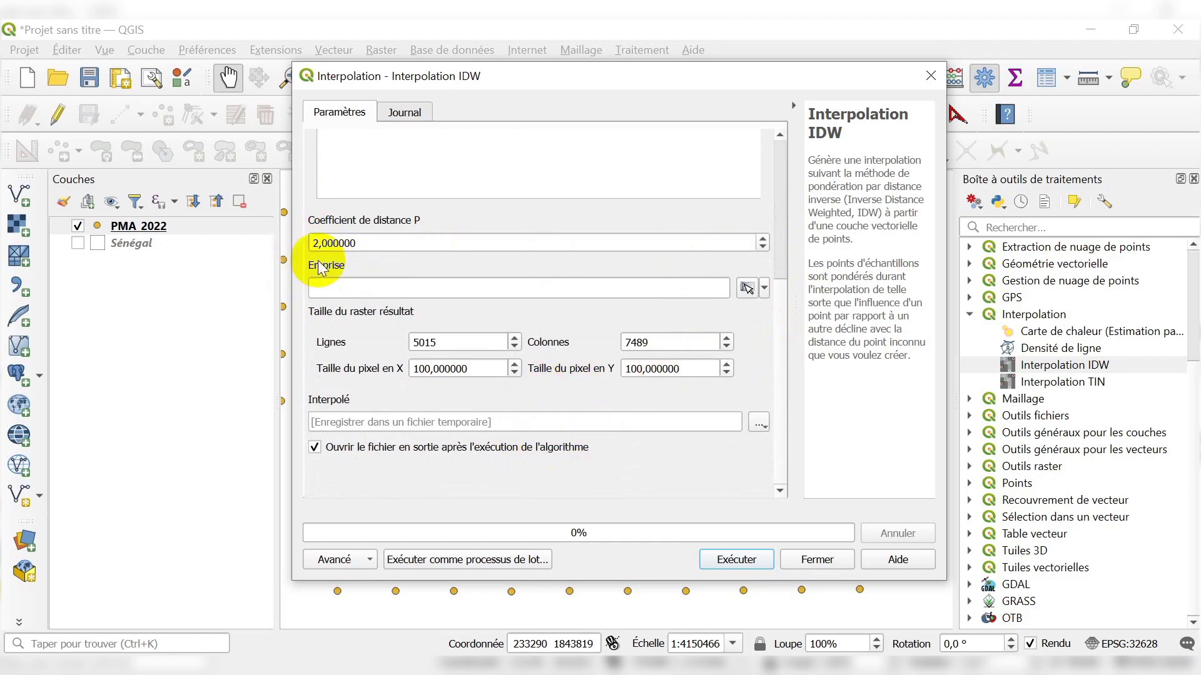
{"action": "left_click_drag", "start_coordinate": [549, 73], "coordinate": [483, 402]}
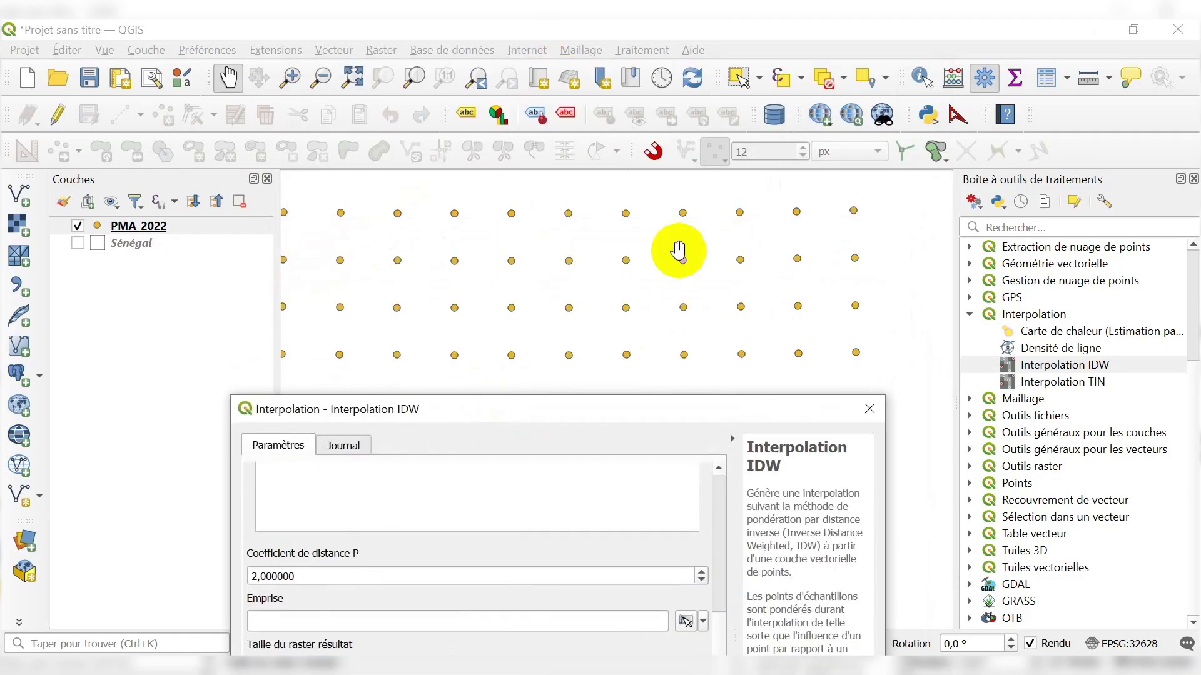
{"action": "scroll", "coordinate": [633, 250], "scroll_direction": "down", "scroll_amount": 2}
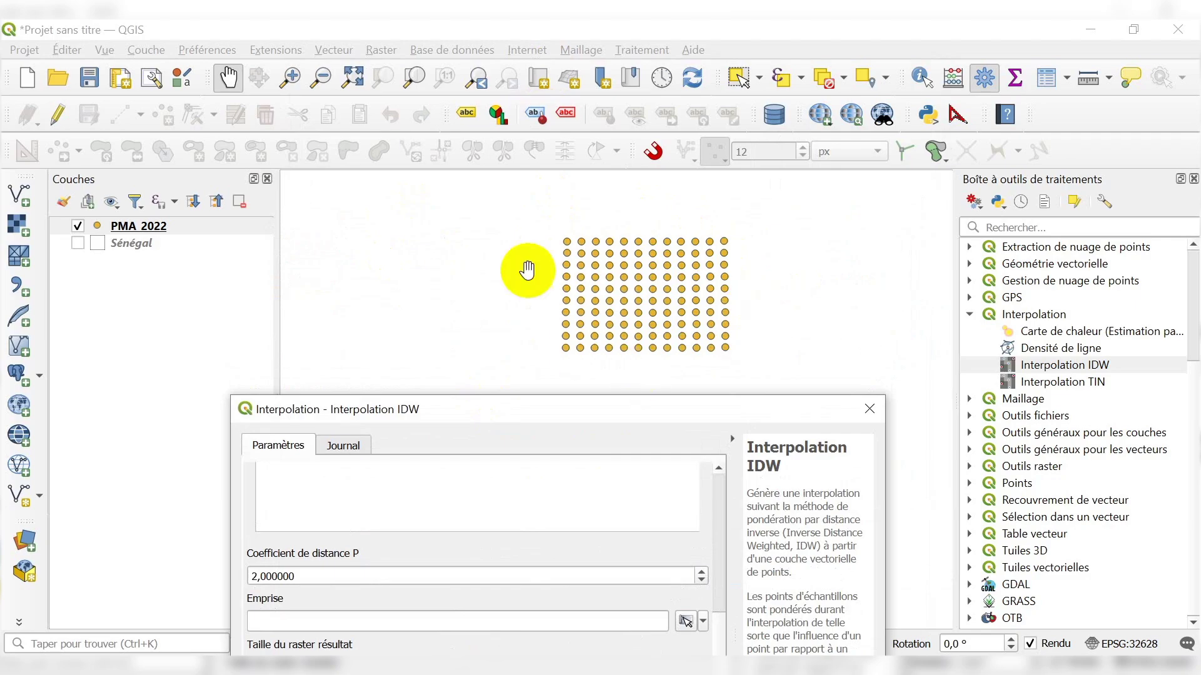
{"action": "scroll", "coordinate": [653, 249], "scroll_direction": "up", "scroll_amount": 1}
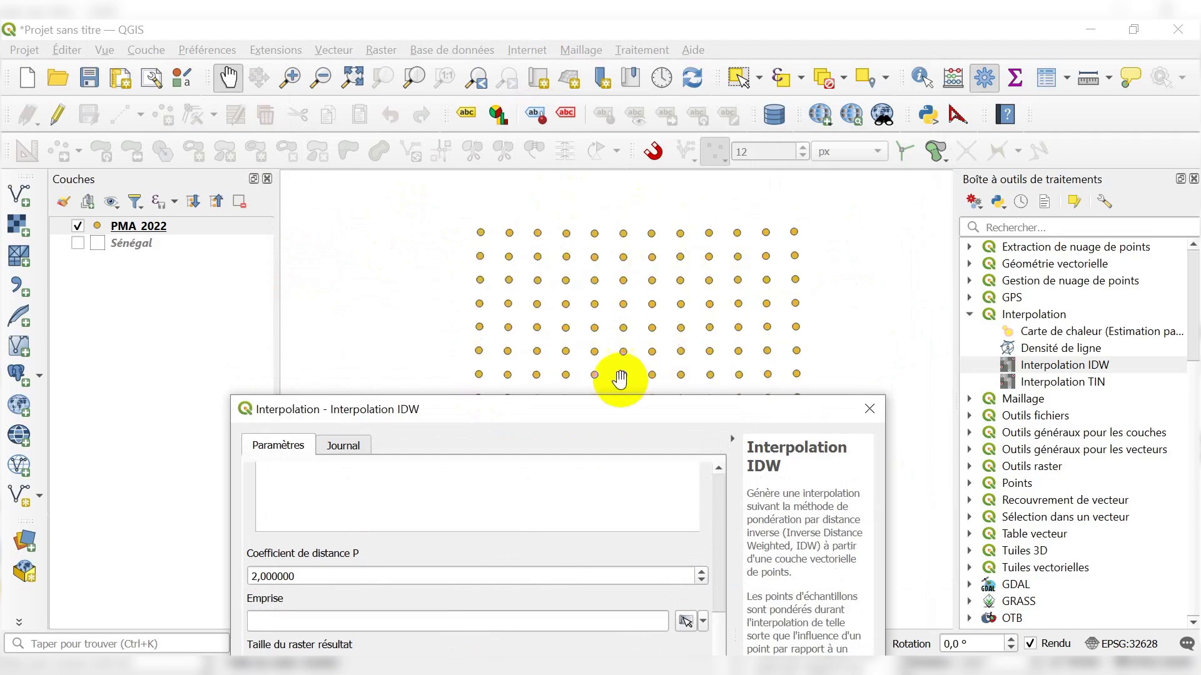
{"action": "left_click_drag", "start_coordinate": [618, 406], "coordinate": [632, 466]}
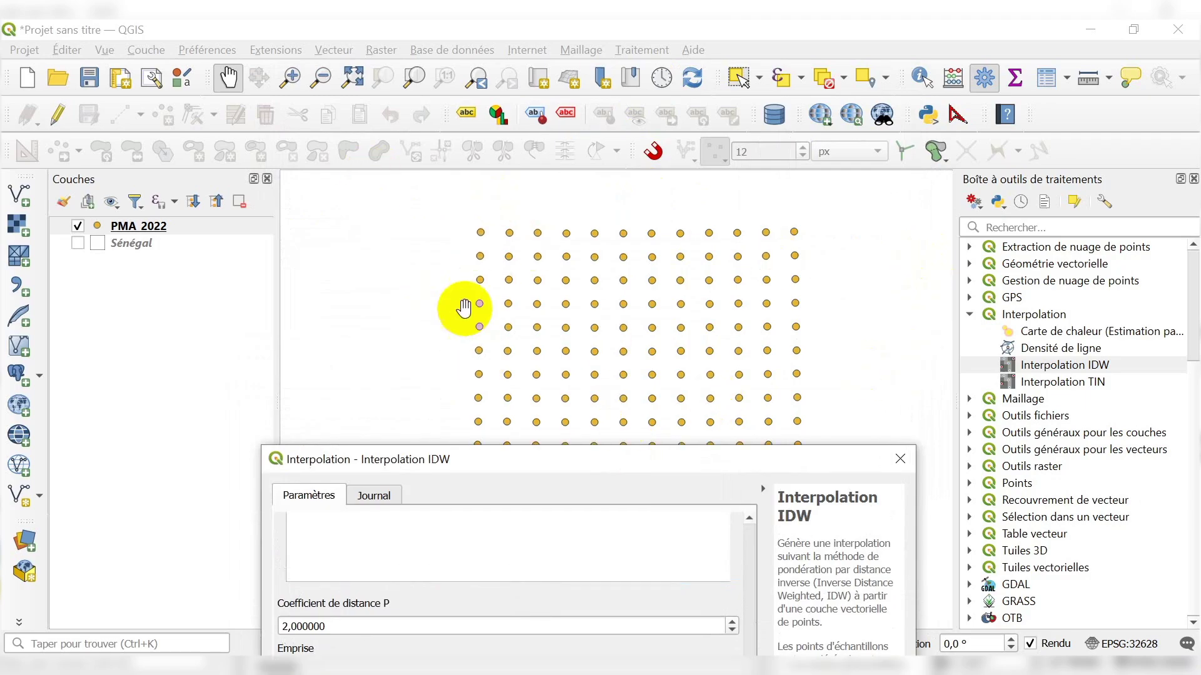
{"action": "left_click_drag", "start_coordinate": [615, 458], "coordinate": [636, 103]}
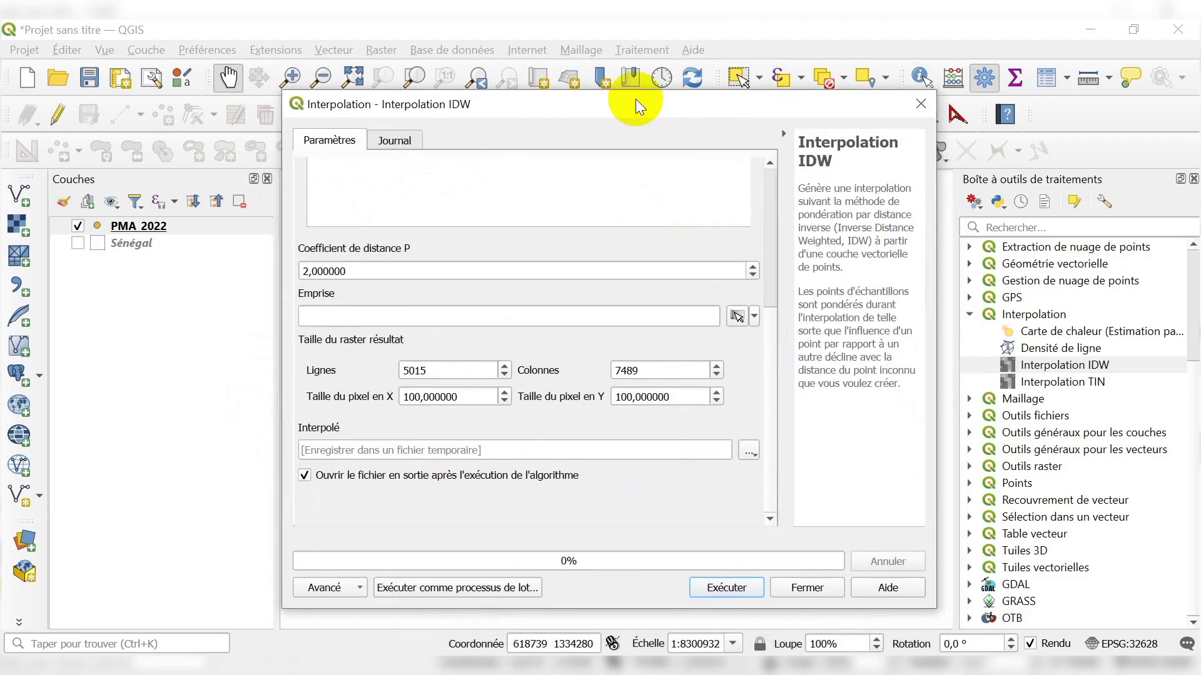
Calculate the interpolation extent from the PMA_2022 layer and compare it with the points on the map
{"action": "left_click", "coordinate": [754, 318]}
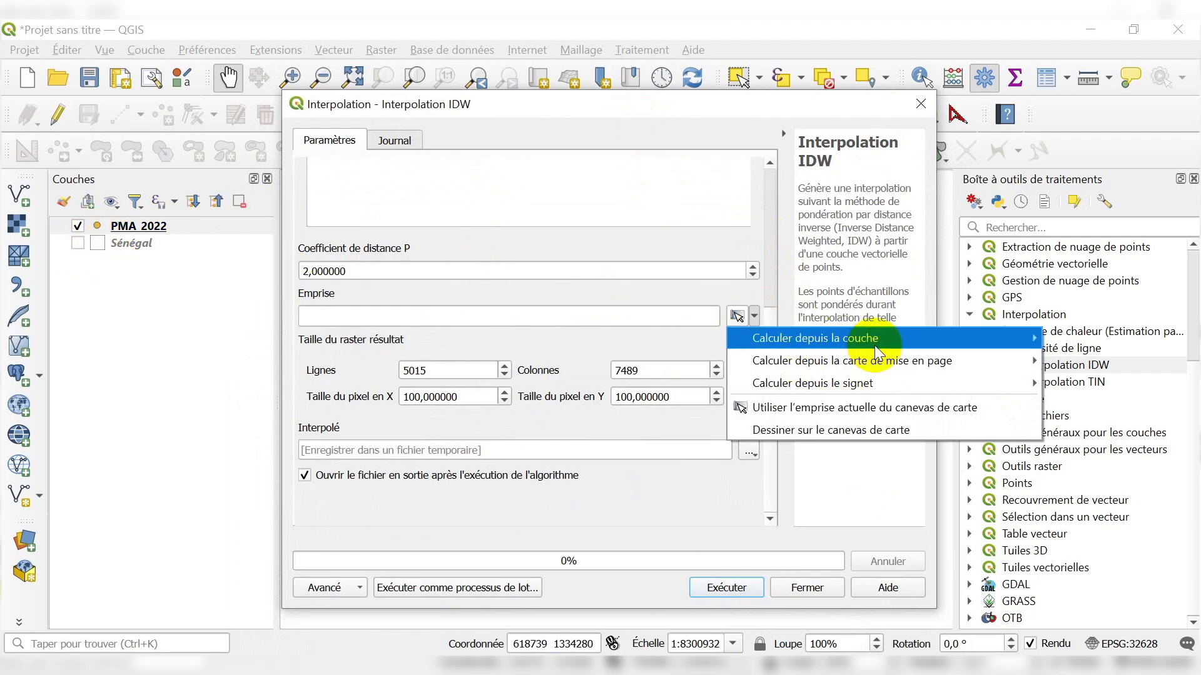
{"action": "mouse_move", "coordinate": [897, 345]}
{"action": "left_click", "coordinate": [1091, 338]}
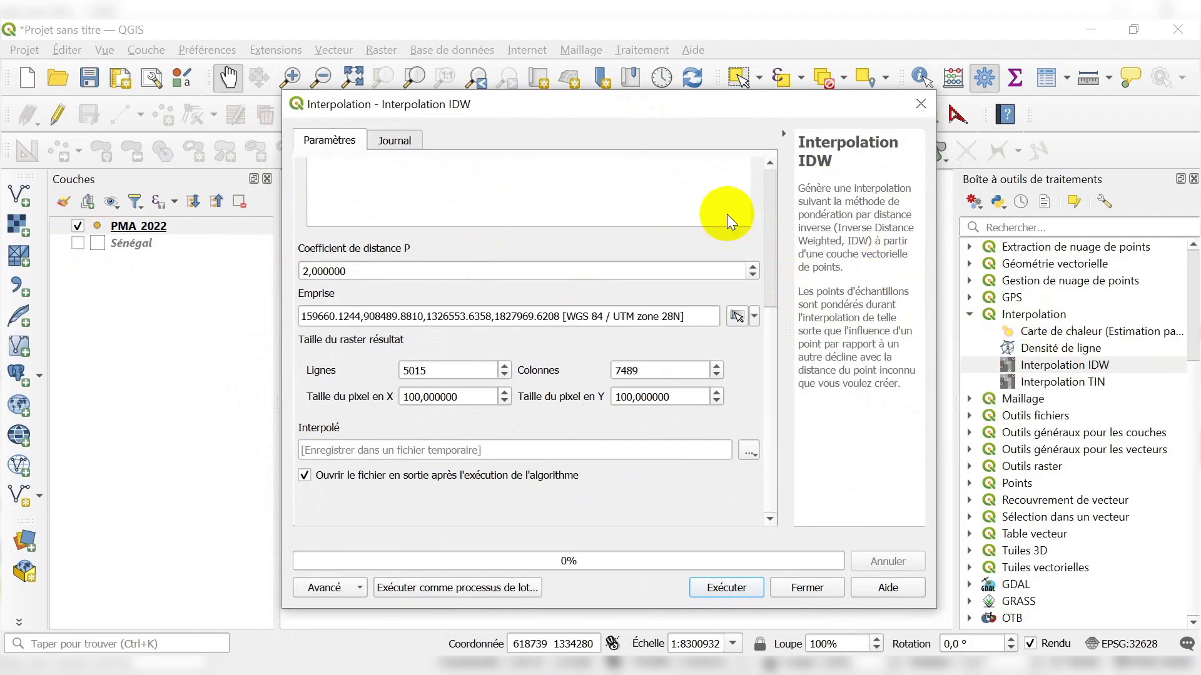
{"action": "left_click_drag", "start_coordinate": [614, 112], "coordinate": [623, 402]}
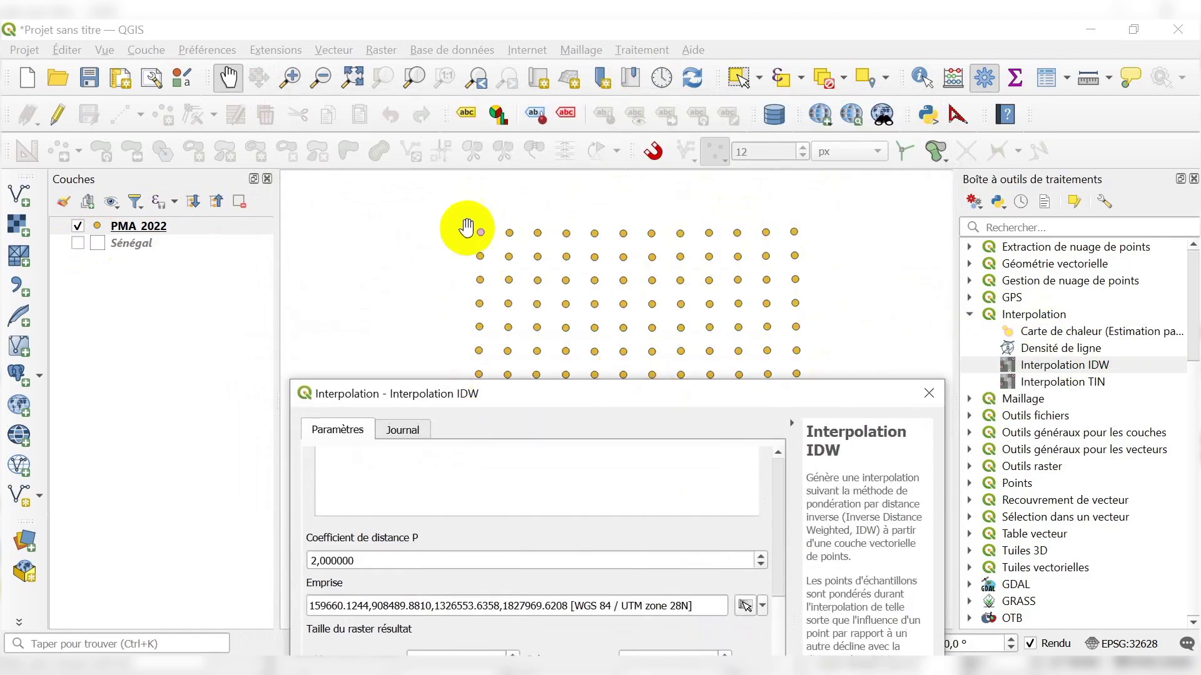
{"action": "left_click_drag", "start_coordinate": [667, 392], "coordinate": [677, 76]}
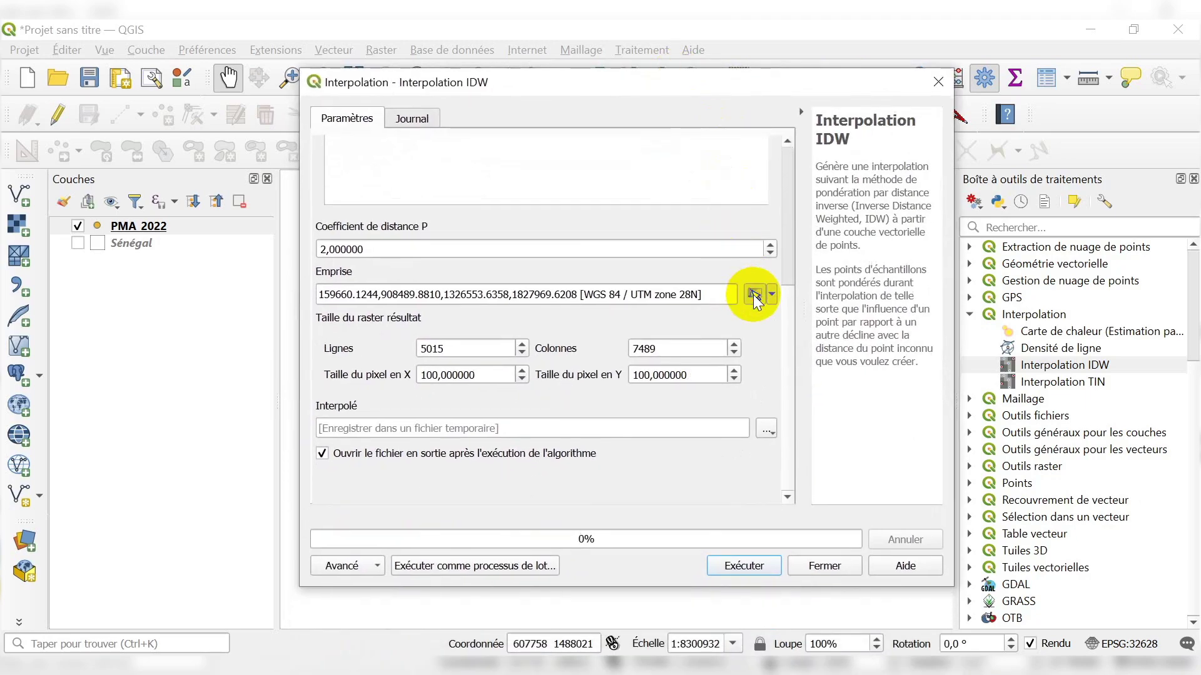
Try the current map canvas extent, then define the interpolation extent with a rectangle drawn just around all PMA_2022 points
{"action": "left_click", "coordinate": [753, 294]}
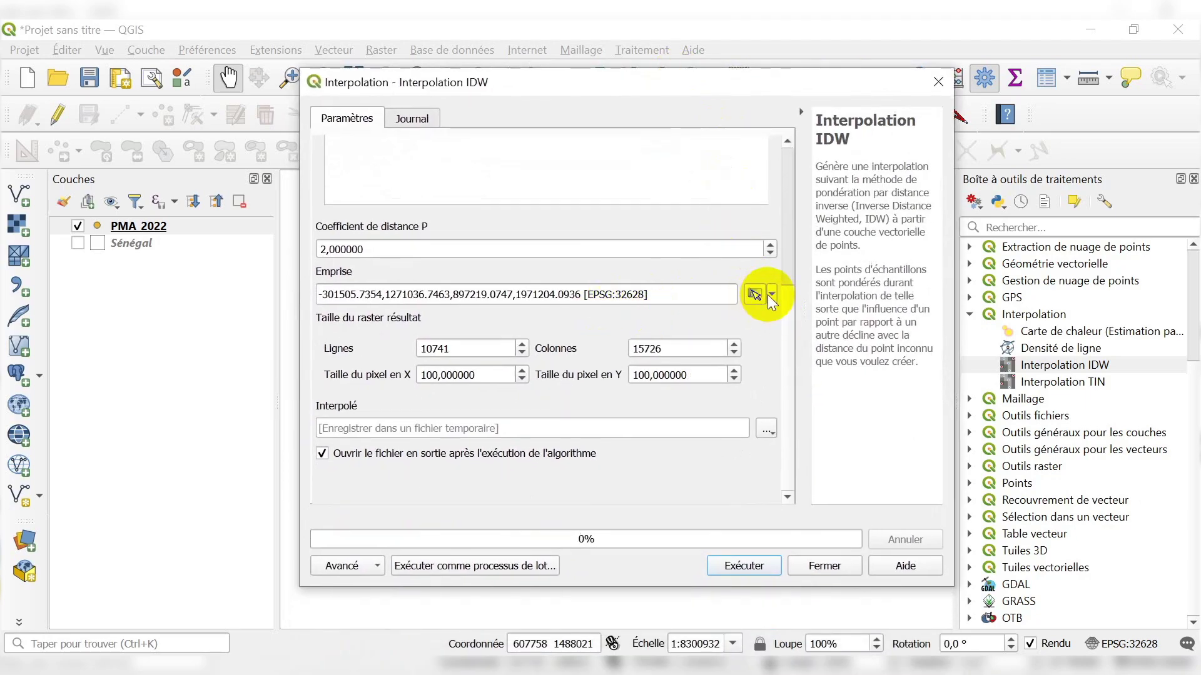
{"action": "left_click", "coordinate": [771, 295]}
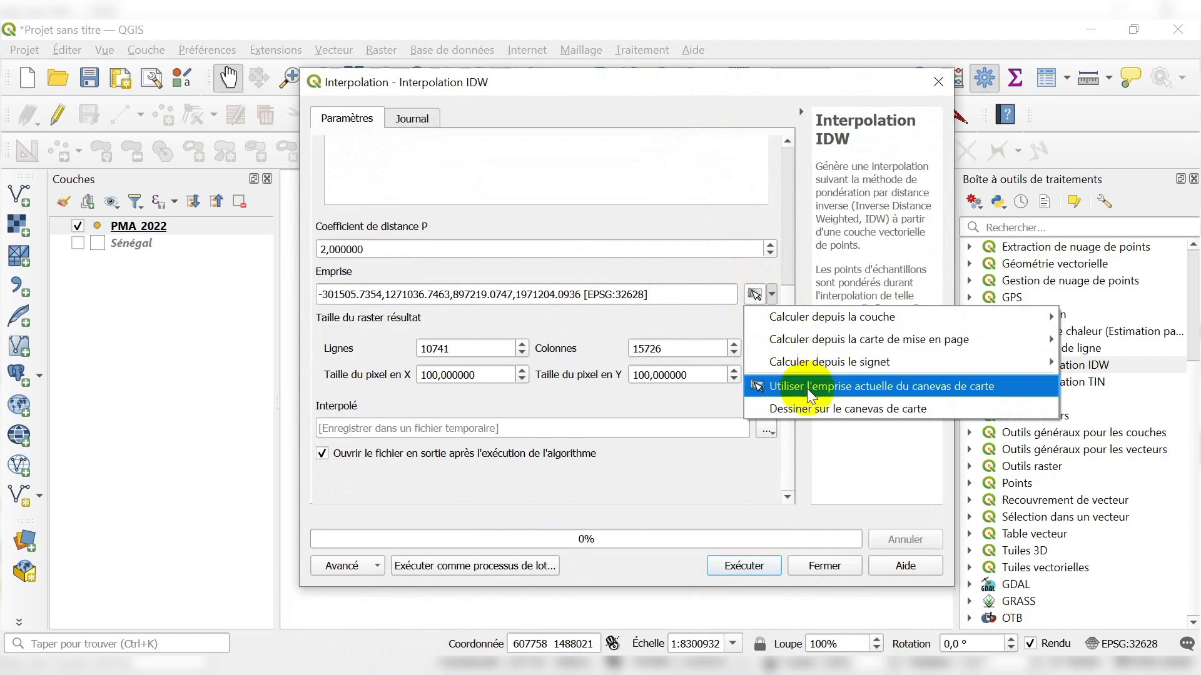
{"action": "left_click", "coordinate": [808, 407]}
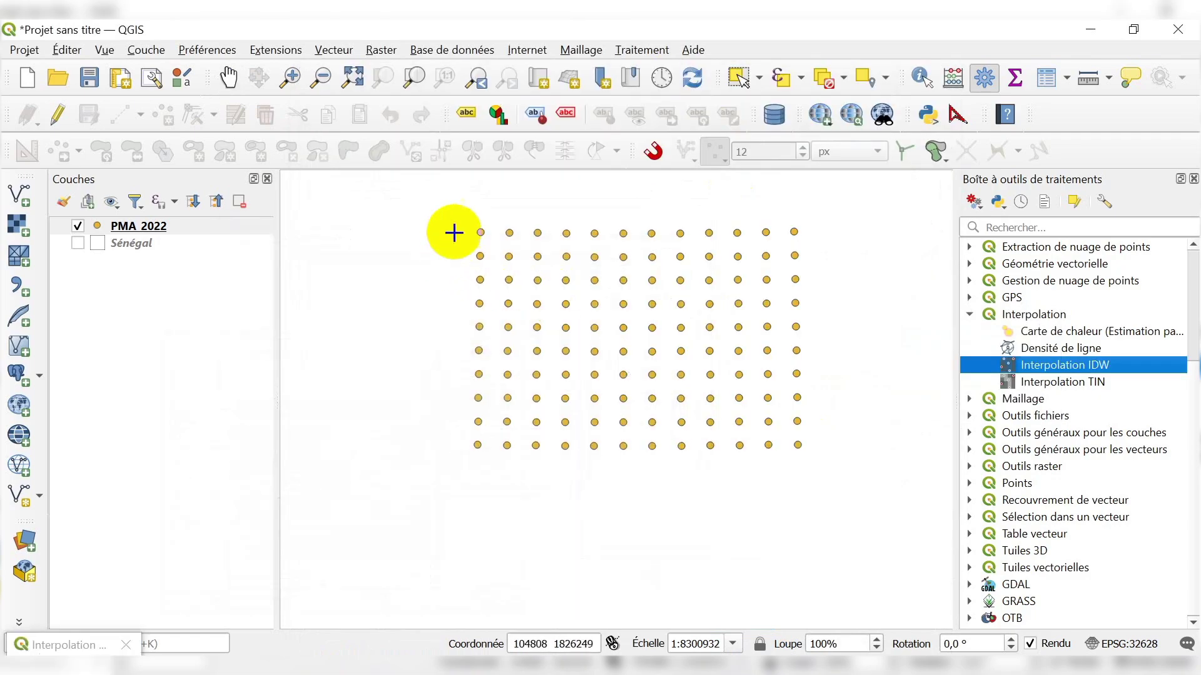
{"action": "mouse_move", "coordinate": [456, 222]}
{"action": "left_mouse_down"}
{"action": "mouse_move", "coordinate": [512, 332]}
{"action": "mouse_move", "coordinate": [816, 468]}
{"action": "left_mouse_up"}
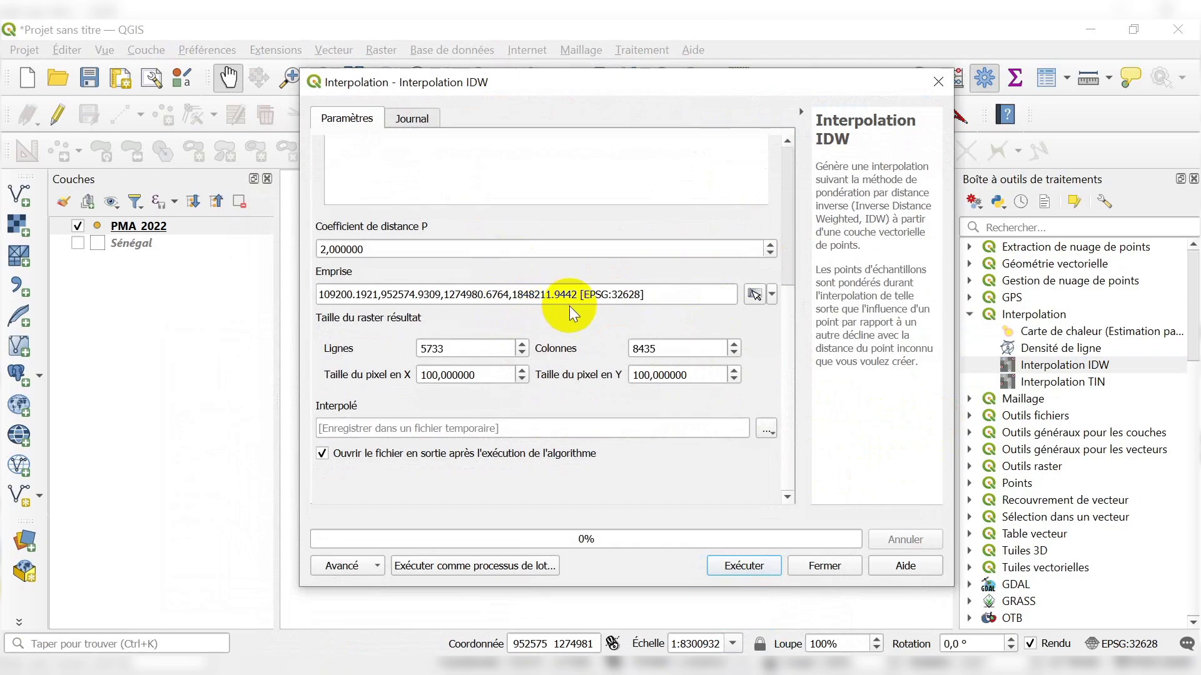
Recalculate the interpolation extent from the PMA_2022 layer
{"action": "left_click", "coordinate": [771, 294]}
{"action": "mouse_move", "coordinate": [813, 317]}
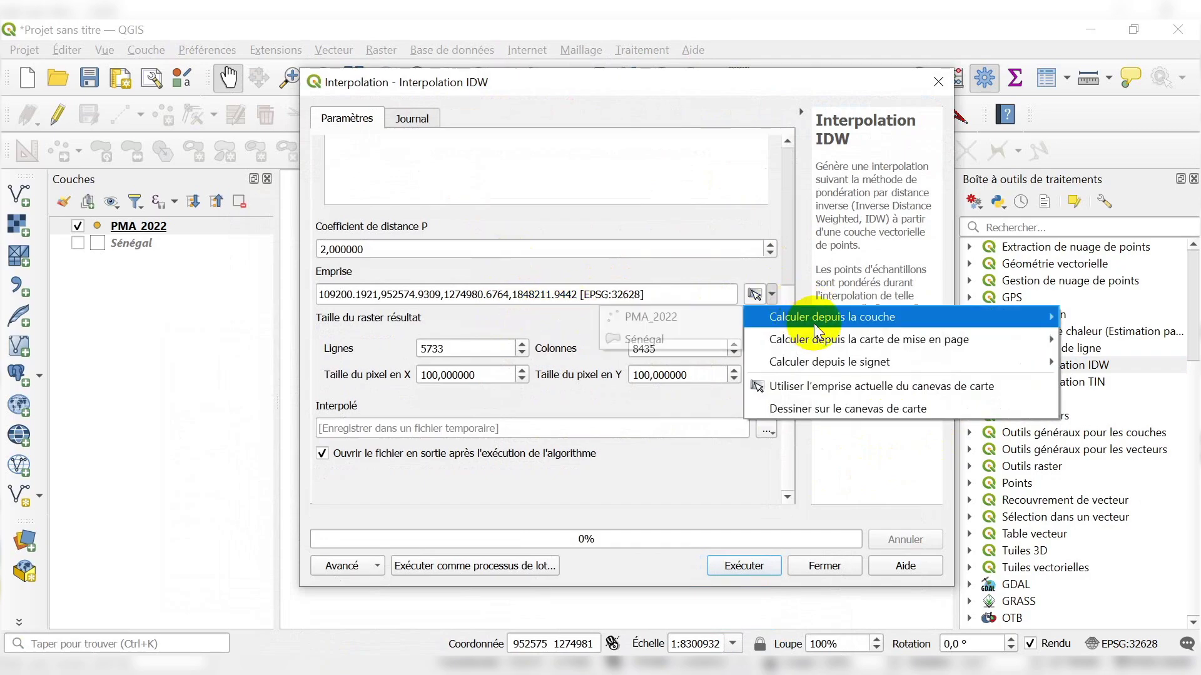
{"action": "left_click", "coordinate": [669, 321]}
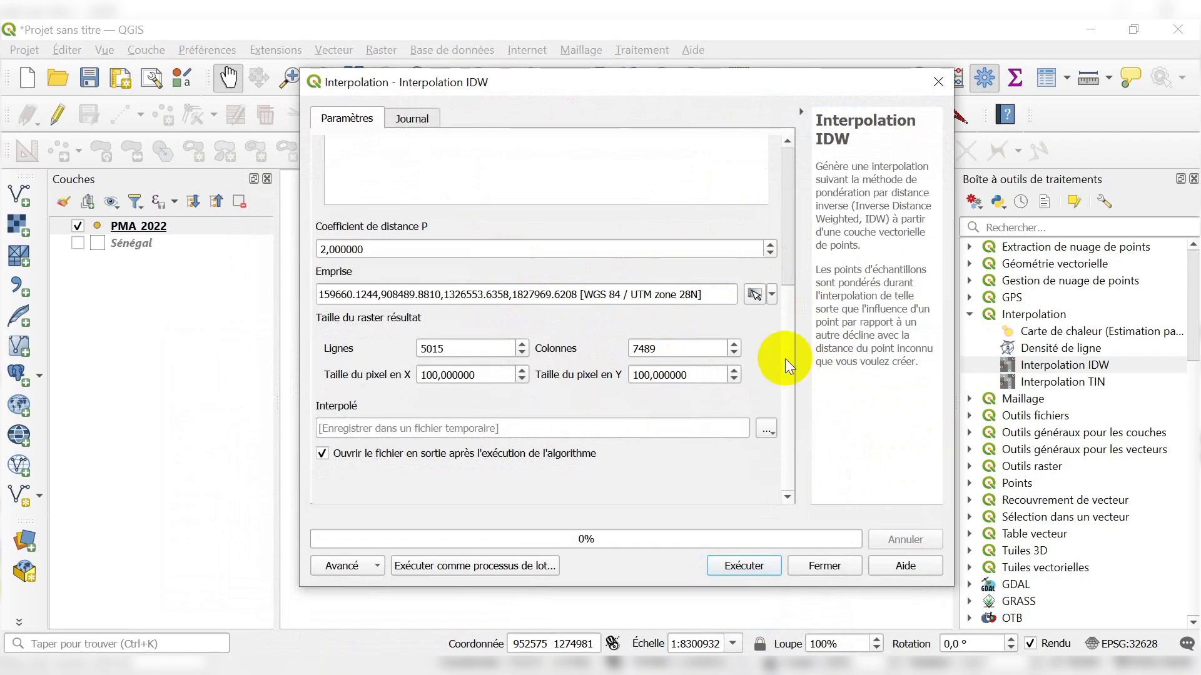
Choose to save the interpolated raster to a file and browse to the OUPUT folder in ESPACE DE TRAVAIL
{"action": "left_click_drag", "start_coordinate": [787, 350], "coordinate": [804, 429]}
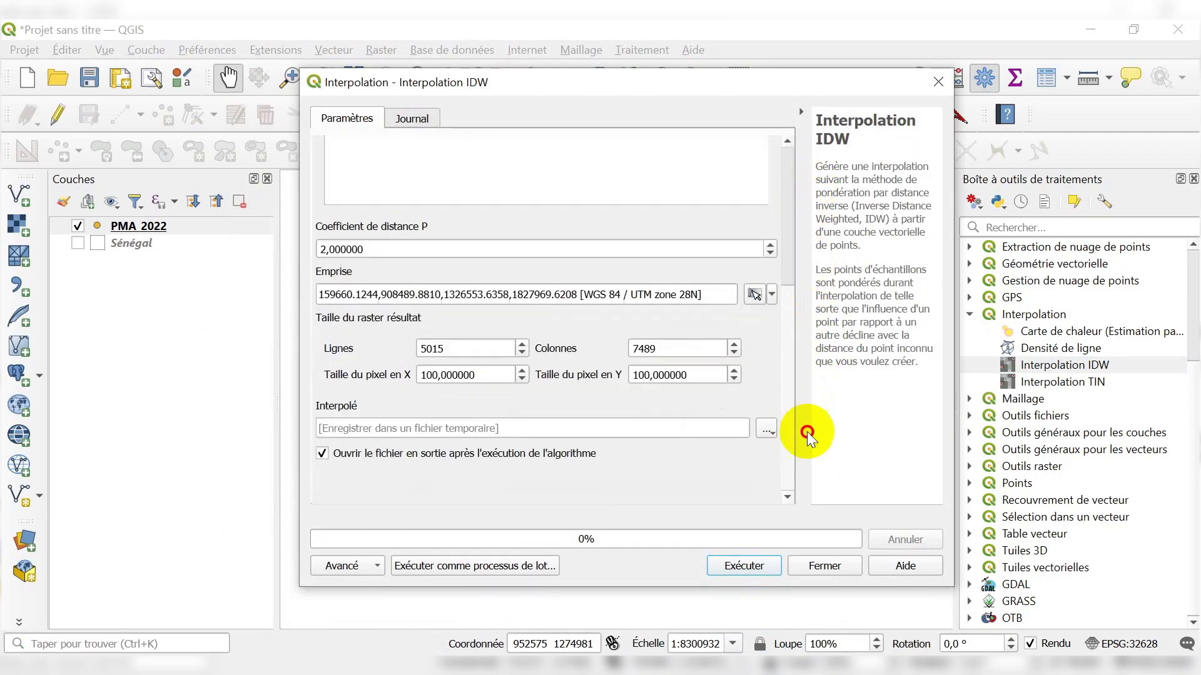
{"action": "left_click", "coordinate": [768, 429]}
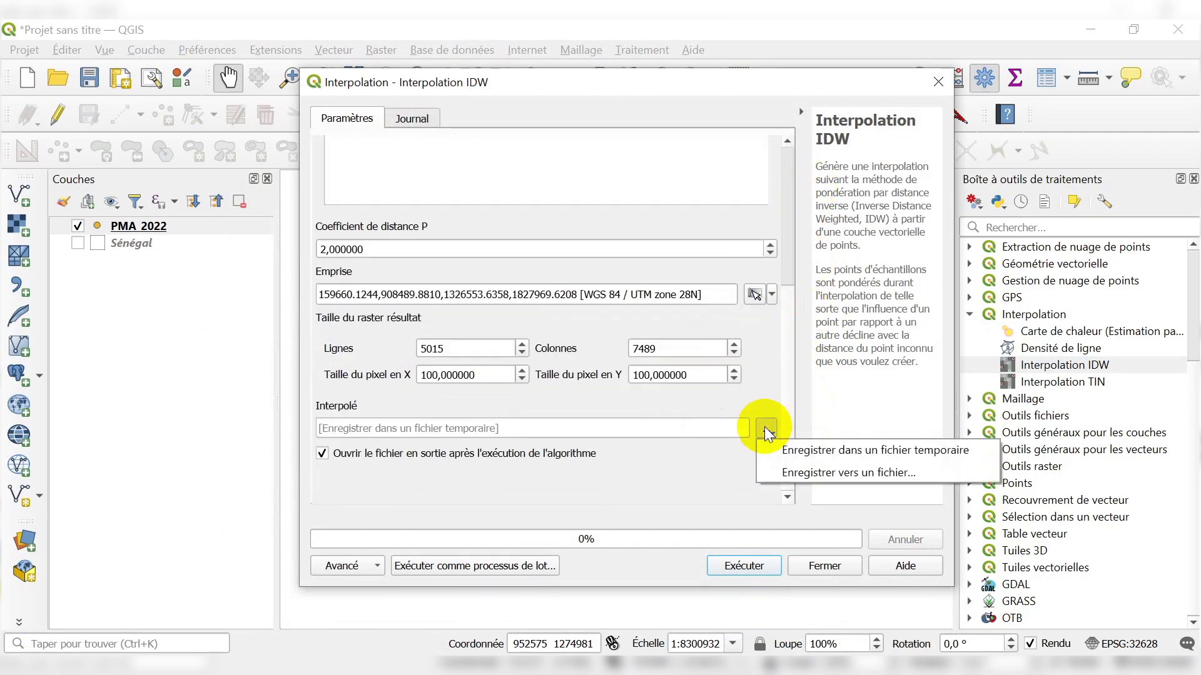
{"action": "left_click", "coordinate": [804, 468]}
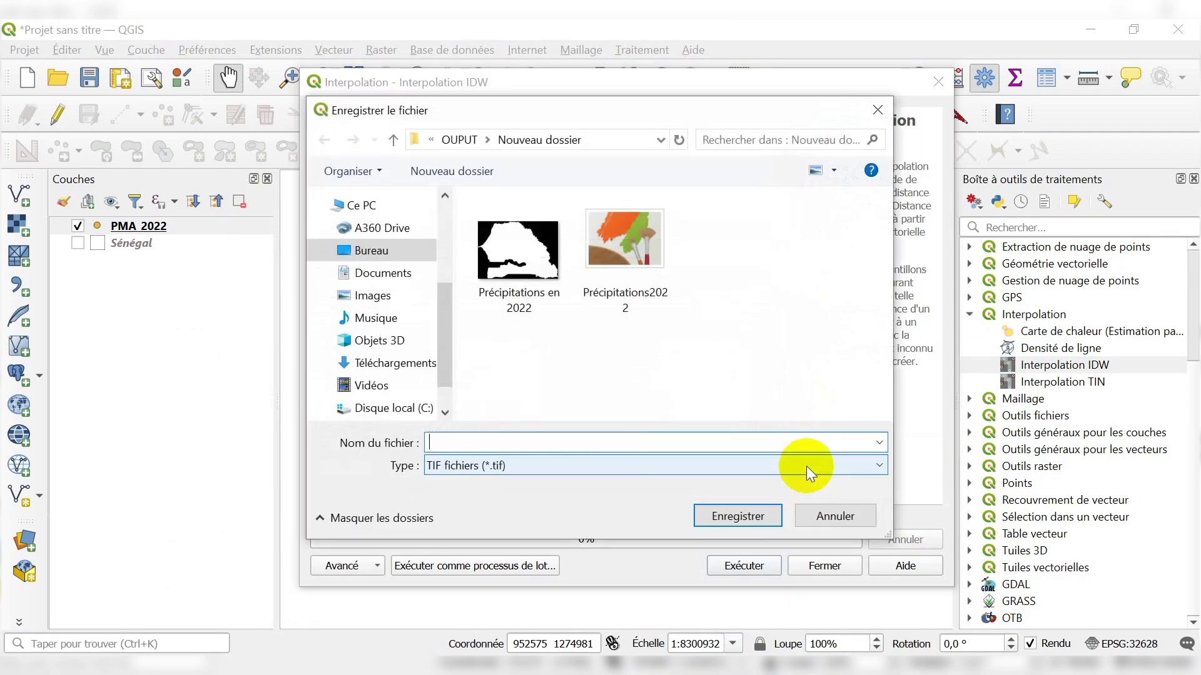
{"action": "left_click", "coordinate": [393, 140]}
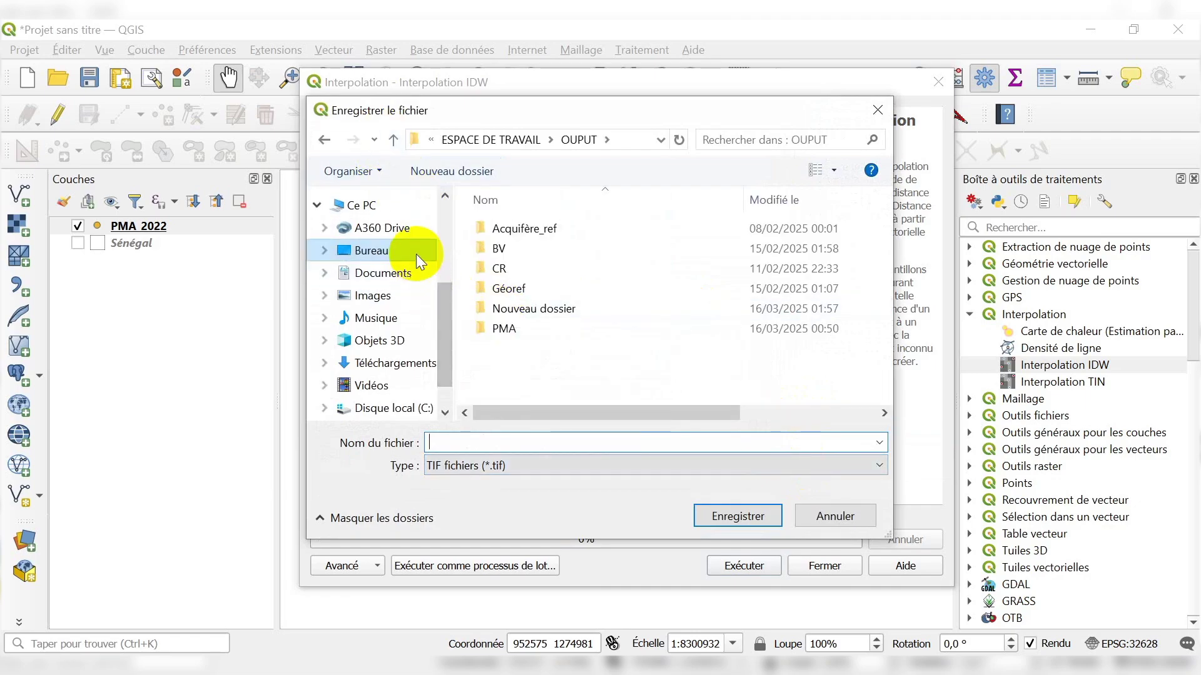
{"action": "scroll", "coordinate": [415, 254], "scroll_direction": "up", "scroll_amount": 2}
{"action": "left_click", "coordinate": [399, 286]}
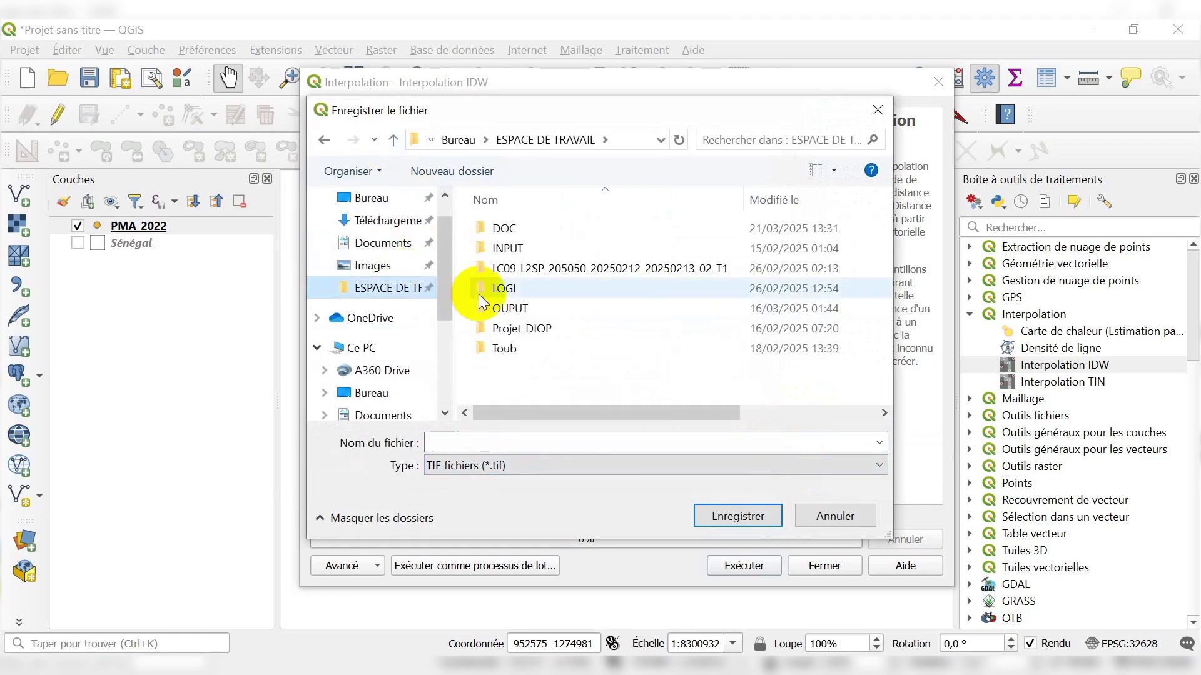
{"action": "left_click", "coordinate": [502, 310]}
{"action": "double_click", "coordinate": [502, 310]}
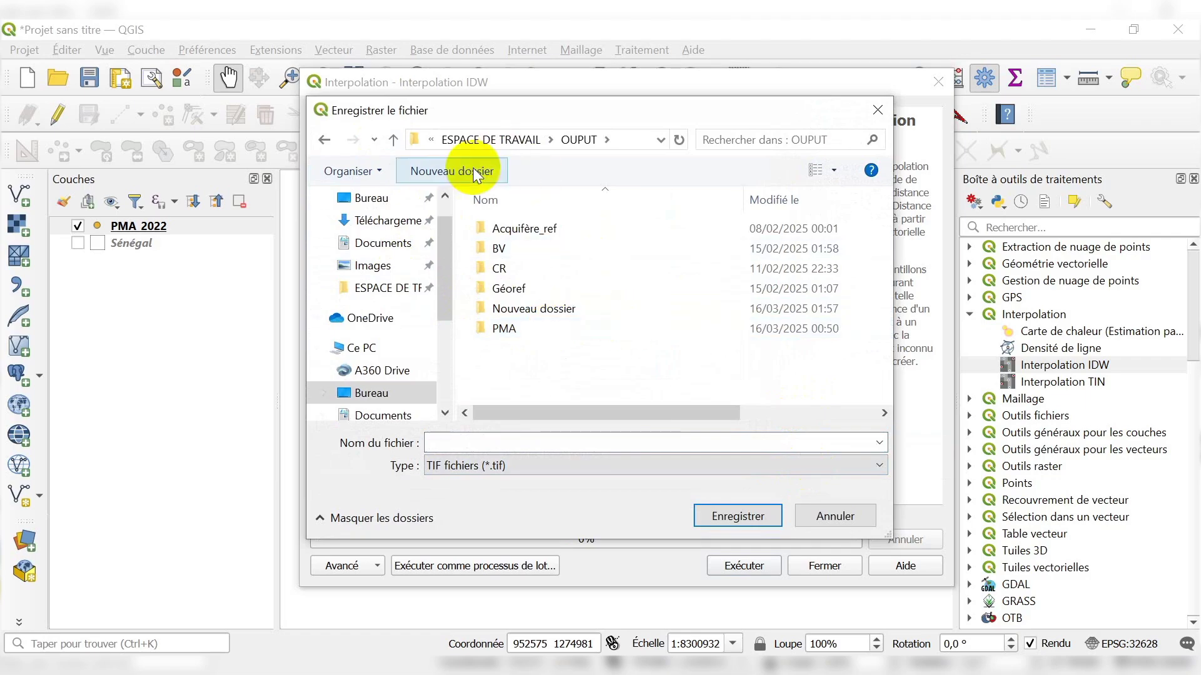
Create a new folder named Ishyetes inside the OUPUT folder
{"action": "left_click", "coordinate": [418, 171]}
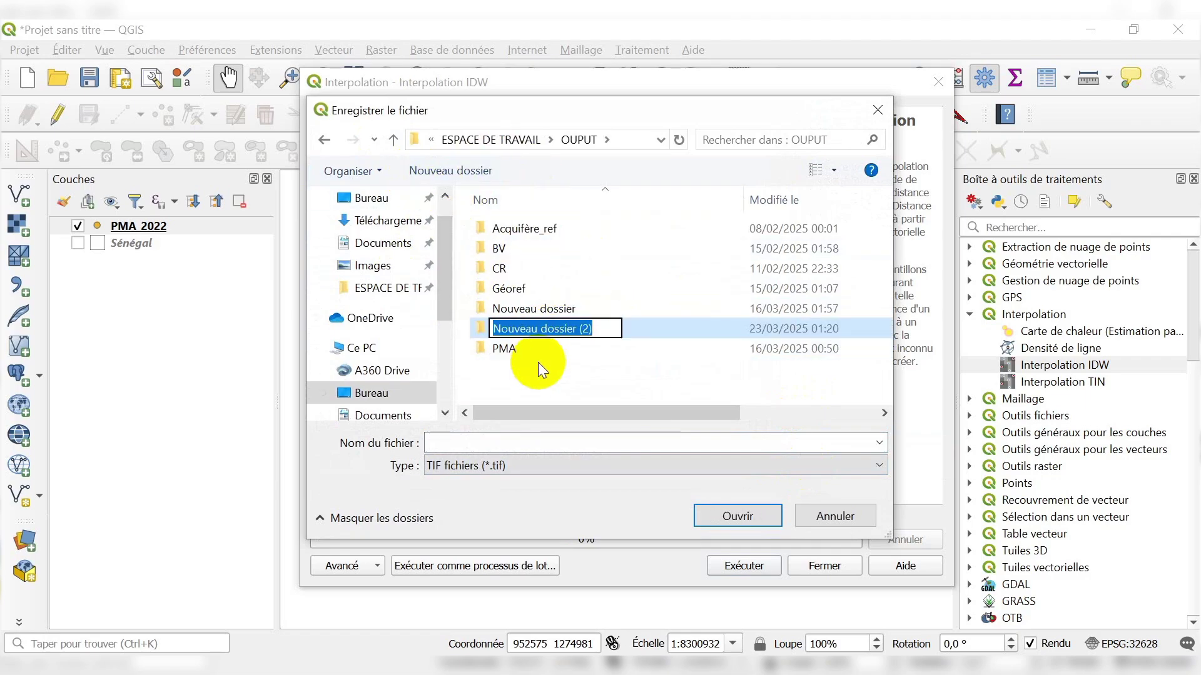
{"action": "type", "text": "Is"}
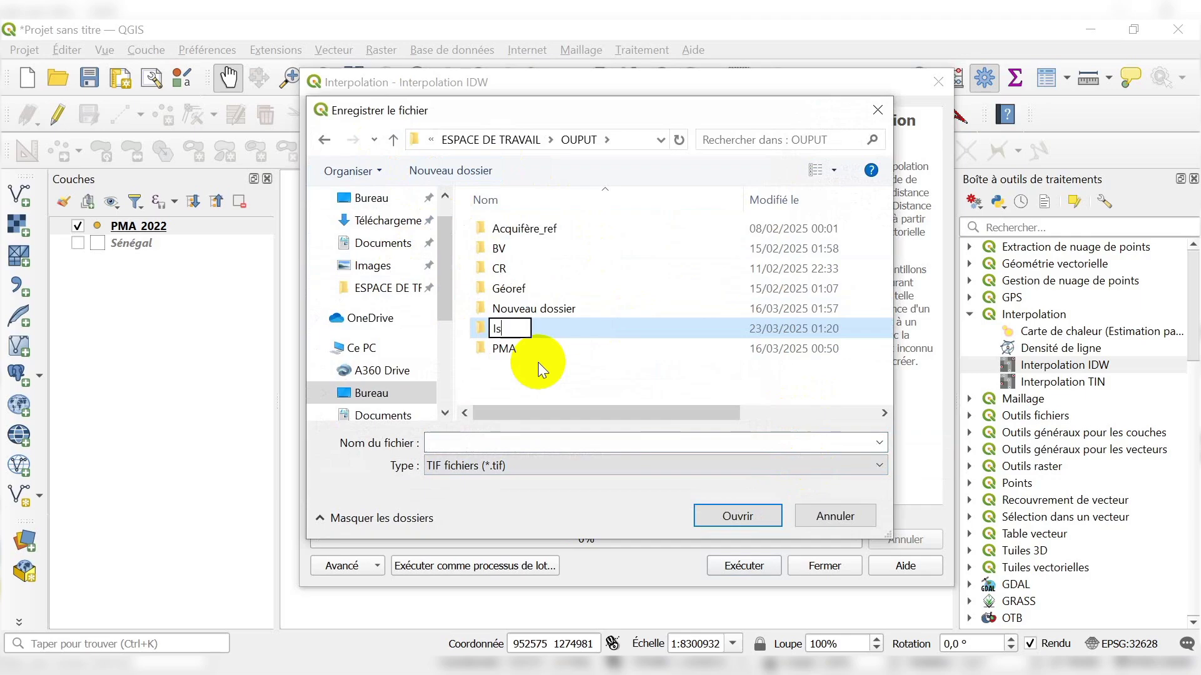
{"action": "type", "text": "hy"}
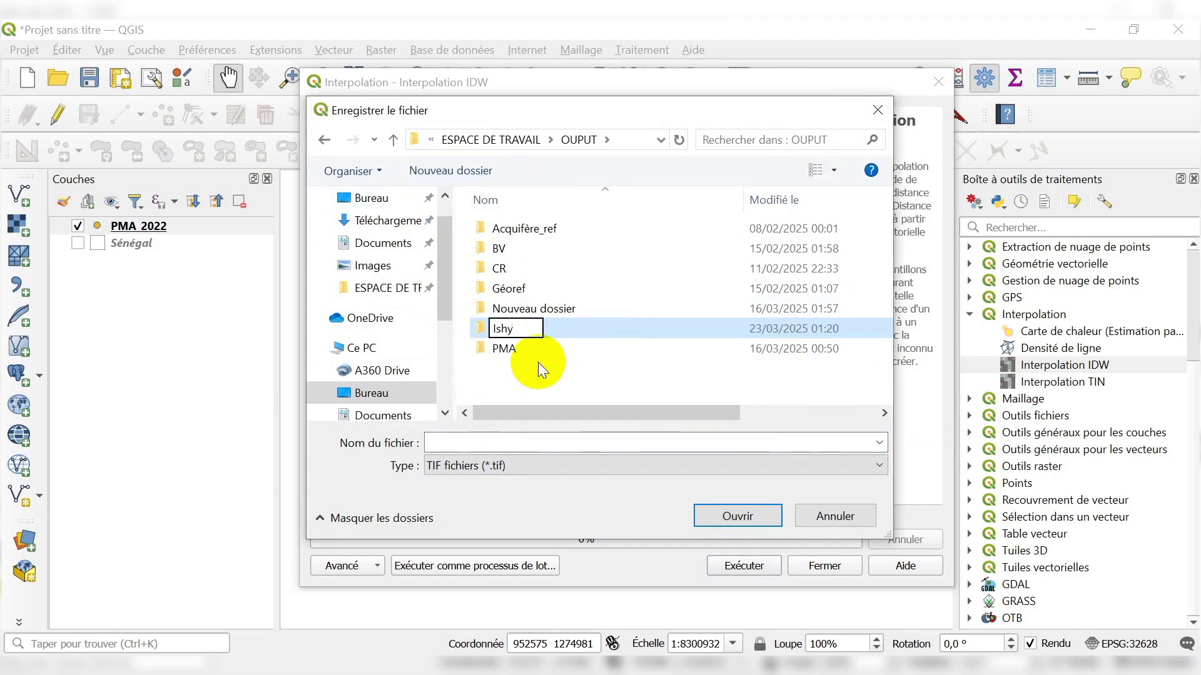
{"action": "type", "text": "etes"}
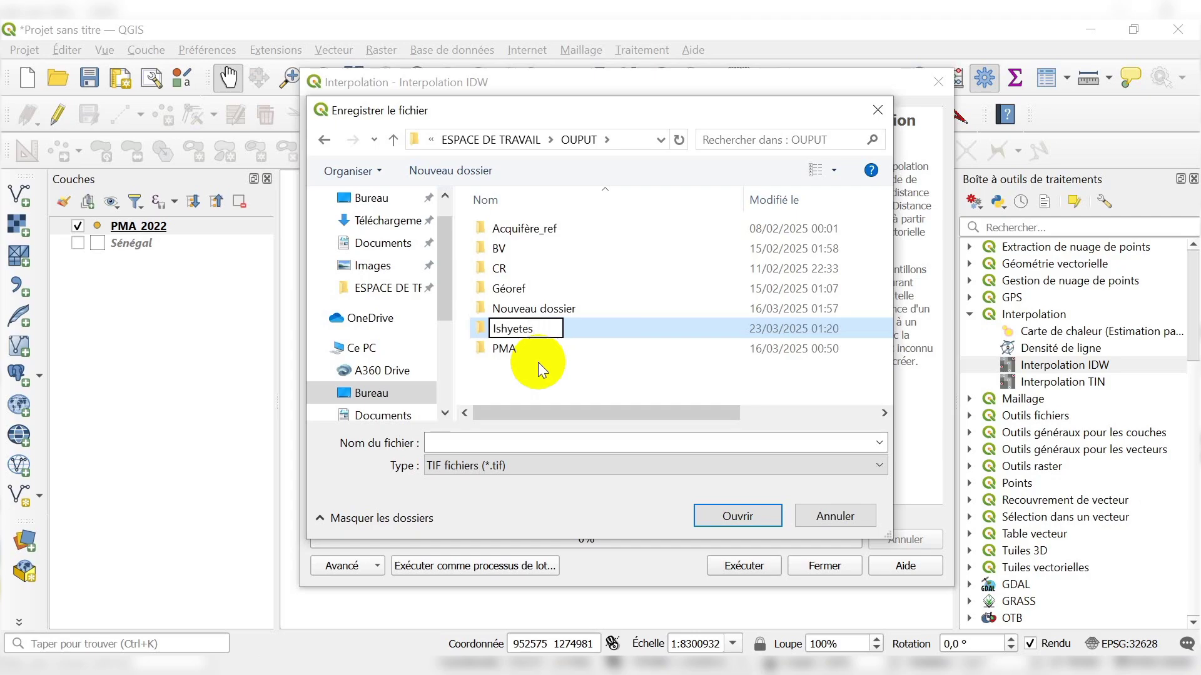
{"action": "key", "text": "Return"}
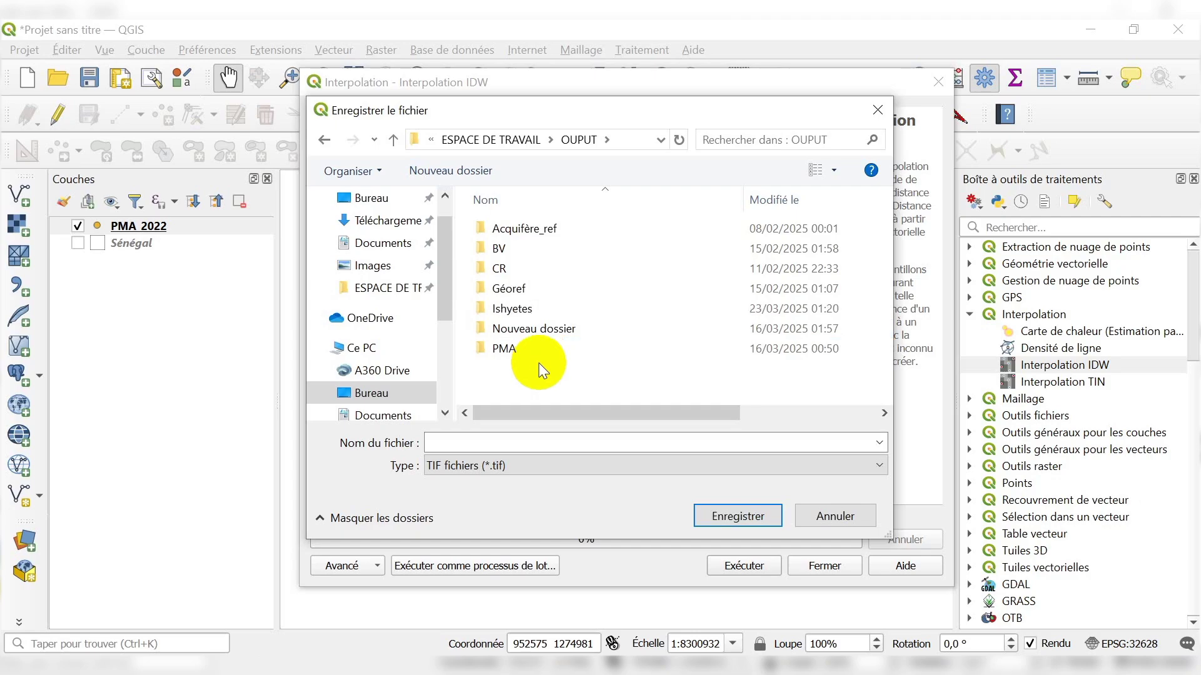
Correct the Ishyetes folder's name to Isohyetes
{"action": "left_click", "coordinate": [510, 311]}
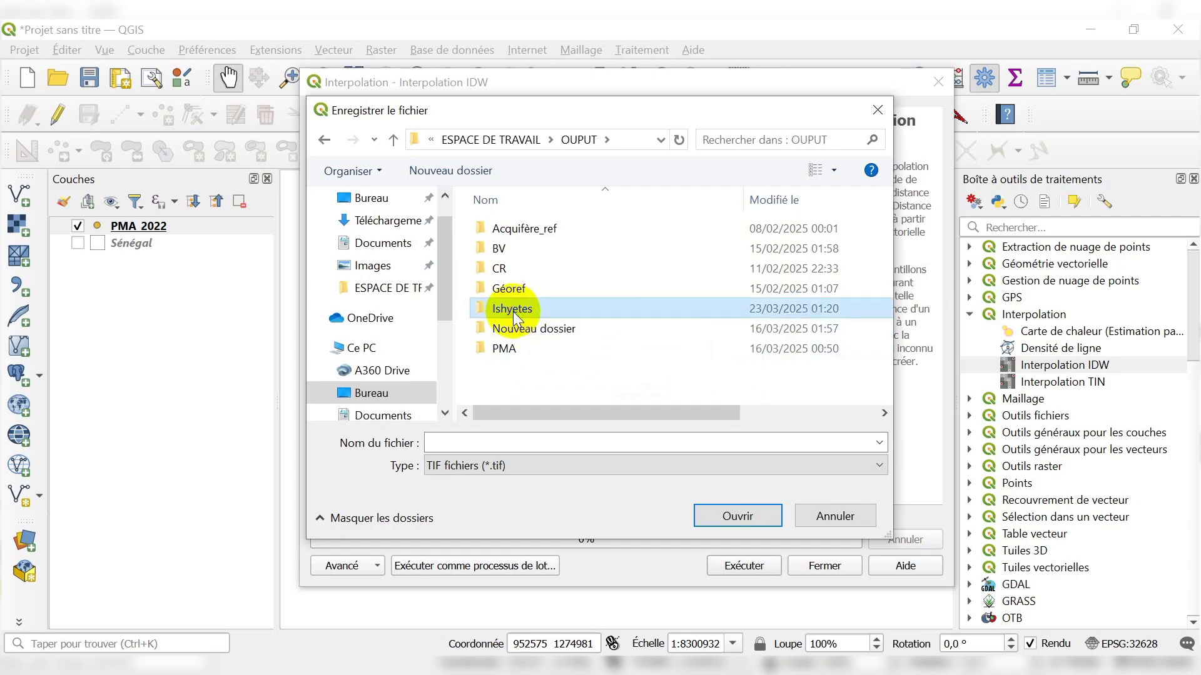
{"action": "left_click", "coordinate": [504, 311]}
{"action": "left_click", "coordinate": [494, 309]}
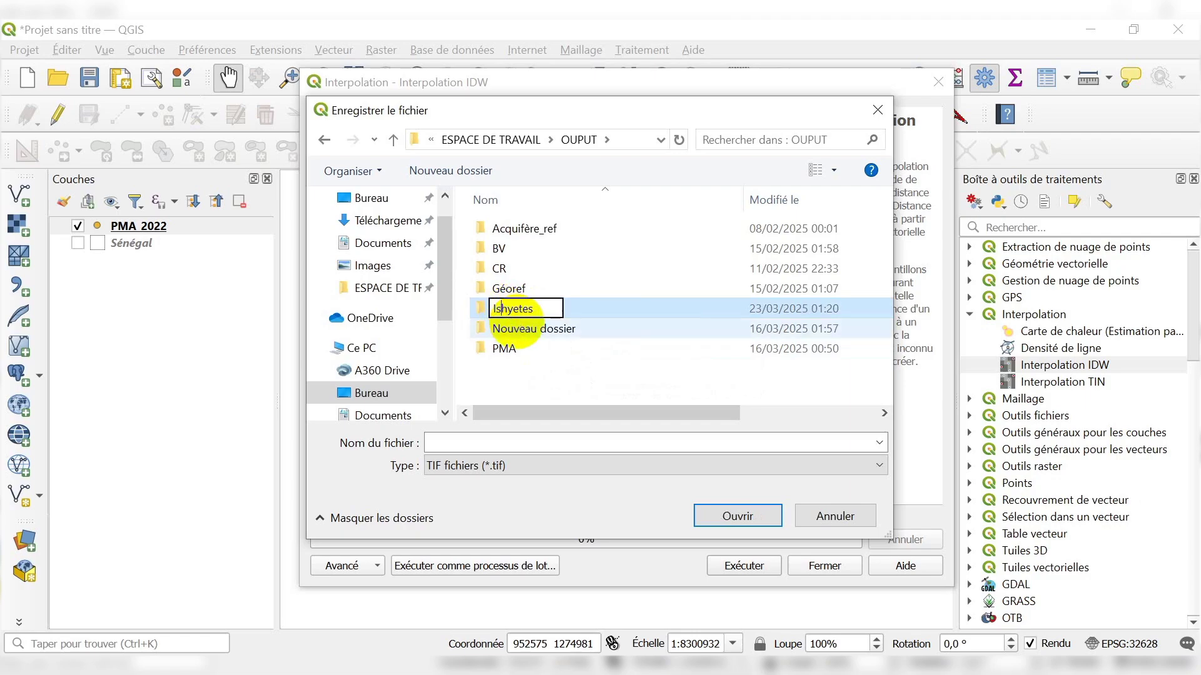
{"action": "left_click", "coordinate": [501, 308]}
{"action": "type", "text": "o"}
{"action": "left_click", "coordinate": [591, 377]}
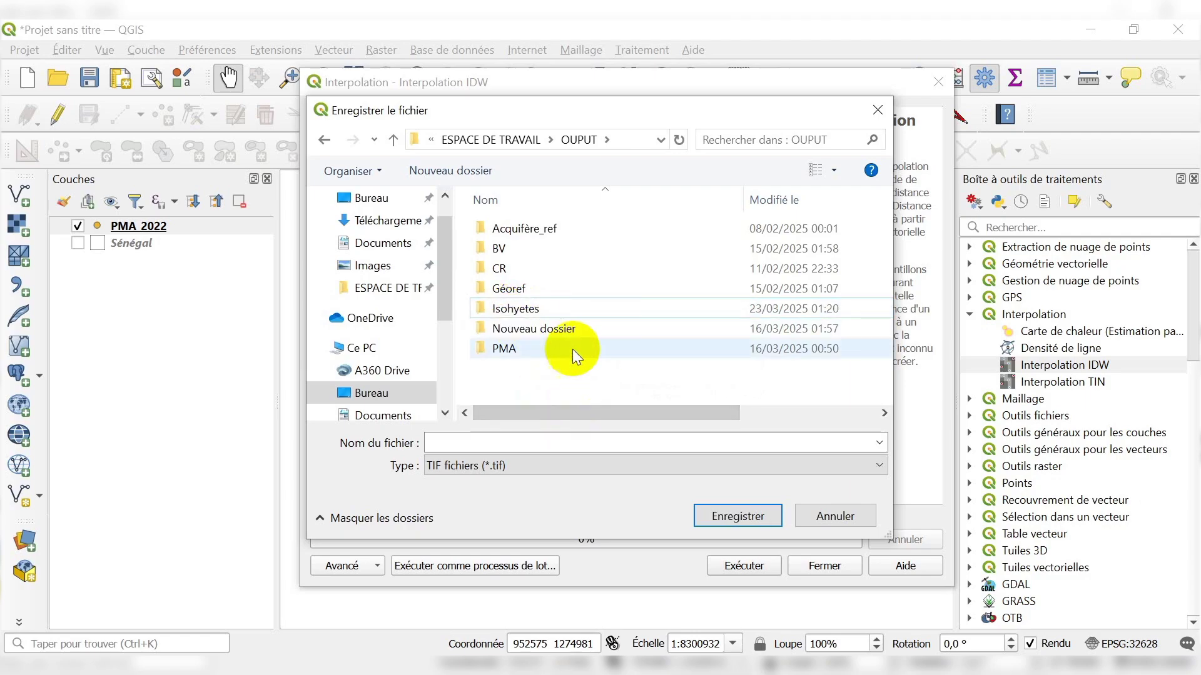
Set the interpolated output to a TIF file named IDW in the Isohyetes folder
{"action": "double_click", "coordinate": [534, 310]}
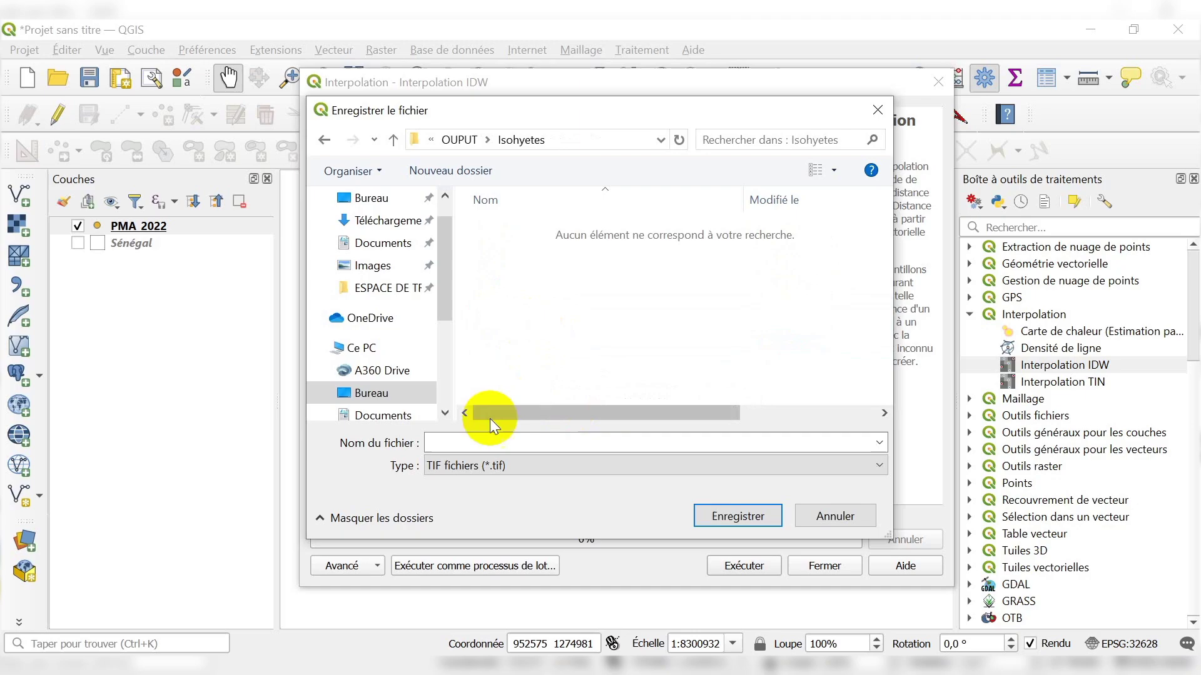
{"action": "left_click", "coordinate": [469, 449]}
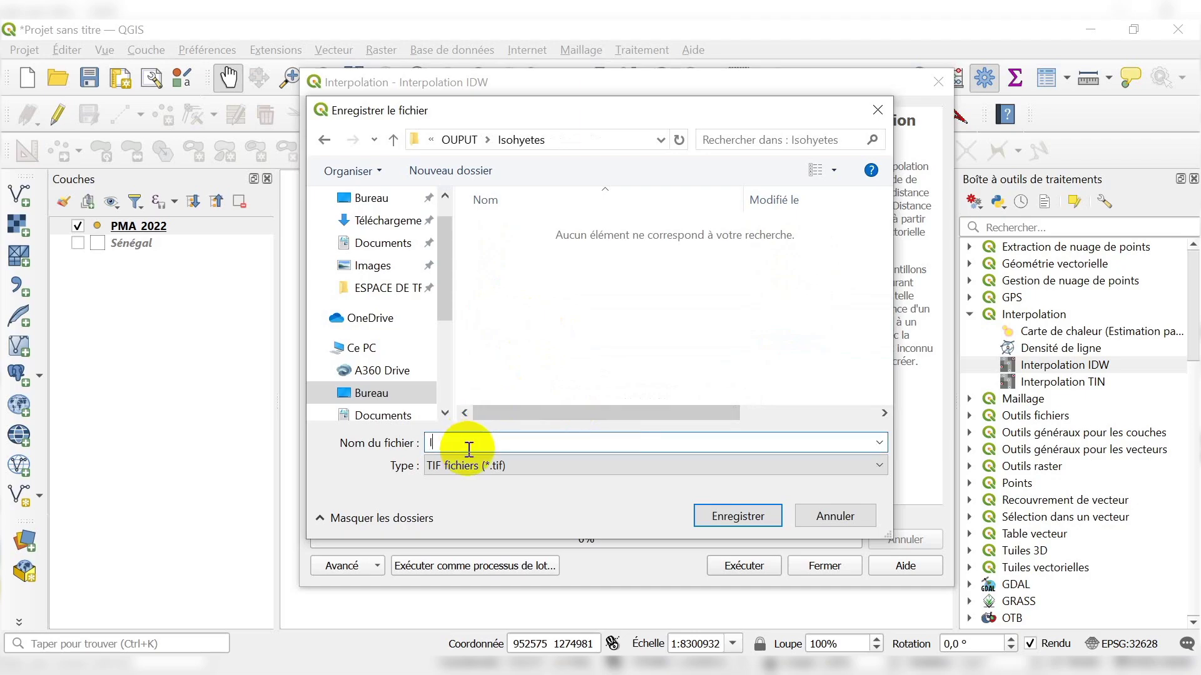
{"action": "type", "text": "IDW"}
{"action": "left_click", "coordinate": [722, 520]}
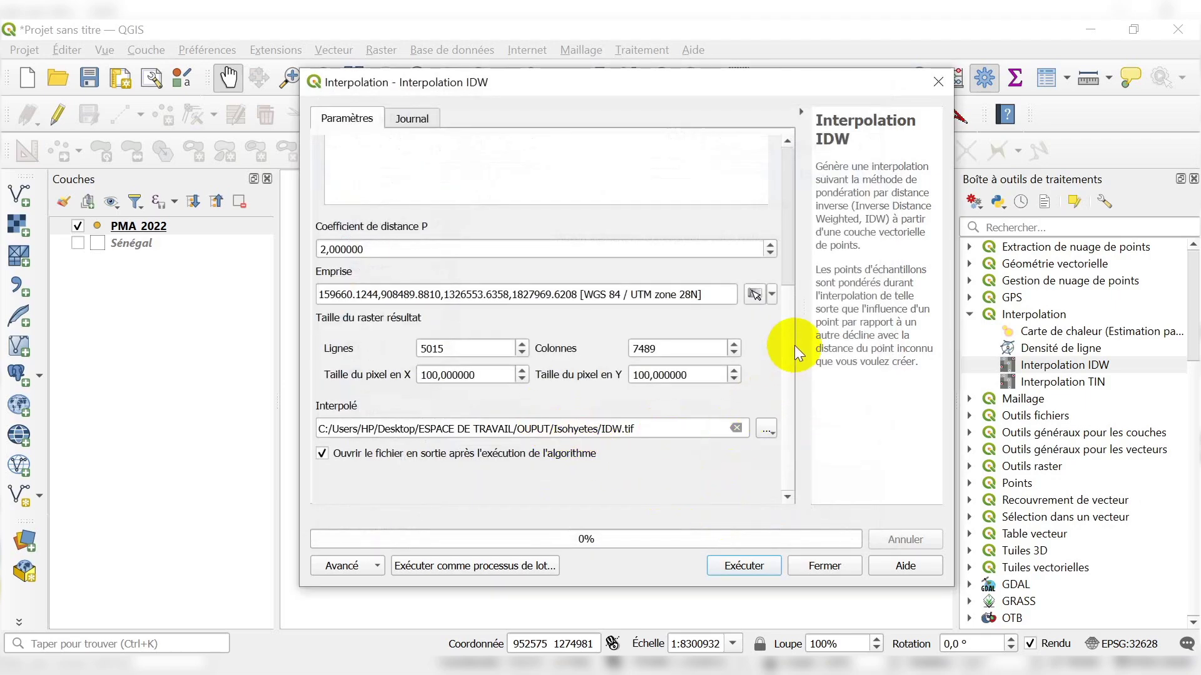
Review the IDW parameters from the input layer down to the output file and run the interpolation
{"action": "scroll", "coordinate": [782, 346], "scroll_direction": "up", "scroll_amount": 6}
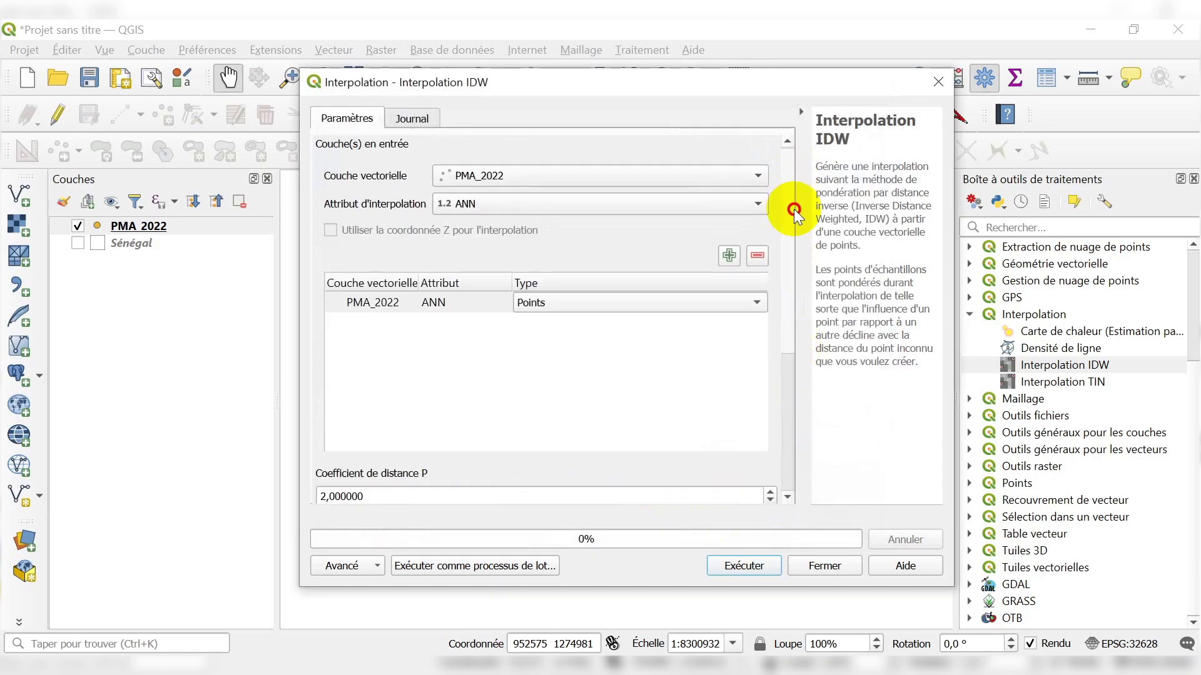
{"action": "left_click", "coordinate": [793, 211]}
{"action": "left_click_drag", "start_coordinate": [793, 211], "coordinate": [794, 451]}
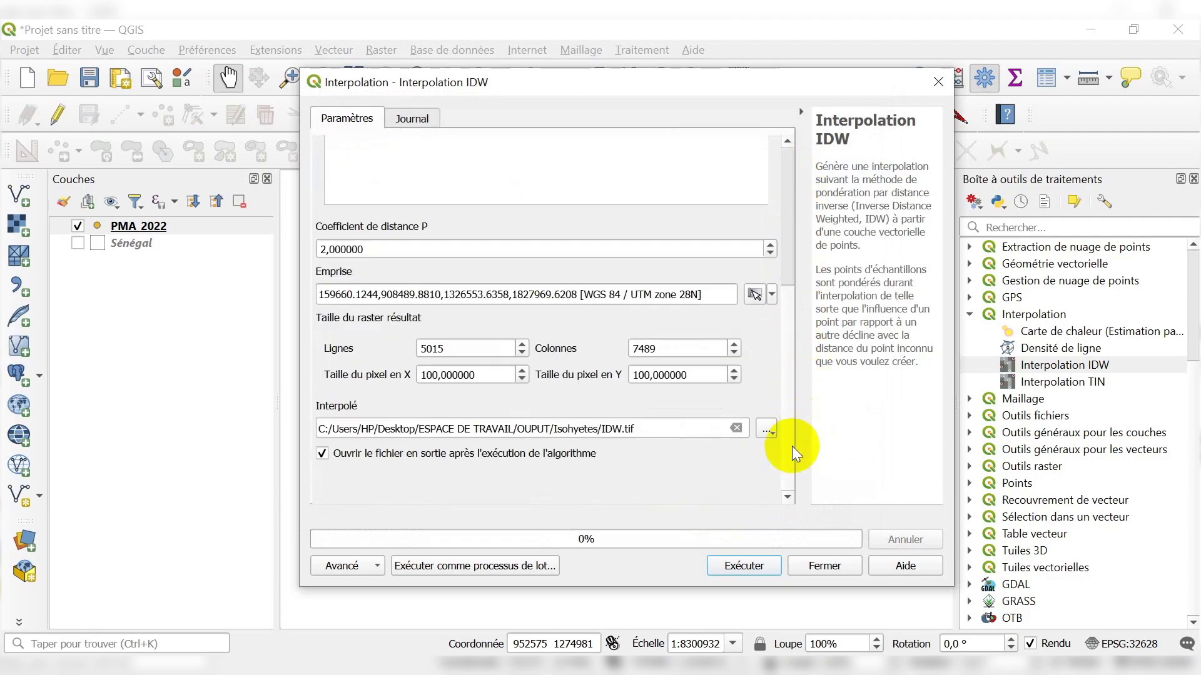
{"action": "left_click", "coordinate": [735, 565]}
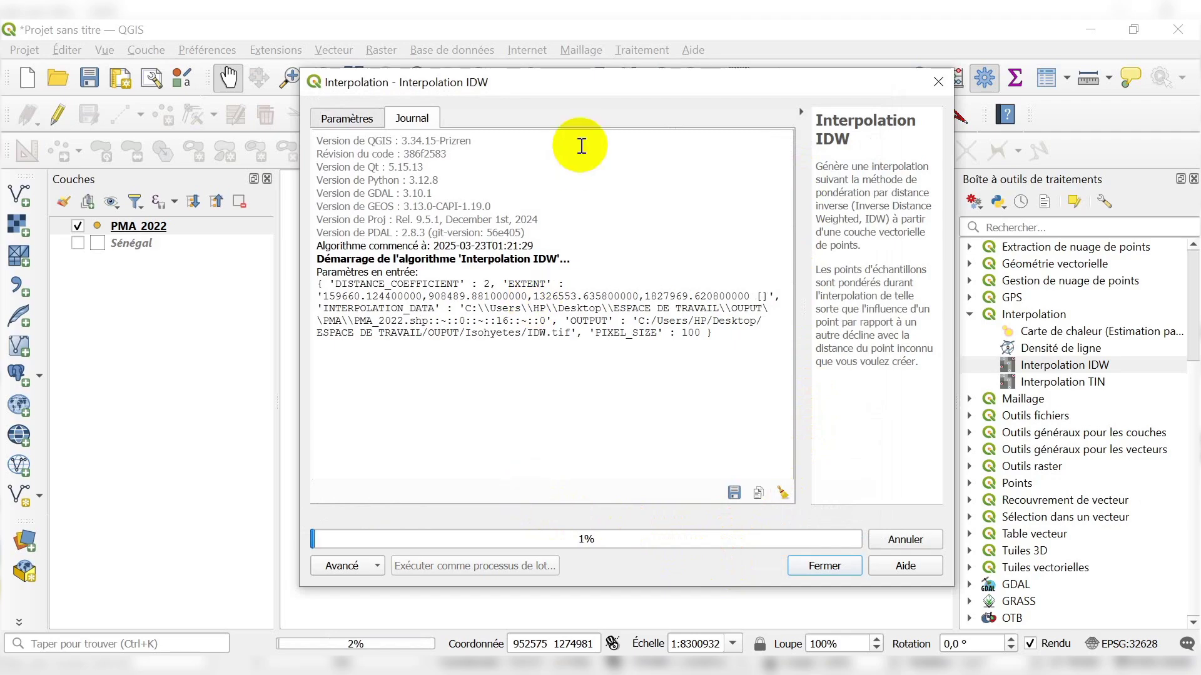
{"action": "mouse_move", "coordinate": [622, 83]}
{"action": "left_mouse_down"}
{"action": "mouse_move", "coordinate": [604, 98]}
{"action": "mouse_move", "coordinate": [600, 76]}
{"action": "left_mouse_up"}
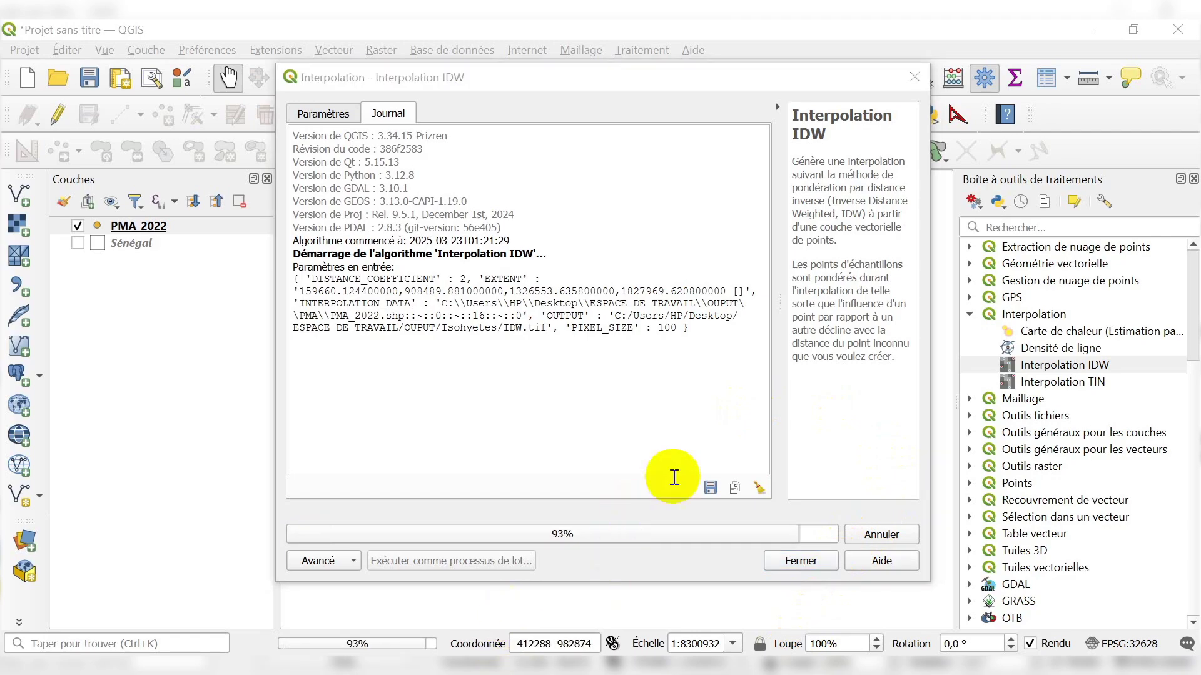
{"action": "left_click", "coordinate": [821, 432]}
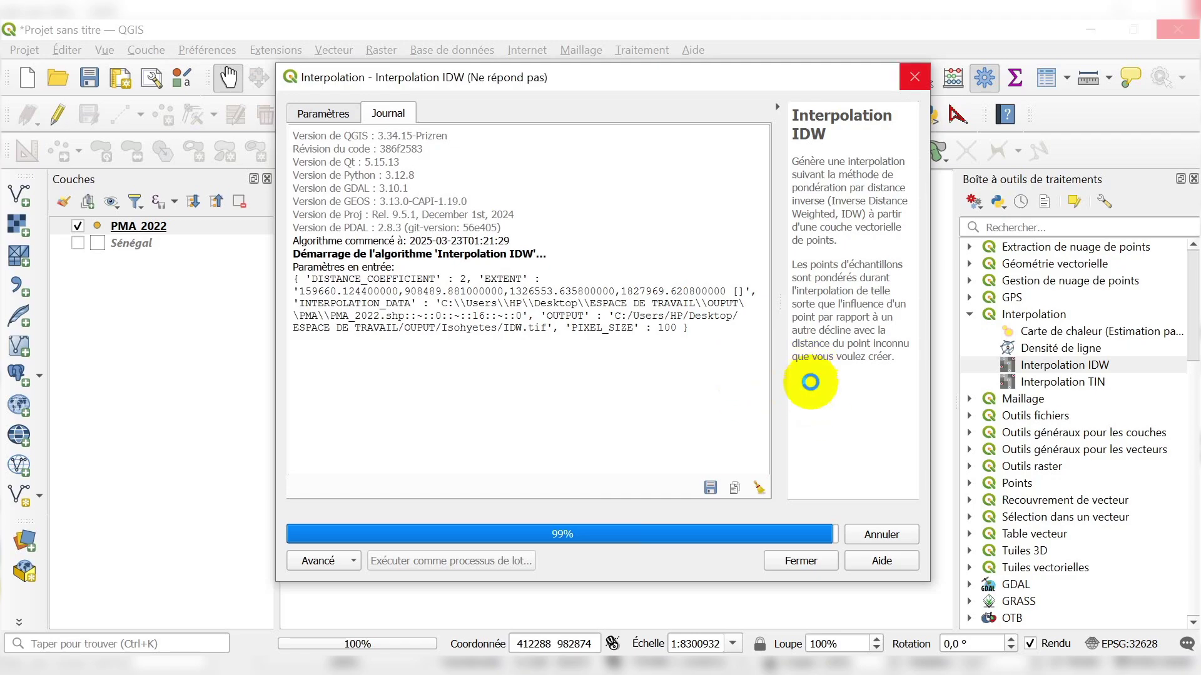
Switch to the browser and look through the DAHA_Service Technique YouTube videos for related precipitation and isohyet map tutorials
{"action": "left_click", "coordinate": [414, 664]}
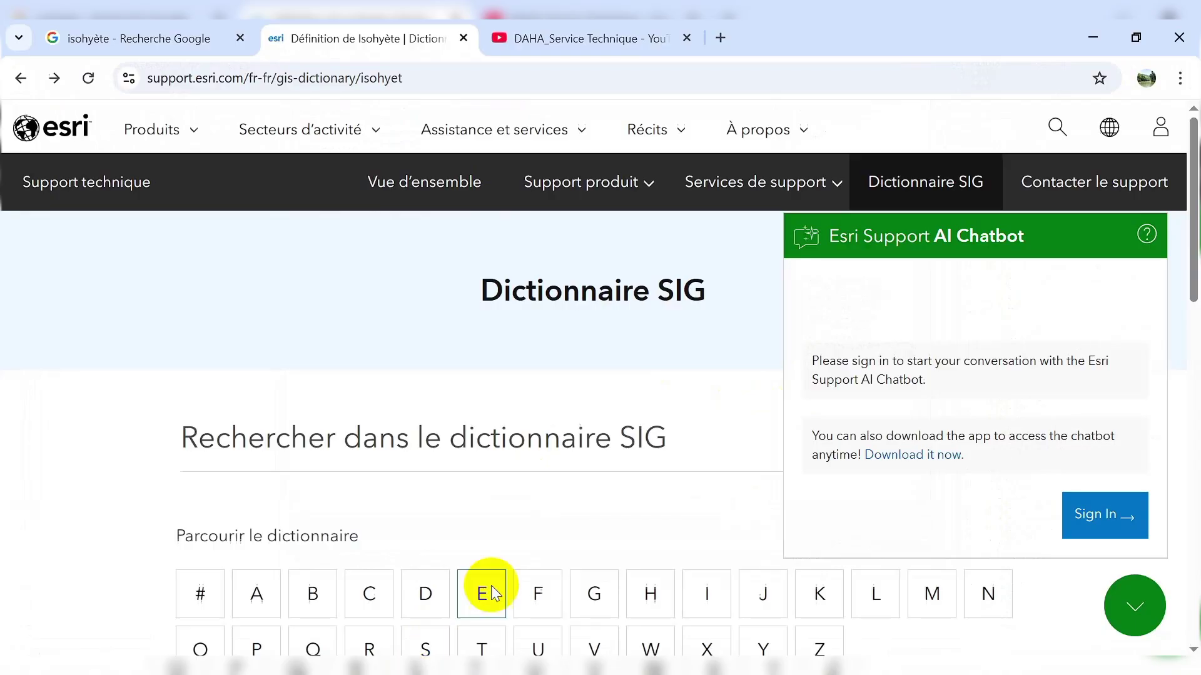
{"action": "left_click", "coordinate": [600, 33]}
{"action": "scroll", "coordinate": [415, 382], "scroll_direction": "down", "scroll_amount": 1}
{"action": "scroll", "coordinate": [419, 385], "scroll_direction": "up", "scroll_amount": 10}
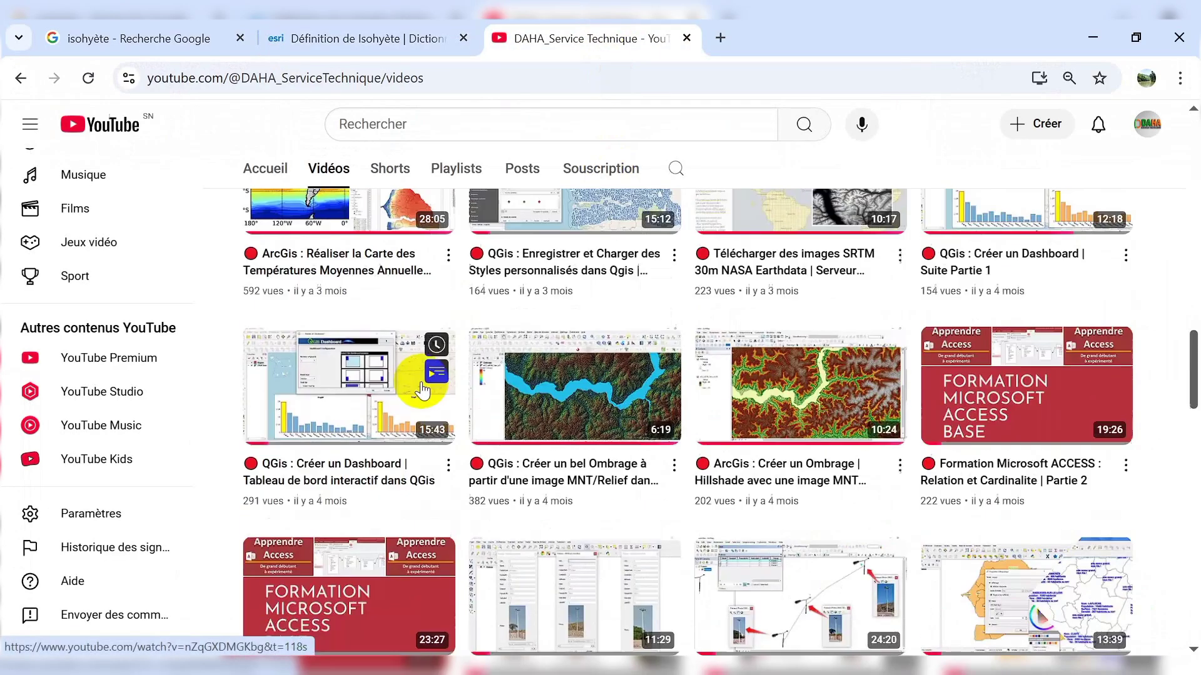
{"action": "scroll", "coordinate": [419, 394], "scroll_direction": "up", "scroll_amount": 12}
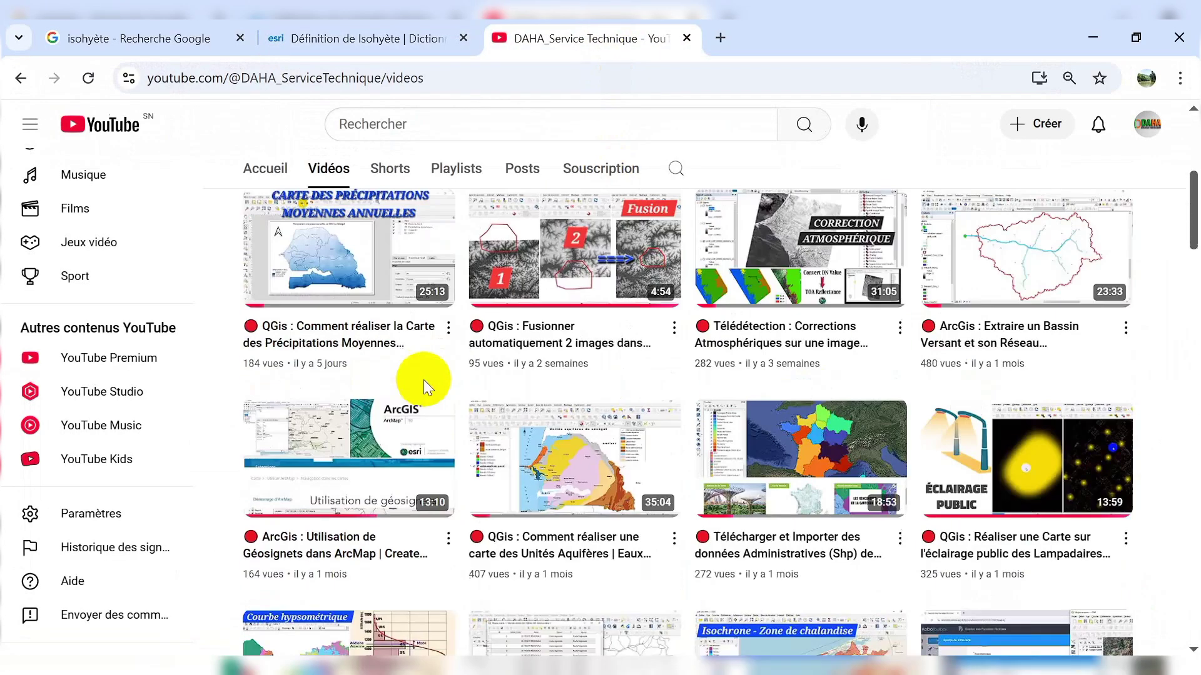
{"action": "scroll", "coordinate": [758, 360], "scroll_direction": "down", "scroll_amount": 15}
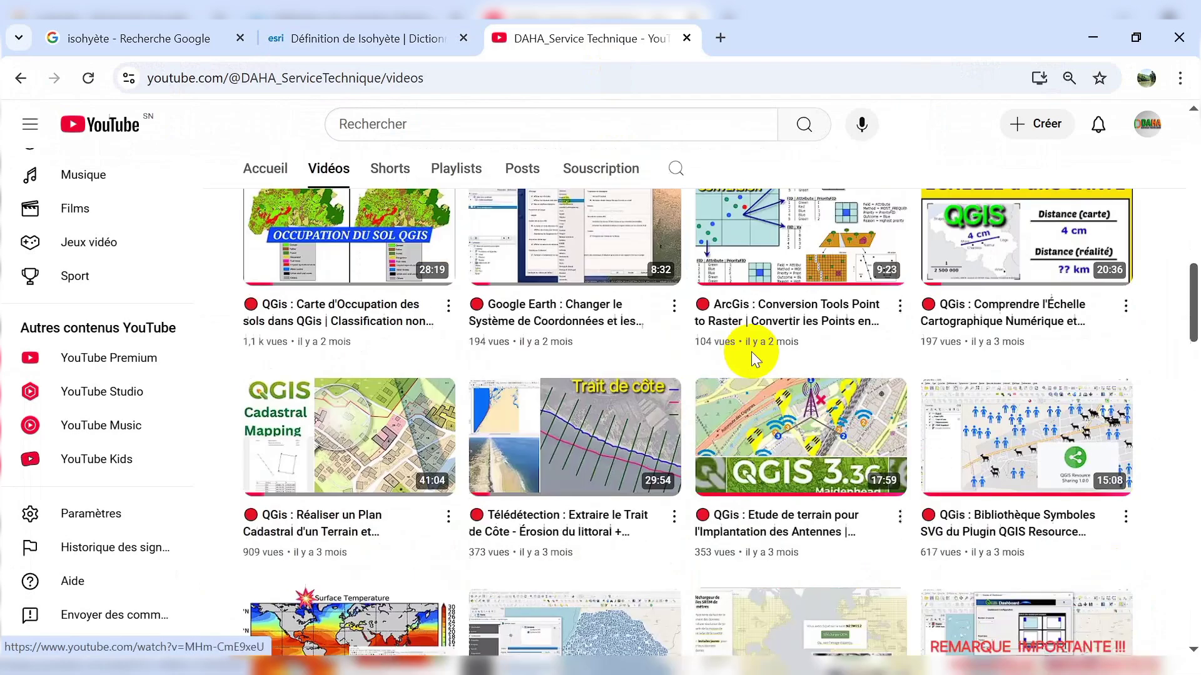
{"action": "scroll", "coordinate": [759, 356], "scroll_direction": "down", "scroll_amount": 5}
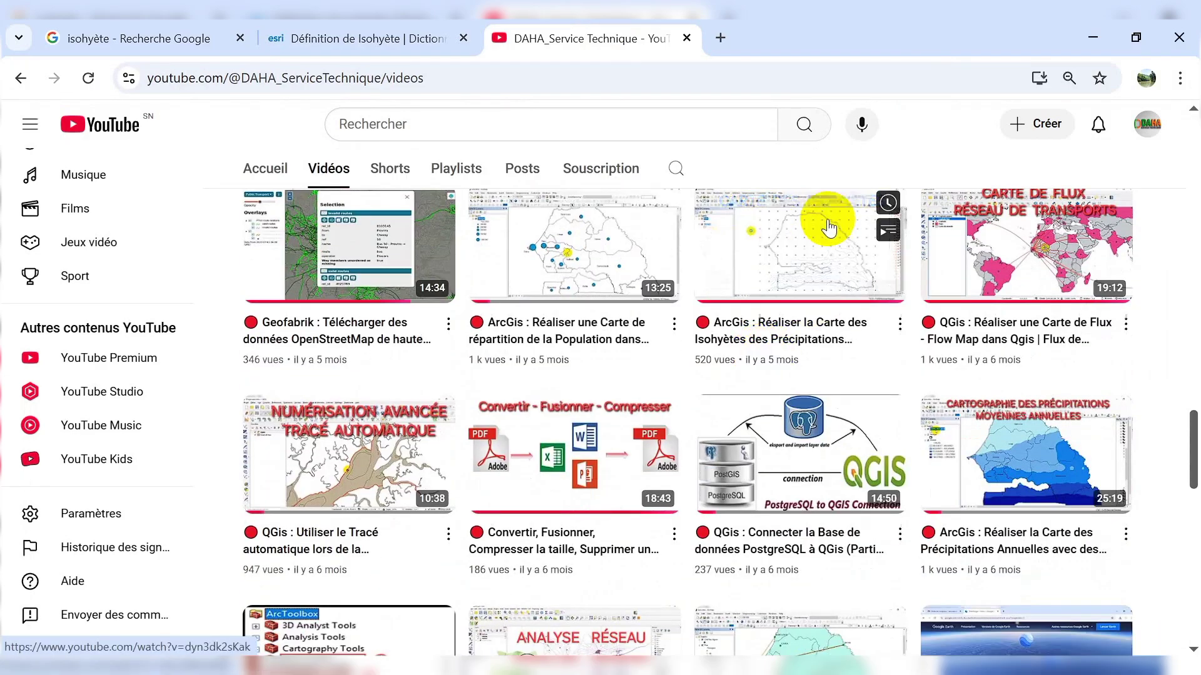
{"action": "scroll", "coordinate": [798, 275], "scroll_direction": "up", "scroll_amount": 3}
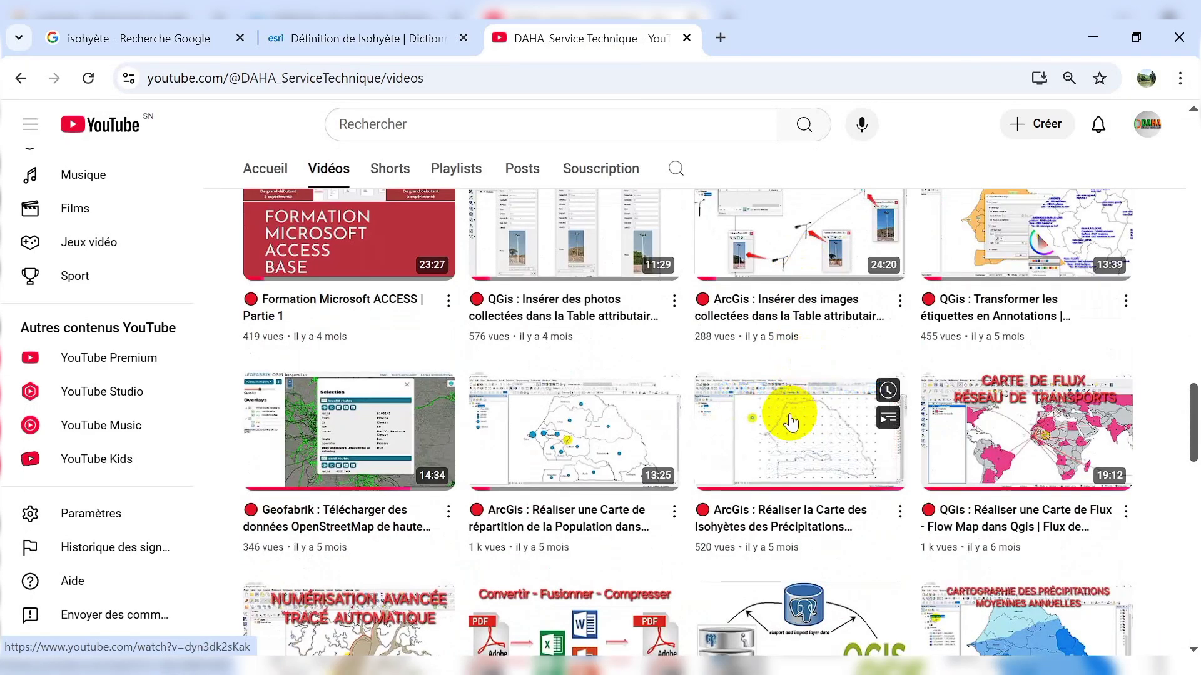
{"action": "scroll", "coordinate": [644, 451], "scroll_direction": "up", "scroll_amount": 5}
{"action": "scroll", "coordinate": [644, 450], "scroll_direction": "up", "scroll_amount": 12}
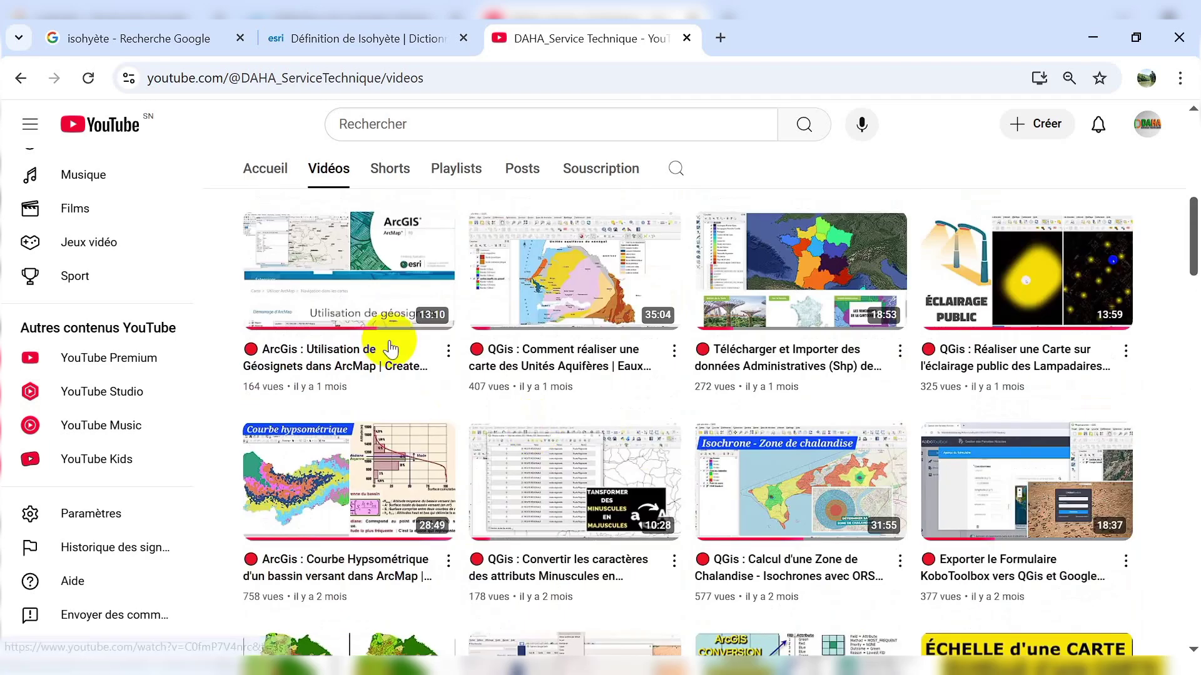
{"action": "scroll", "coordinate": [524, 472], "scroll_direction": "down", "scroll_amount": 3}
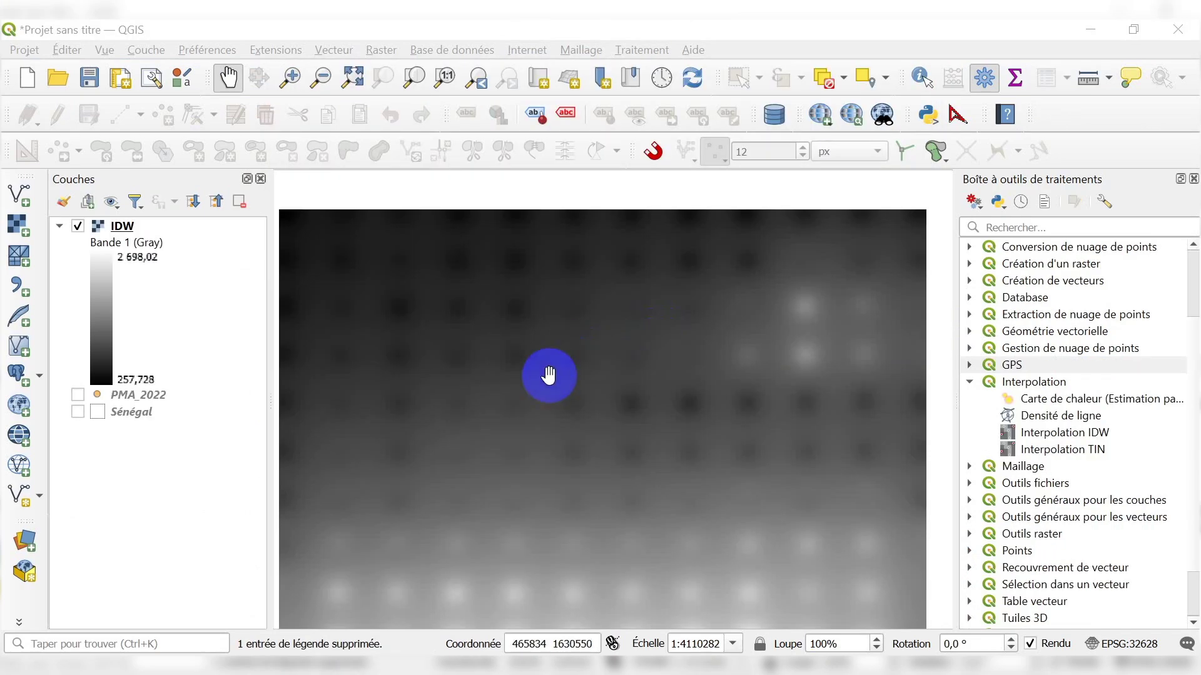
Zoom the map to the IDW raster's full extent and toggle the visibility of the PMA_2022 points
{"action": "left_click", "coordinate": [141, 229]}
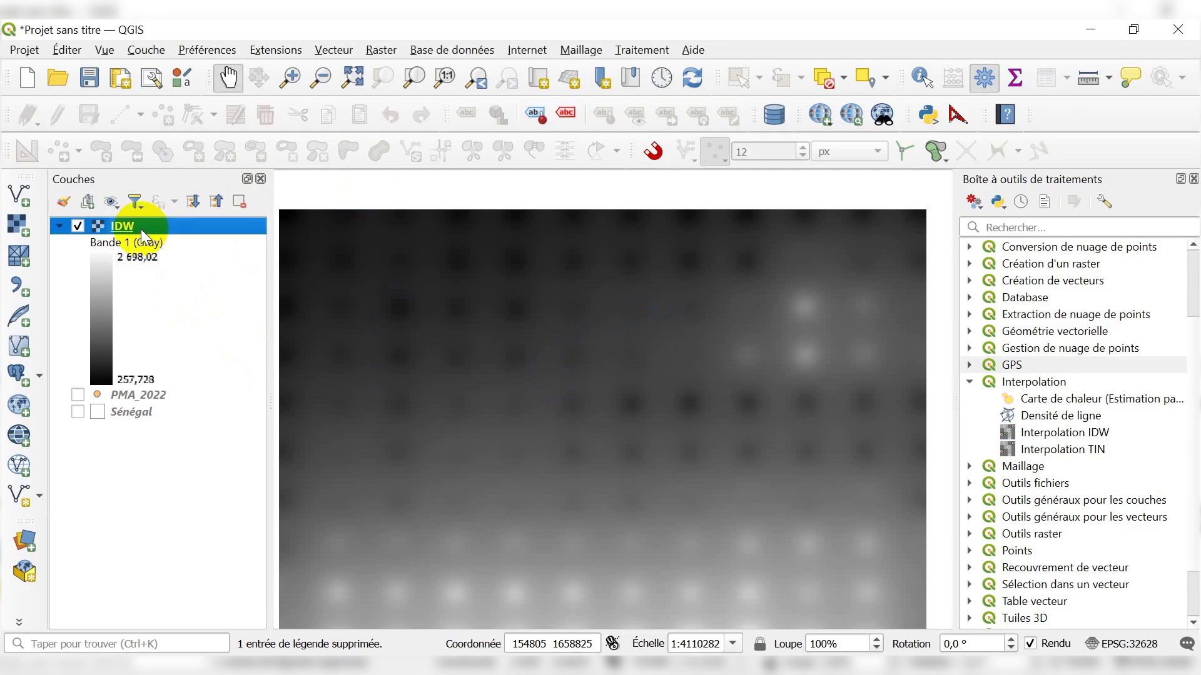
{"action": "right_click", "coordinate": [140, 229]}
{"action": "left_click", "coordinate": [175, 237]}
{"action": "left_click", "coordinate": [624, 322]}
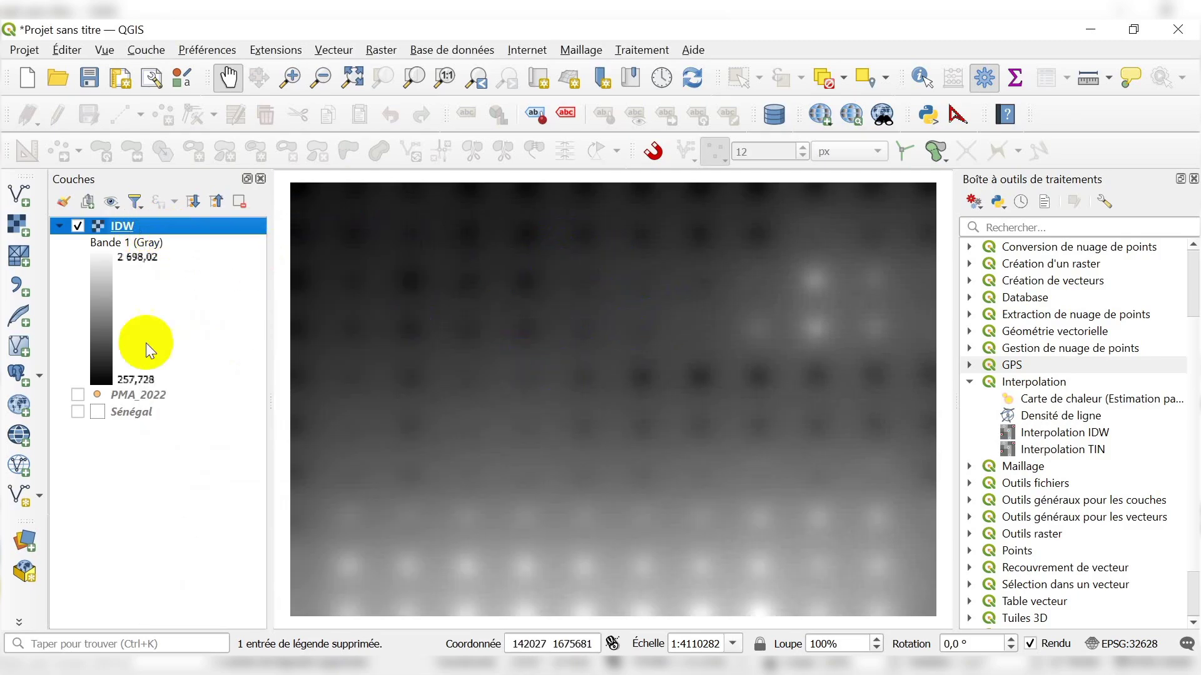
{"action": "left_click", "coordinate": [73, 399]}
{"action": "left_click", "coordinate": [75, 398]}
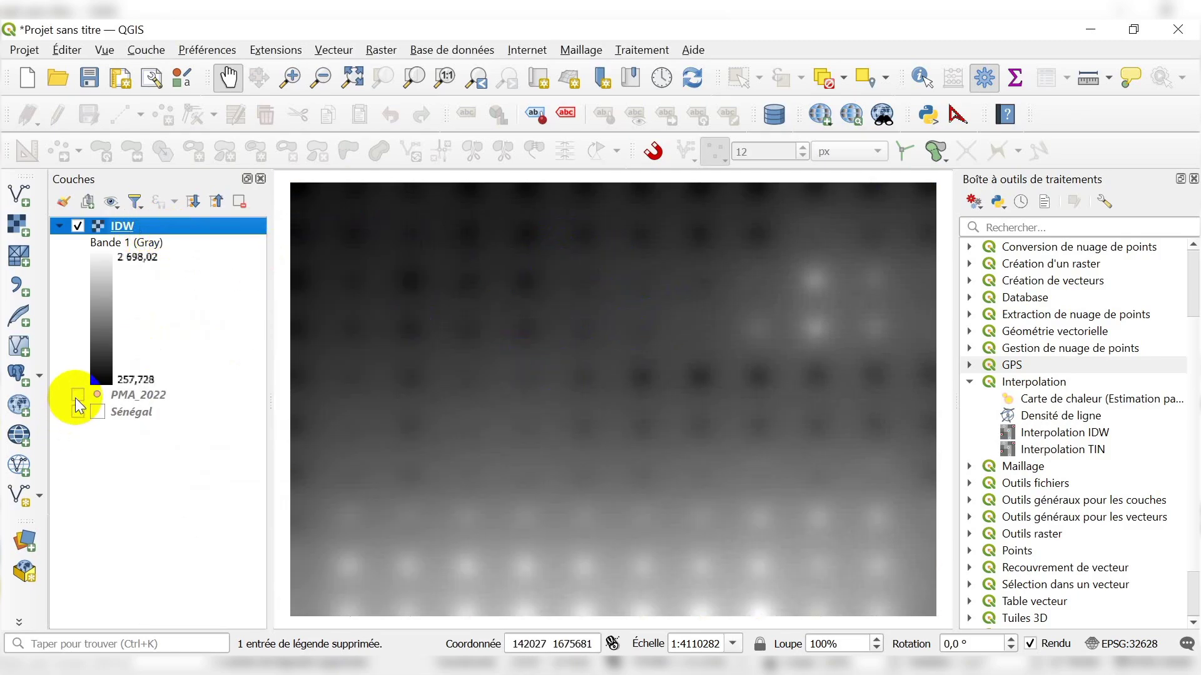
Move the Sénégal layer above the IDW raster in the layer order and make it visible
{"action": "scroll", "coordinate": [648, 381], "scroll_direction": "down", "scroll_amount": 1}
{"action": "scroll", "coordinate": [644, 370], "scroll_direction": "up", "scroll_amount": 1}
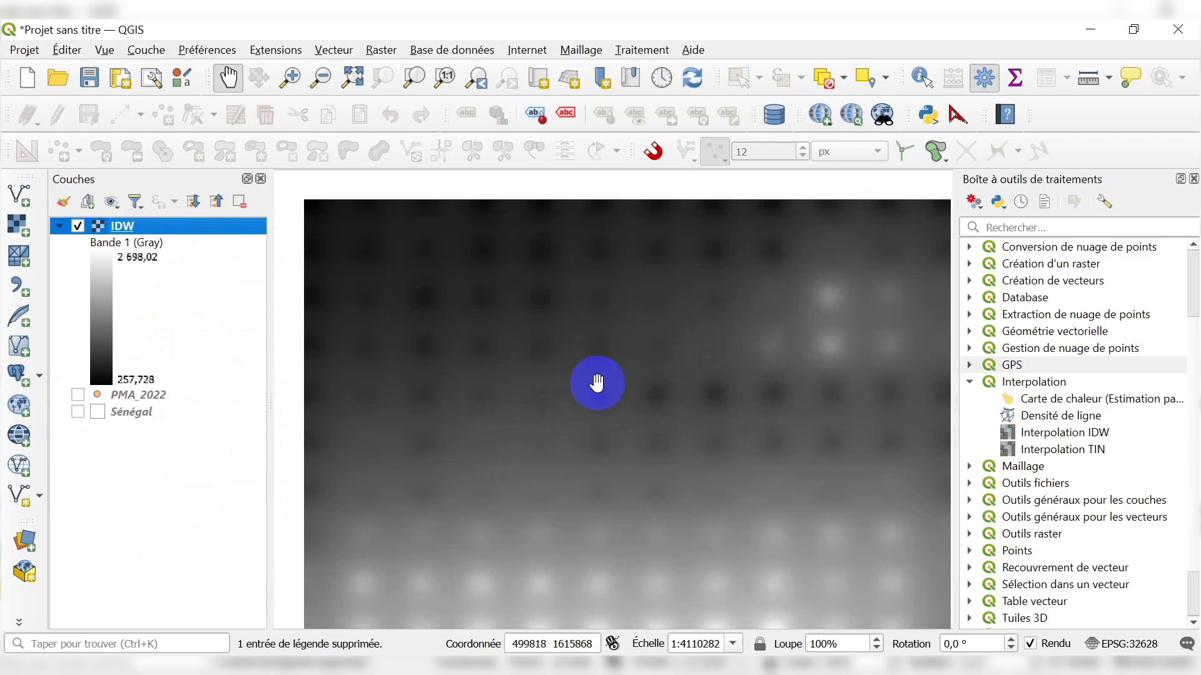
{"action": "scroll", "coordinate": [595, 383], "scroll_direction": "down", "scroll_amount": 1}
{"action": "scroll", "coordinate": [501, 373], "scroll_direction": "up", "scroll_amount": 1}
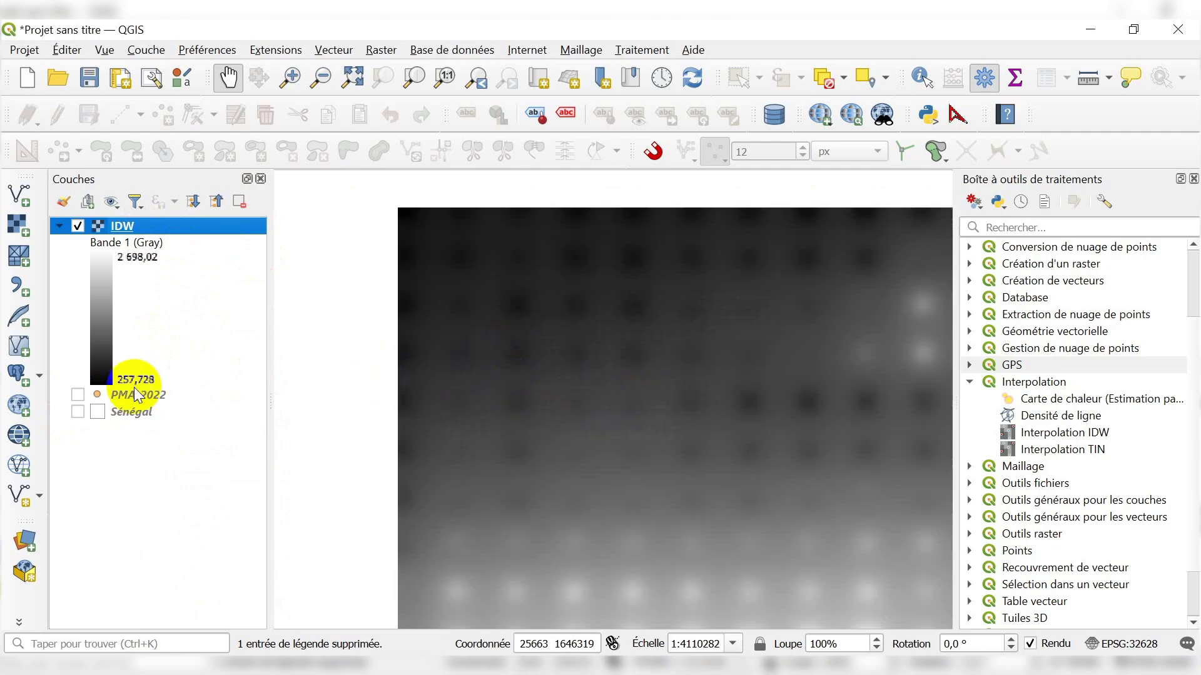
{"action": "left_click_drag", "start_coordinate": [133, 412], "coordinate": [196, 231]}
{"action": "left_click", "coordinate": [77, 225]}
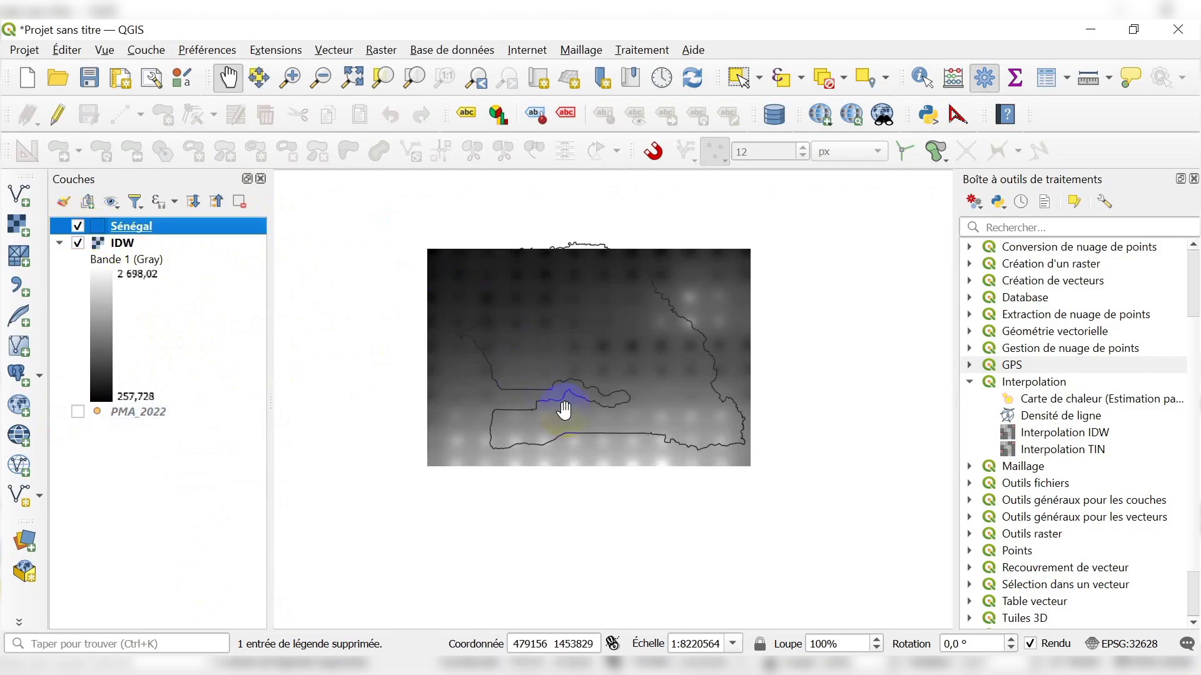
Examine how the Senegal outline overlays the IDW raster across the country's whole extent
{"action": "left_click_drag", "start_coordinate": [674, 401], "coordinate": [566, 278]}
{"action": "scroll", "coordinate": [594, 474], "scroll_direction": "down", "scroll_amount": 1}
{"action": "scroll", "coordinate": [550, 314], "scroll_direction": "up", "scroll_amount": 1}
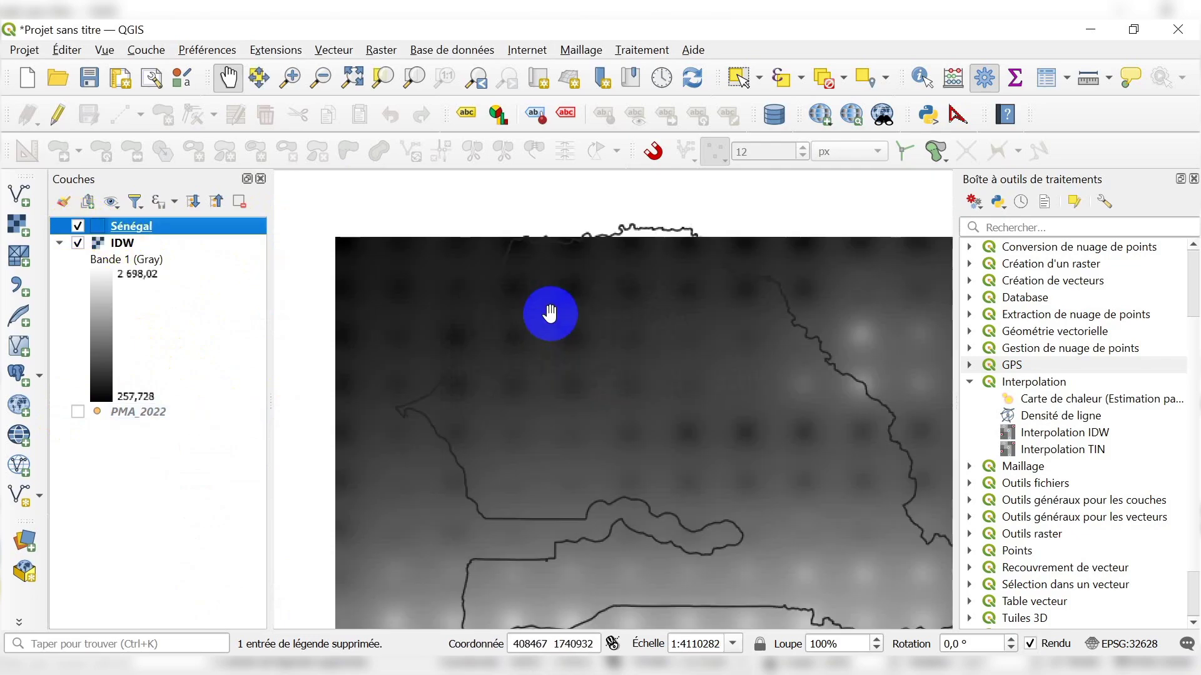
{"action": "scroll", "coordinate": [574, 352], "scroll_direction": "down", "scroll_amount": 1}
{"action": "scroll", "coordinate": [584, 360], "scroll_direction": "up", "scroll_amount": 1}
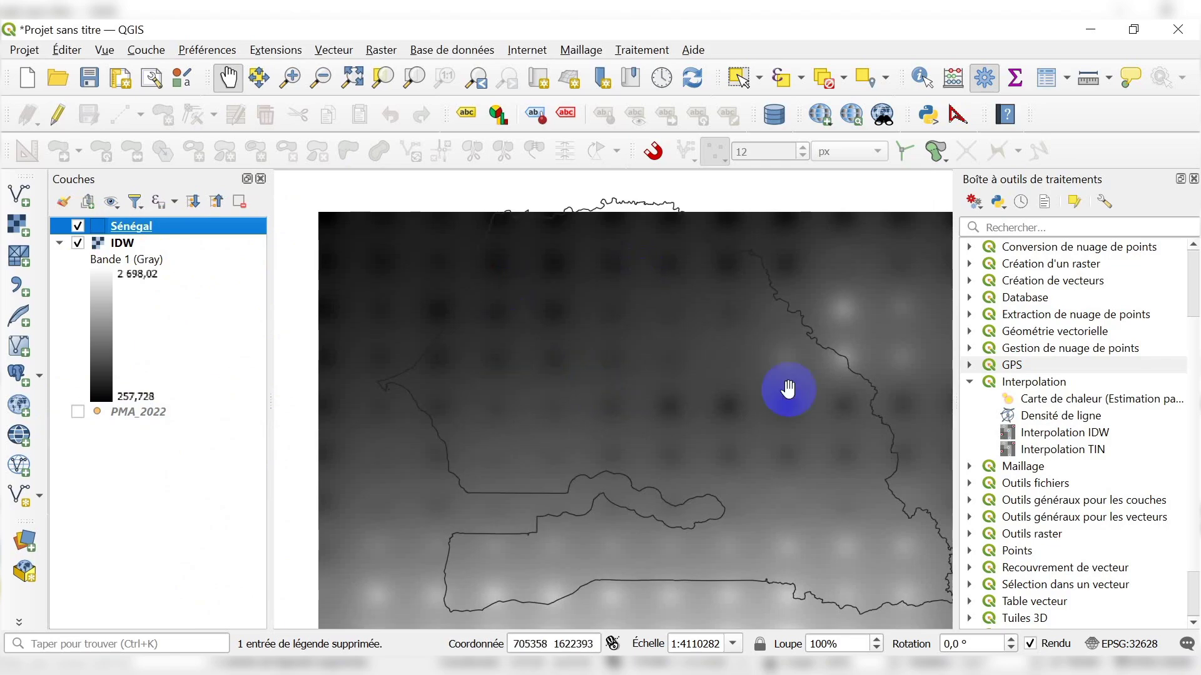
{"action": "scroll", "coordinate": [532, 374], "scroll_direction": "down", "scroll_amount": 1}
{"action": "scroll", "coordinate": [601, 399], "scroll_direction": "up", "scroll_amount": 1}
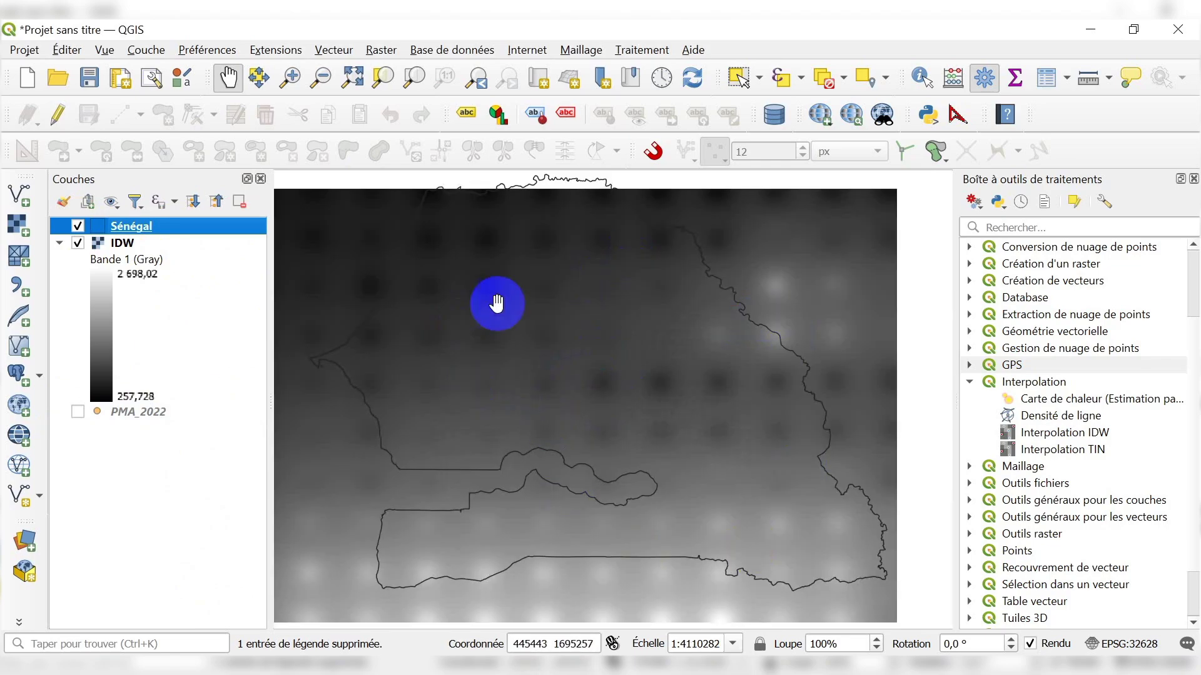
Start clipping a raster by mask layer, with IDW as the source layer and Sénégal as the mask layer
{"action": "left_click", "coordinate": [159, 343]}
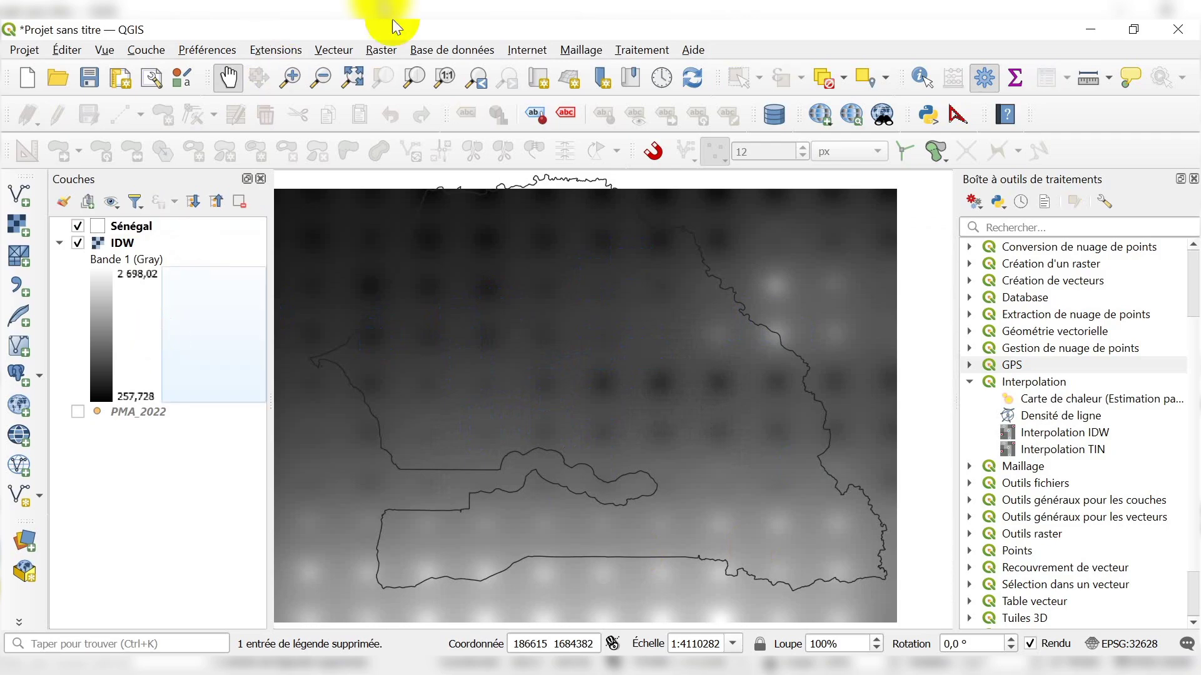
{"action": "left_click", "coordinate": [380, 50]}
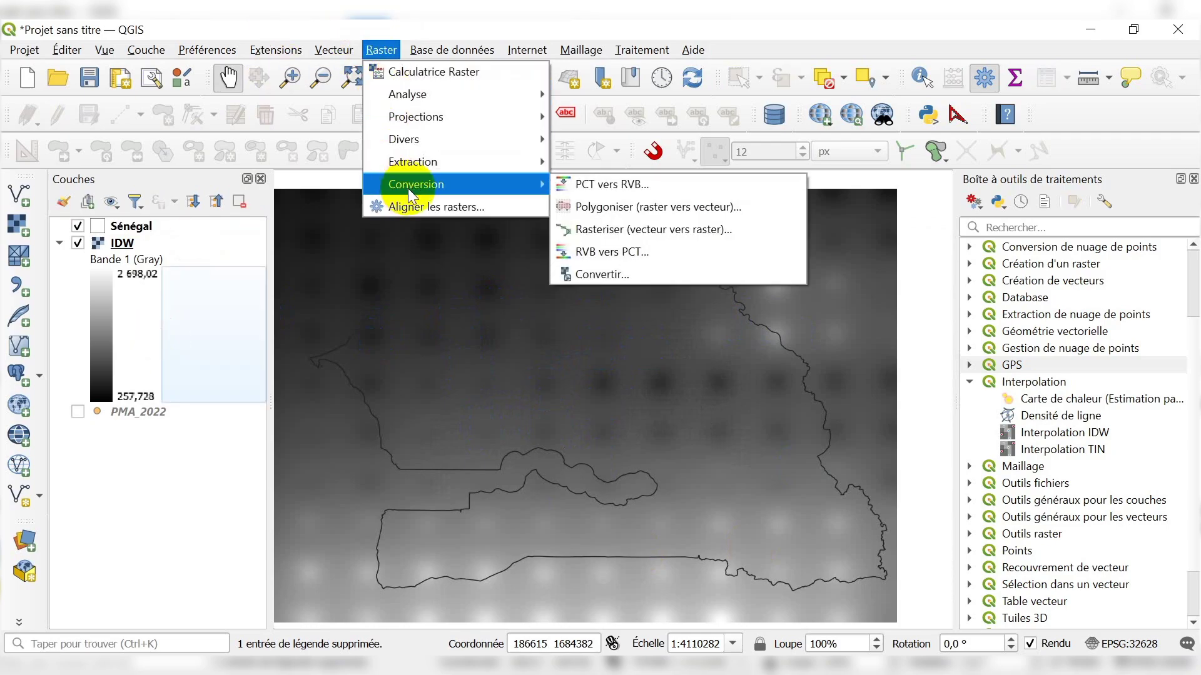
{"action": "mouse_move", "coordinate": [473, 165]}
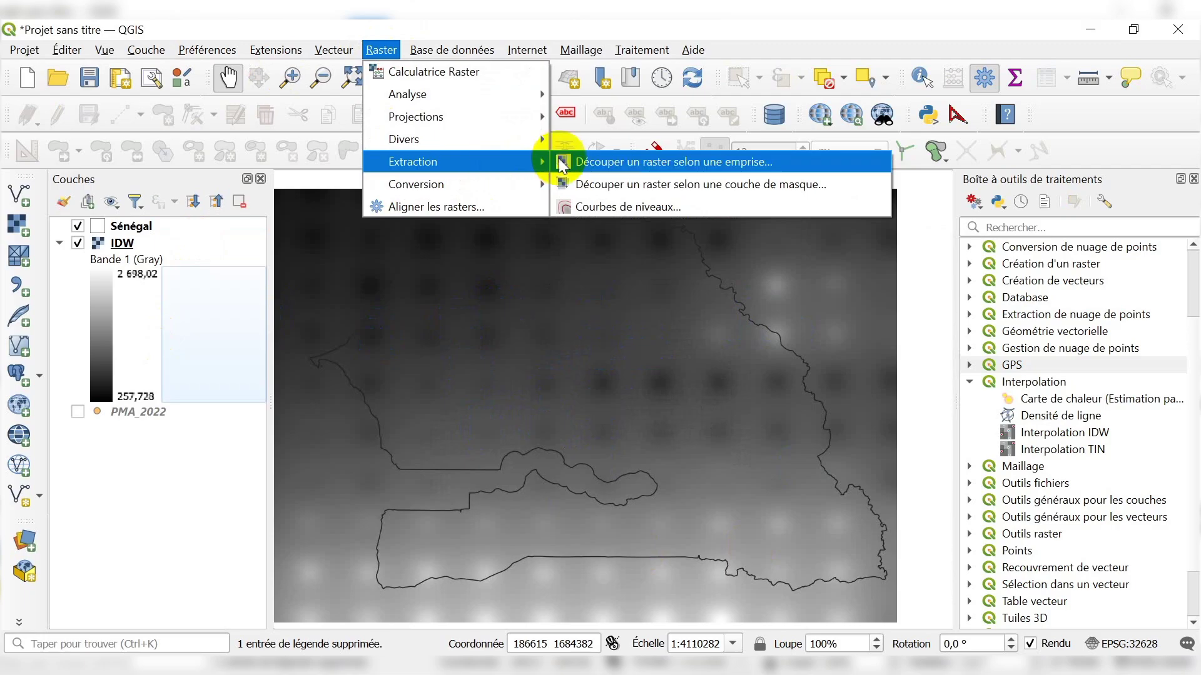
{"action": "left_click", "coordinate": [745, 184]}
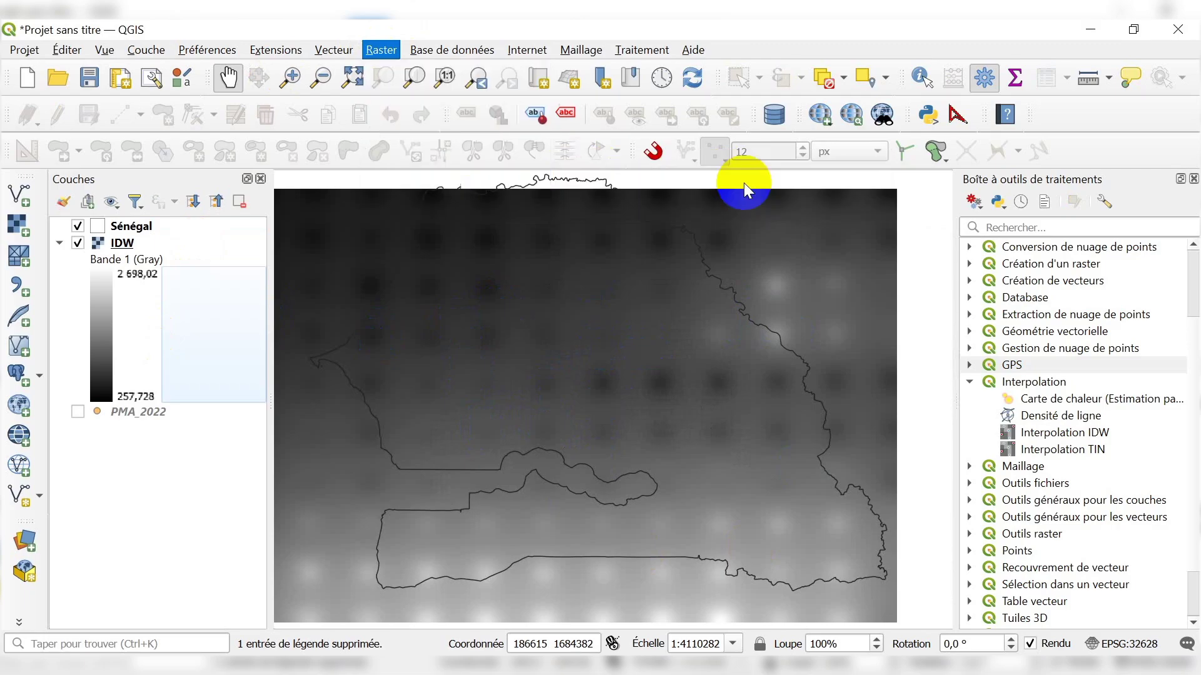
{"action": "left_click", "coordinate": [358, 173]}
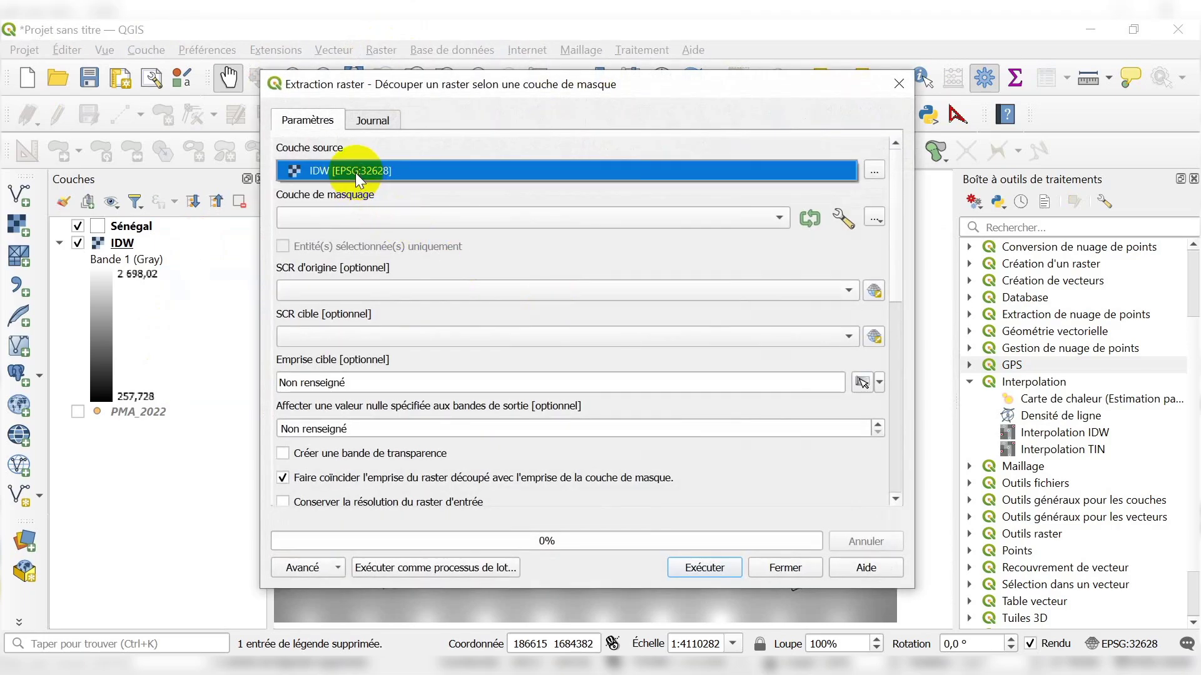
{"action": "left_click", "coordinate": [355, 173]}
{"action": "left_click", "coordinate": [381, 166]}
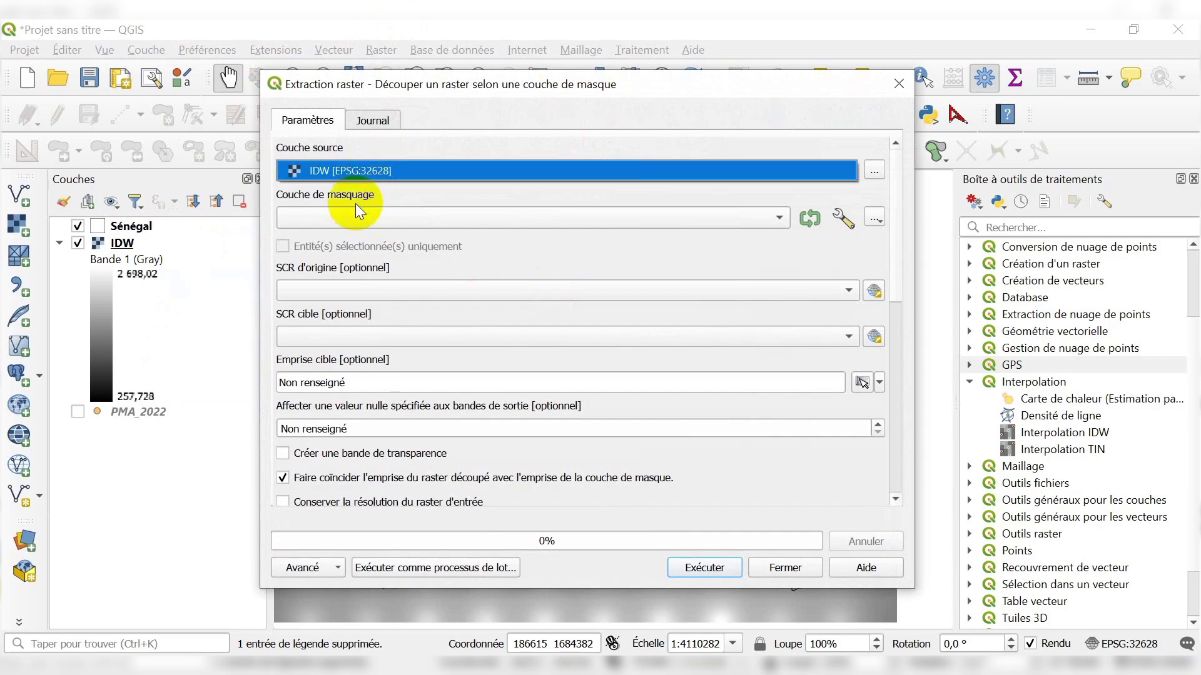
{"action": "left_click", "coordinate": [351, 216]}
{"action": "left_click", "coordinate": [351, 219]}
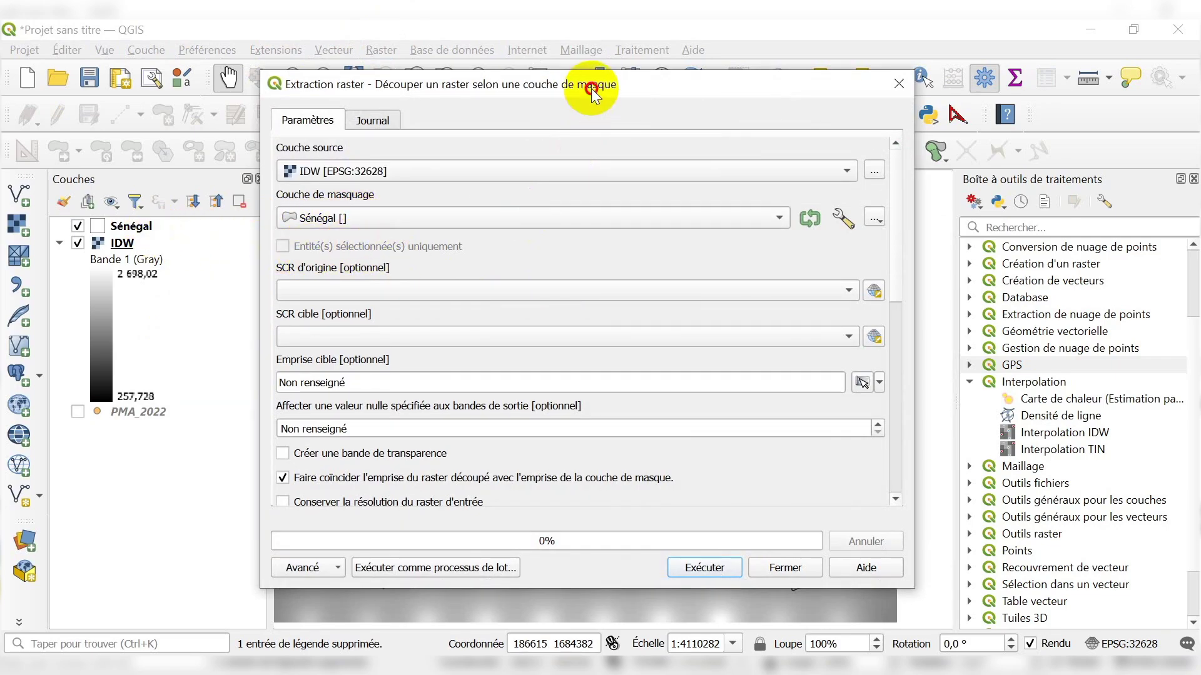
Review the source layer and mask layer choices in the clipping parameters
{"action": "left_click_drag", "start_coordinate": [591, 88], "coordinate": [586, 73]}
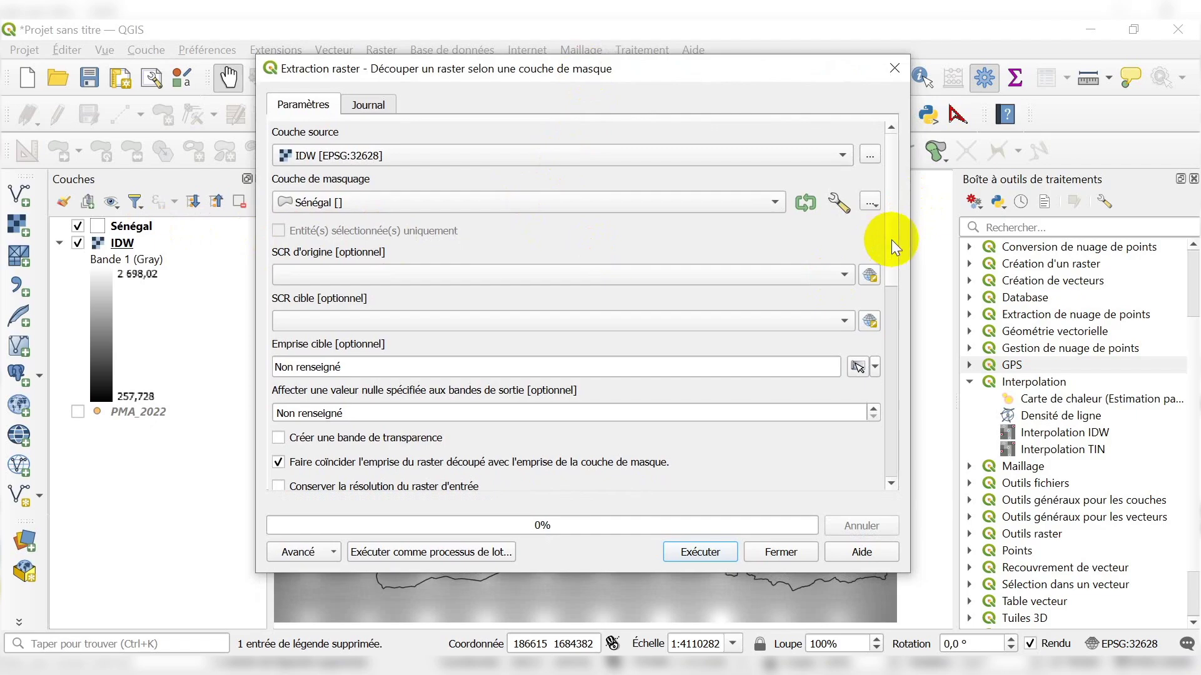
{"action": "left_click_drag", "start_coordinate": [891, 240], "coordinate": [889, 205]}
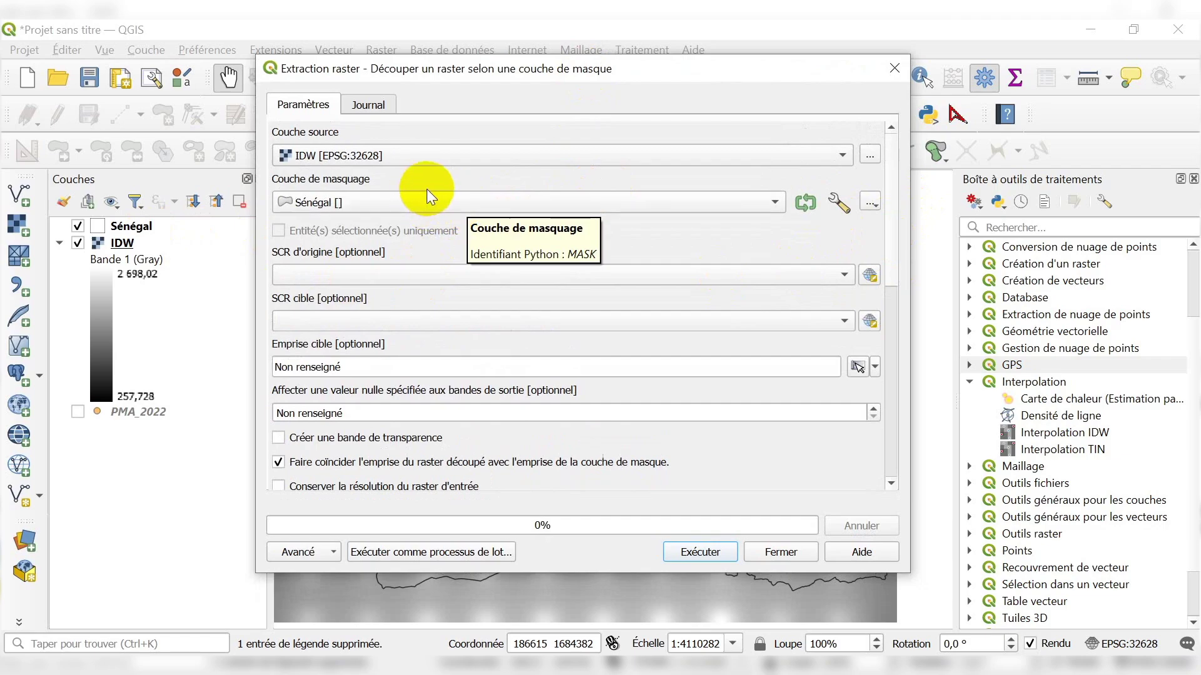
{"action": "left_click", "coordinate": [373, 204]}
{"action": "left_click", "coordinate": [373, 204]}
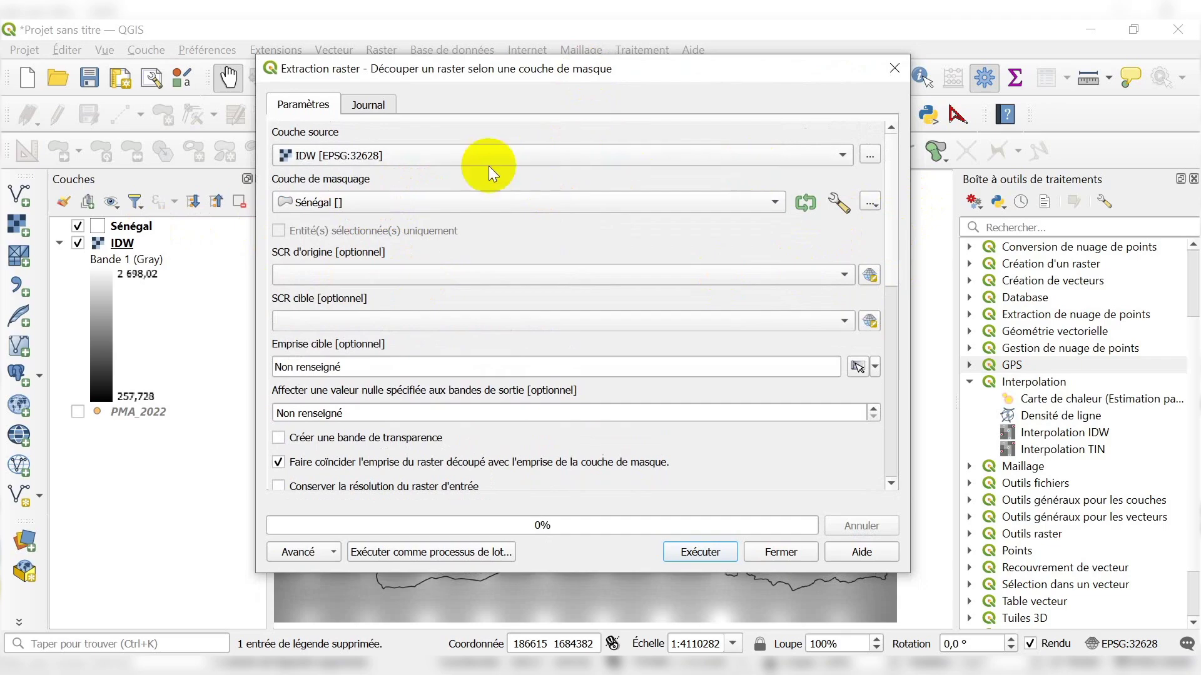
{"action": "left_click", "coordinate": [425, 150]}
{"action": "left_click", "coordinate": [425, 155]}
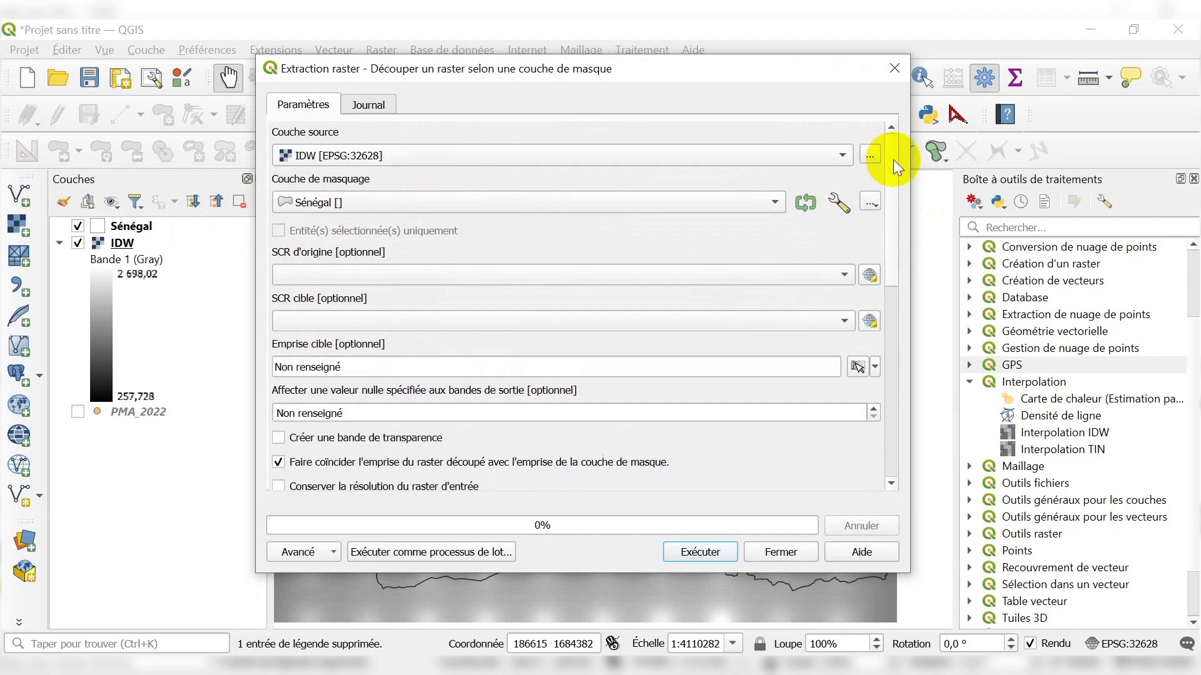
Set the clipped output to a TIF file named IDW_Clip in the Isohyetes folder
{"action": "left_click_drag", "start_coordinate": [893, 159], "coordinate": [884, 367]}
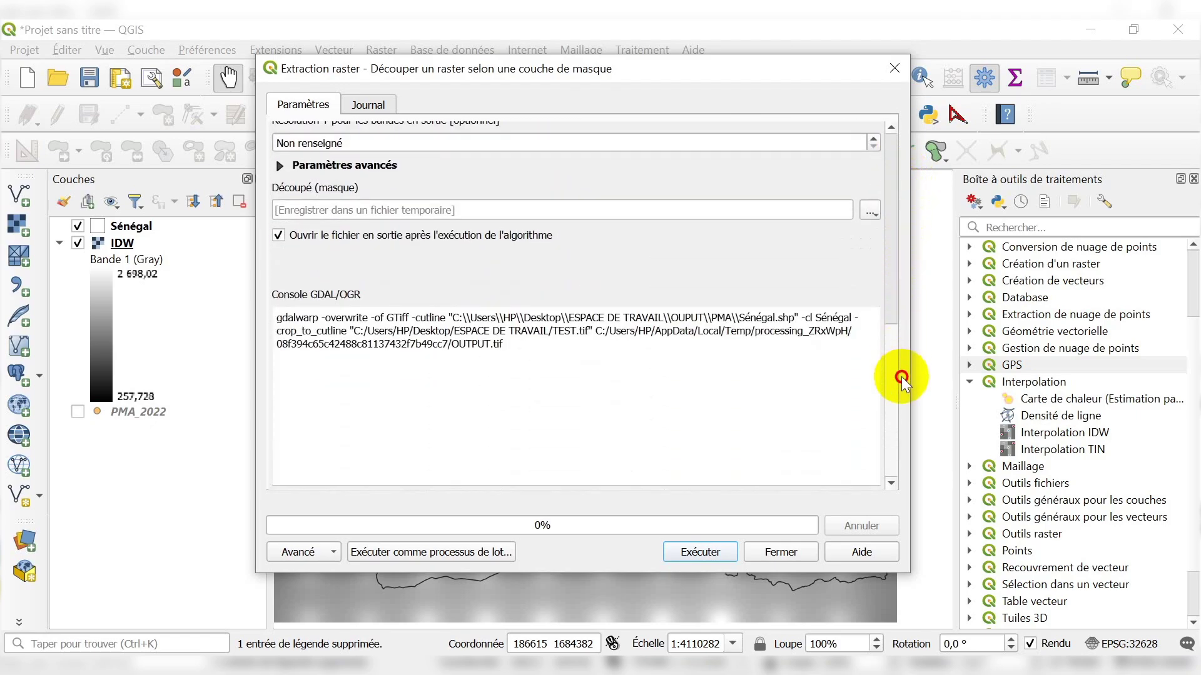
{"action": "left_click", "coordinate": [872, 213]}
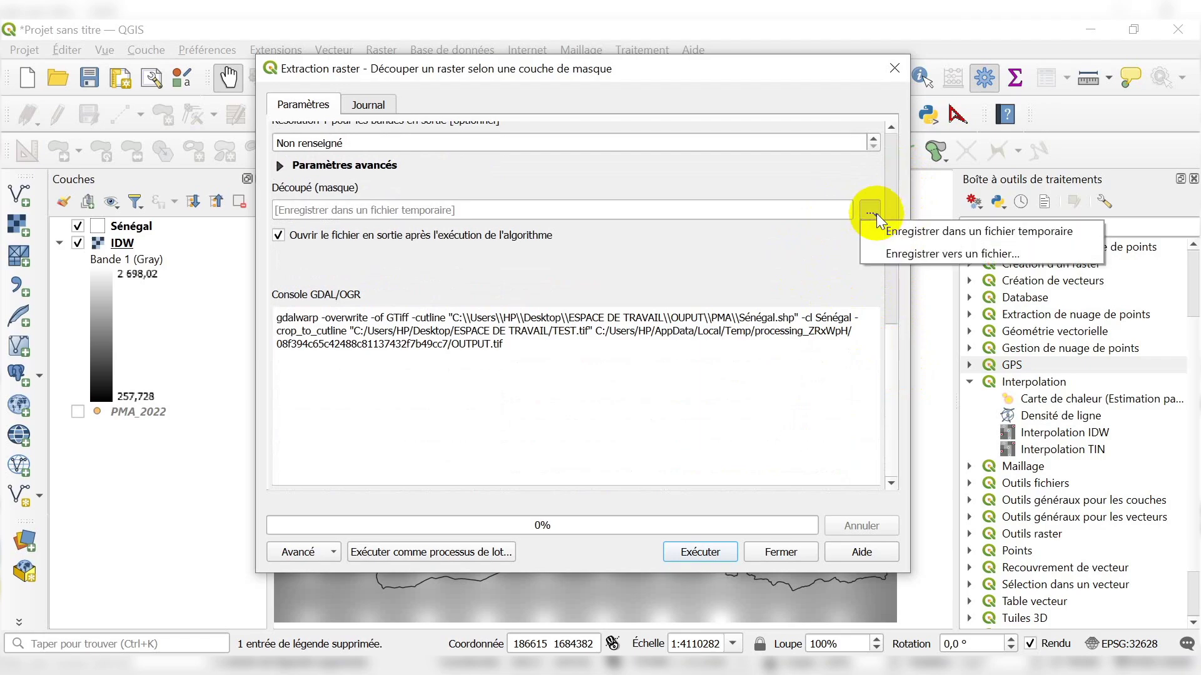
{"action": "left_click", "coordinate": [894, 253]}
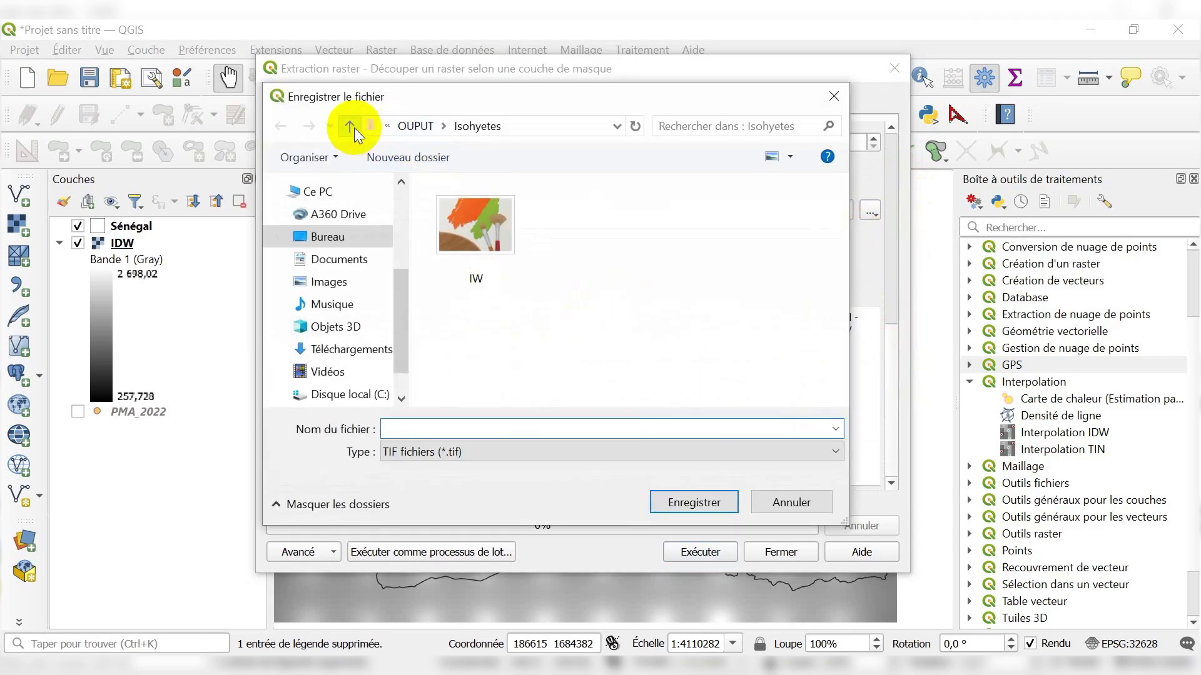
{"action": "left_click", "coordinate": [353, 128]}
{"action": "double_click", "coordinate": [457, 335]}
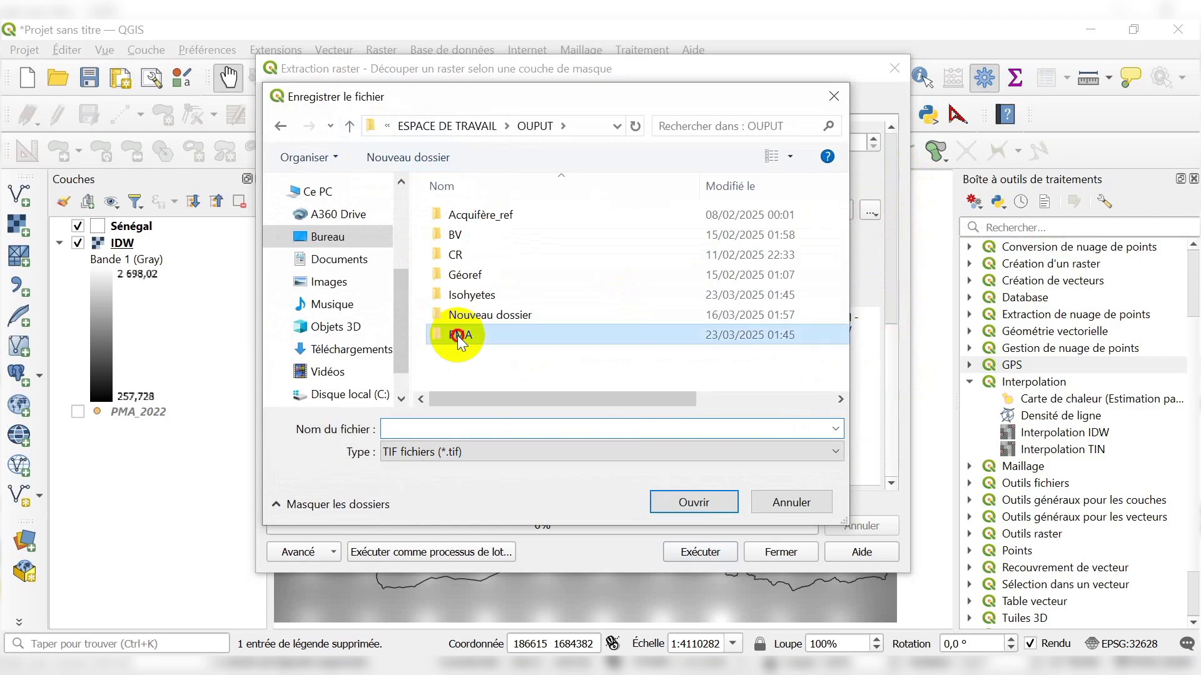
{"action": "left_click", "coordinate": [349, 125]}
{"action": "double_click", "coordinate": [446, 294]}
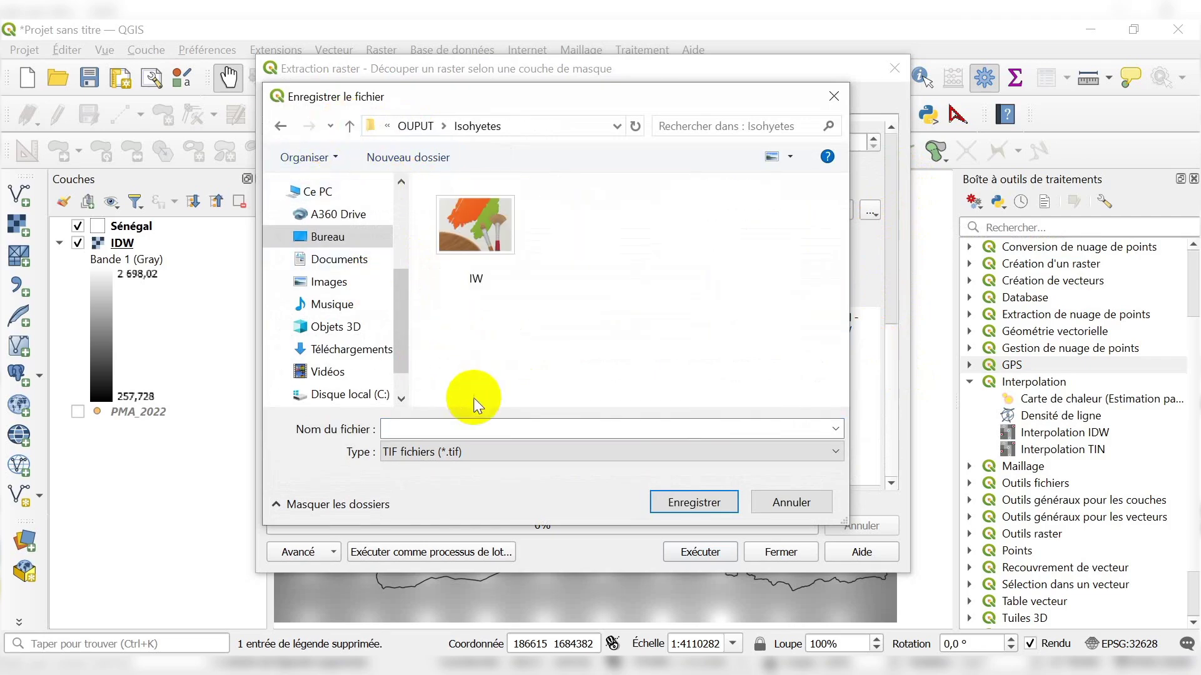
{"action": "left_click", "coordinate": [465, 428]}
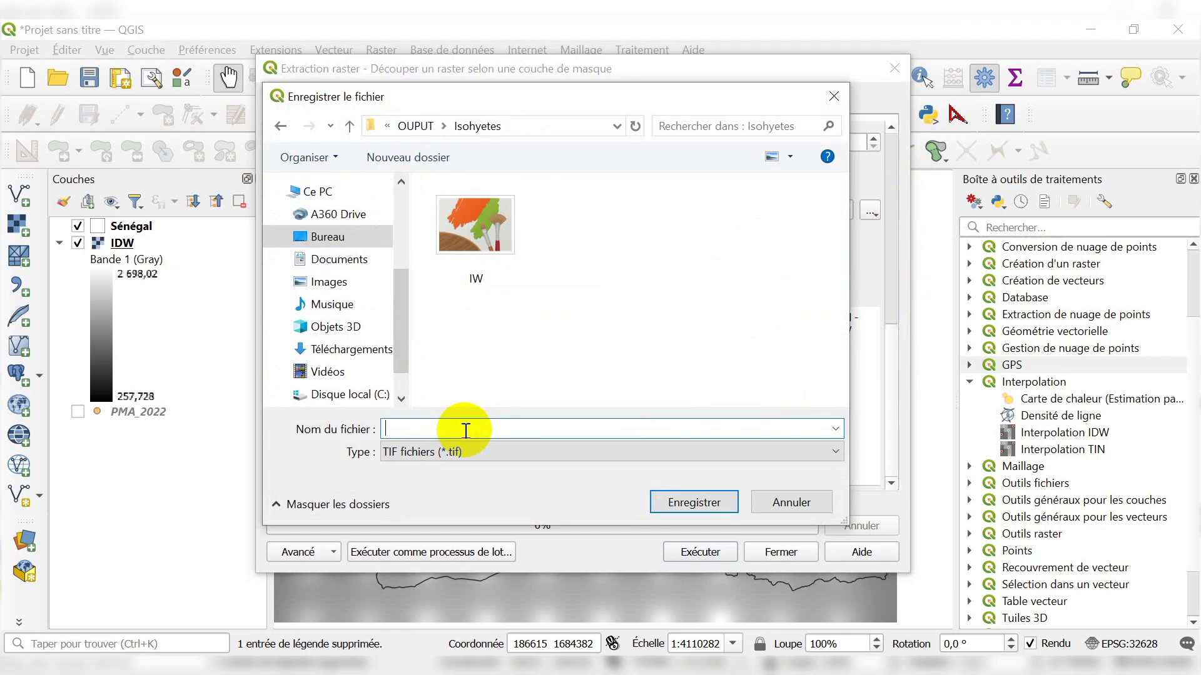
{"action": "type", "text": "I"}
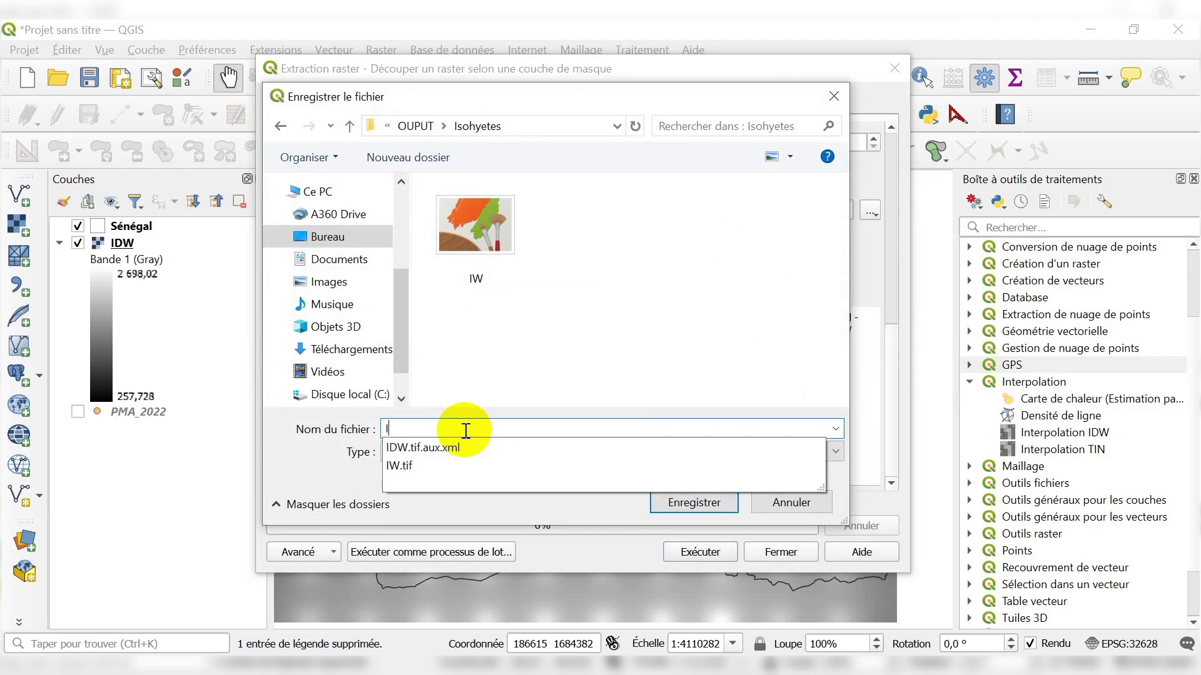
{"action": "type", "text": "DW_"}
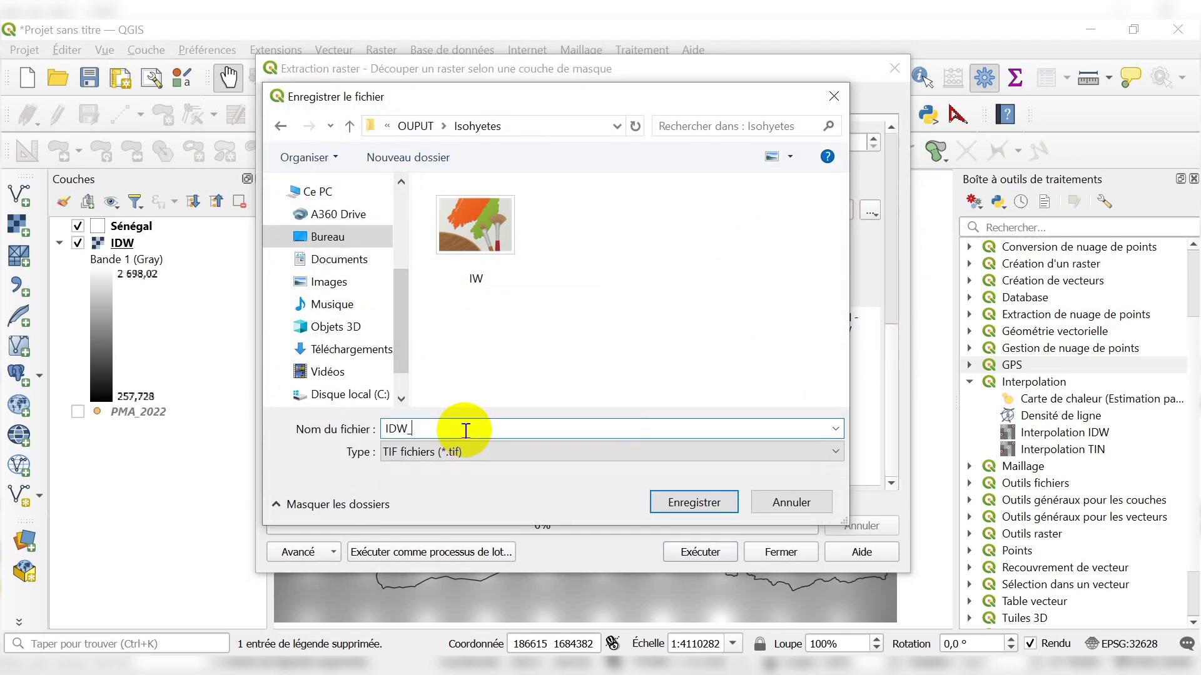
{"action": "type", "text": "Clip"}
{"action": "left_click", "coordinate": [715, 505]}
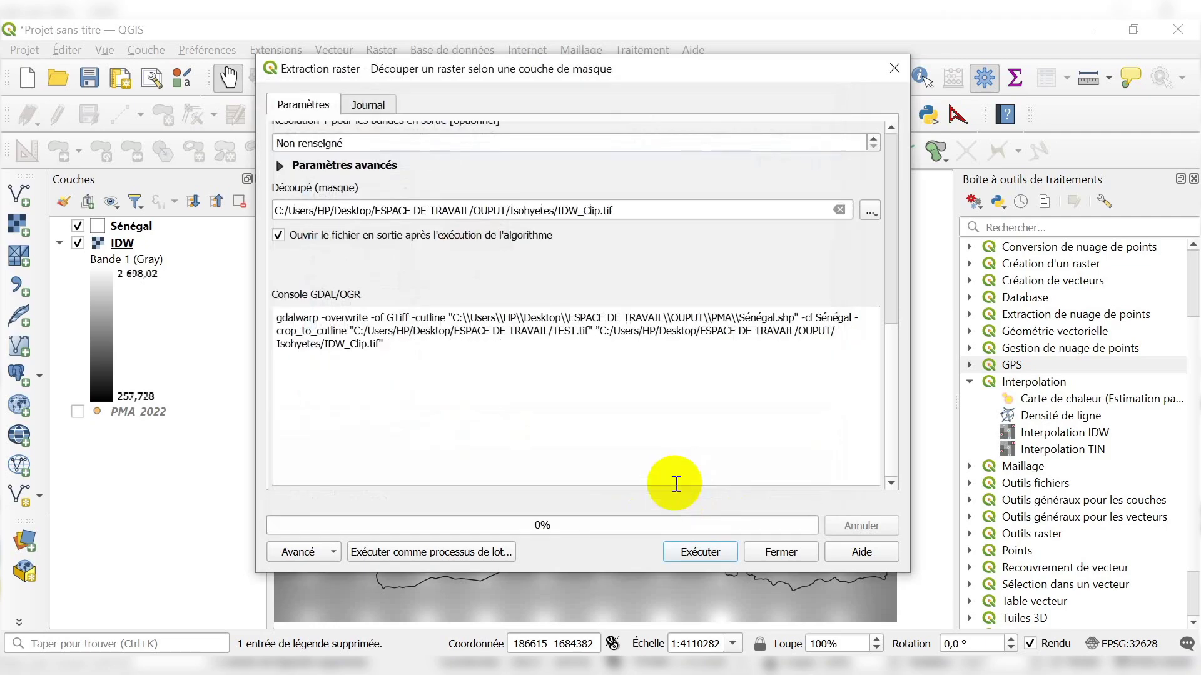
Set the source CRS to the project's EPSG:32628 - WGS 84 / UTM zone 28N and run the clipping
{"action": "left_click_drag", "start_coordinate": [892, 349], "coordinate": [905, 145]}
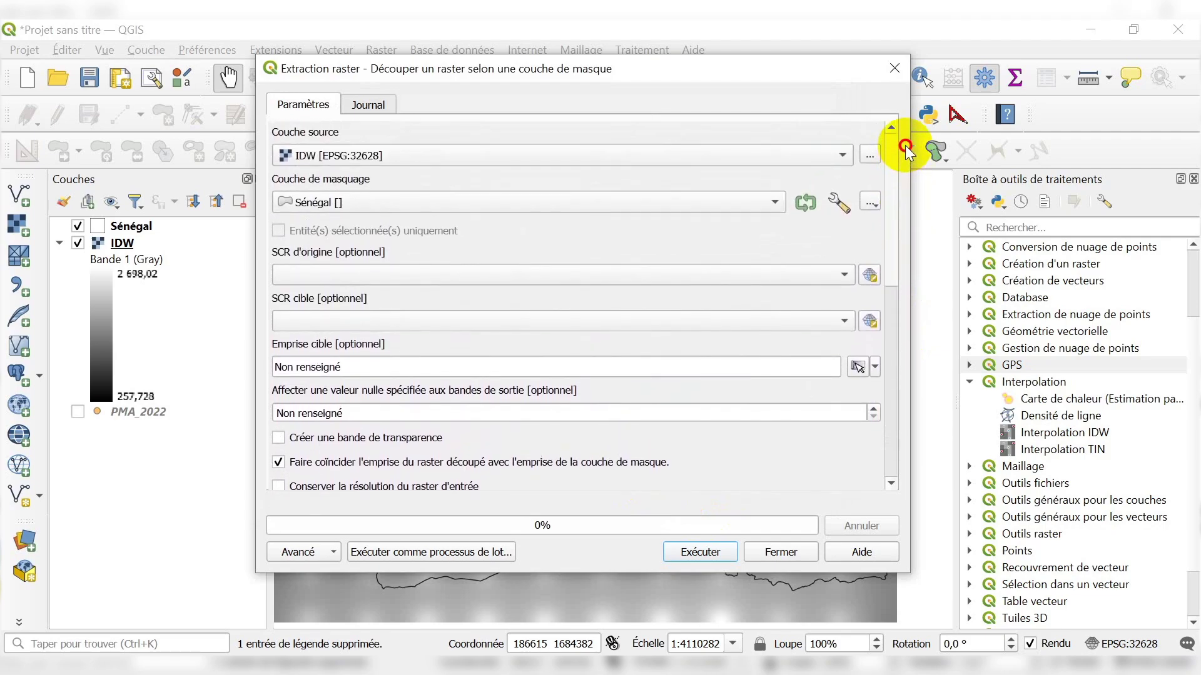
{"action": "left_click", "coordinate": [301, 275]}
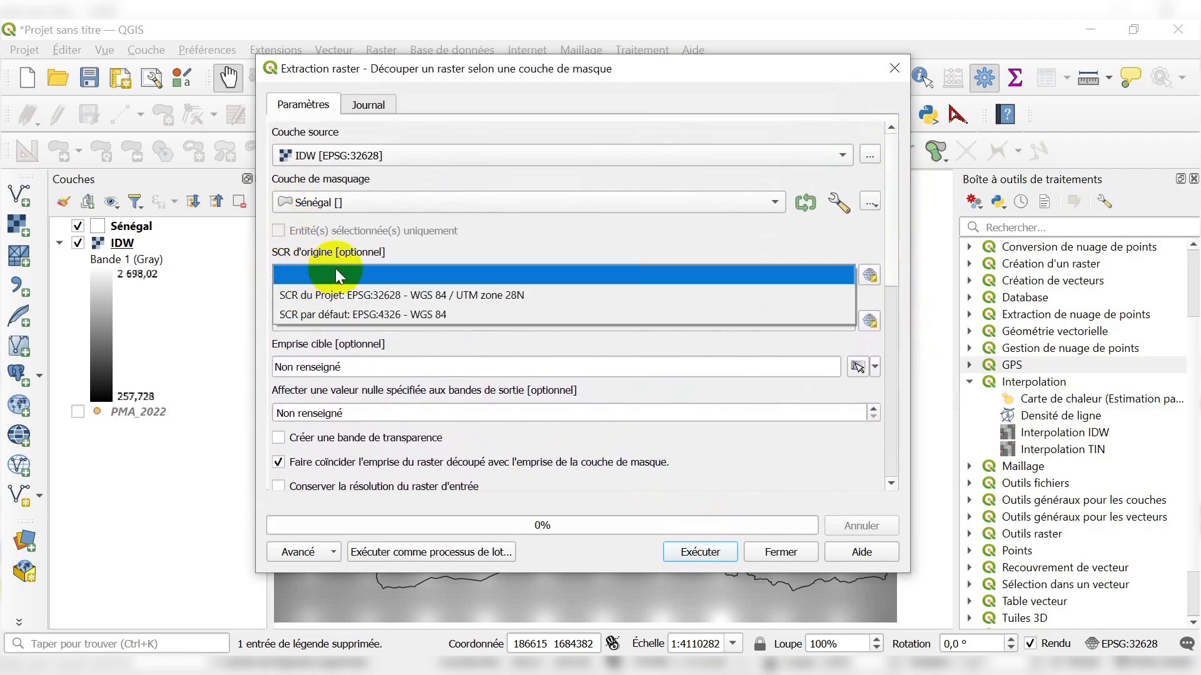
{"action": "left_click", "coordinate": [403, 292]}
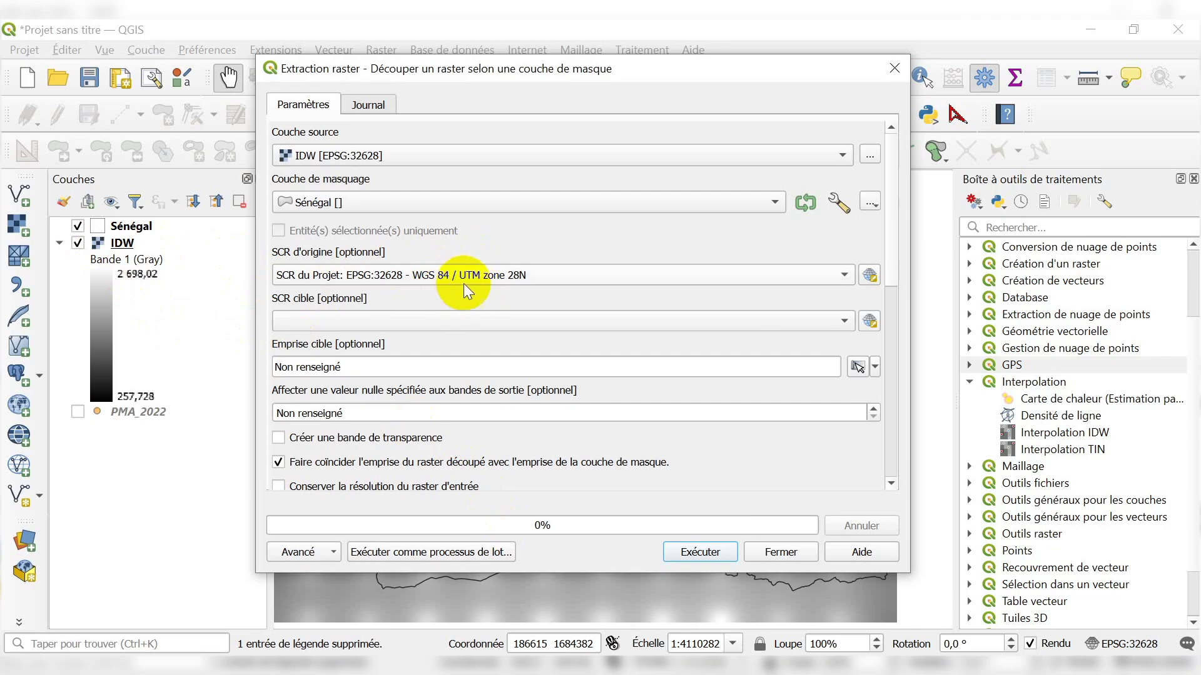
{"action": "left_click", "coordinate": [689, 554]}
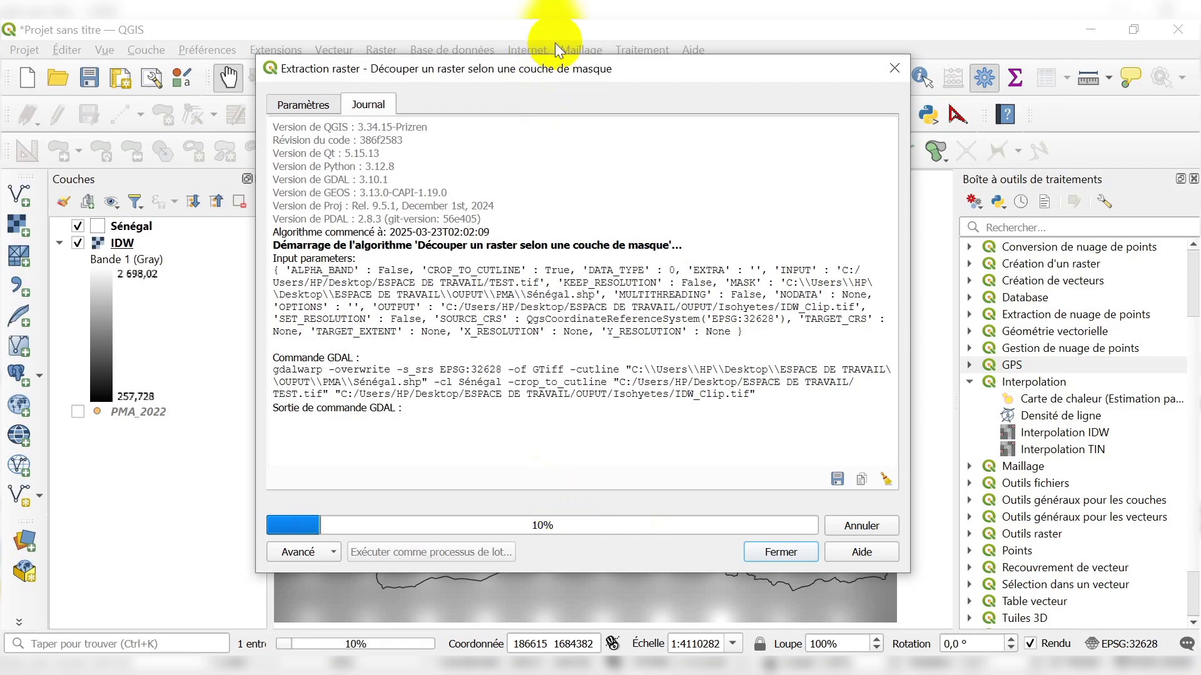
Follow the clipping progress and read the processing log through to its final line
{"action": "left_click", "coordinate": [663, 65]}
{"action": "mouse_move", "coordinate": [663, 65]}
{"action": "left_mouse_down"}
{"action": "mouse_move", "coordinate": [709, 68]}
{"action": "mouse_move", "coordinate": [662, 61]}
{"action": "left_mouse_up"}
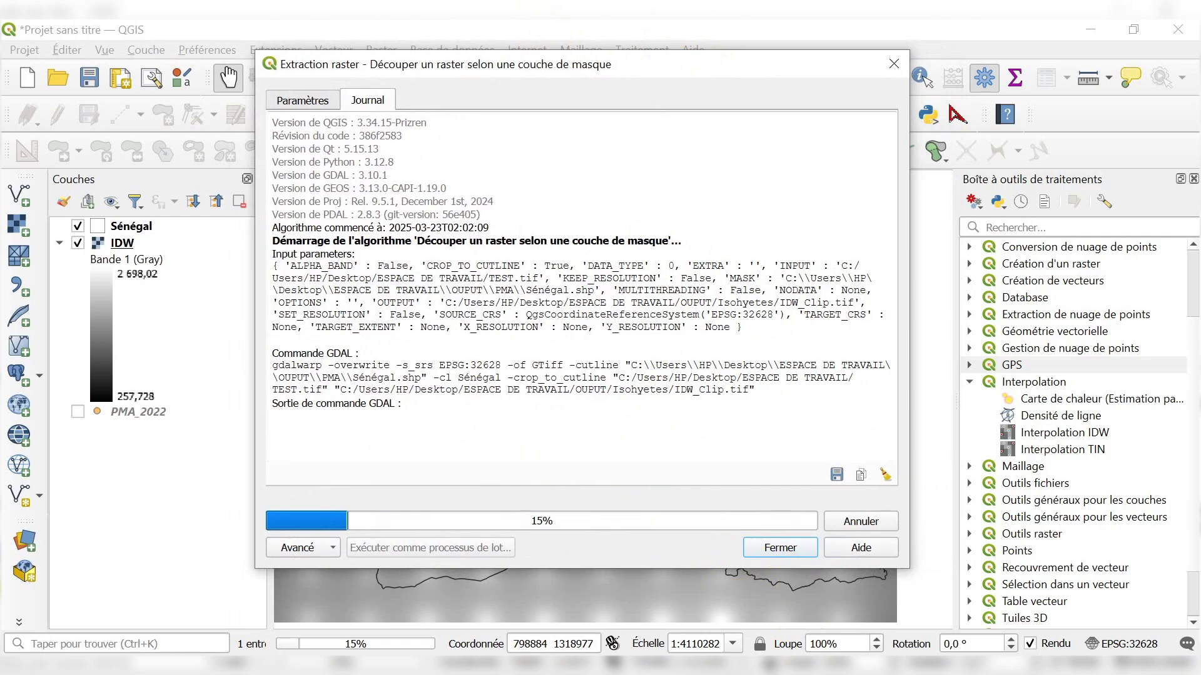
{"action": "left_click", "coordinate": [509, 628]}
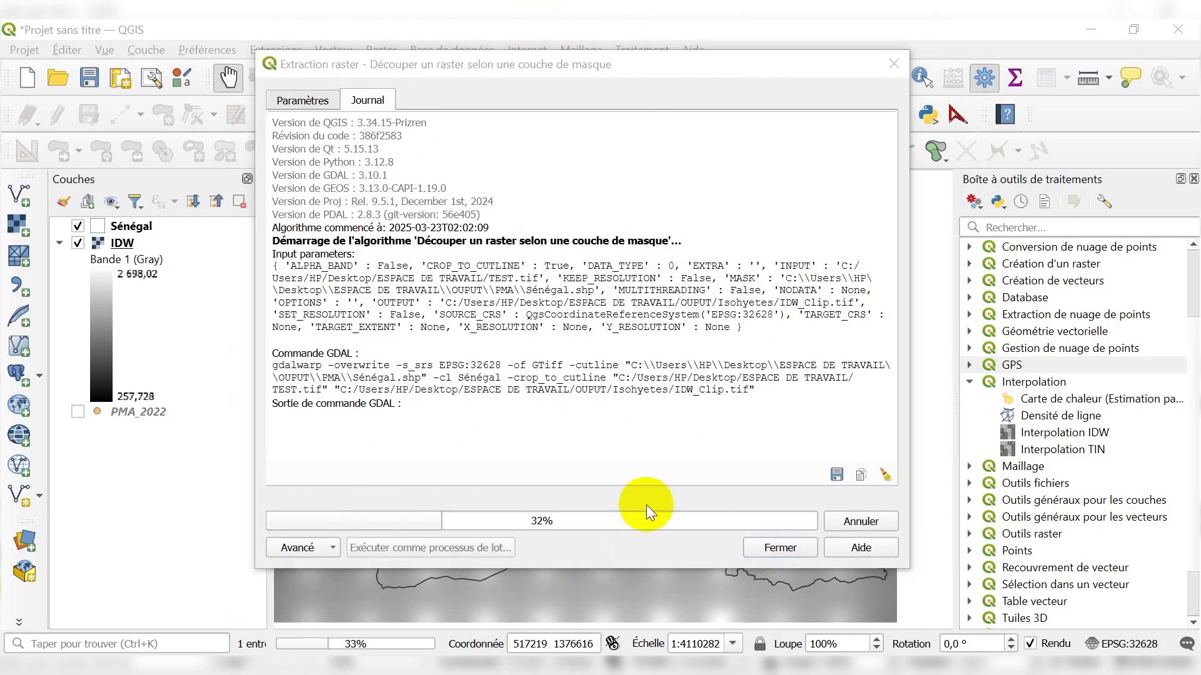
{"action": "left_click", "coordinate": [715, 451]}
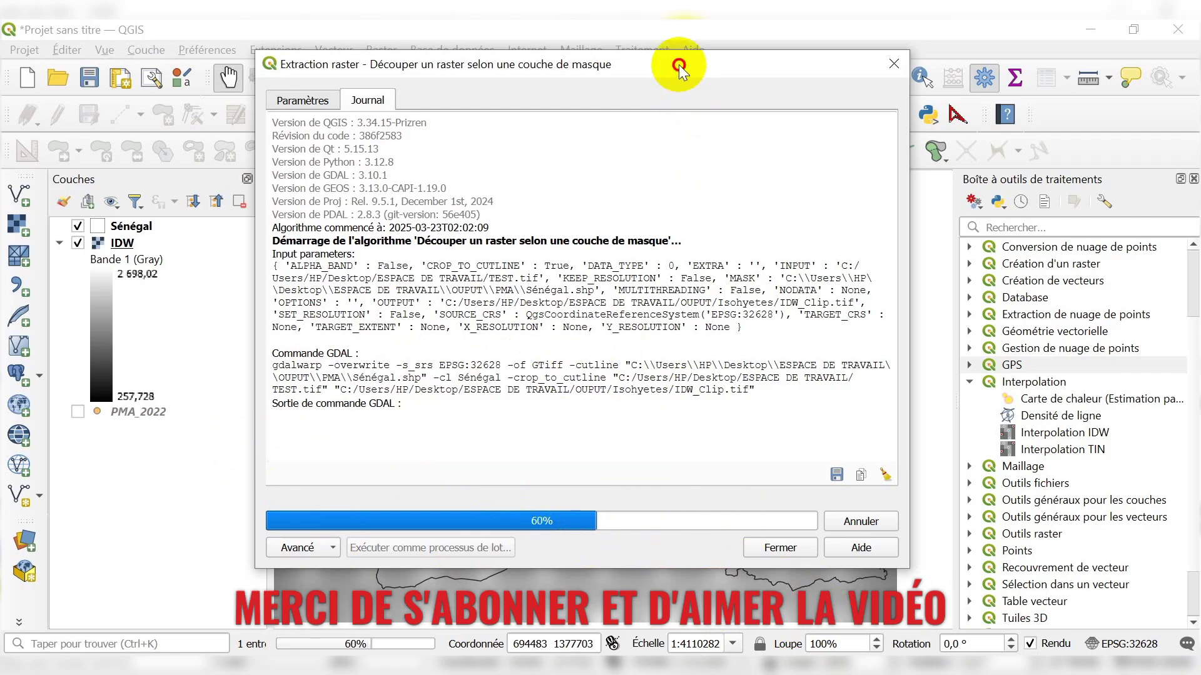
{"action": "left_click_drag", "start_coordinate": [678, 65], "coordinate": [684, 98]}
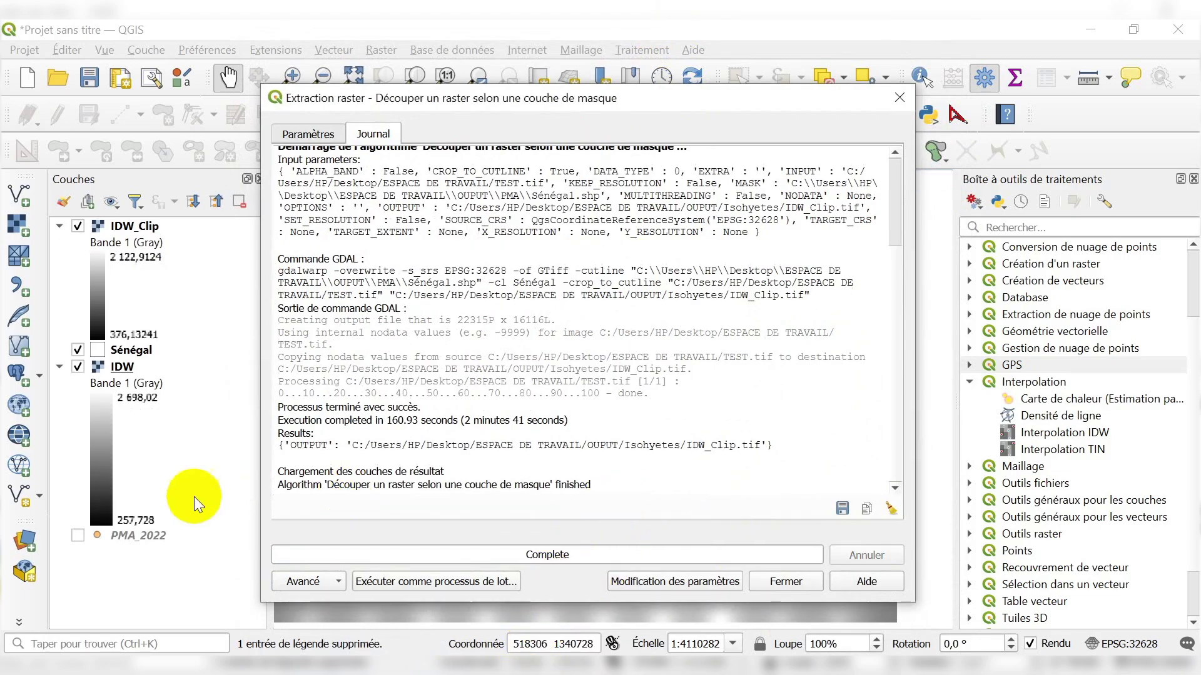
{"action": "triple_click", "coordinate": [379, 498]}
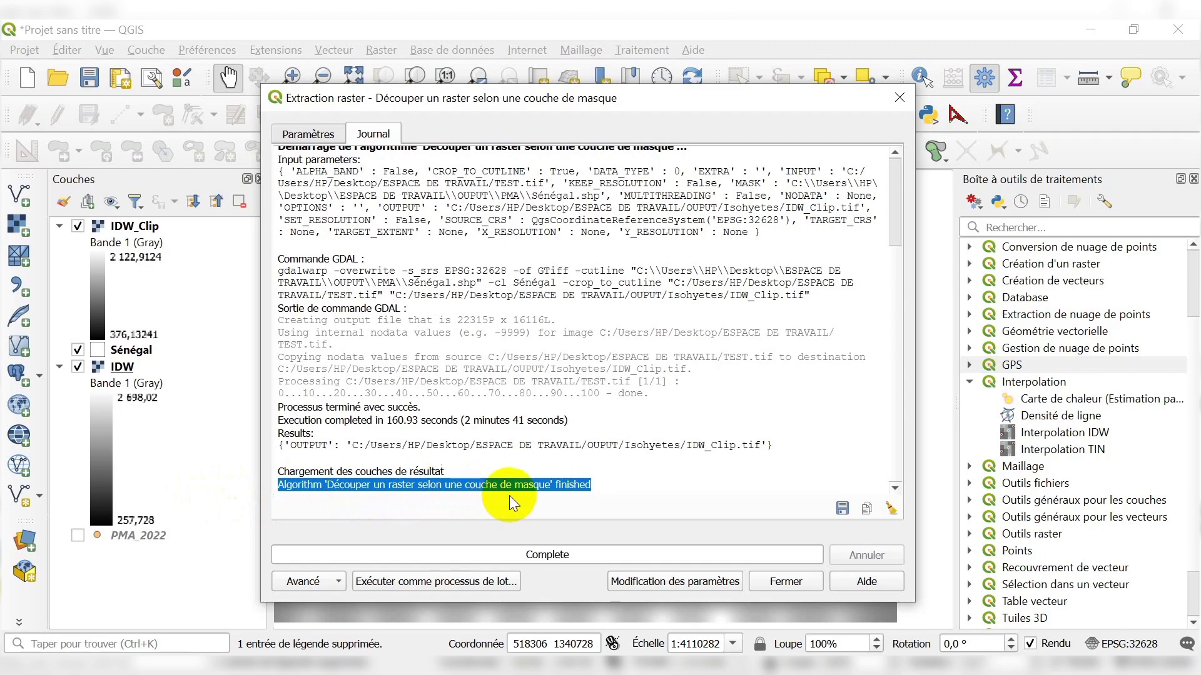
Close the raster clipping dialog and hide the original IDW layer
{"action": "left_click", "coordinate": [598, 491]}
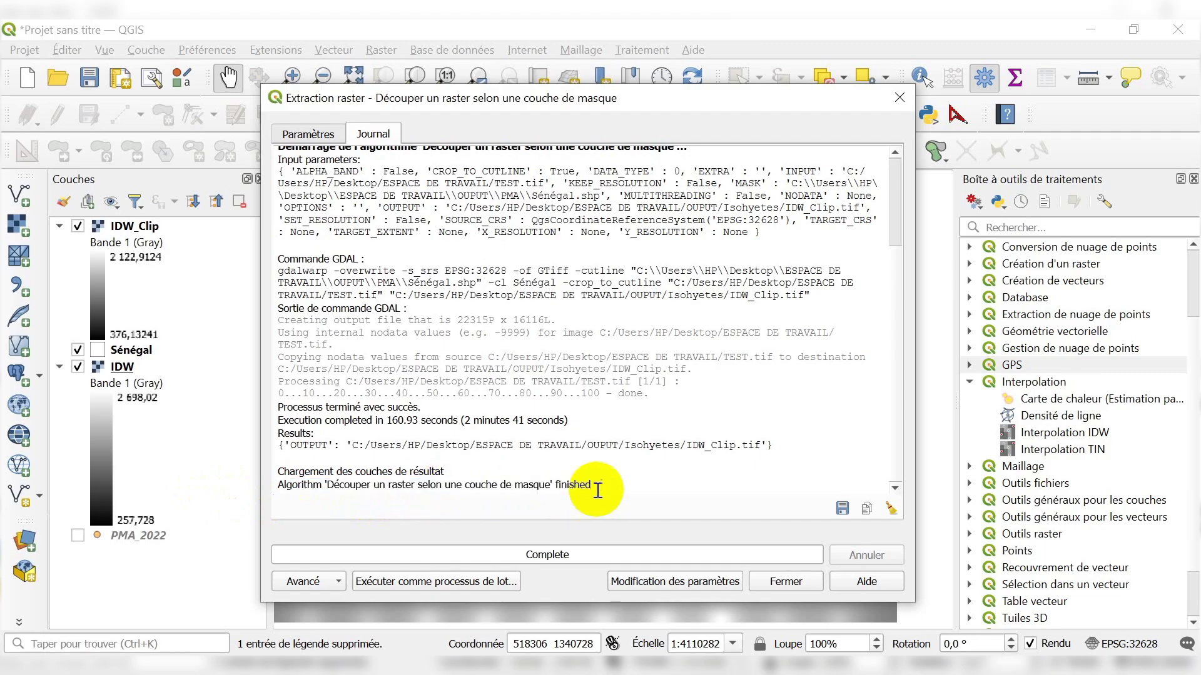
{"action": "left_click", "coordinate": [786, 582]}
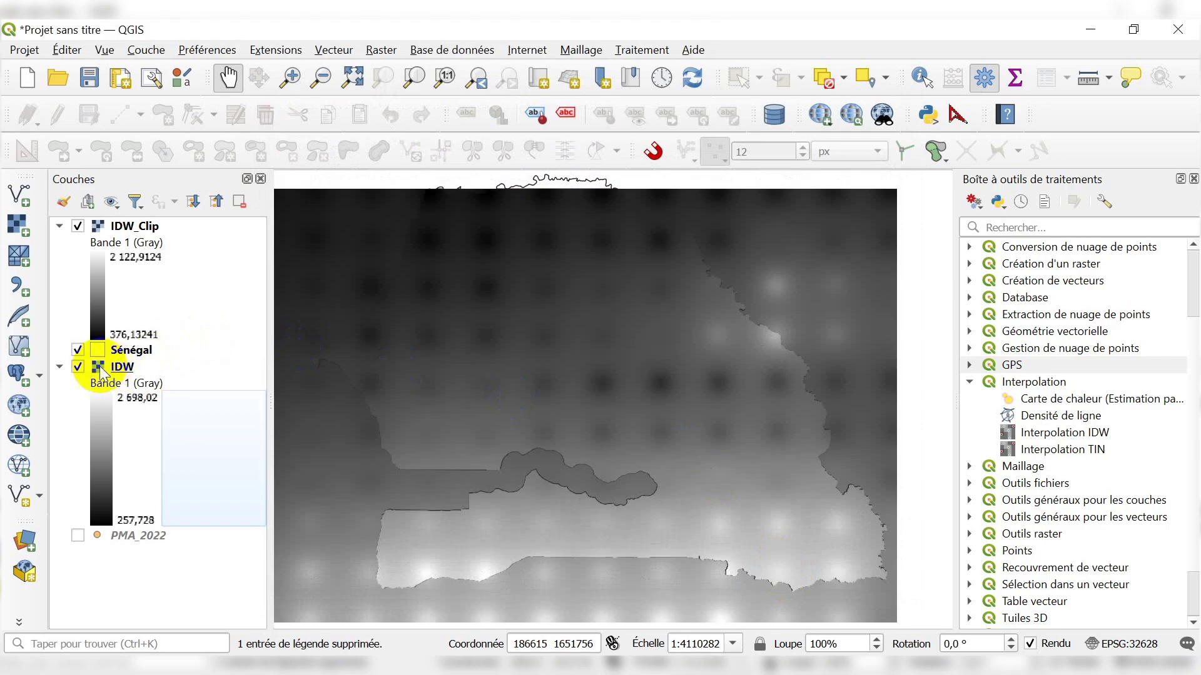
{"action": "left_click", "coordinate": [78, 367]}
{"action": "left_click", "coordinate": [524, 284]}
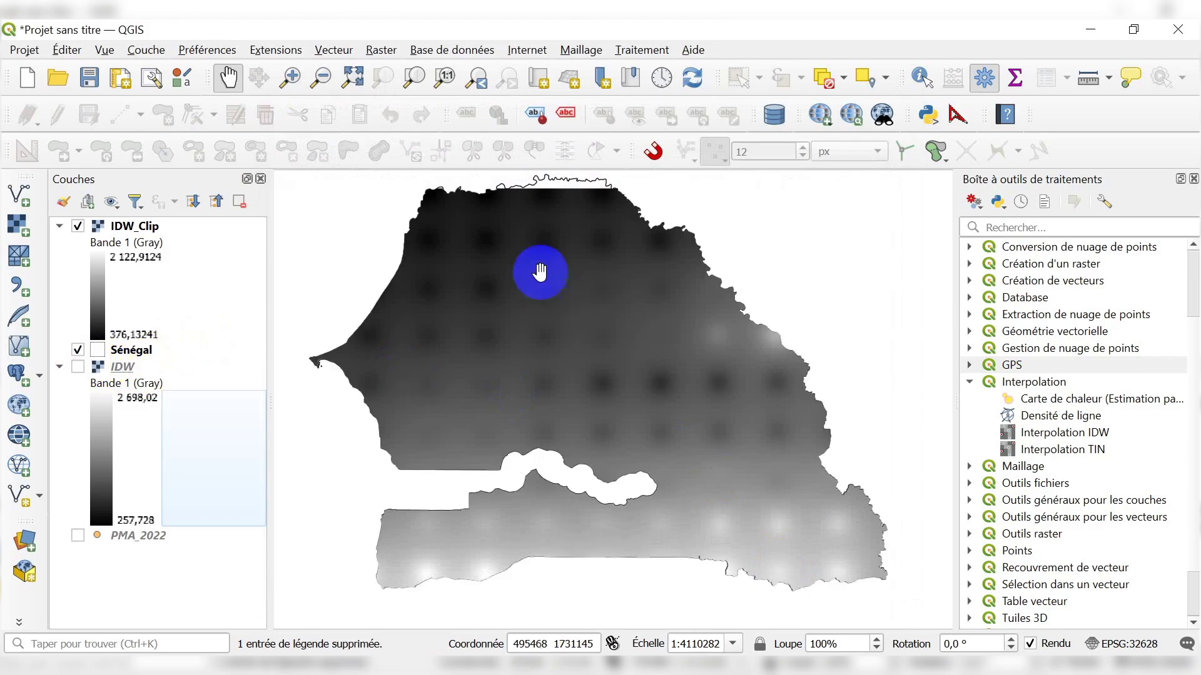
Examine how the northern edge of the IDW_Clip raster fits the Sénégal boundary outline
{"action": "scroll", "coordinate": [524, 284], "scroll_direction": "down", "scroll_amount": 1}
{"action": "scroll", "coordinate": [517, 273], "scroll_direction": "up", "scroll_amount": 1}
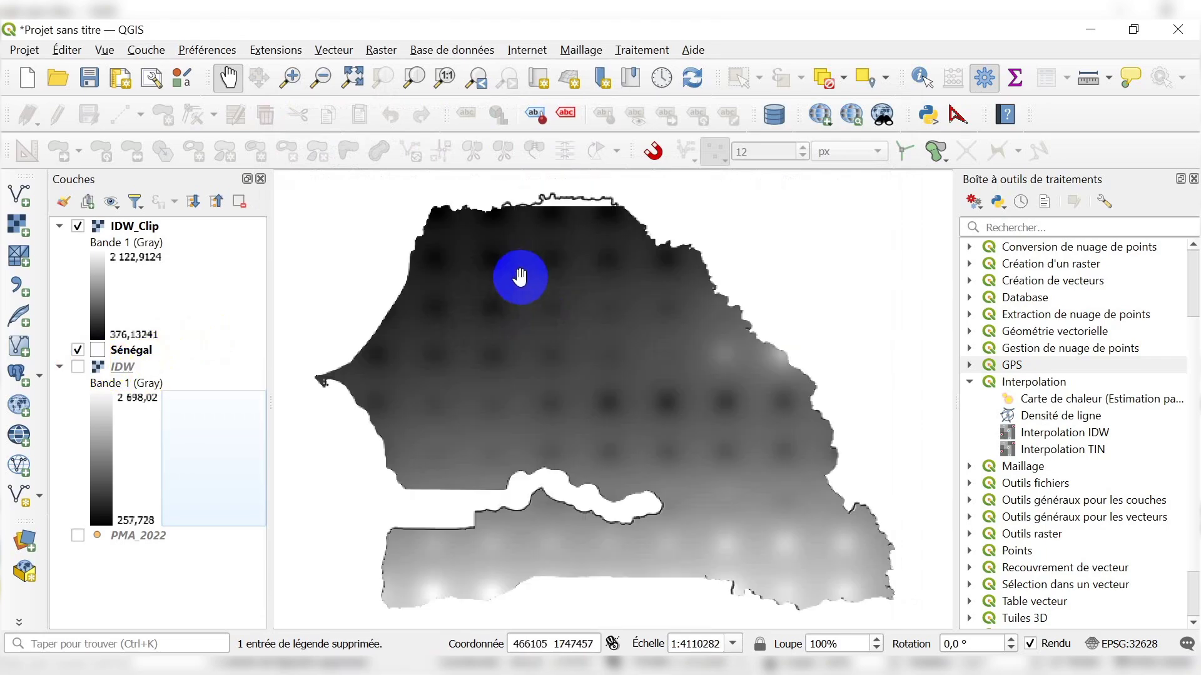
{"action": "scroll", "coordinate": [544, 190], "scroll_direction": "up", "scroll_amount": 1}
{"action": "scroll", "coordinate": [544, 190], "scroll_direction": "up", "scroll_amount": 1}
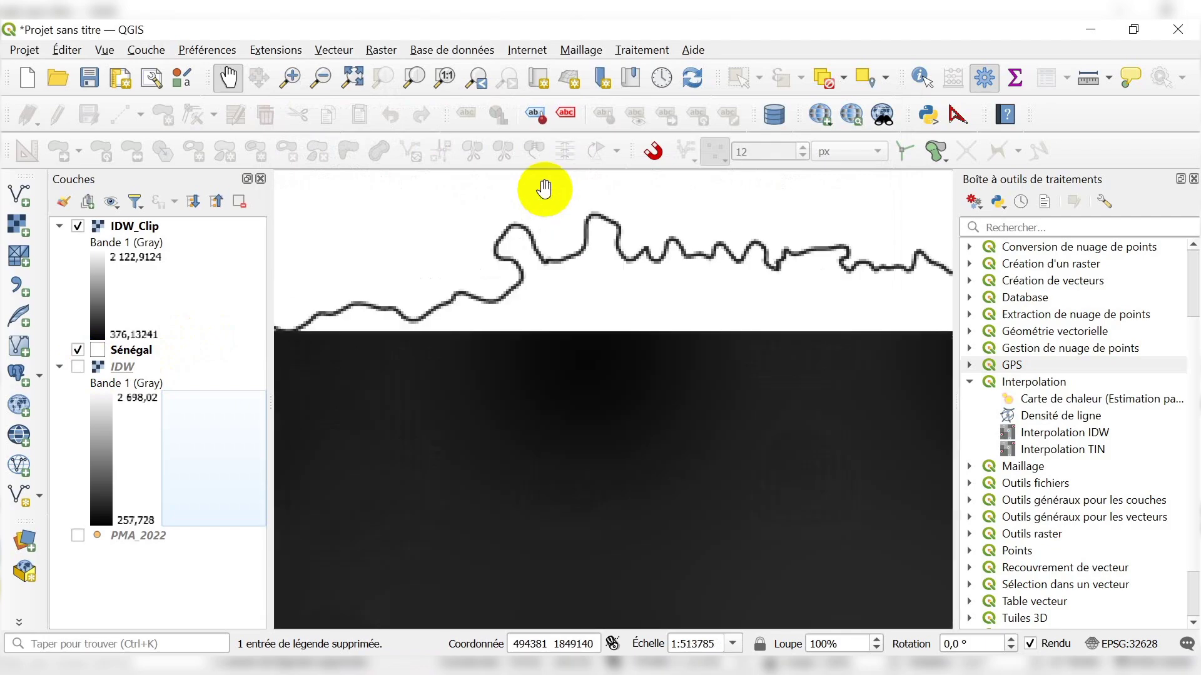
{"action": "scroll", "coordinate": [544, 188], "scroll_direction": "down", "scroll_amount": 1}
{"action": "scroll", "coordinate": [576, 209], "scroll_direction": "up", "scroll_amount": 1}
{"action": "scroll", "coordinate": [547, 208], "scroll_direction": "down", "scroll_amount": 1}
{"action": "left_click", "coordinate": [617, 256]}
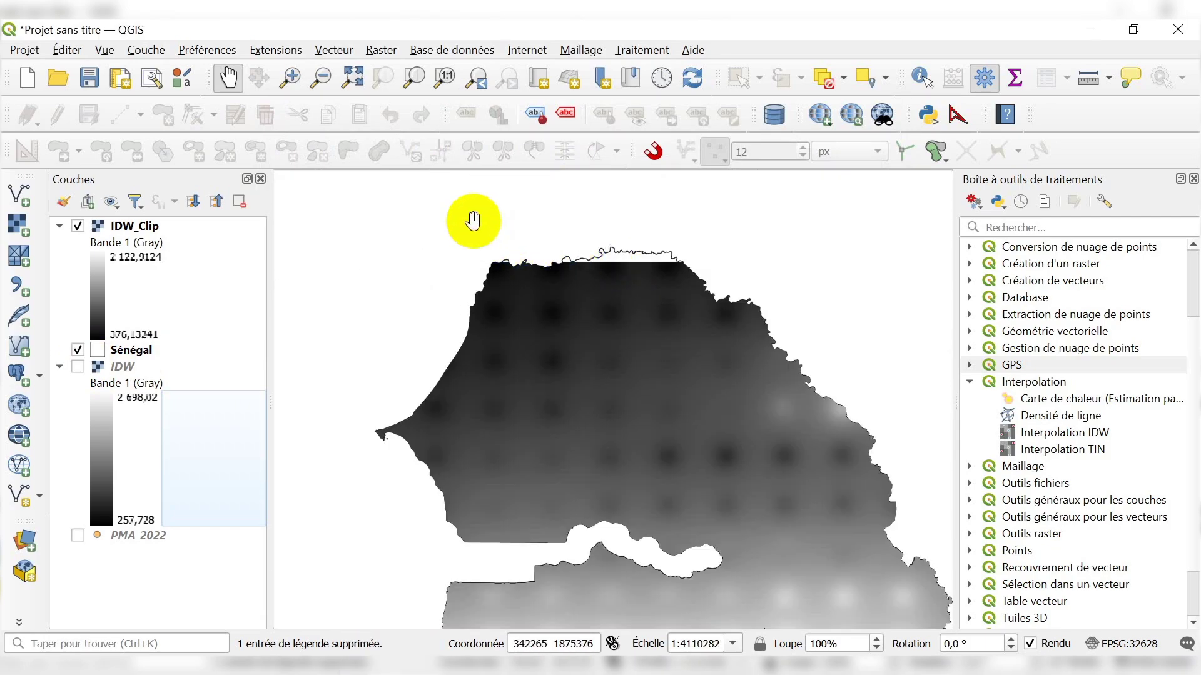
{"action": "scroll", "coordinate": [617, 248], "scroll_direction": "up", "scroll_amount": 1}
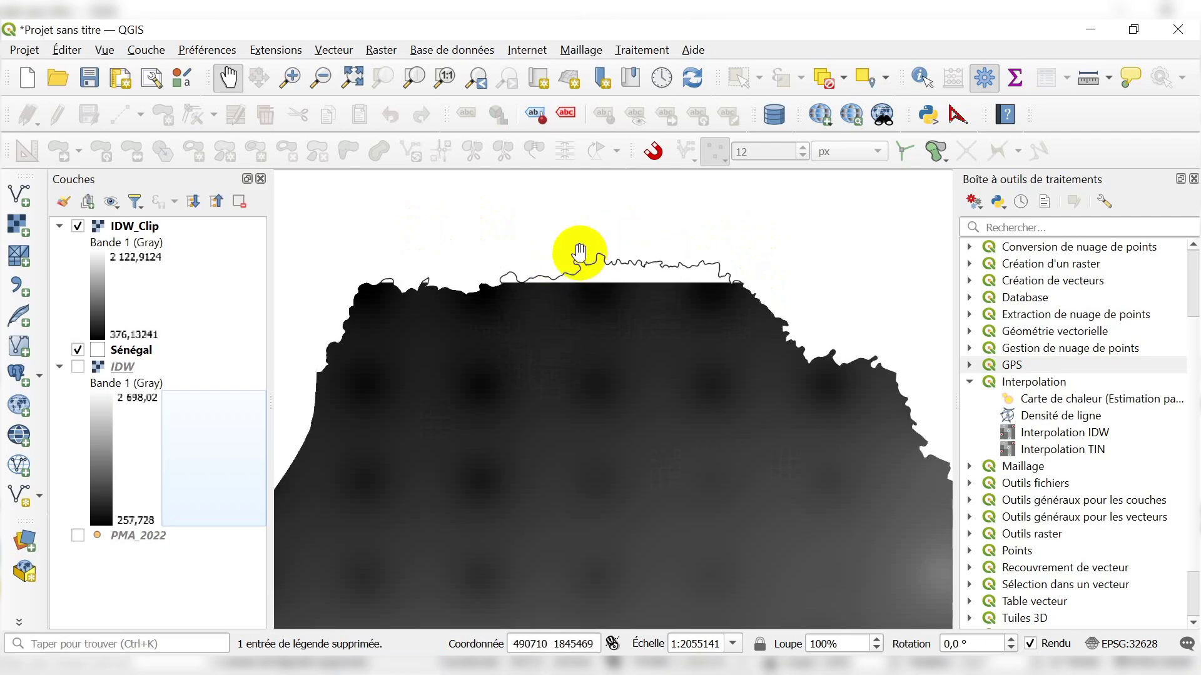
{"action": "scroll", "coordinate": [613, 239], "scroll_direction": "down", "scroll_amount": 2}
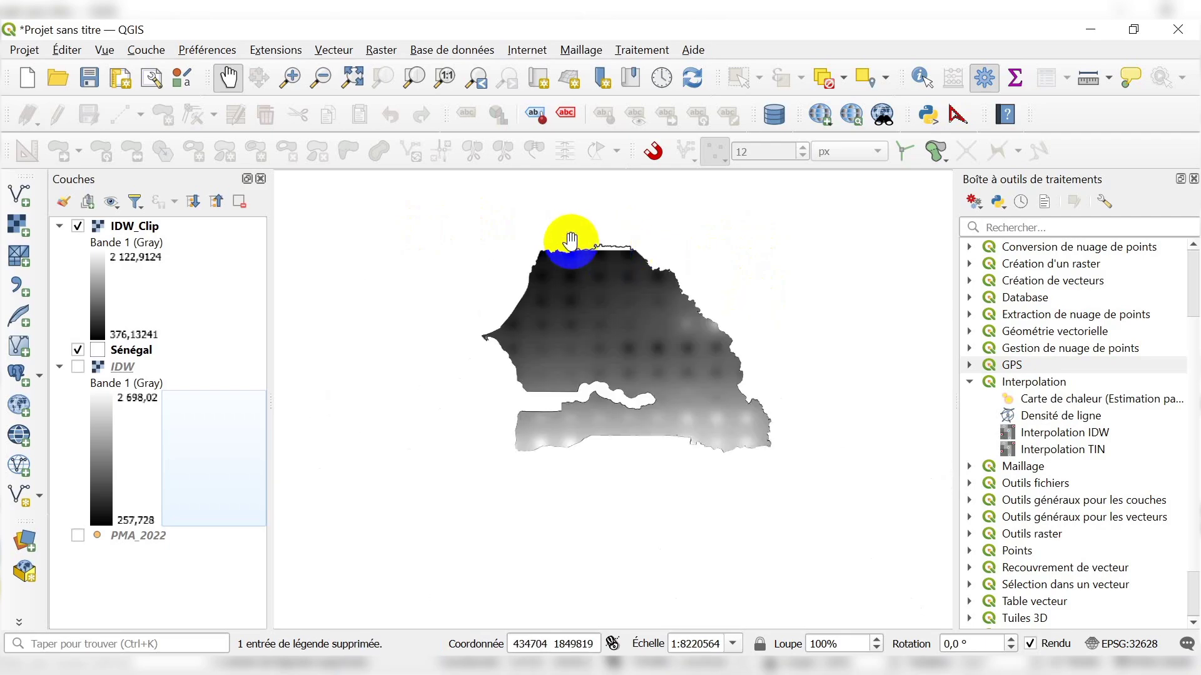
{"action": "scroll", "coordinate": [635, 289], "scroll_direction": "up", "scroll_amount": 1}
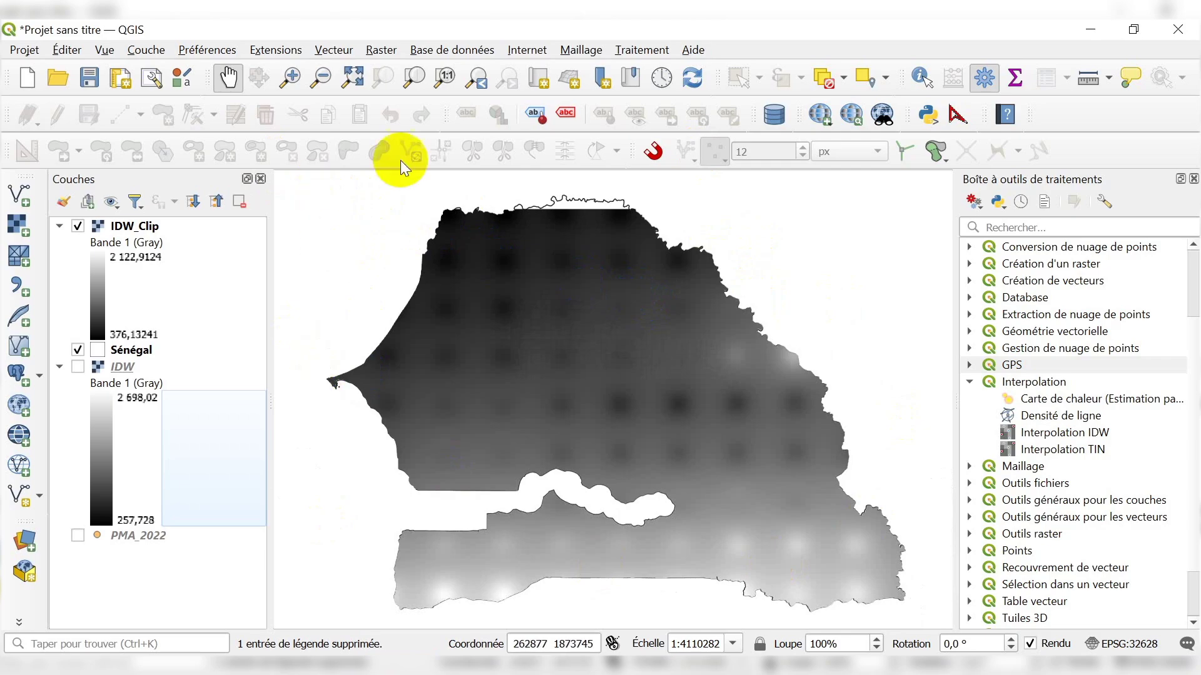
{"action": "scroll", "coordinate": [549, 192], "scroll_direction": "up", "scroll_amount": 2}
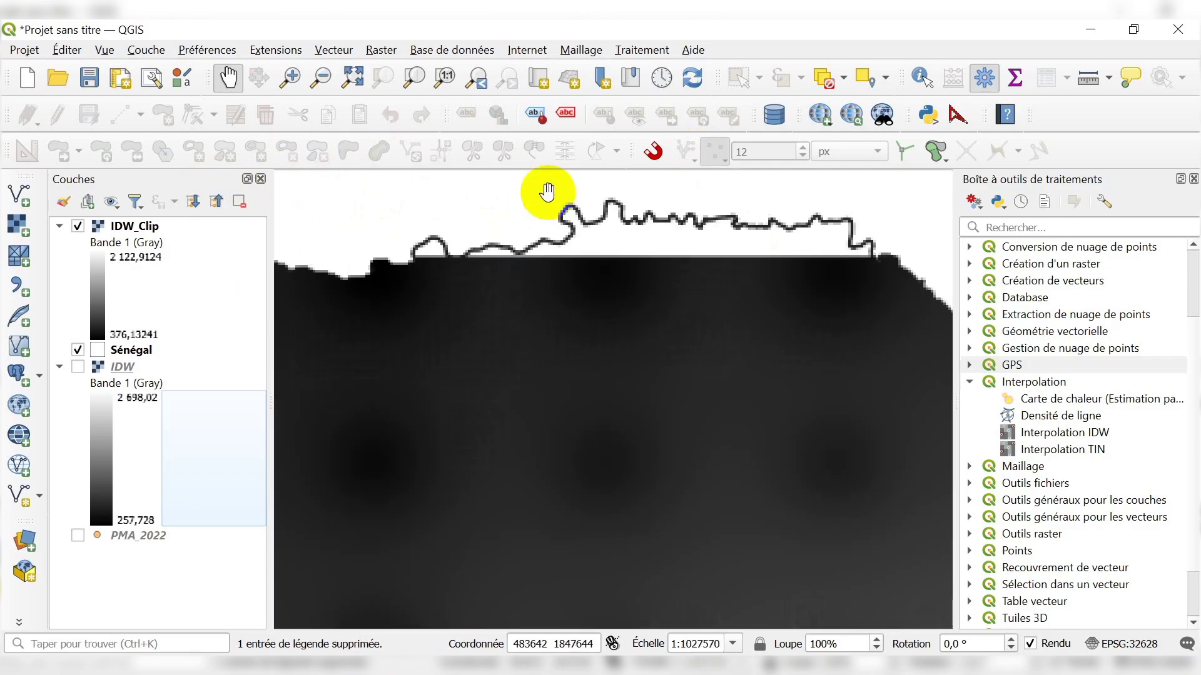
{"action": "scroll", "coordinate": [547, 192], "scroll_direction": "down", "scroll_amount": 2}
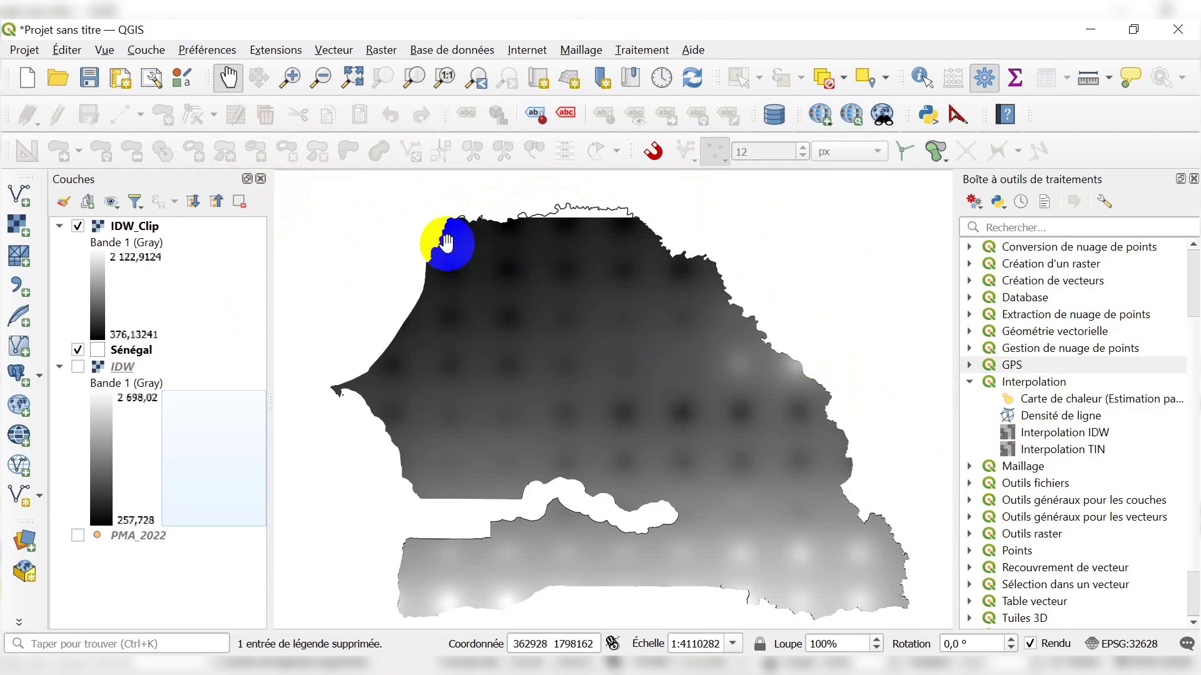
{"action": "scroll", "coordinate": [528, 174], "scroll_direction": "up", "scroll_amount": 1}
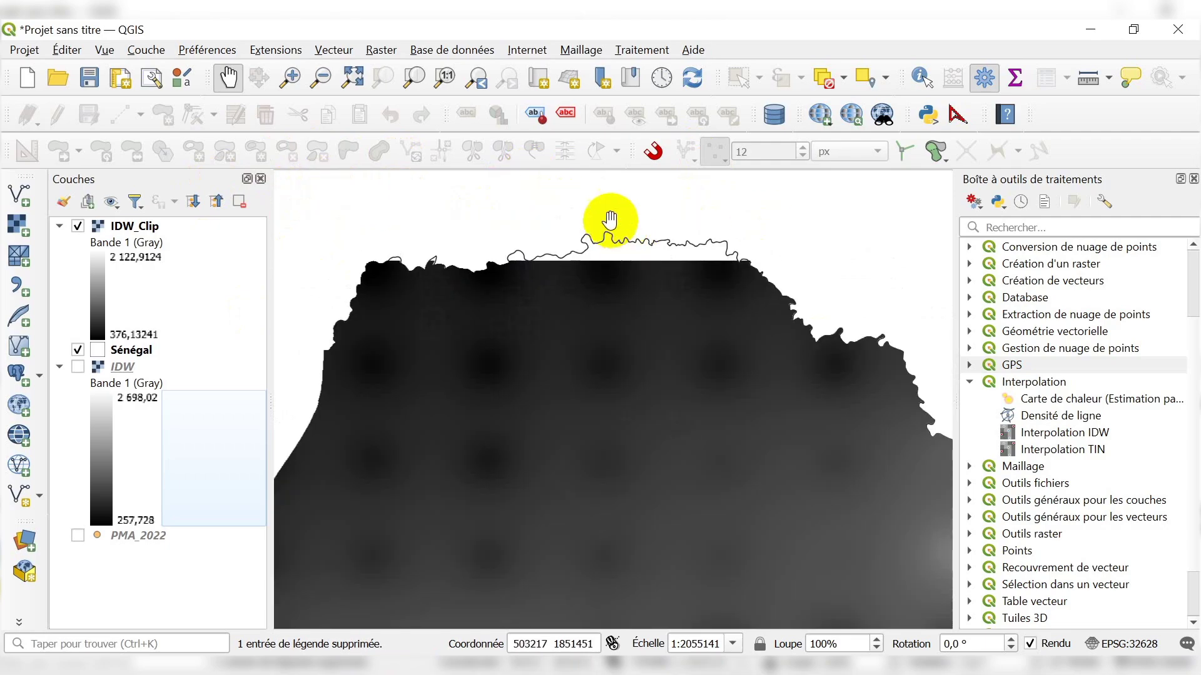
{"action": "scroll", "coordinate": [584, 202], "scroll_direction": "down", "scroll_amount": 1}
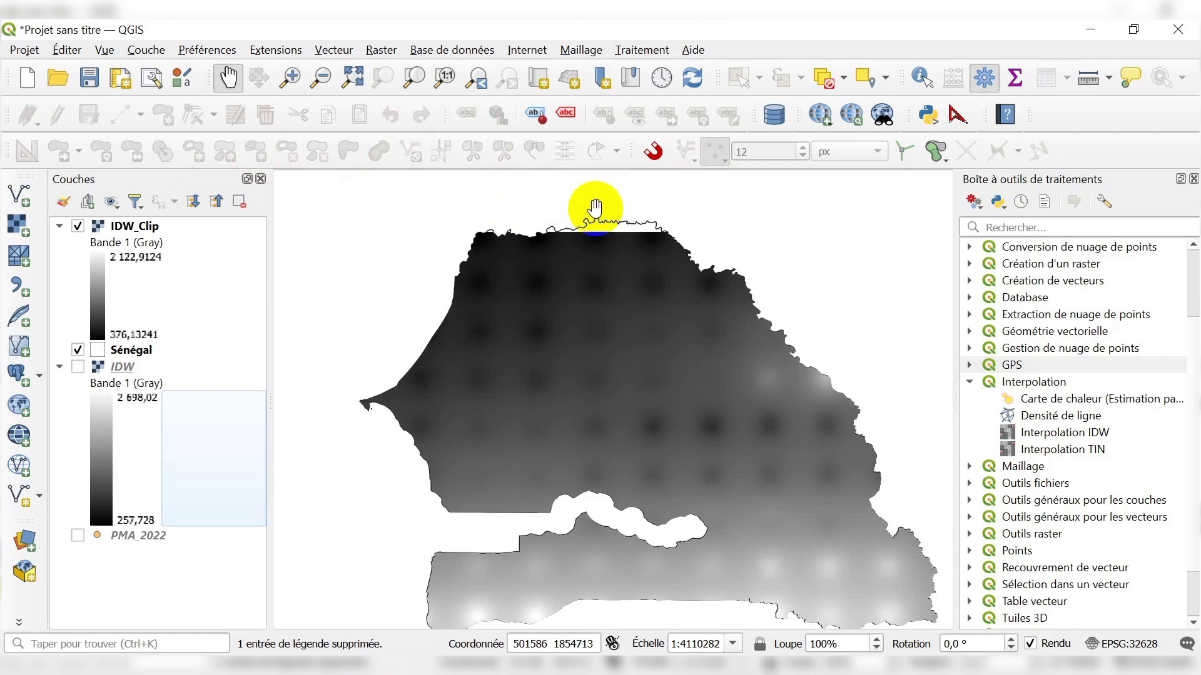
{"action": "scroll", "coordinate": [586, 225], "scroll_direction": "down", "scroll_amount": 1}
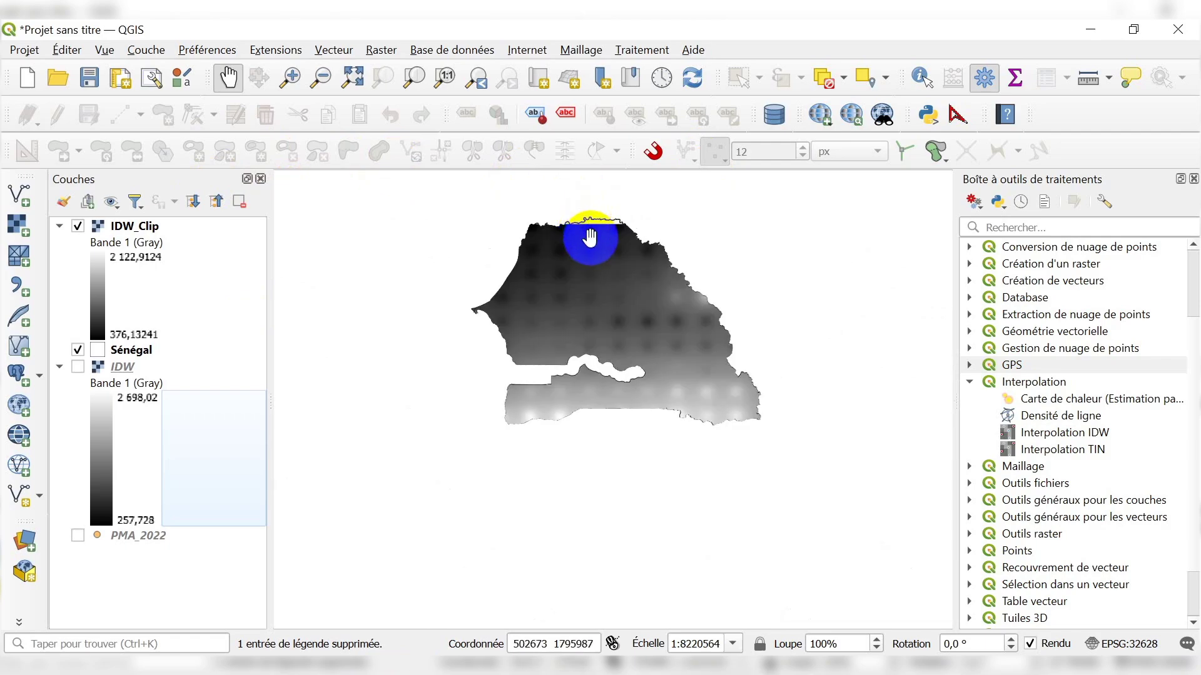
{"action": "scroll", "coordinate": [589, 238], "scroll_direction": "up", "scroll_amount": 1}
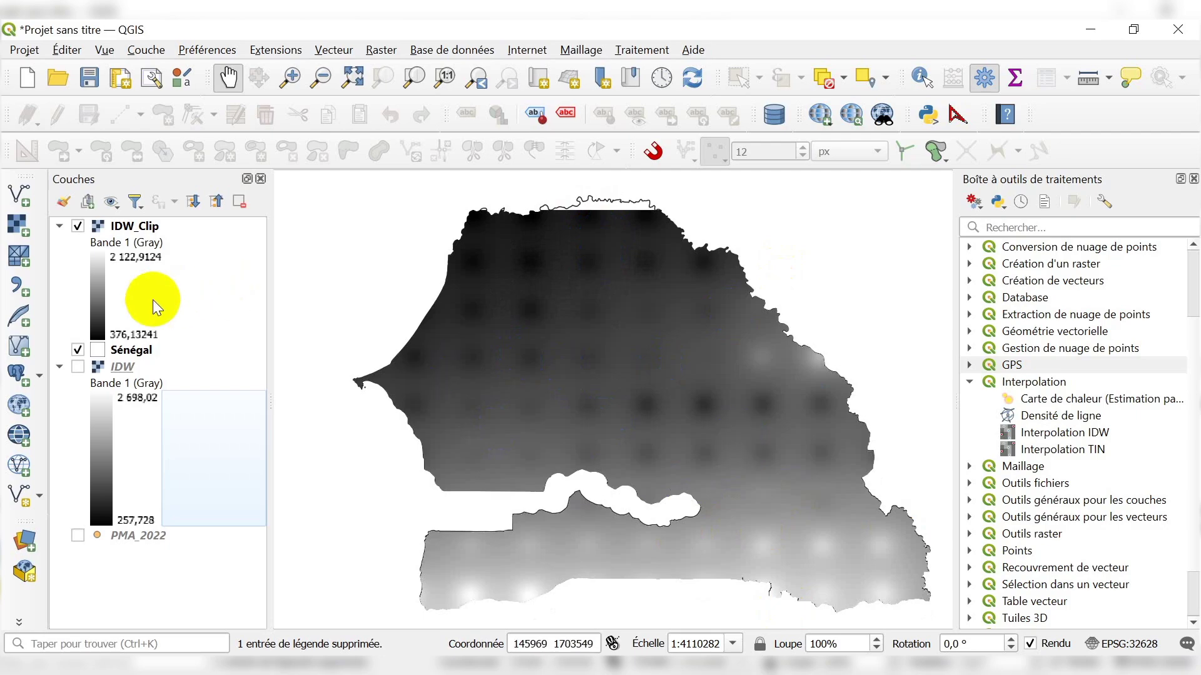
Compare the clipped raster with and without the Sénégal boundary layer, leaving that layer hidden
{"action": "left_click", "coordinate": [79, 349]}
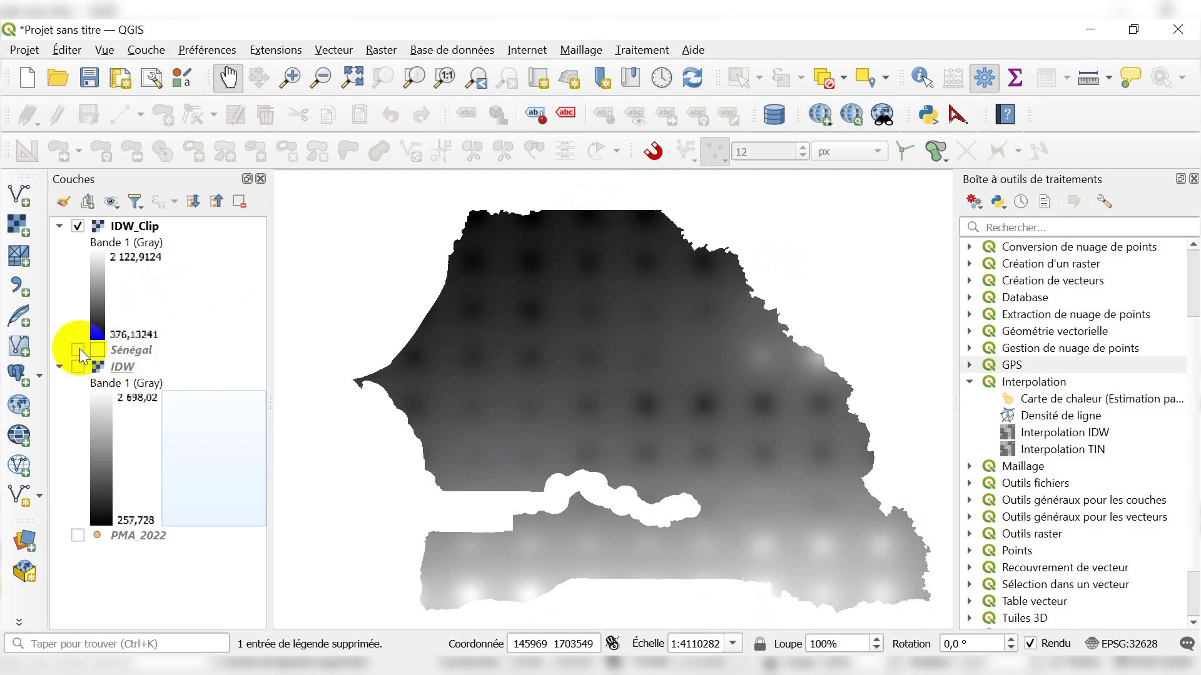
{"action": "left_click", "coordinate": [79, 348]}
{"action": "left_click", "coordinate": [79, 348]}
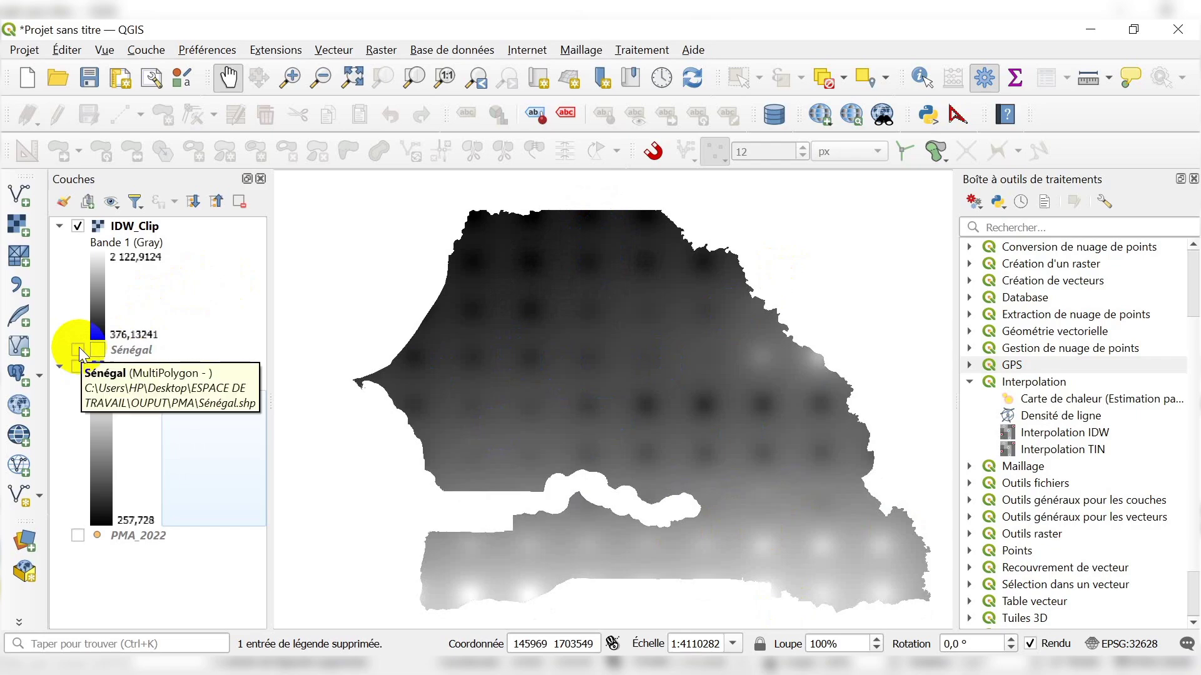
{"action": "left_click", "coordinate": [79, 348]}
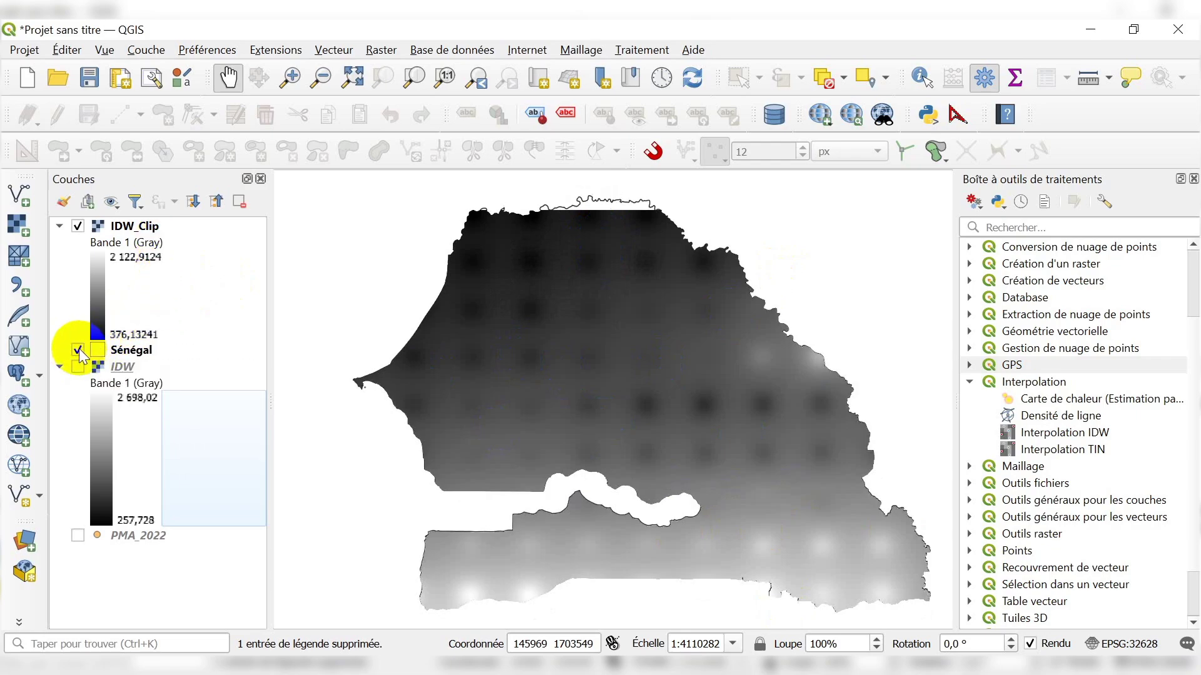
{"action": "left_click", "coordinate": [79, 349]}
Set the IDW_Clip layer's render type to single-band pseudocolour (Pseudo-couleur à bande unique) in its symbology properties
{"action": "left_click", "coordinate": [160, 231]}
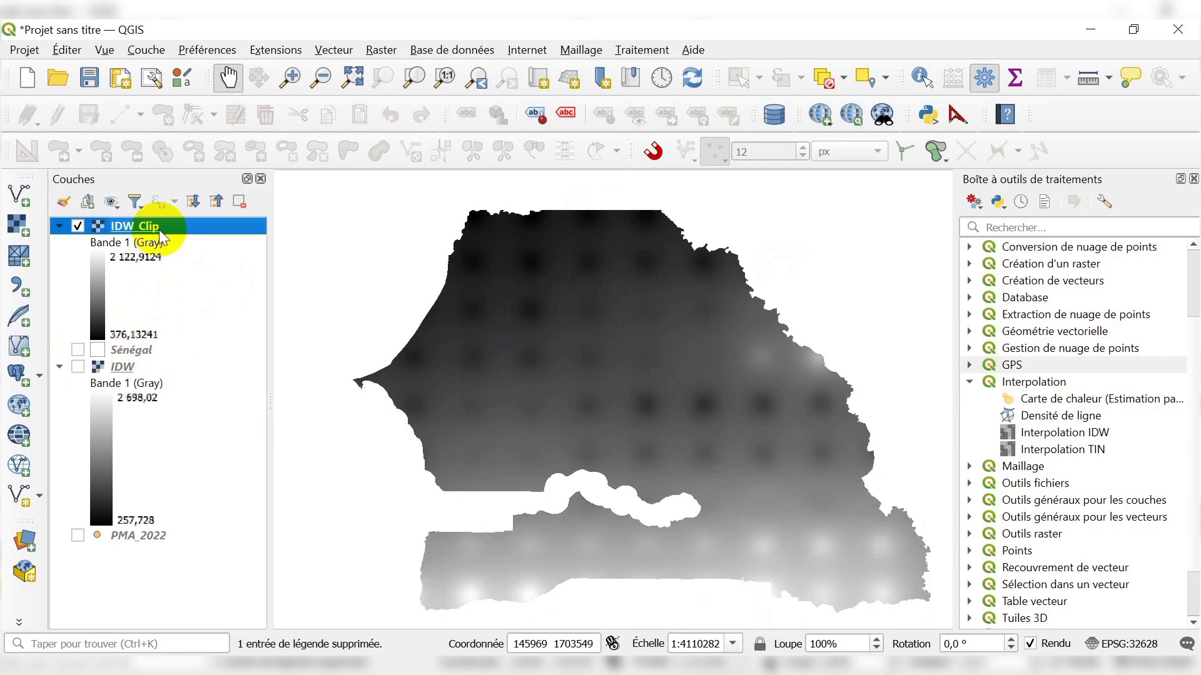
{"action": "scroll", "coordinate": [478, 268], "scroll_direction": "down", "scroll_amount": 1}
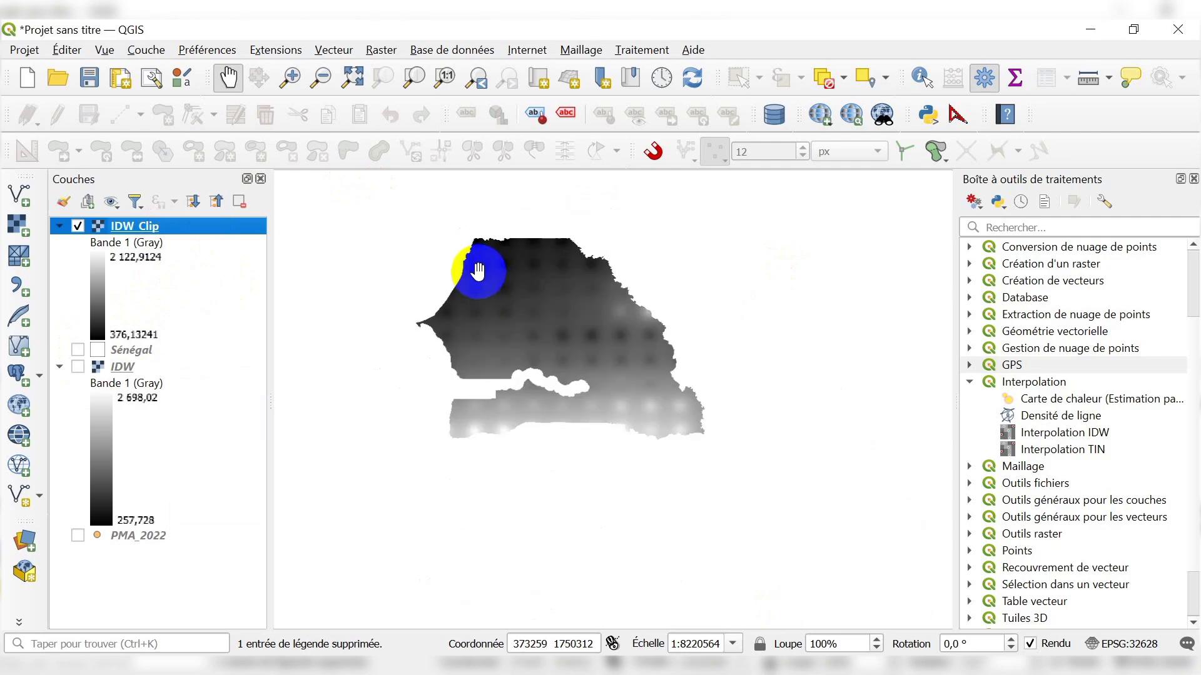
{"action": "scroll", "coordinate": [490, 306], "scroll_direction": "up", "scroll_amount": 1}
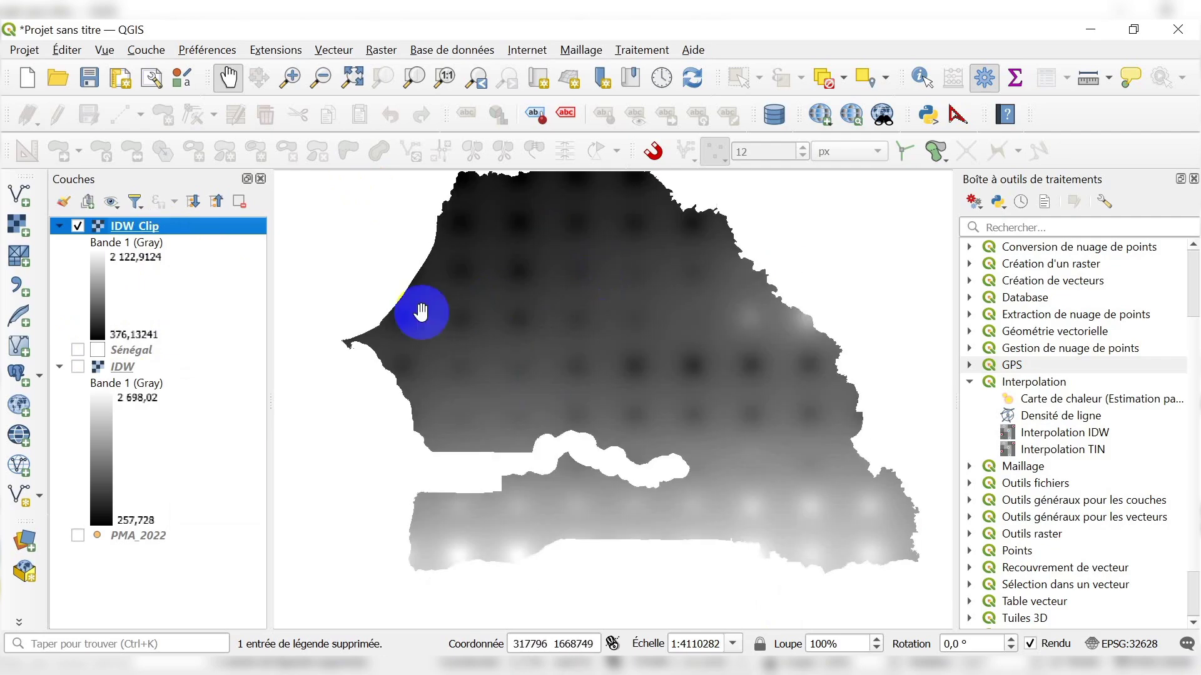
{"action": "right_click", "coordinate": [145, 231]}
{"action": "left_click", "coordinate": [523, 369]}
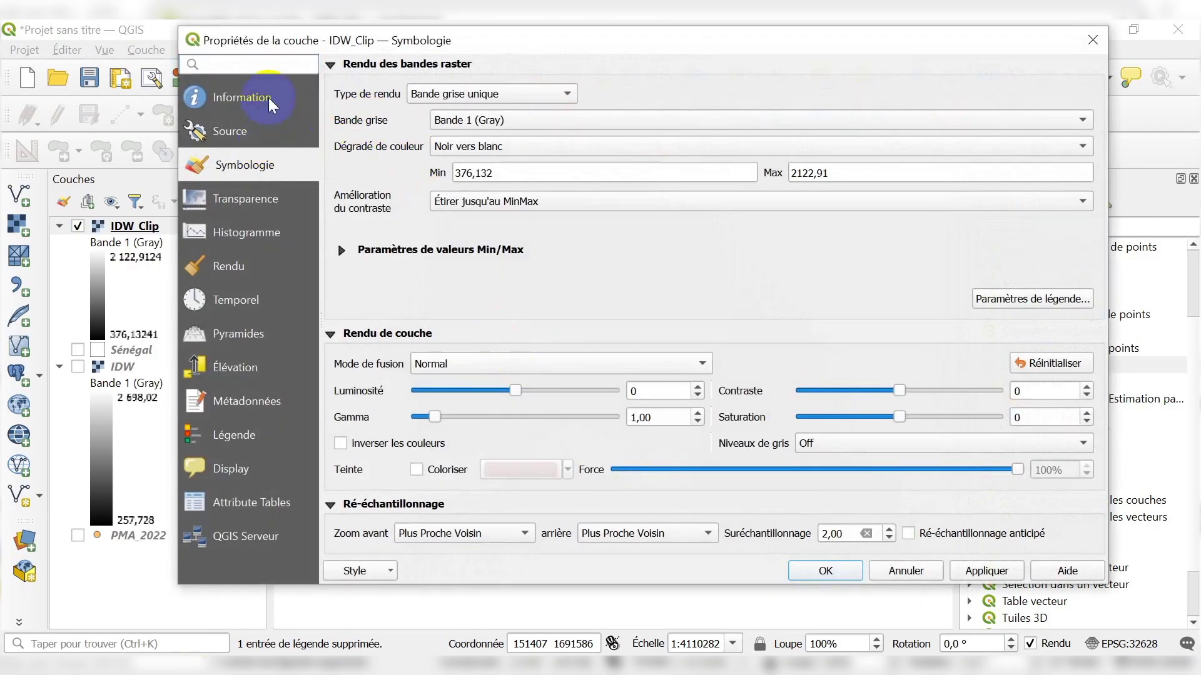
{"action": "left_click", "coordinate": [486, 95]}
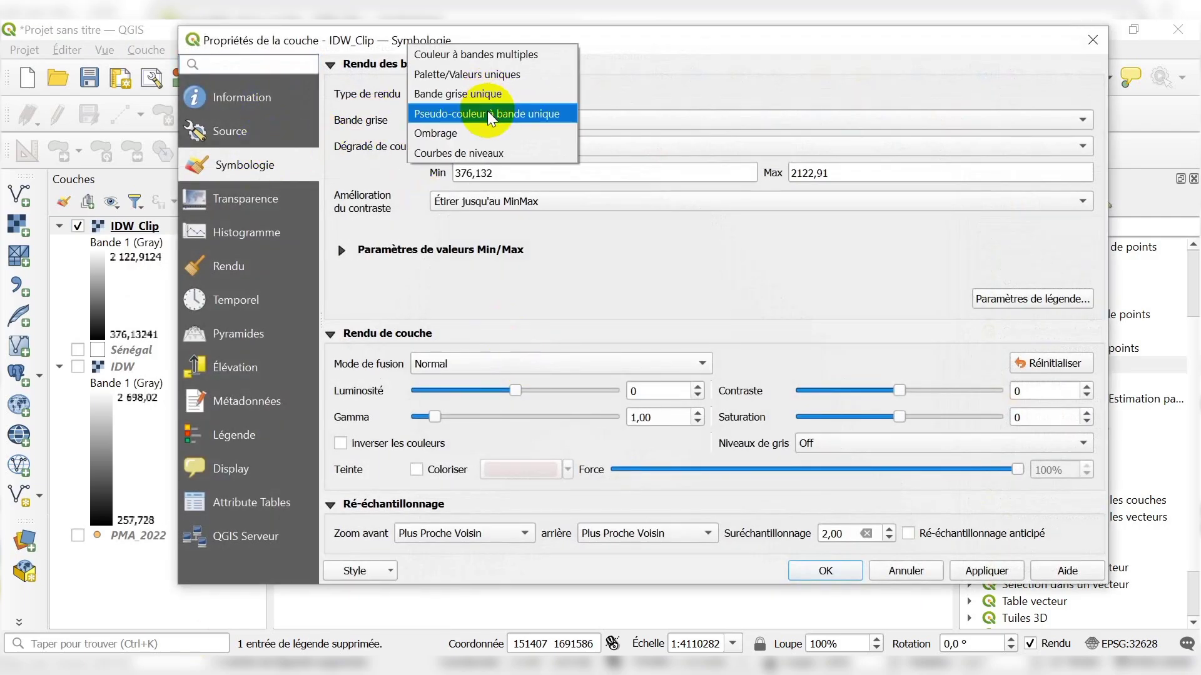
{"action": "left_click", "coordinate": [486, 113]}
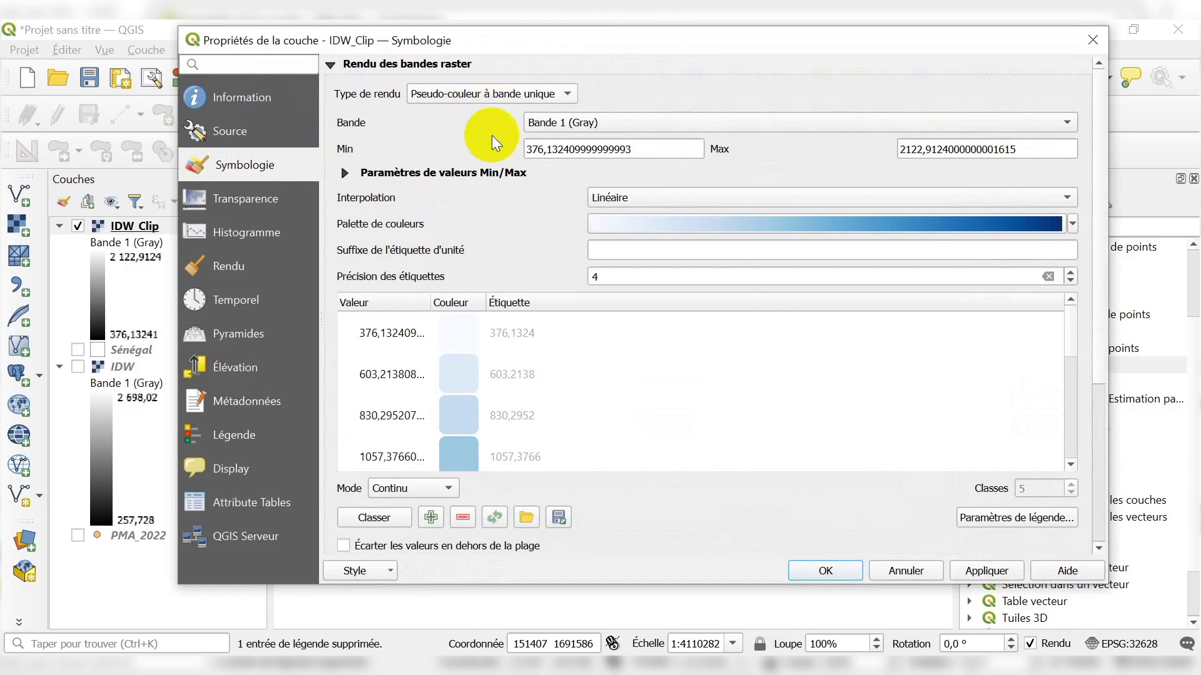
Classify the pseudocolour ramp by equal interval (Intervalle égal) with 5 classes and apply the symbology
{"action": "scroll", "coordinate": [530, 234], "scroll_direction": "down", "scroll_amount": 3}
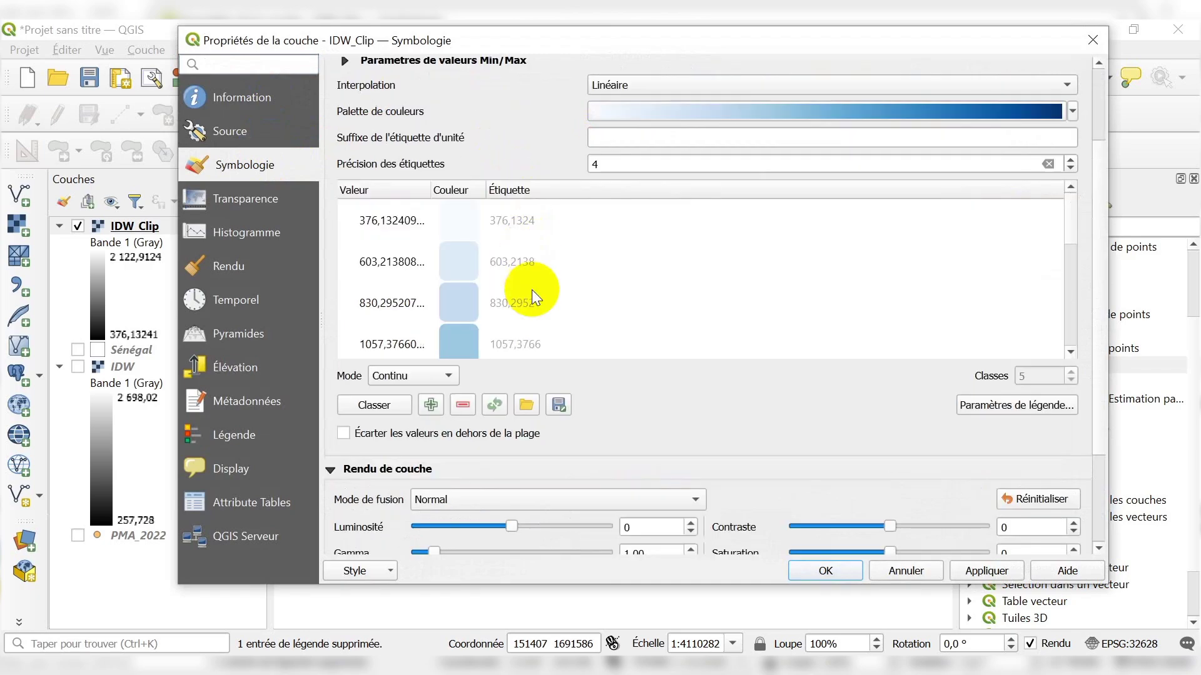
{"action": "left_click", "coordinate": [437, 371]}
{"action": "left_click", "coordinate": [437, 394]}
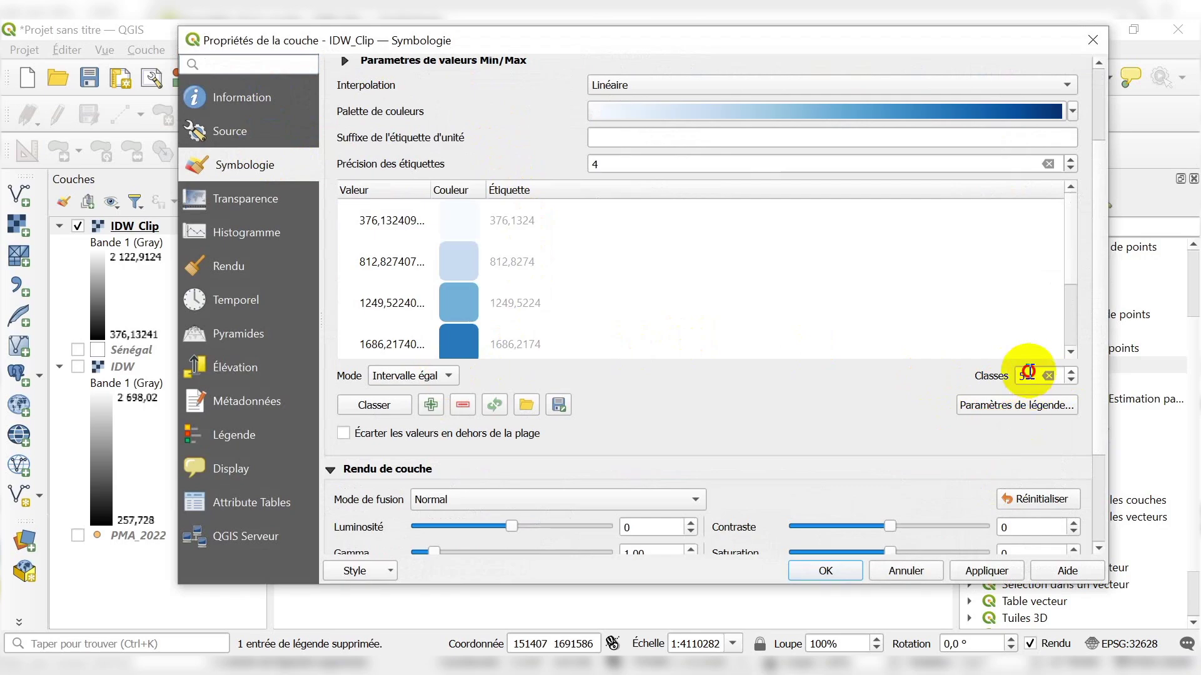
{"action": "left_click", "coordinate": [1068, 379]}
{"action": "left_click", "coordinate": [1068, 372]}
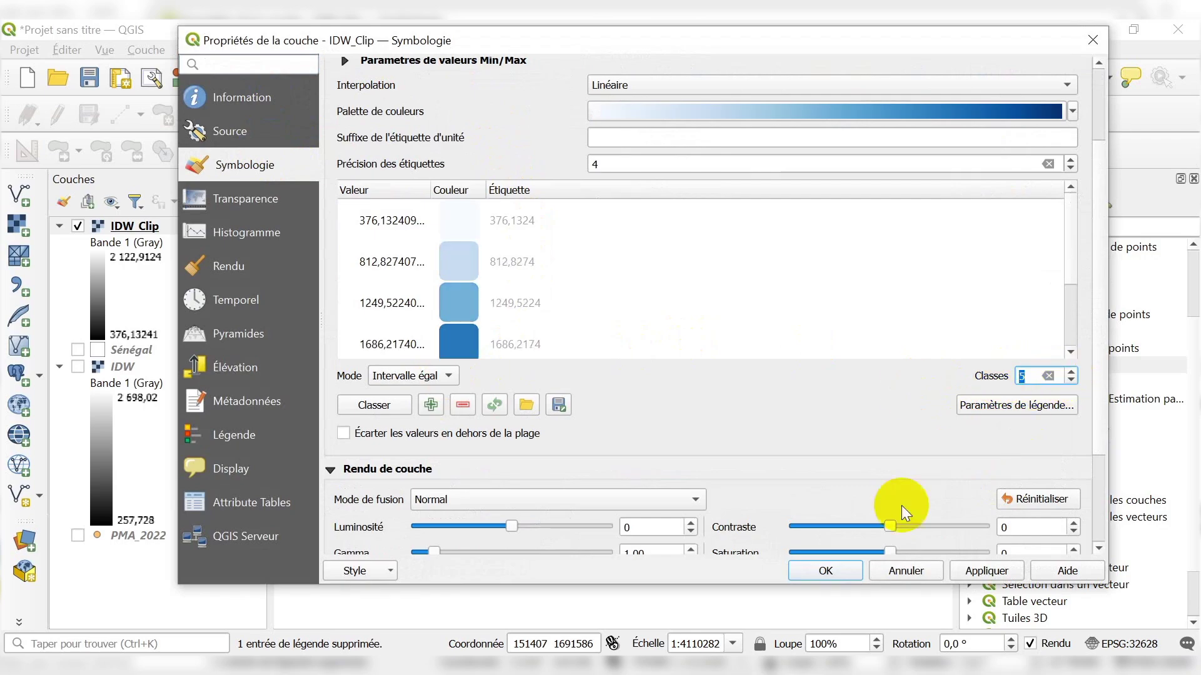
{"action": "left_click", "coordinate": [987, 571]}
{"action": "left_click", "coordinate": [827, 570]}
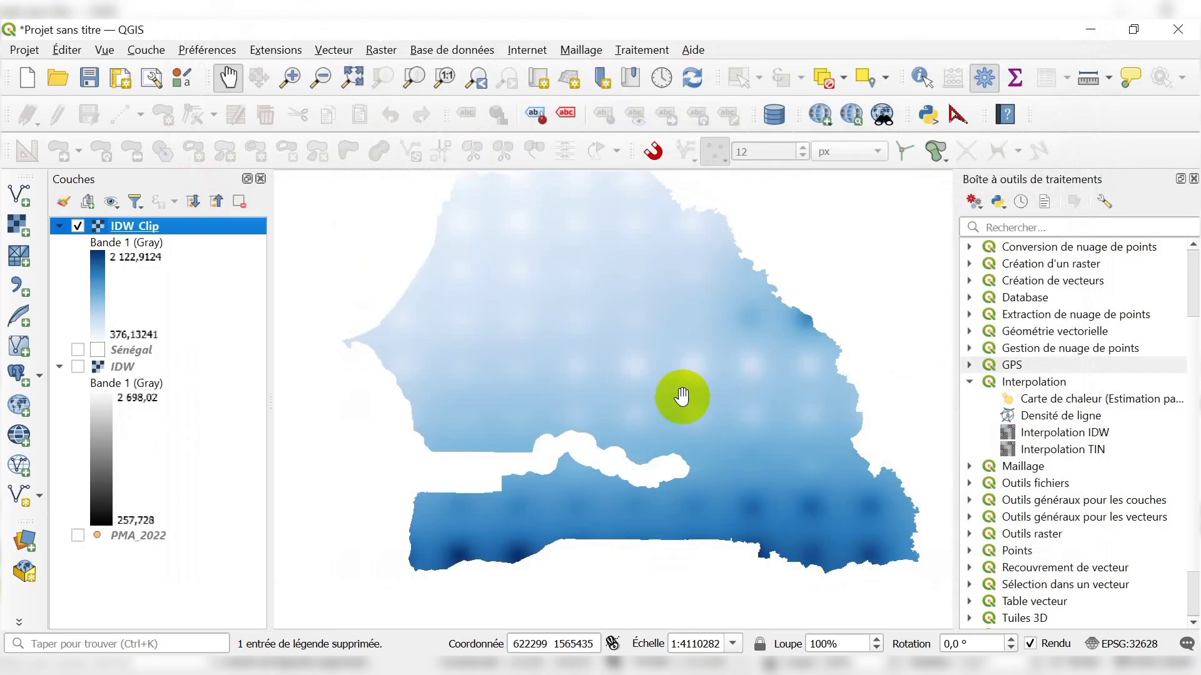
Examine the recoloured IDW_Clip raster and its legend range, checking the northern part of the country up close
{"action": "scroll", "coordinate": [632, 394], "scroll_direction": "up", "scroll_amount": 1}
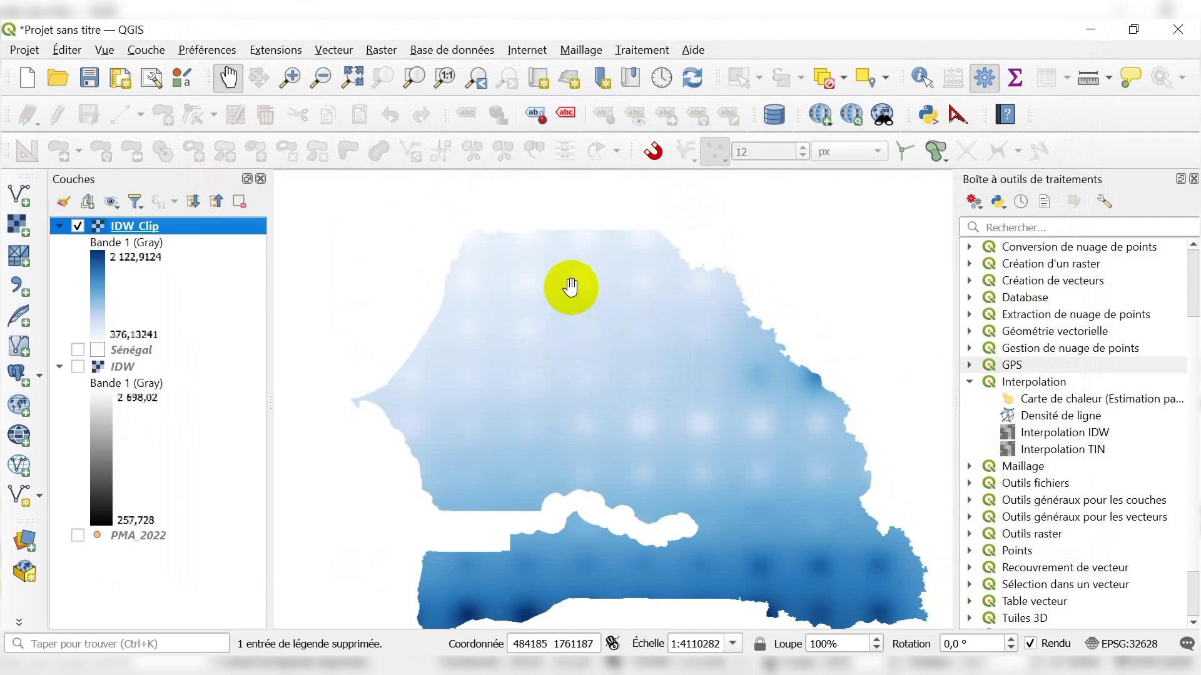
{"action": "scroll", "coordinate": [569, 285], "scroll_direction": "down", "scroll_amount": 1}
{"action": "scroll", "coordinate": [578, 344], "scroll_direction": "up", "scroll_amount": 1}
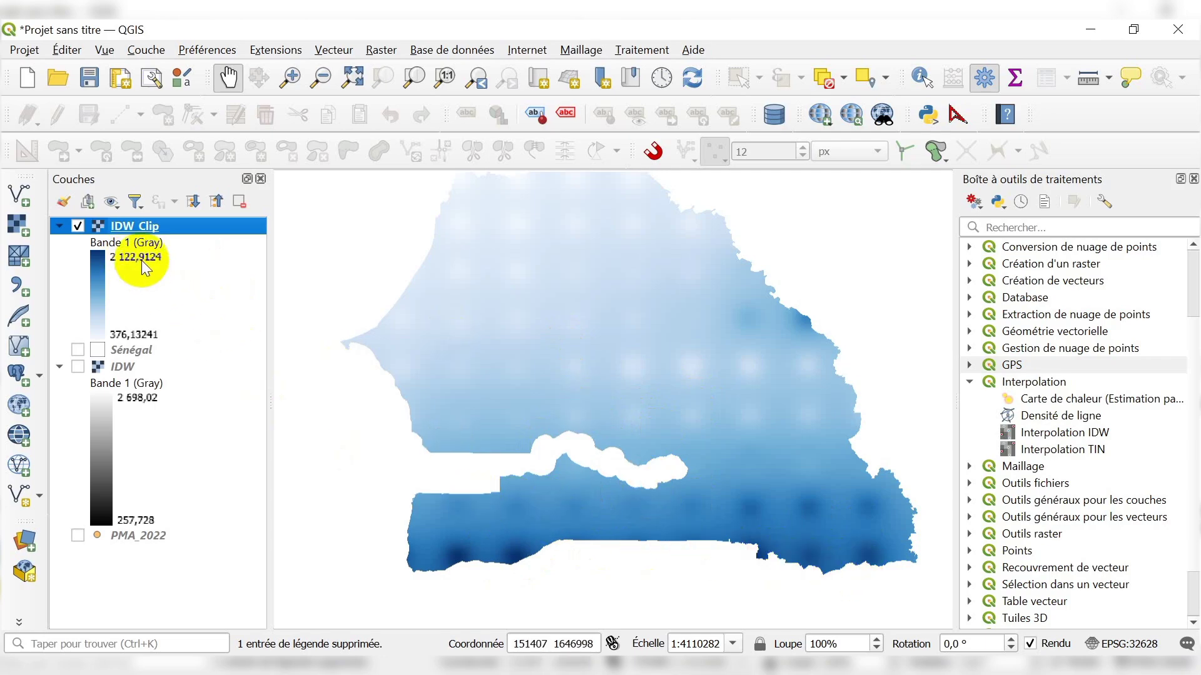
{"action": "mouse_move", "coordinate": [142, 258]}
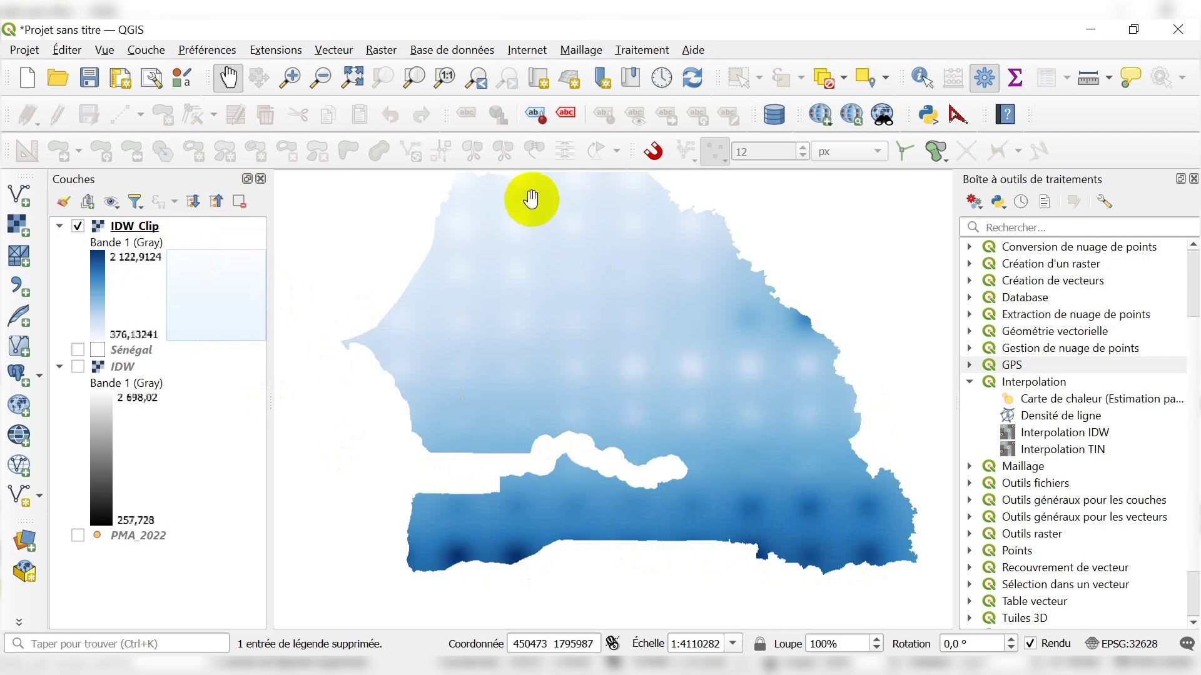
{"action": "scroll", "coordinate": [515, 188], "scroll_direction": "up", "scroll_amount": 2}
{"action": "scroll", "coordinate": [529, 321], "scroll_direction": "down", "scroll_amount": 2}
{"action": "scroll", "coordinate": [510, 277], "scroll_direction": "down", "scroll_amount": 1}
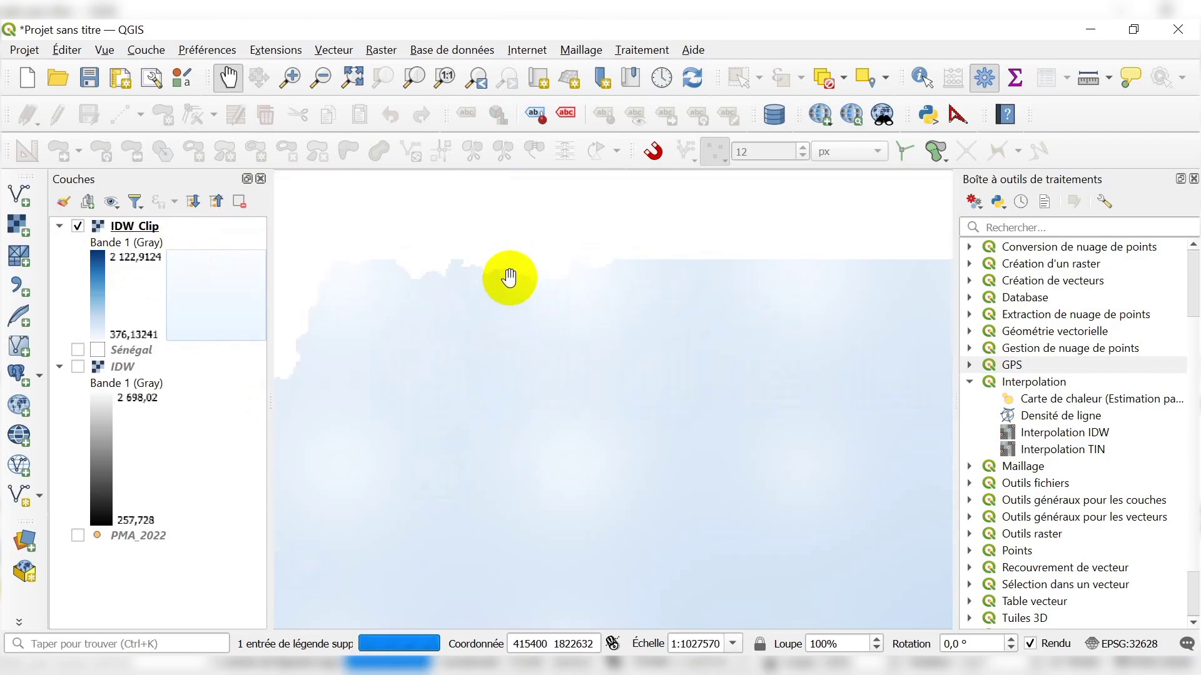
{"action": "scroll", "coordinate": [548, 244], "scroll_direction": "up", "scroll_amount": 1}
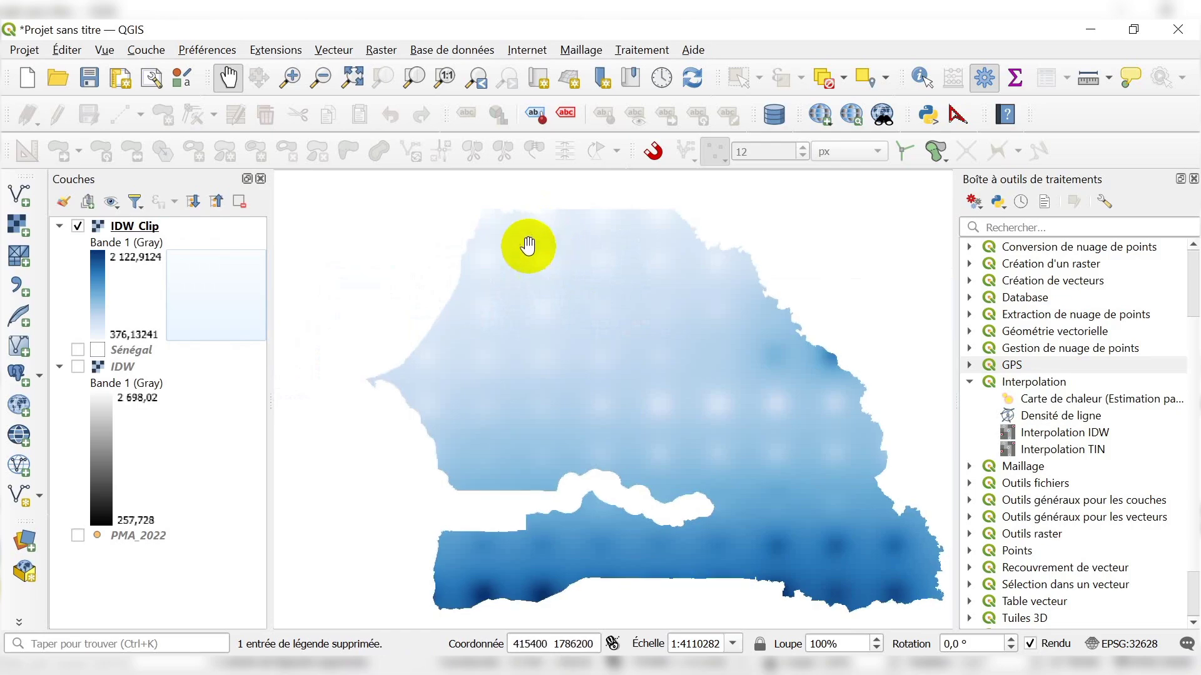
{"action": "scroll", "coordinate": [533, 209], "scroll_direction": "up", "scroll_amount": 1}
{"action": "scroll", "coordinate": [530, 208], "scroll_direction": "down", "scroll_amount": 1}
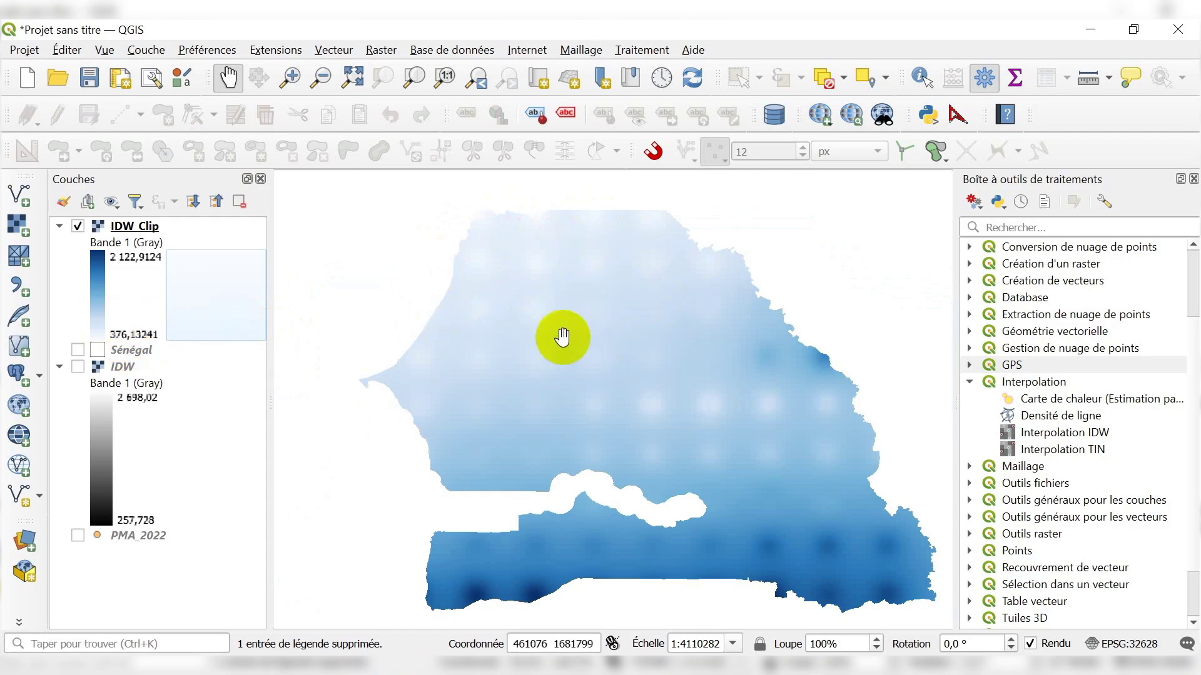
{"action": "left_click", "coordinate": [140, 227]}
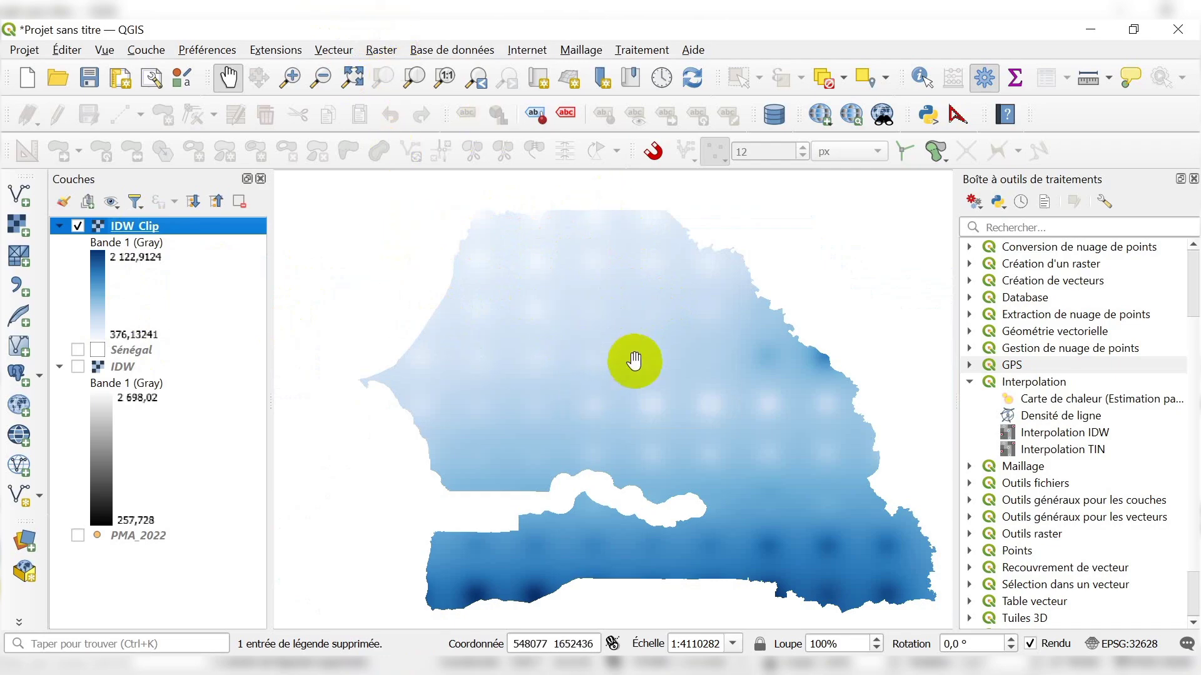
Open the raster contour extraction tool (Courbes de niveaux) for the IDW_Clip layer
{"action": "left_click", "coordinate": [380, 58]}
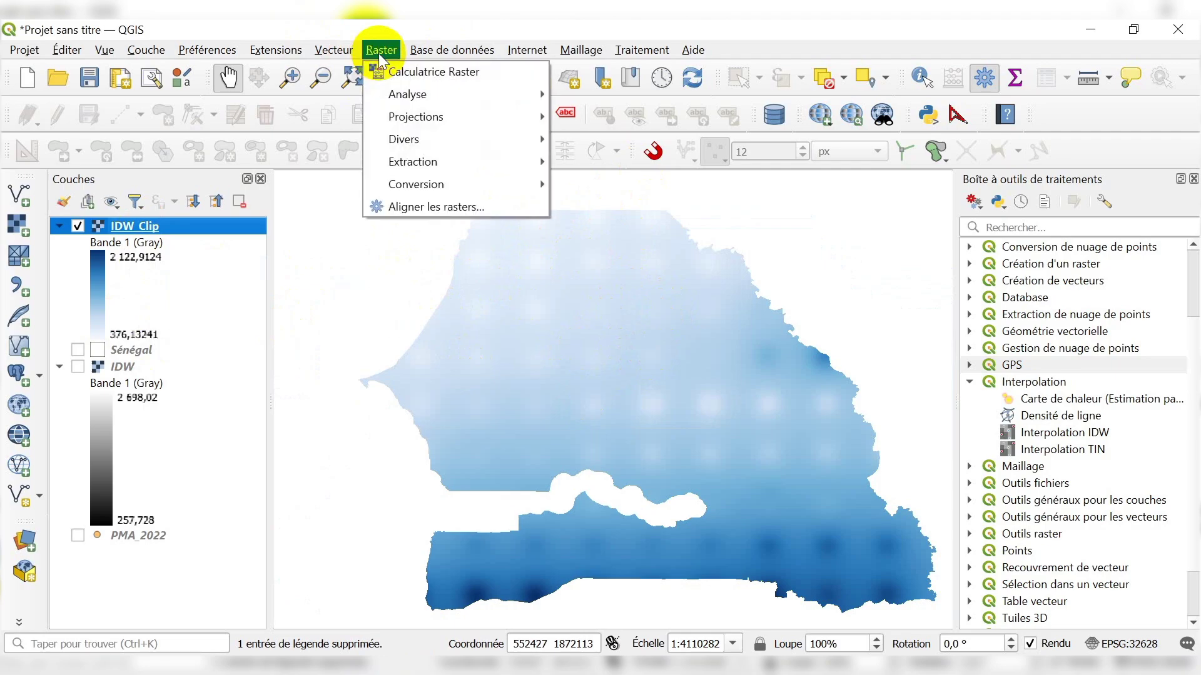
{"action": "mouse_move", "coordinate": [417, 188]}
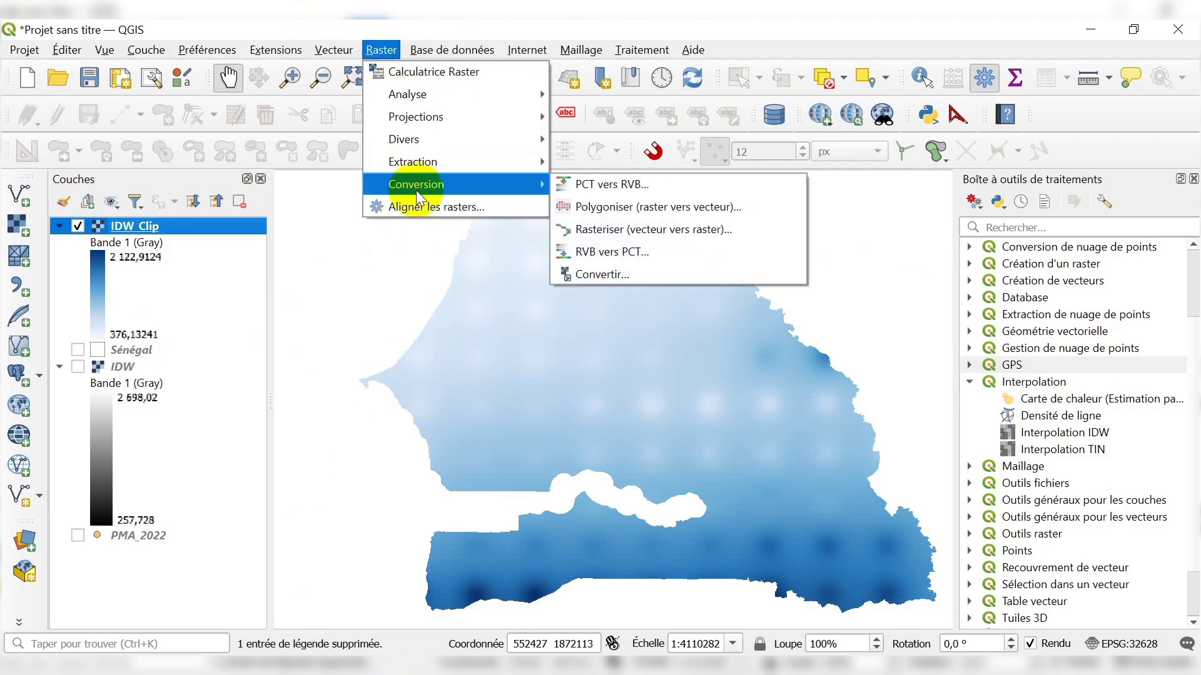
{"action": "mouse_move", "coordinate": [450, 168]}
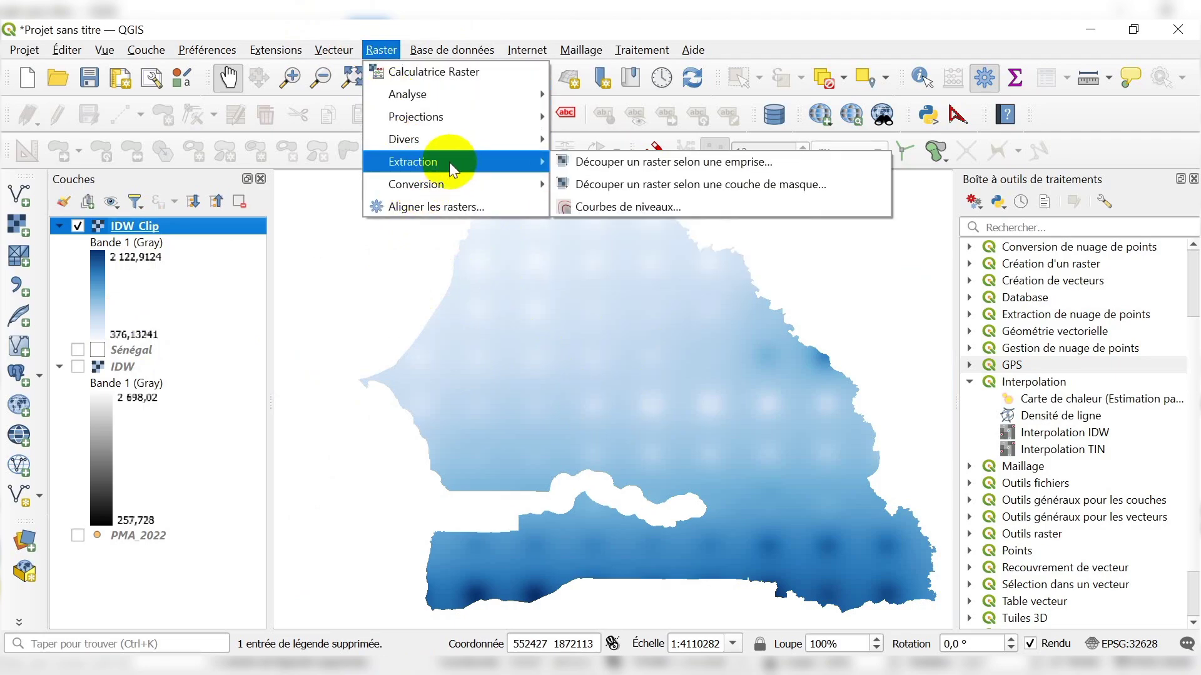
{"action": "left_click", "coordinate": [614, 206]}
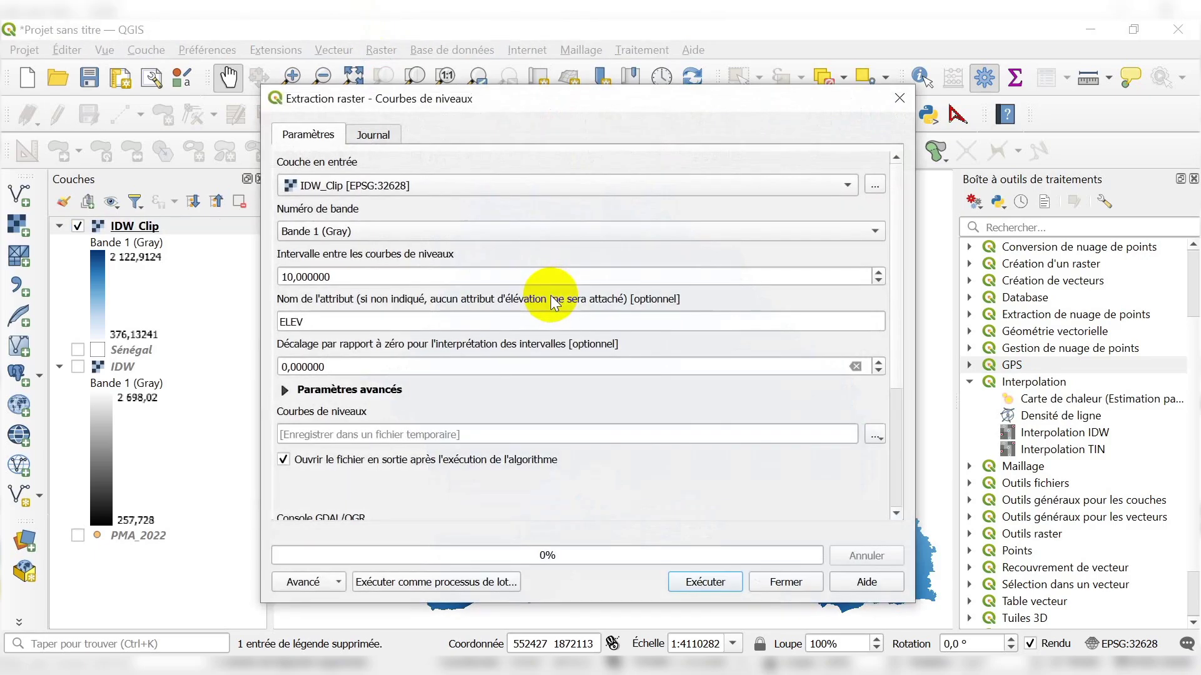
{"action": "left_click_drag", "start_coordinate": [511, 100], "coordinate": [525, 70]}
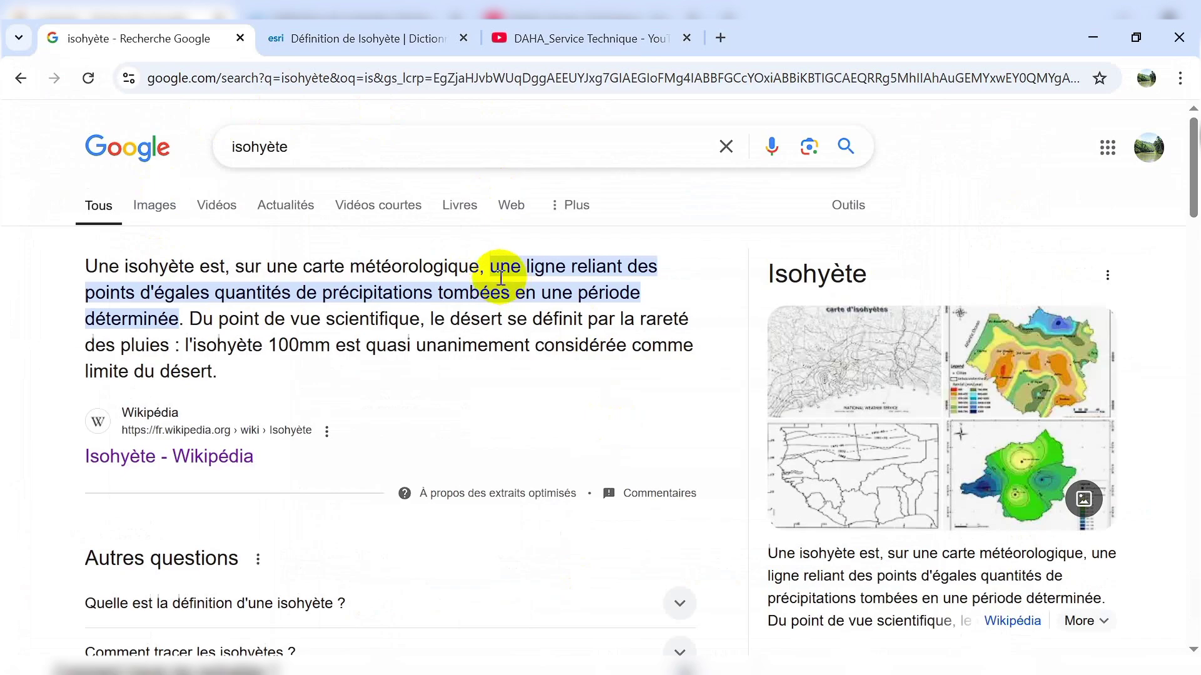
Review the definition of isohyète in the Google results in Chrome, and return to the contour dialog in QGIS
{"action": "left_click_drag", "start_coordinate": [525, 270], "coordinate": [587, 269]}
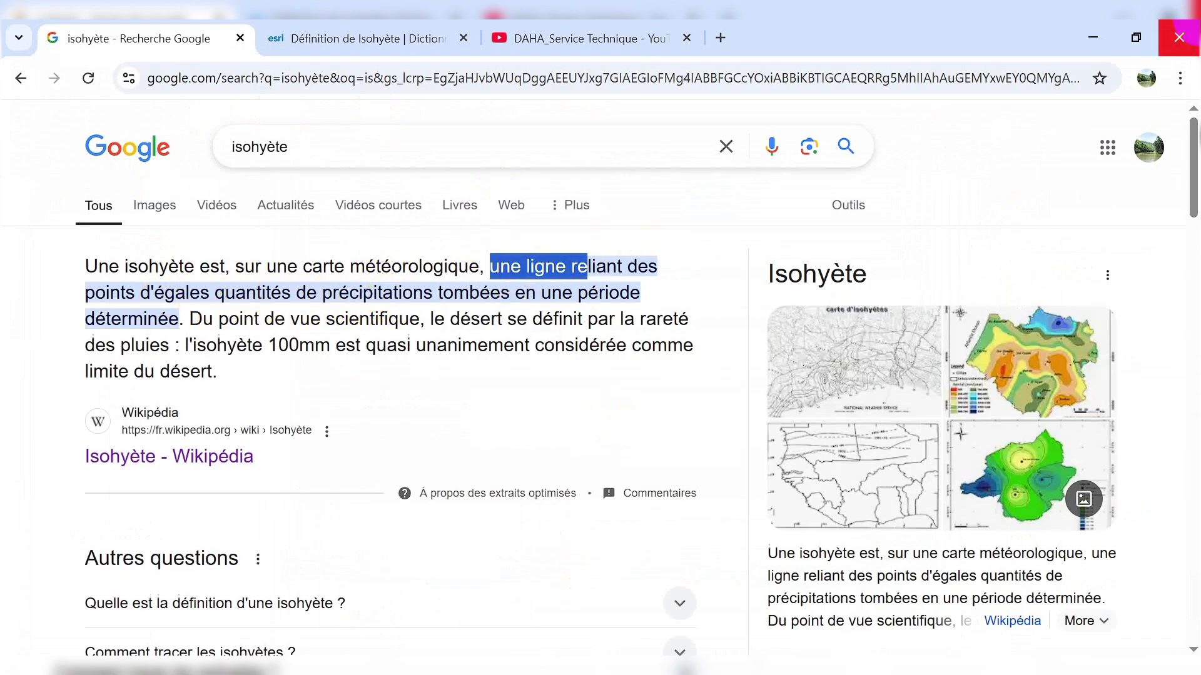
{"action": "left_click", "coordinate": [1088, 37]}
{"action": "left_click_drag", "start_coordinate": [619, 75], "coordinate": [606, 100]}
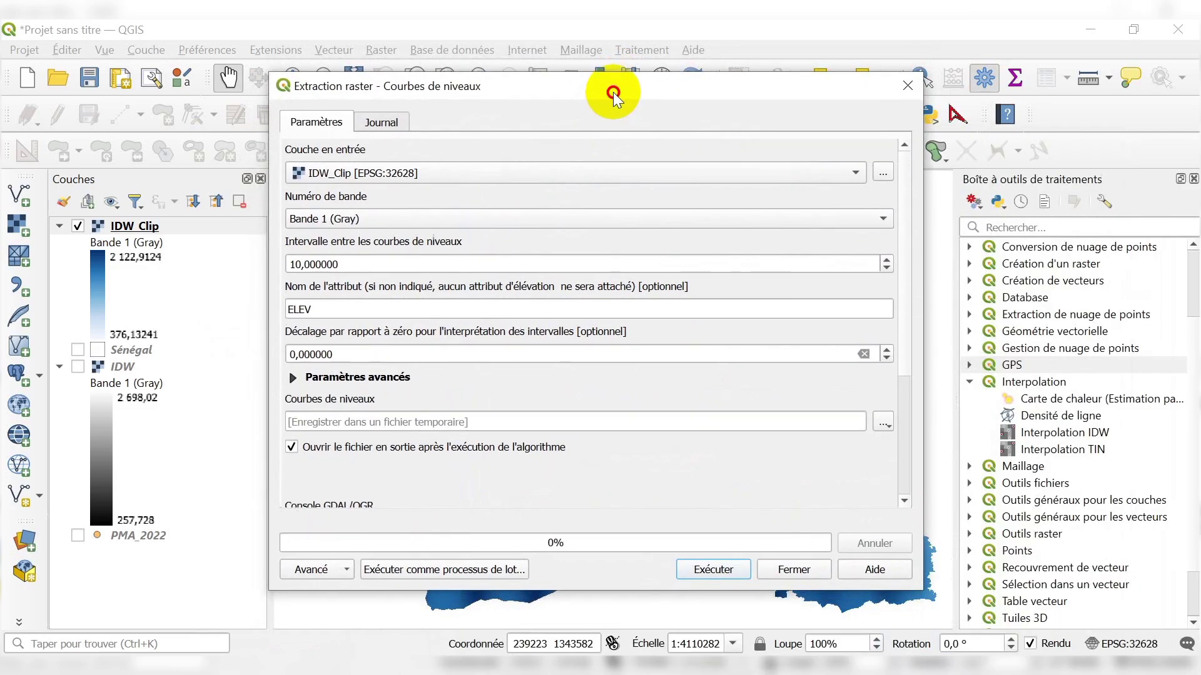
{"action": "left_click_drag", "start_coordinate": [613, 92], "coordinate": [604, 91]}
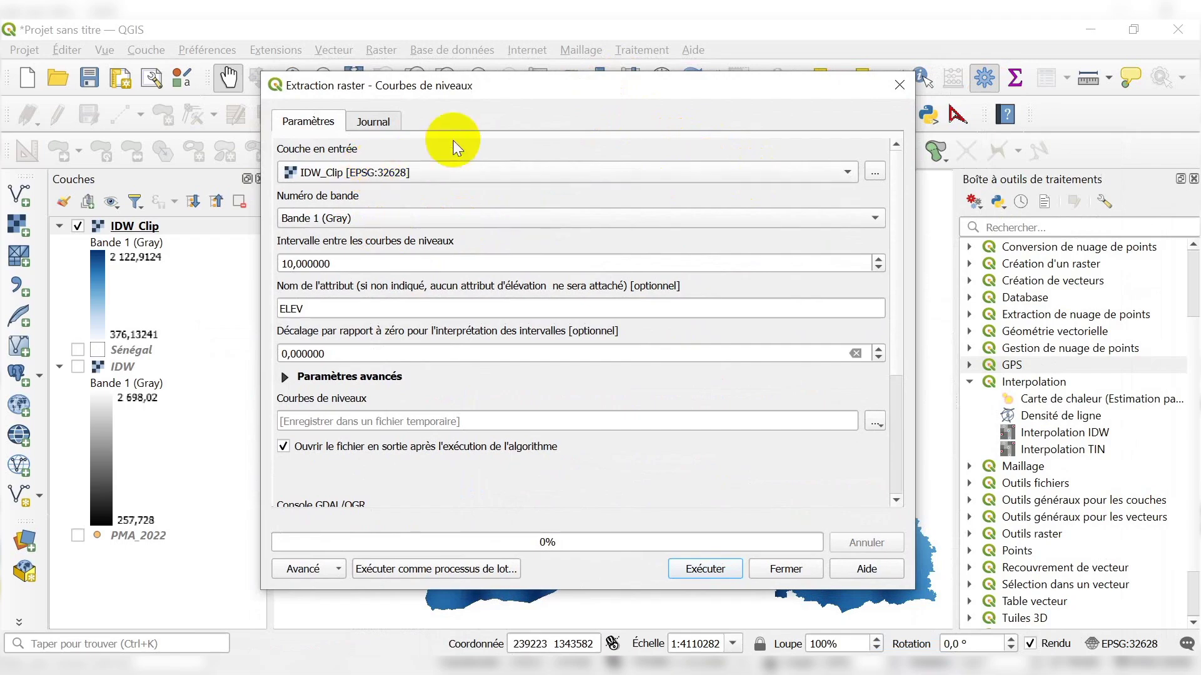
Choose IDW_Clip as the contour input layer and set the interval between contours to 100
{"action": "left_click", "coordinate": [369, 175]}
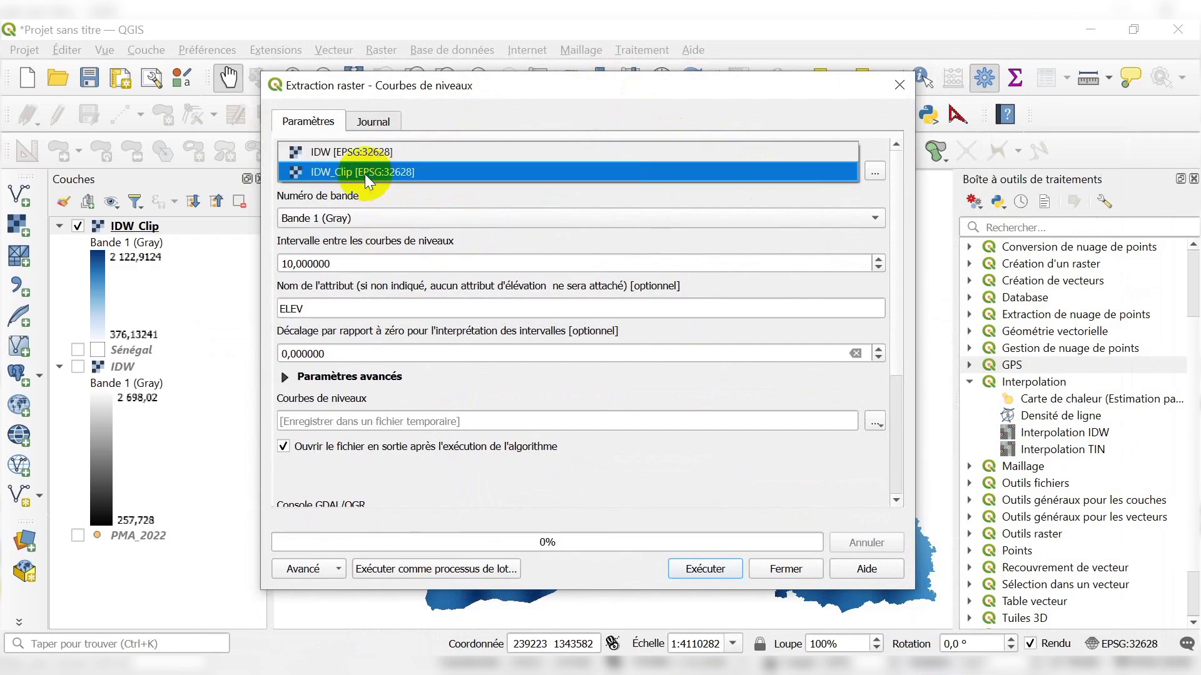
{"action": "left_click", "coordinate": [361, 173]}
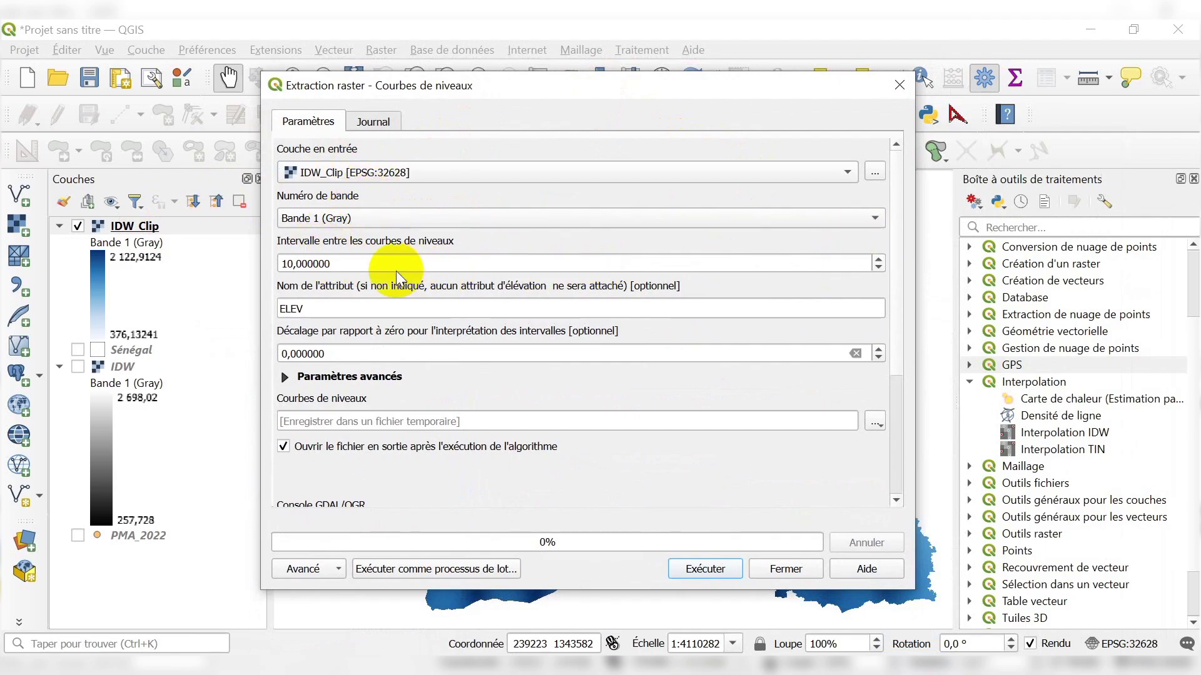
{"action": "left_click", "coordinate": [280, 266]}
{"action": "left_click_drag", "start_coordinate": [354, 264], "coordinate": [267, 261]}
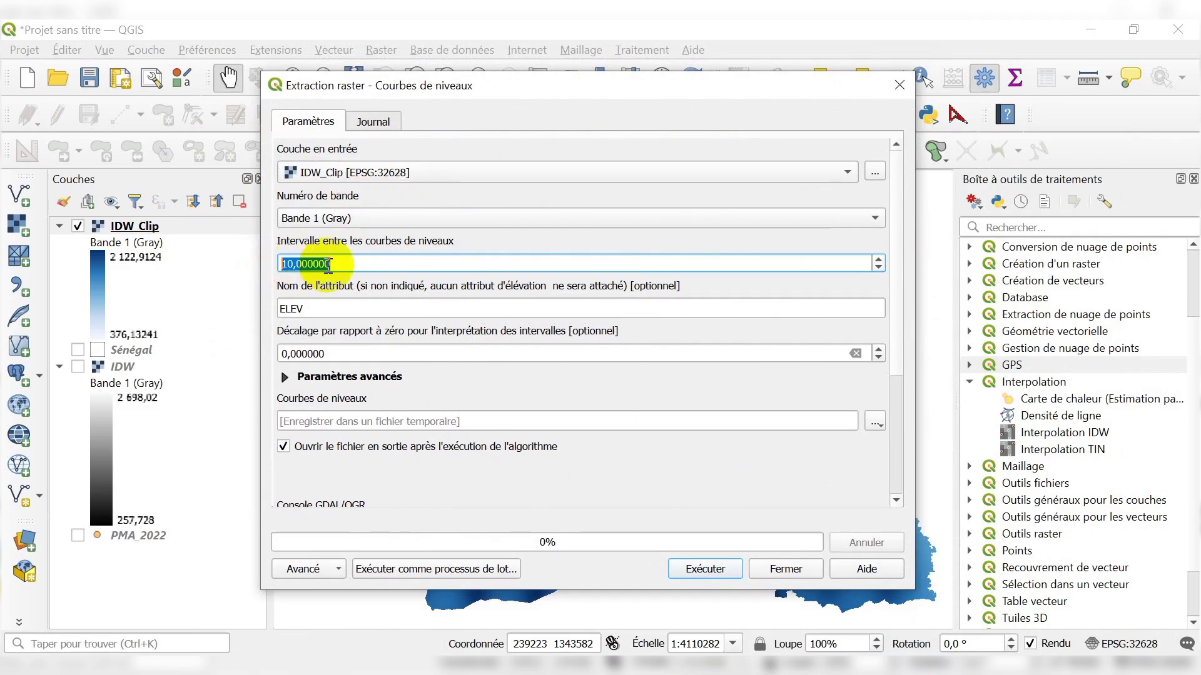
{"action": "left_click_drag", "start_coordinate": [349, 263], "coordinate": [269, 260]}
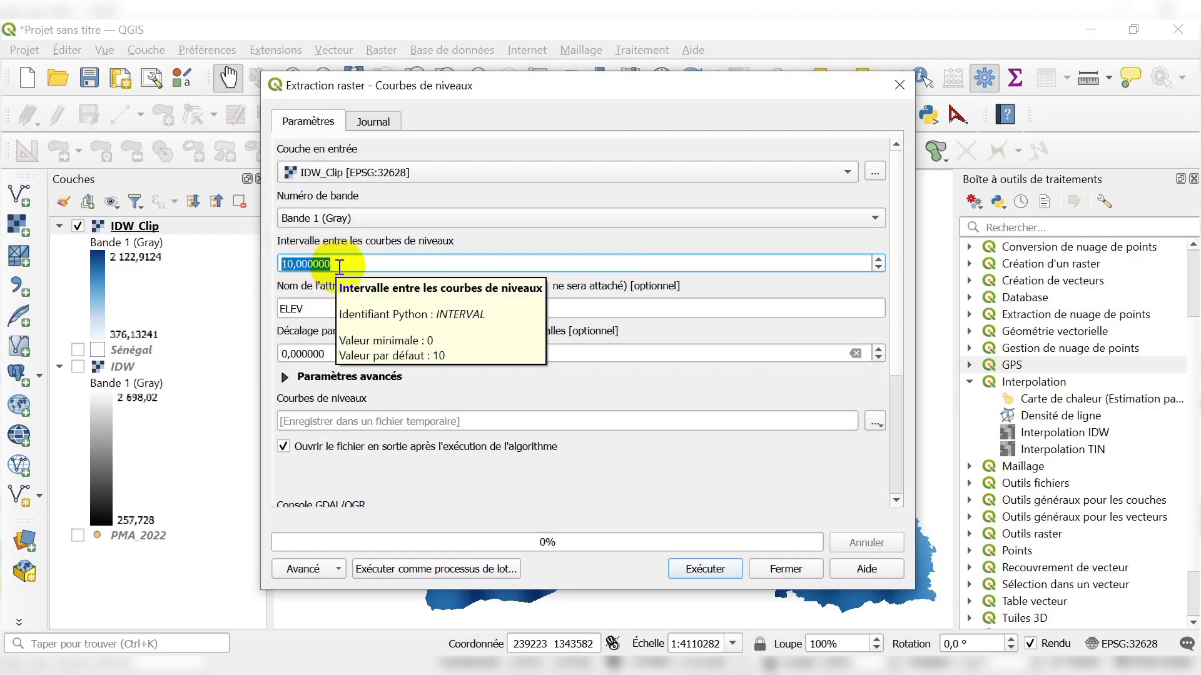
{"action": "type", "text": "1"}
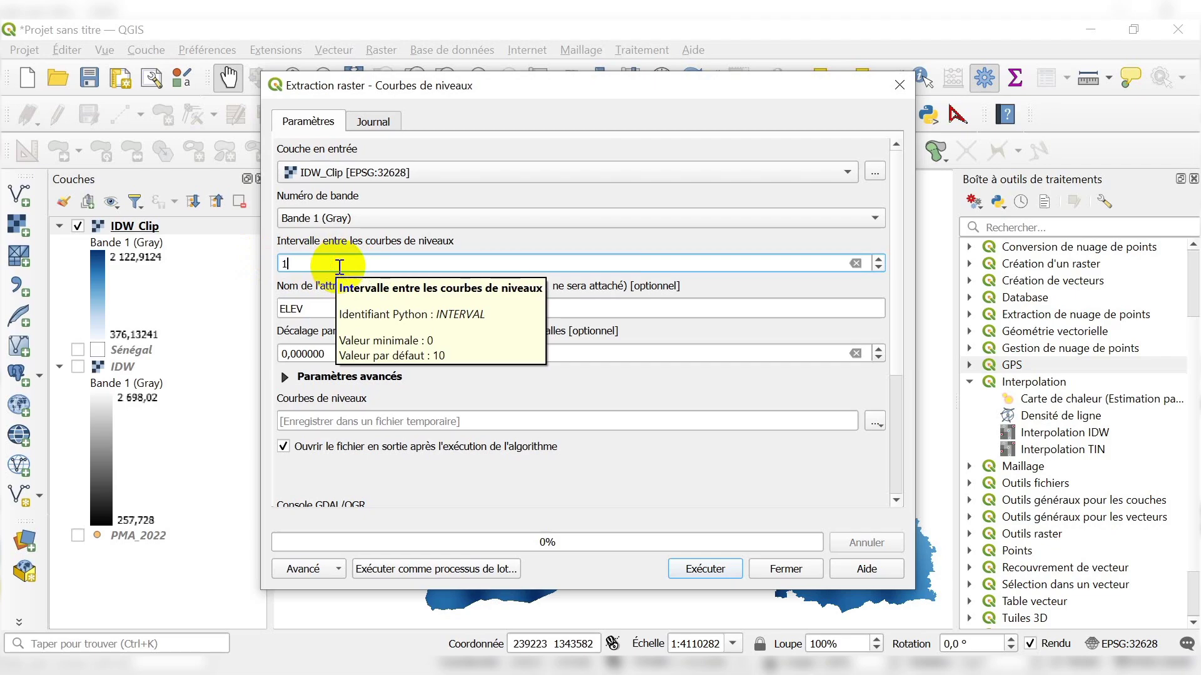
{"action": "type", "text": "00"}
{"action": "key", "text": "Return"}
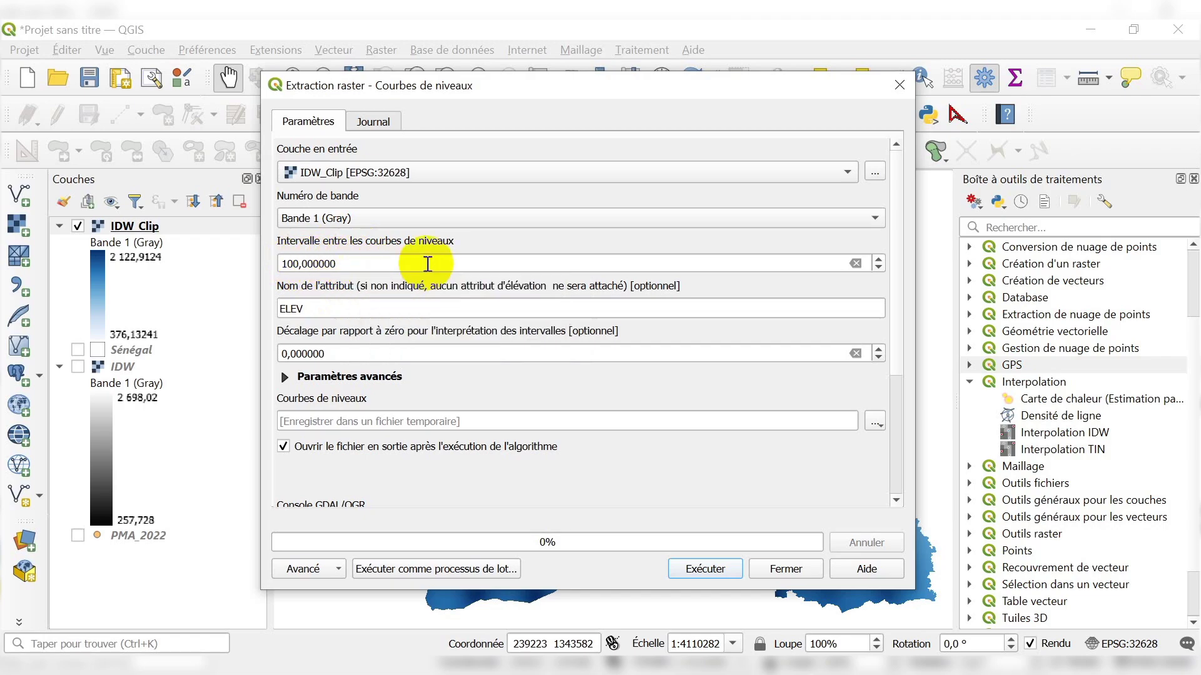
{"action": "mouse_move", "coordinate": [527, 90]}
{"action": "left_mouse_down"}
{"action": "mouse_move", "coordinate": [673, 134]}
{"action": "mouse_move", "coordinate": [490, 77]}
{"action": "mouse_move", "coordinate": [520, 89]}
{"action": "left_mouse_up"}
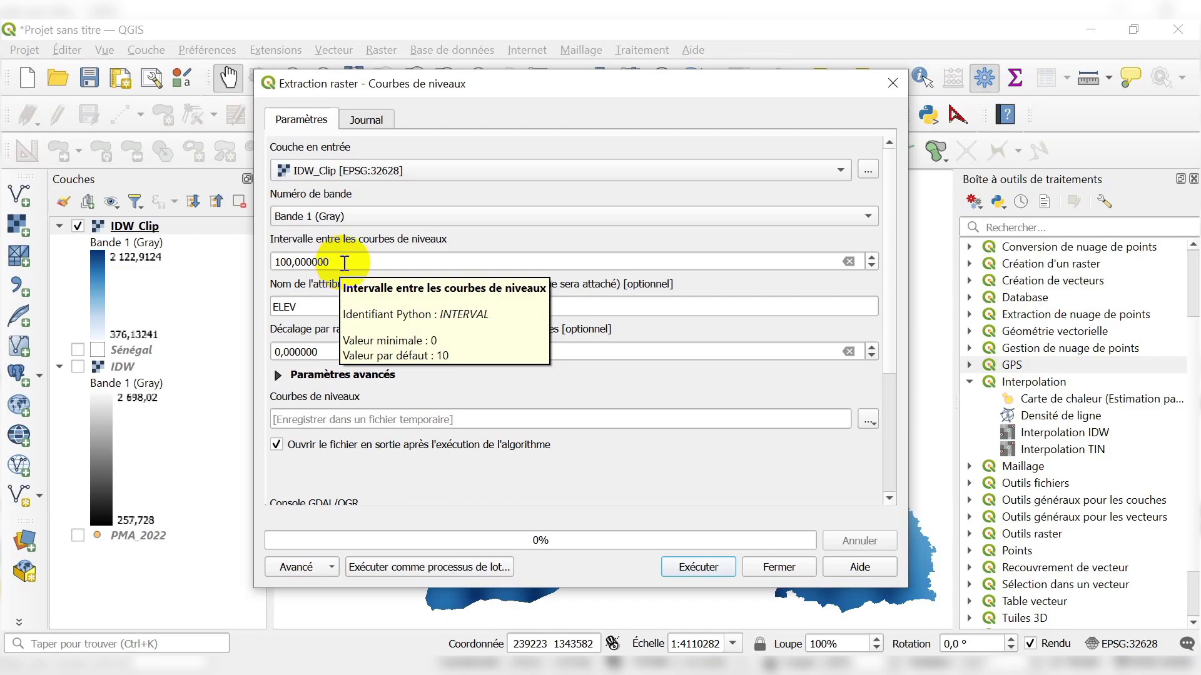
{"action": "left_click", "coordinate": [343, 262]}
{"action": "double_click", "coordinate": [344, 262]}
{"action": "left_click", "coordinate": [337, 262]}
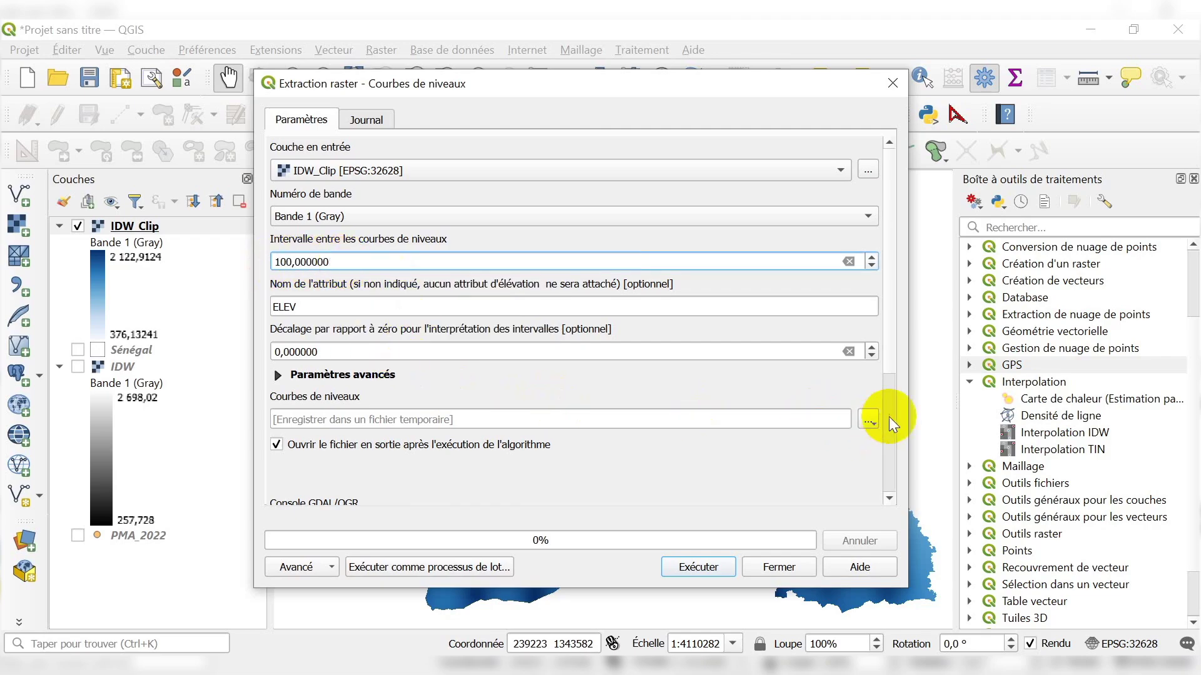
Set the contour output to a GeoPackage file named Isohyètes in the OUPUT/Isohyetes folder
{"action": "left_click", "coordinate": [888, 363]}
{"action": "scroll", "coordinate": [888, 375], "scroll_direction": "down", "scroll_amount": 3}
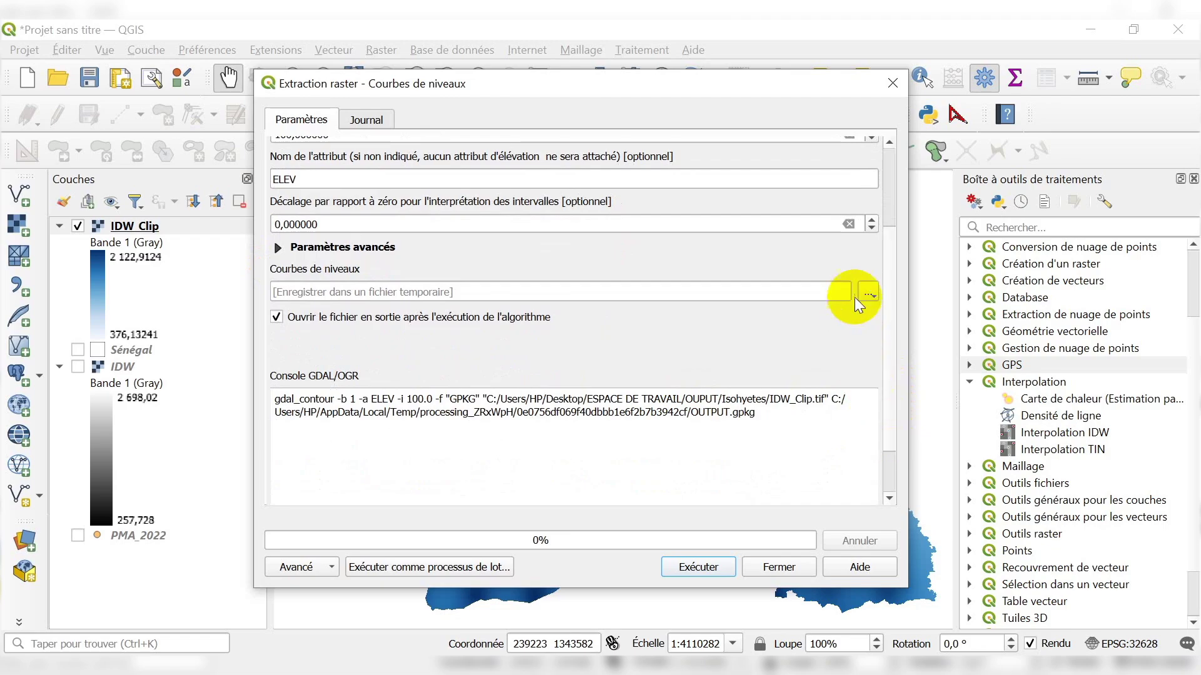
{"action": "left_click", "coordinate": [868, 293]}
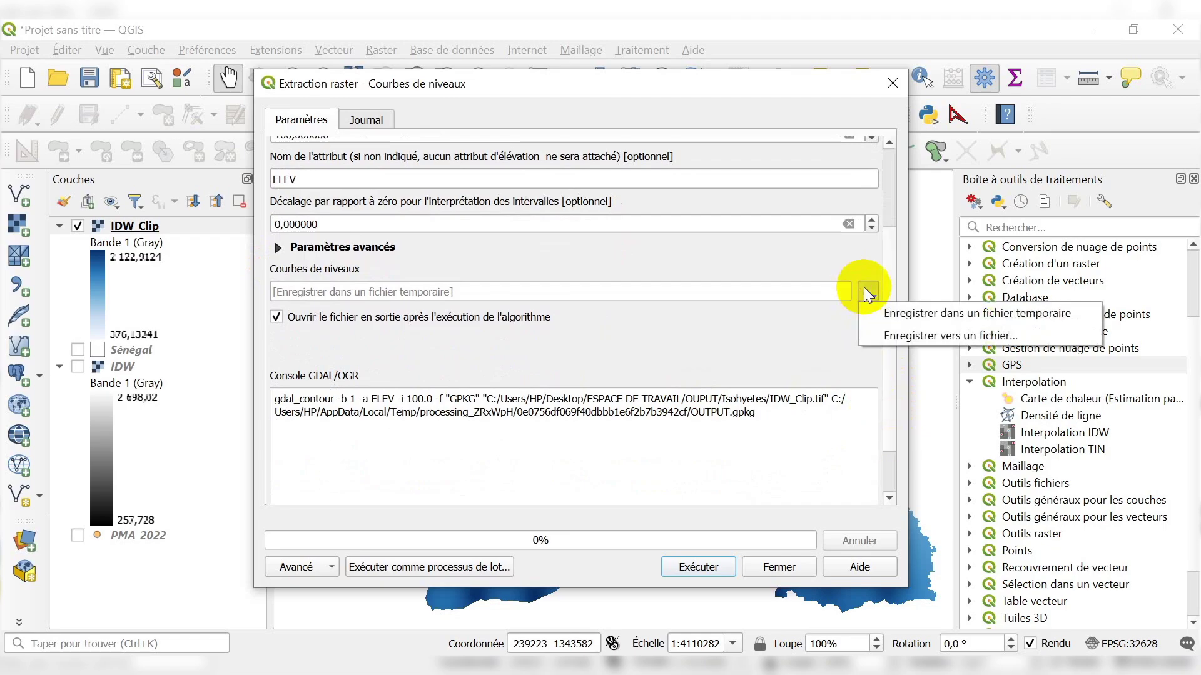
{"action": "left_click", "coordinate": [894, 334]}
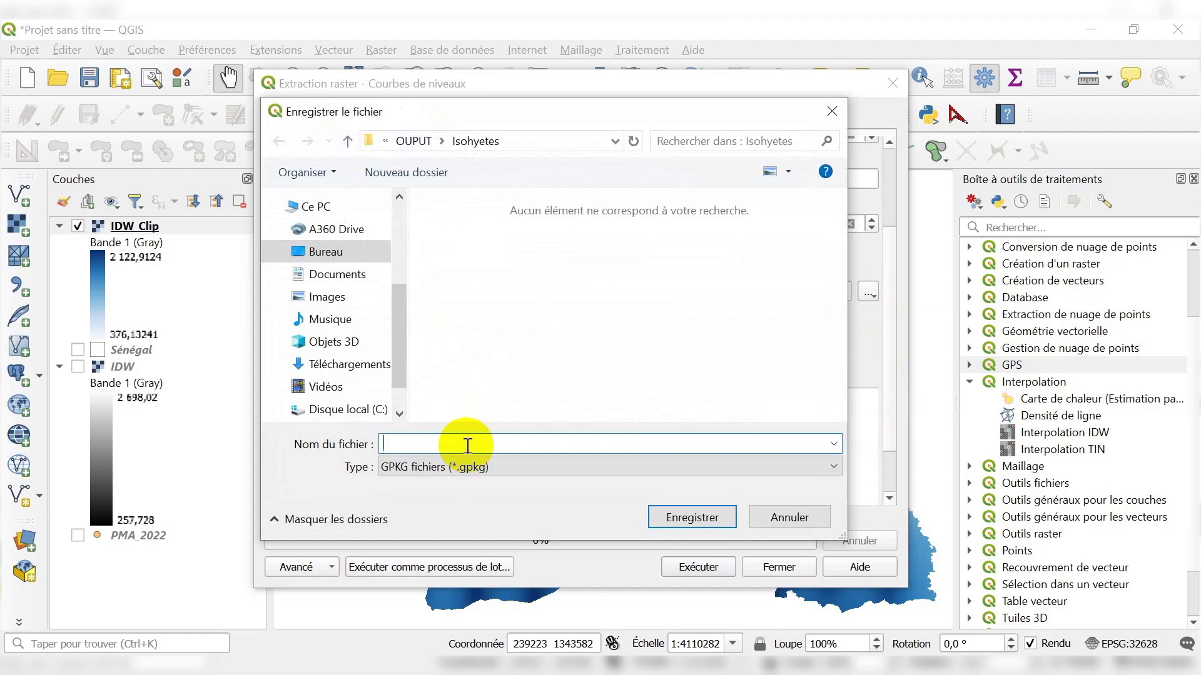
{"action": "type", "text": "Isohyetes"}
{"action": "left_click", "coordinate": [415, 444]}
{"action": "key", "text": "BackSpace"}
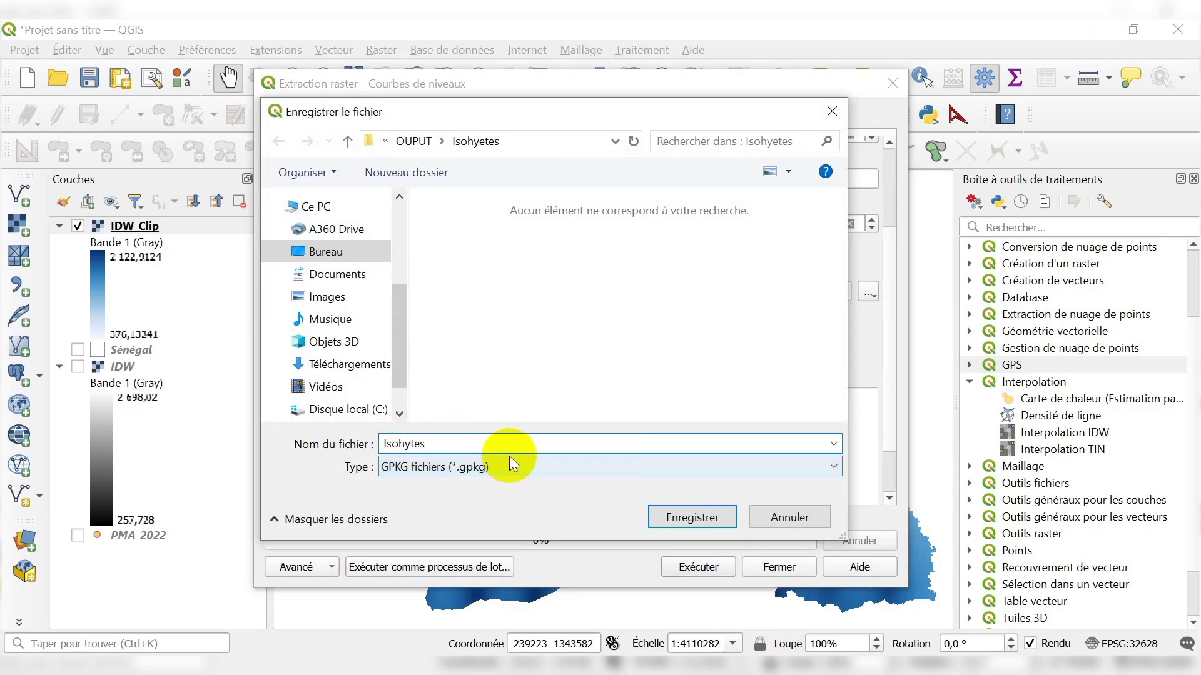
{"action": "type", "text": "è"}
{"action": "left_click", "coordinate": [665, 517]}
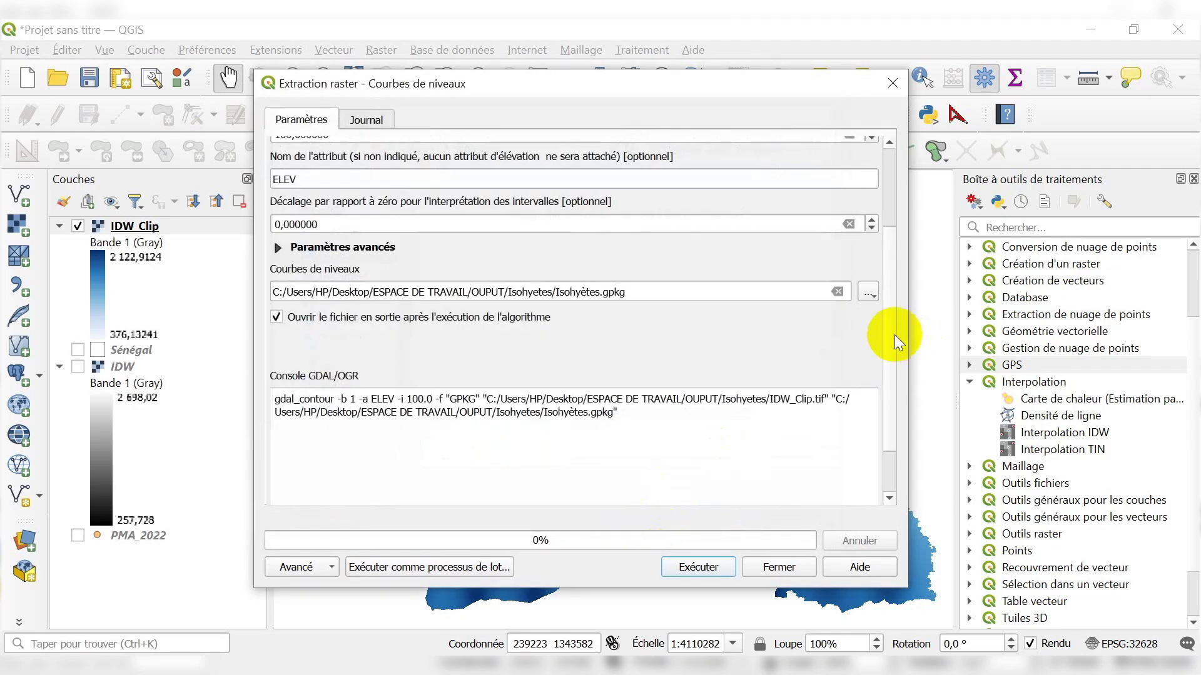
Run the contour extraction with the ELEV attribute name kept, and close the tool once it completes
{"action": "left_click_drag", "start_coordinate": [891, 385], "coordinate": [894, 183]}
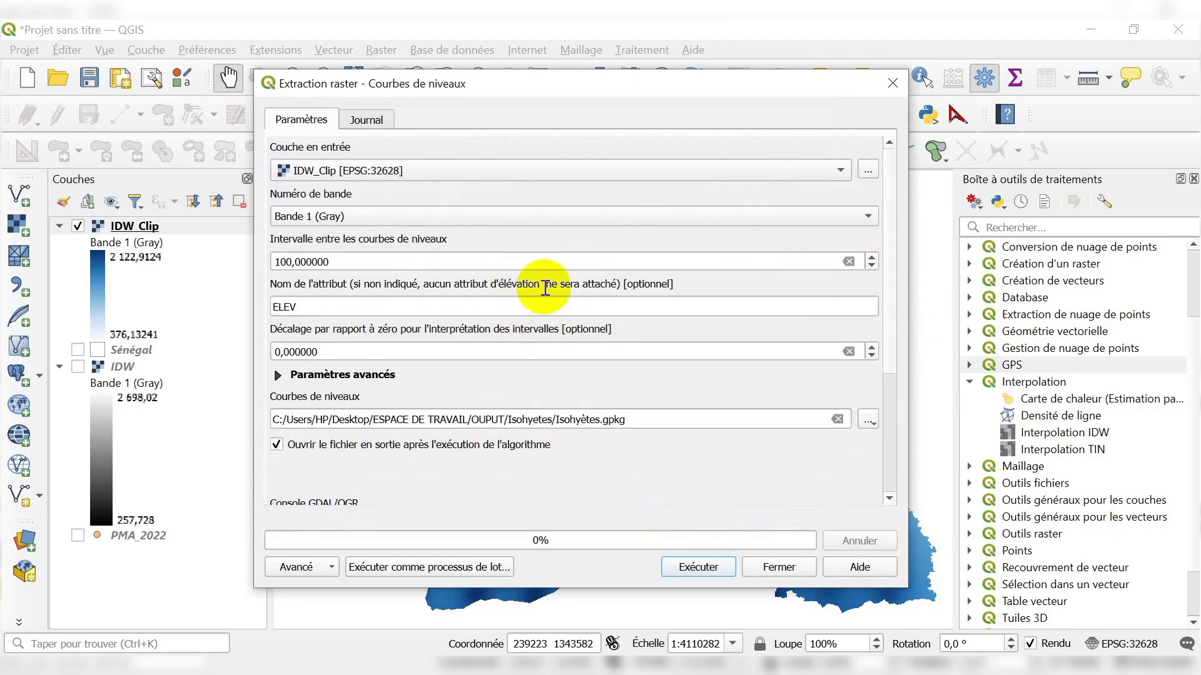
{"action": "left_click", "coordinate": [318, 308]}
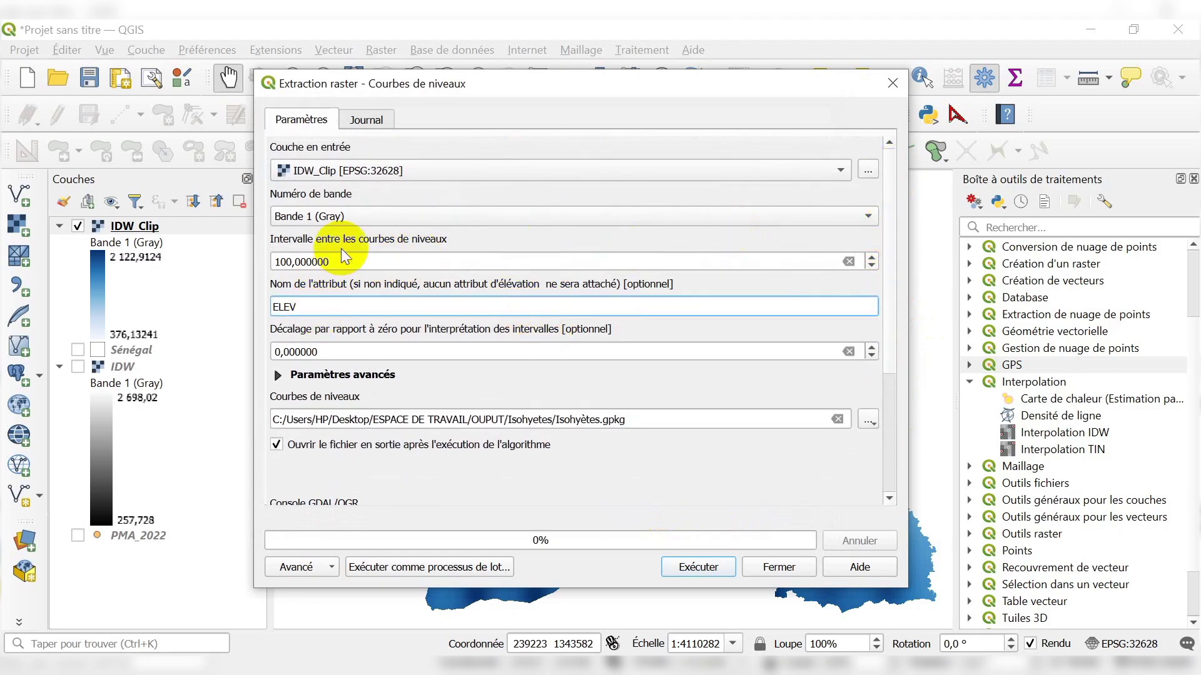
{"action": "left_click", "coordinate": [699, 567]}
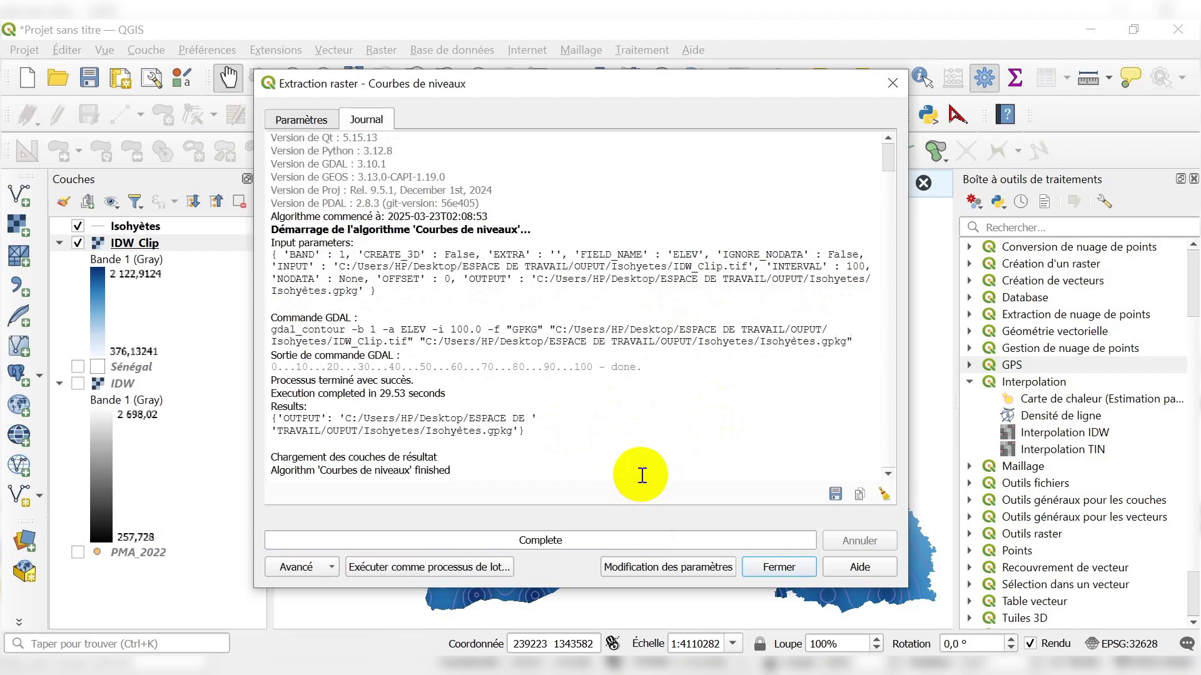
{"action": "left_click", "coordinate": [775, 567]}
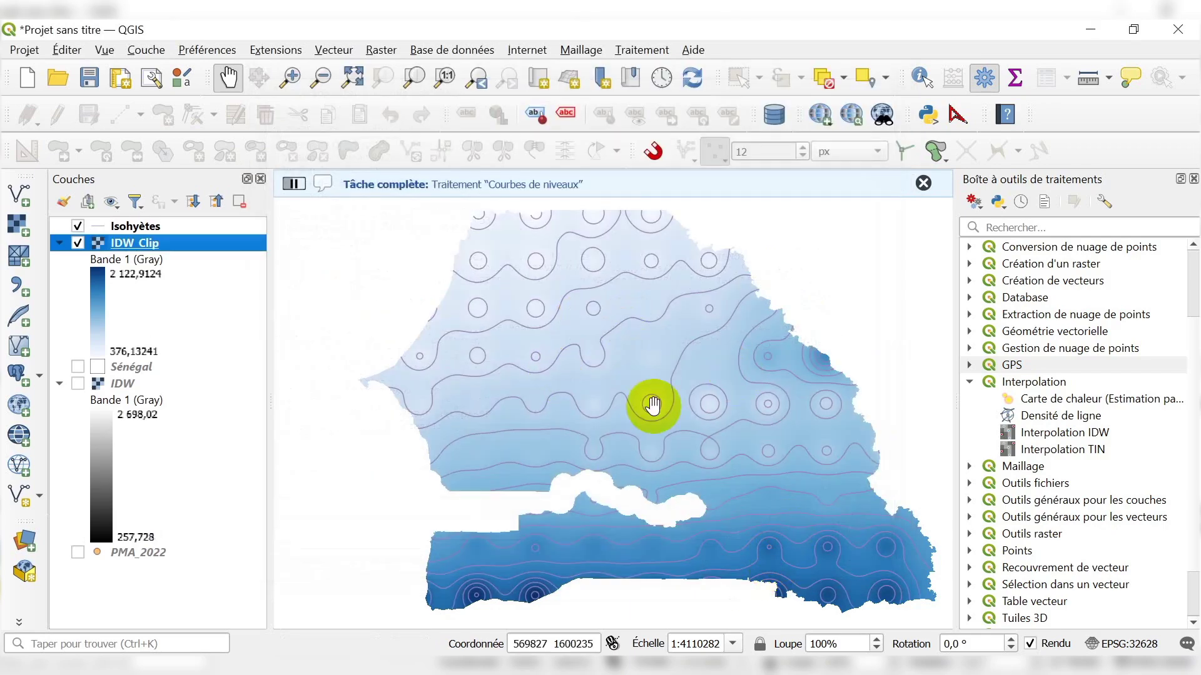
Hide the IDW_Clip raster and show the Sénégal boundary layer to examine the isohyet lines within the country outline
{"action": "left_click_drag", "start_coordinate": [602, 323], "coordinate": [559, 317]}
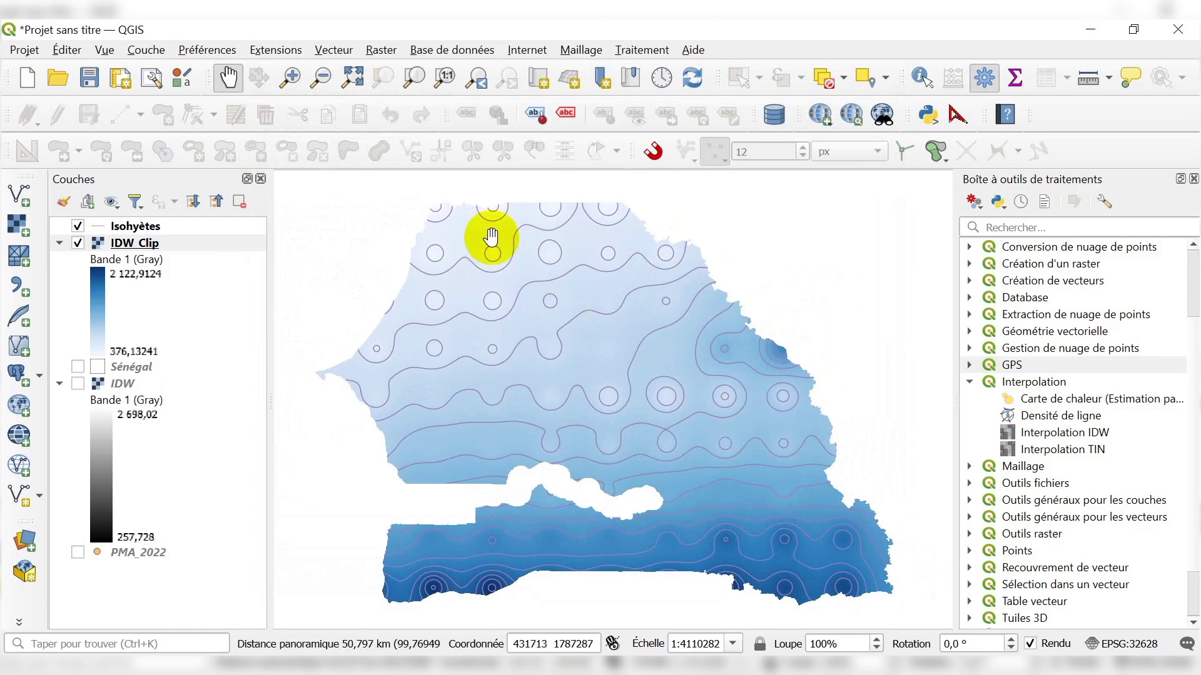
{"action": "left_click", "coordinate": [77, 243]}
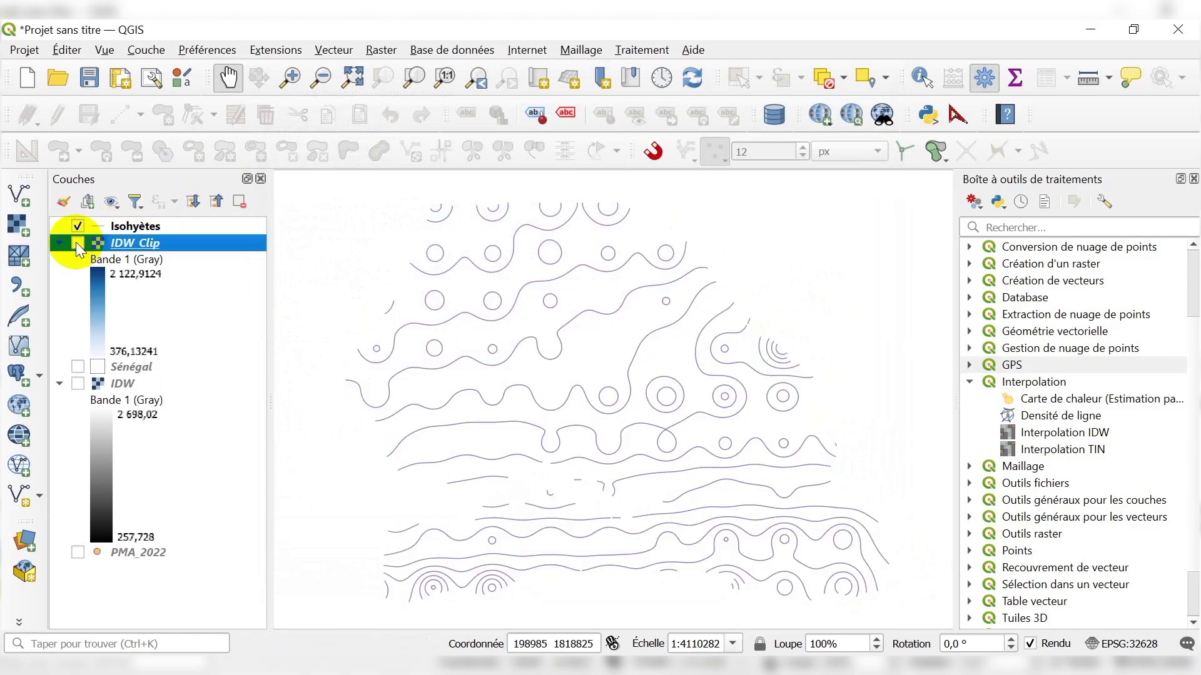
{"action": "left_click", "coordinate": [77, 242]}
{"action": "left_click", "coordinate": [76, 242]}
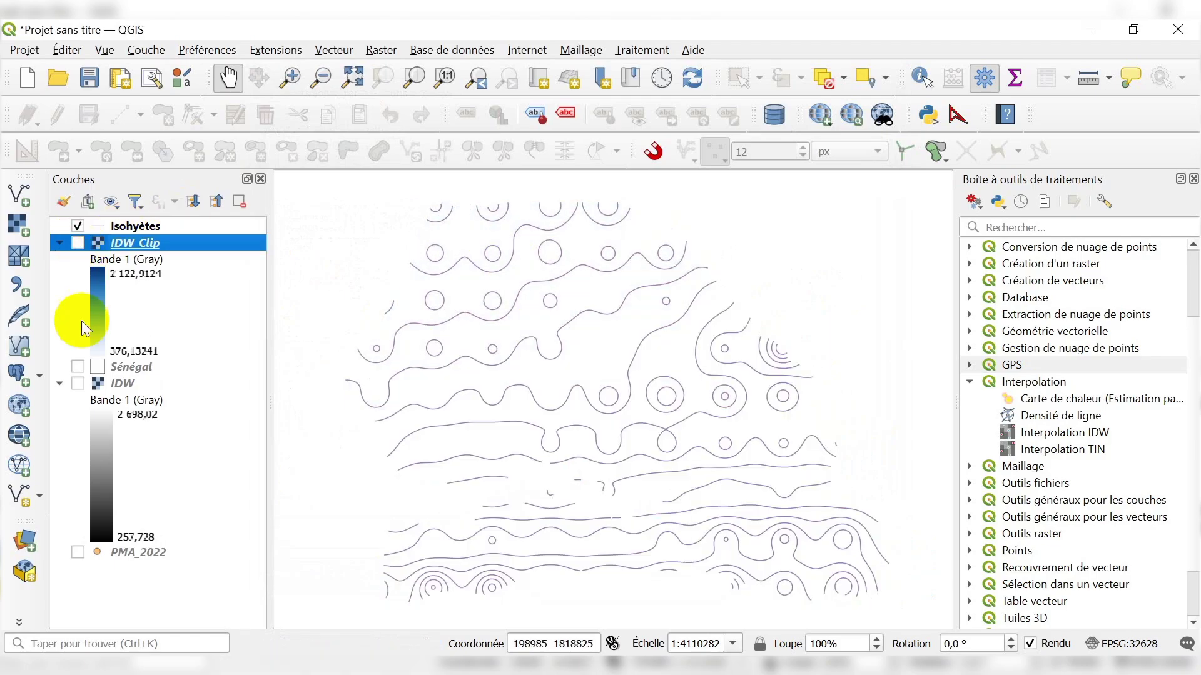
{"action": "left_click", "coordinate": [77, 366]}
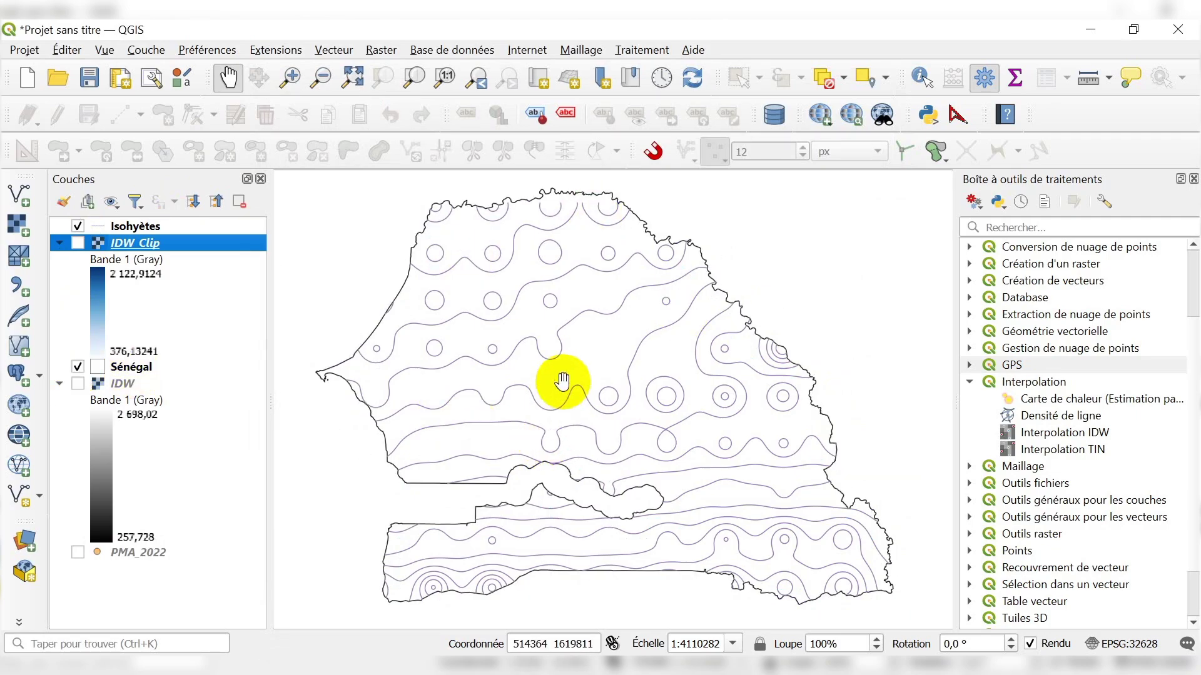
{"action": "scroll", "coordinate": [550, 349], "scroll_direction": "up", "scroll_amount": 1}
{"action": "scroll", "coordinate": [550, 348], "scroll_direction": "down", "scroll_amount": 1}
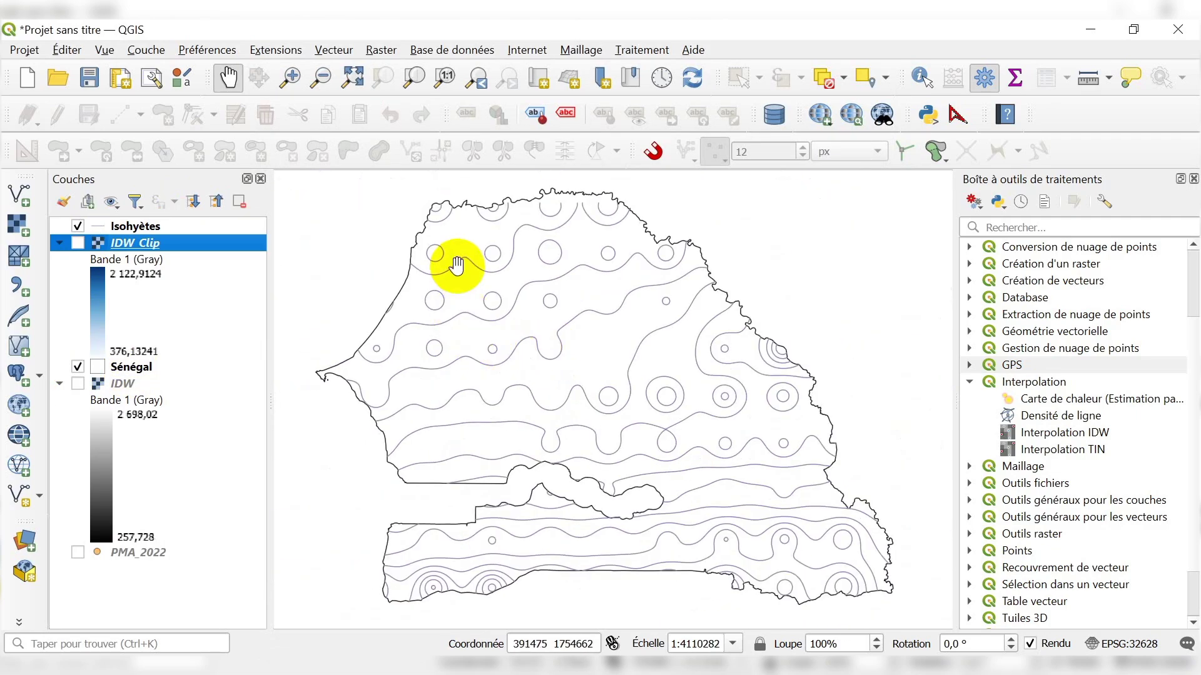
{"action": "scroll", "coordinate": [462, 242], "scroll_direction": "up", "scroll_amount": 1}
{"action": "scroll", "coordinate": [463, 243], "scroll_direction": "down", "scroll_amount": 1}
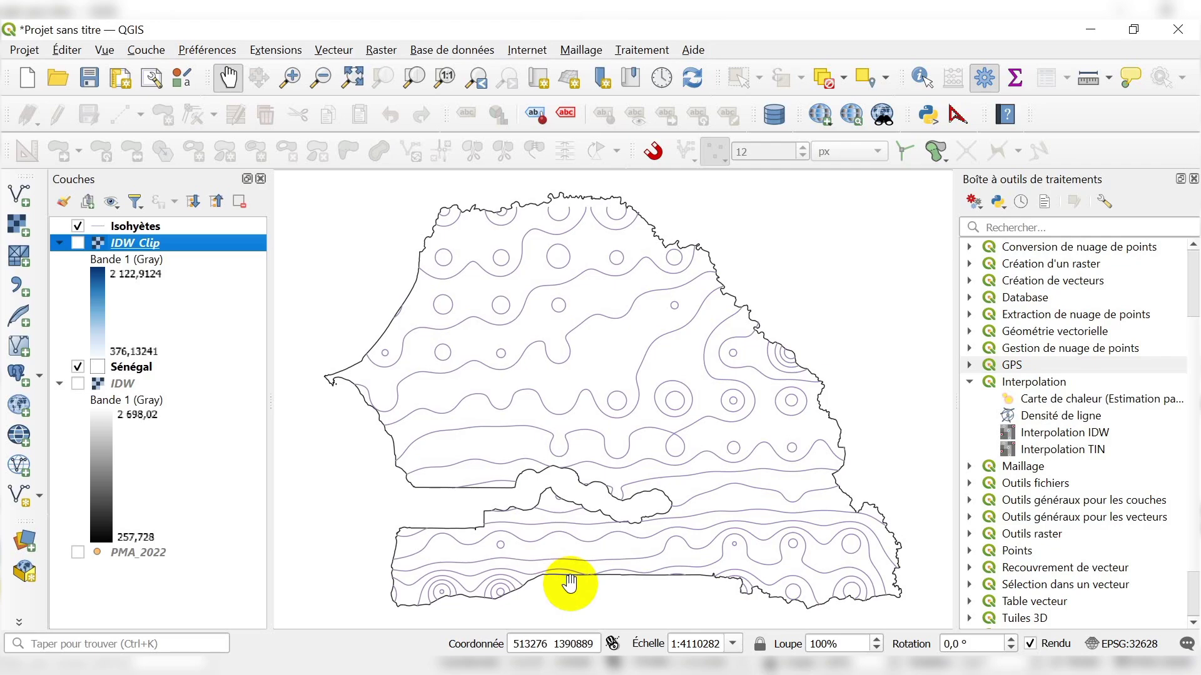
{"action": "scroll", "coordinate": [769, 579], "scroll_direction": "up", "scroll_amount": 1}
{"action": "scroll", "coordinate": [769, 576], "scroll_direction": "down", "scroll_amount": 1}
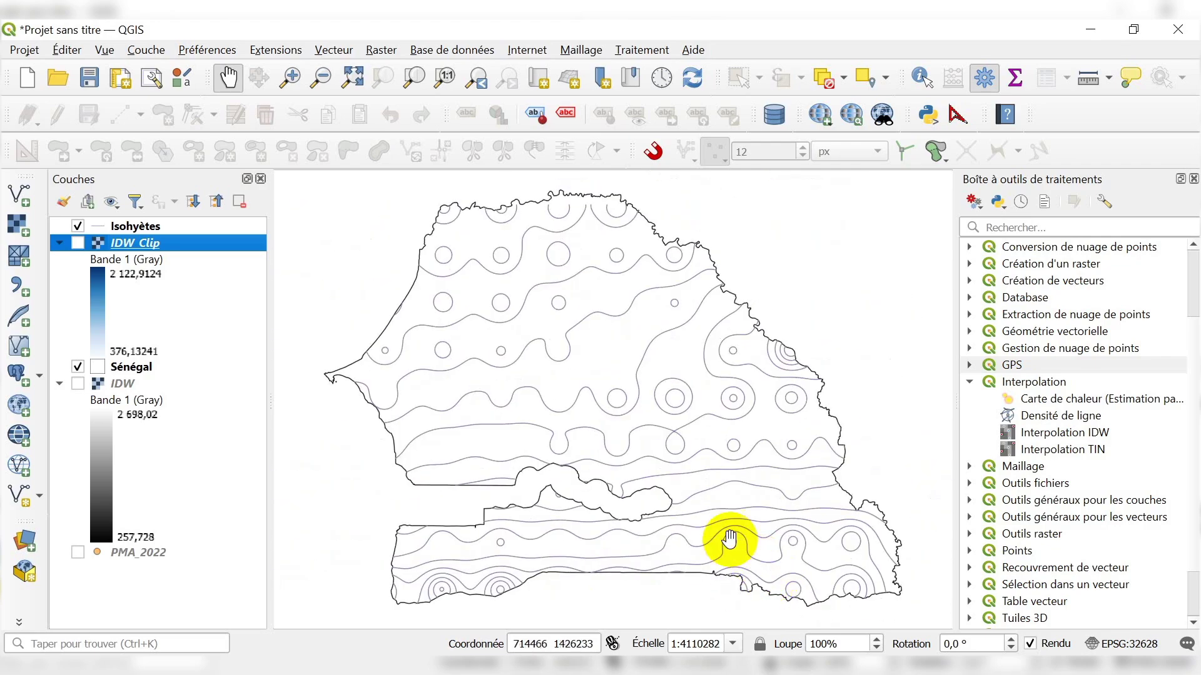
{"action": "left_click", "coordinate": [136, 227]}
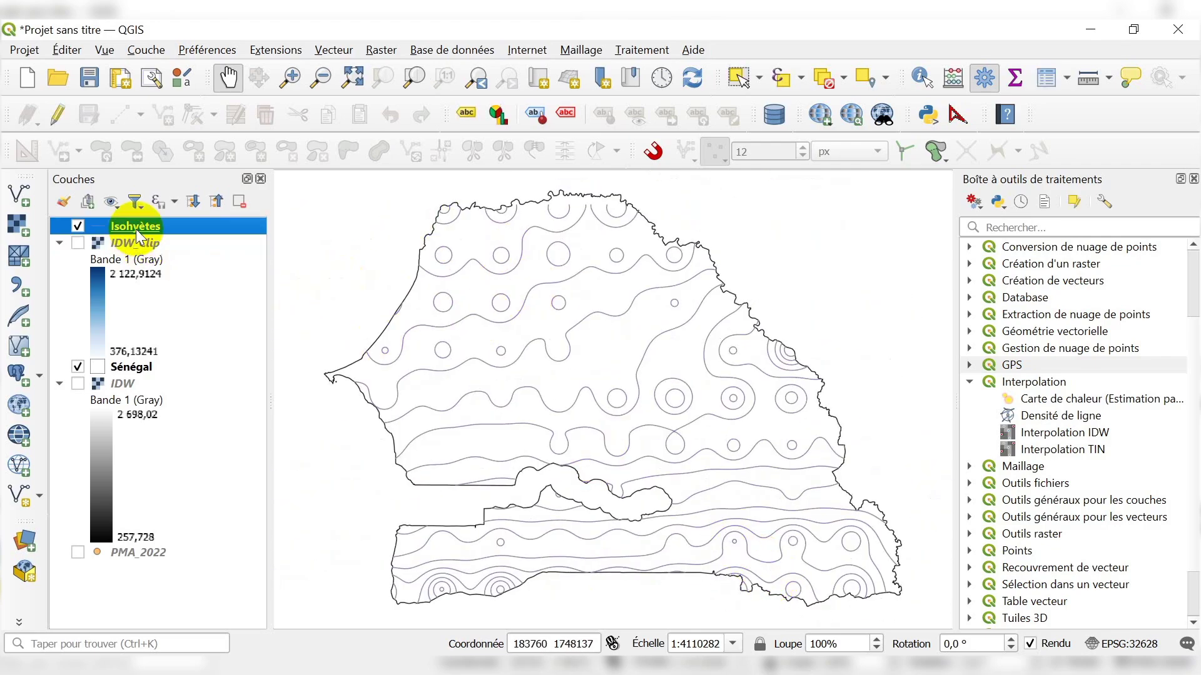
{"action": "right_click", "coordinate": [129, 227]}
{"action": "left_click", "coordinate": [107, 227]}
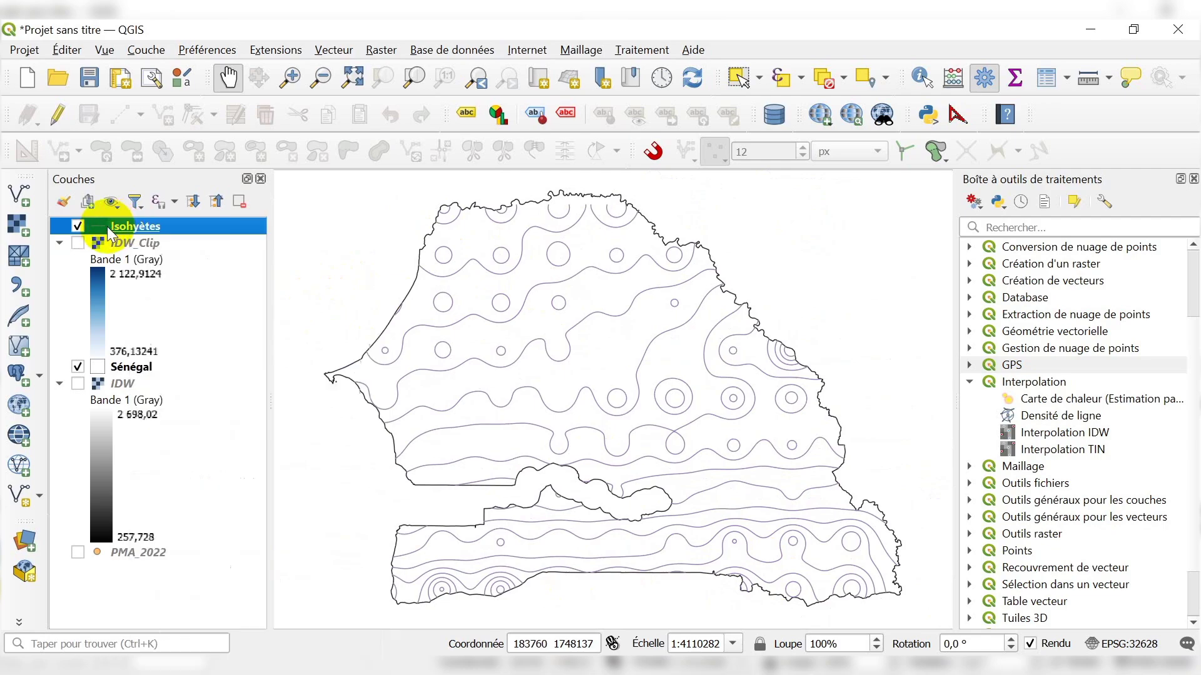
{"action": "right_click", "coordinate": [126, 232]}
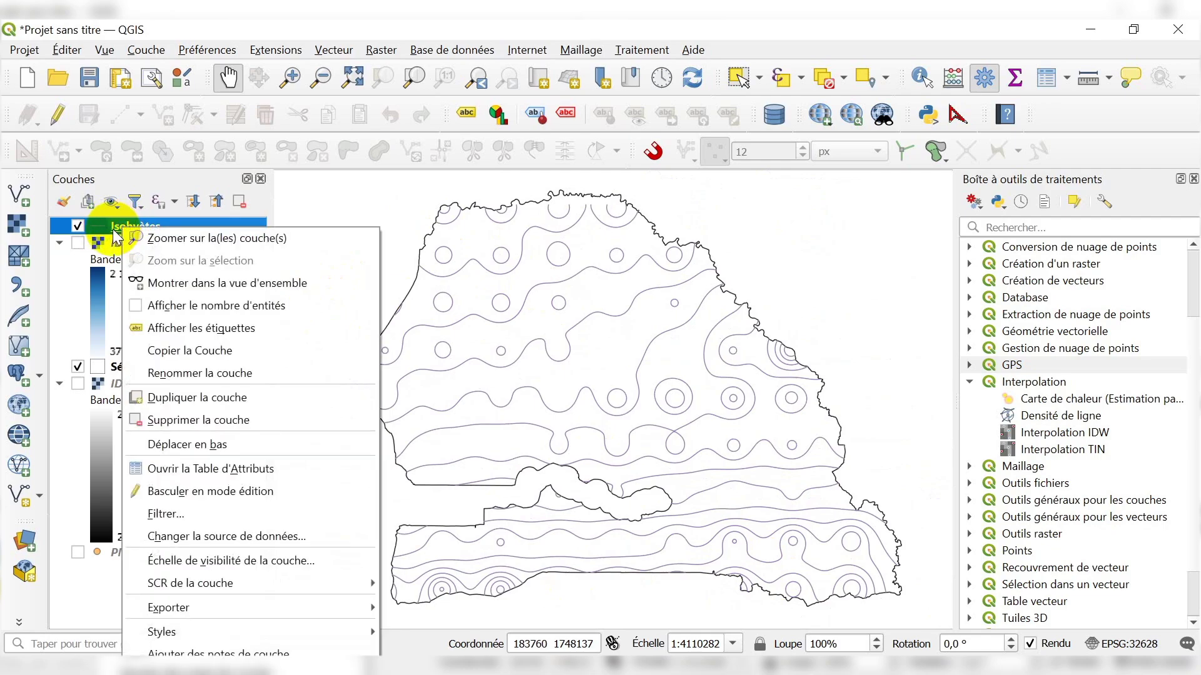
{"action": "left_click", "coordinate": [407, 179]}
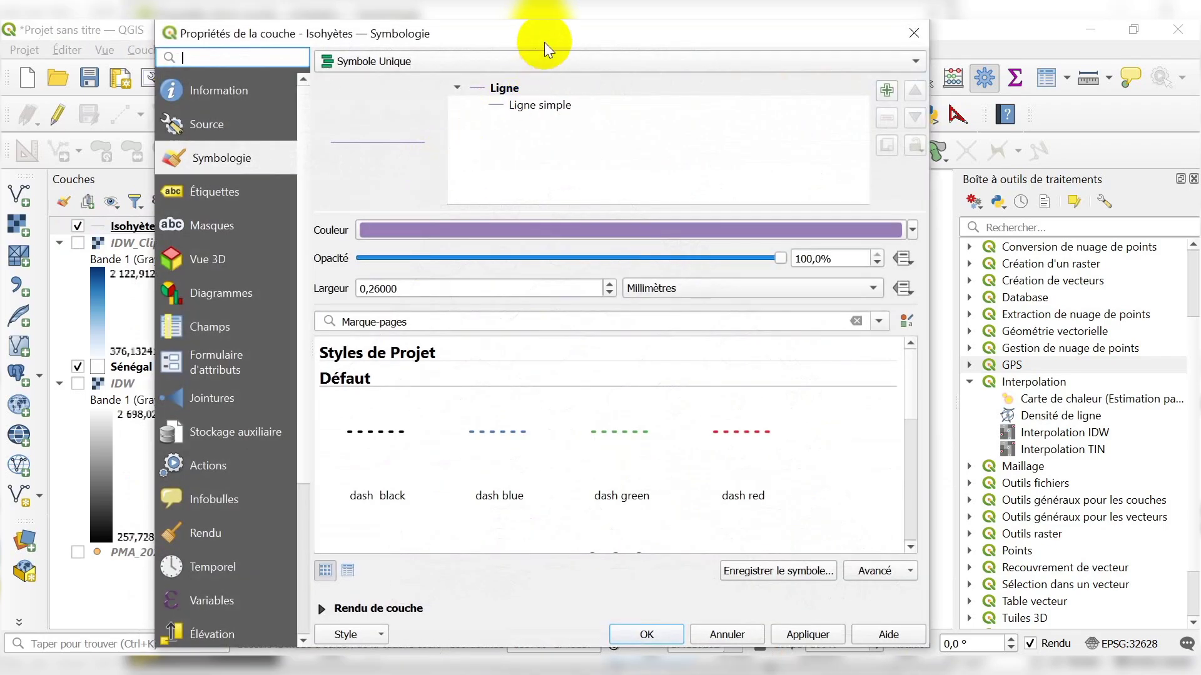
{"action": "left_click_drag", "start_coordinate": [553, 26], "coordinate": [525, 40]}
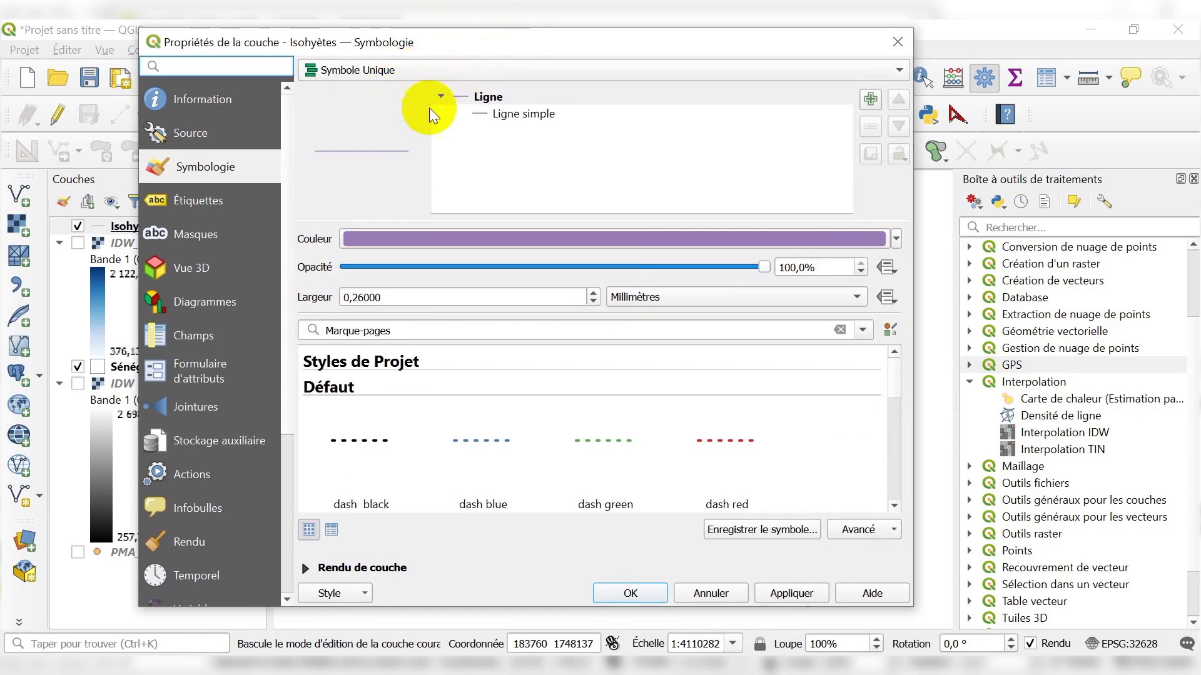
{"action": "left_click", "coordinate": [239, 167]}
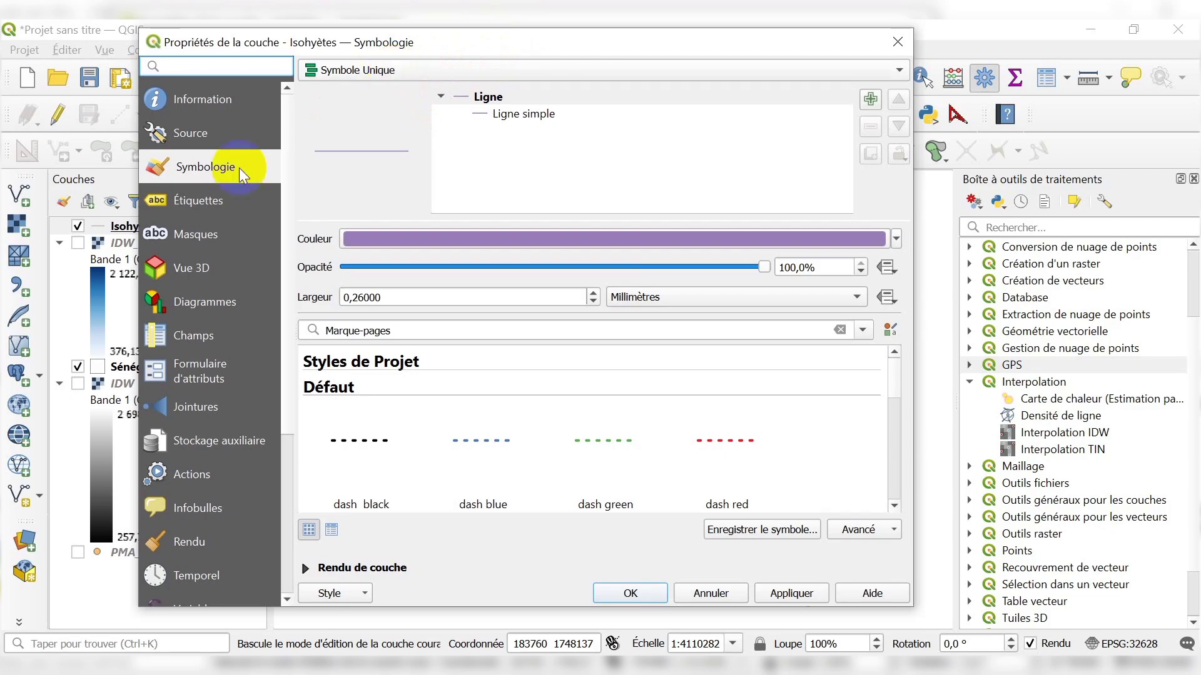
{"action": "left_click", "coordinate": [218, 201]}
{"action": "left_click", "coordinate": [414, 74]}
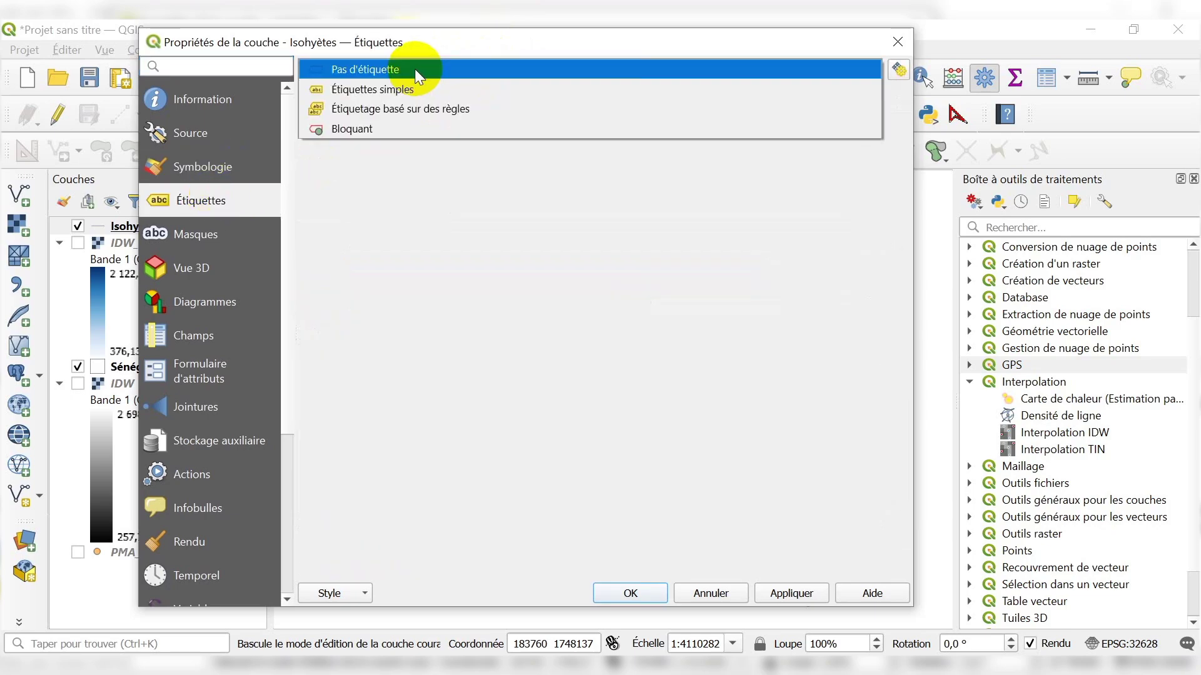
{"action": "left_click", "coordinate": [417, 87]}
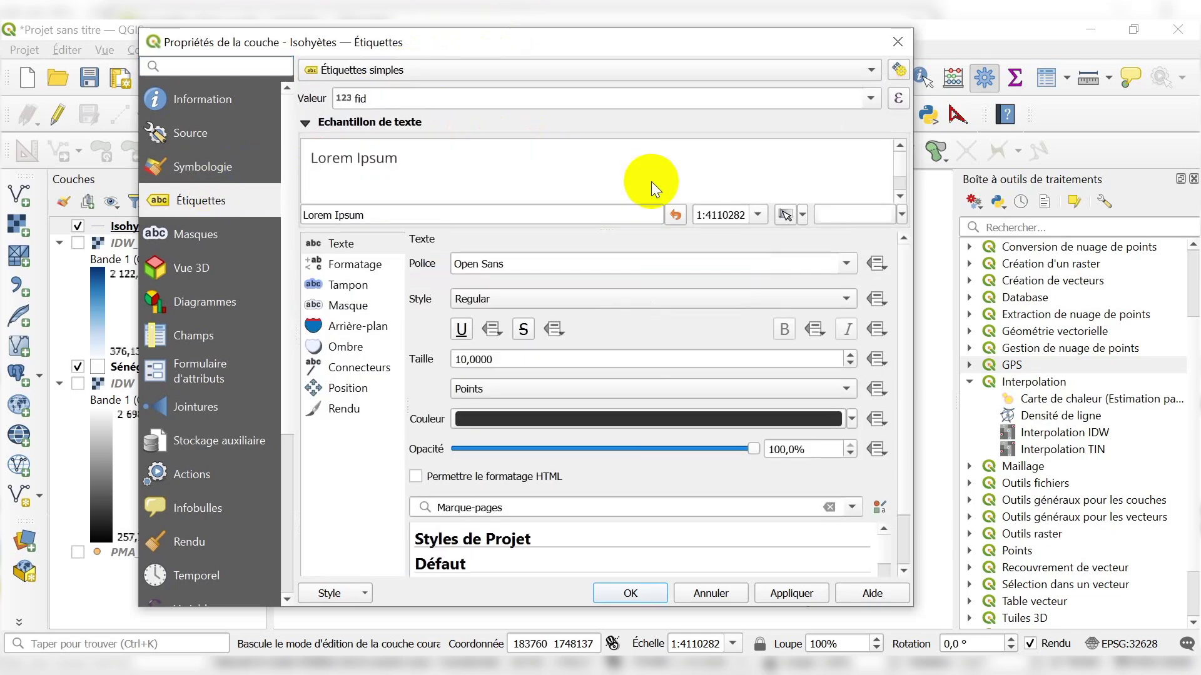
{"action": "left_click", "coordinate": [870, 98]}
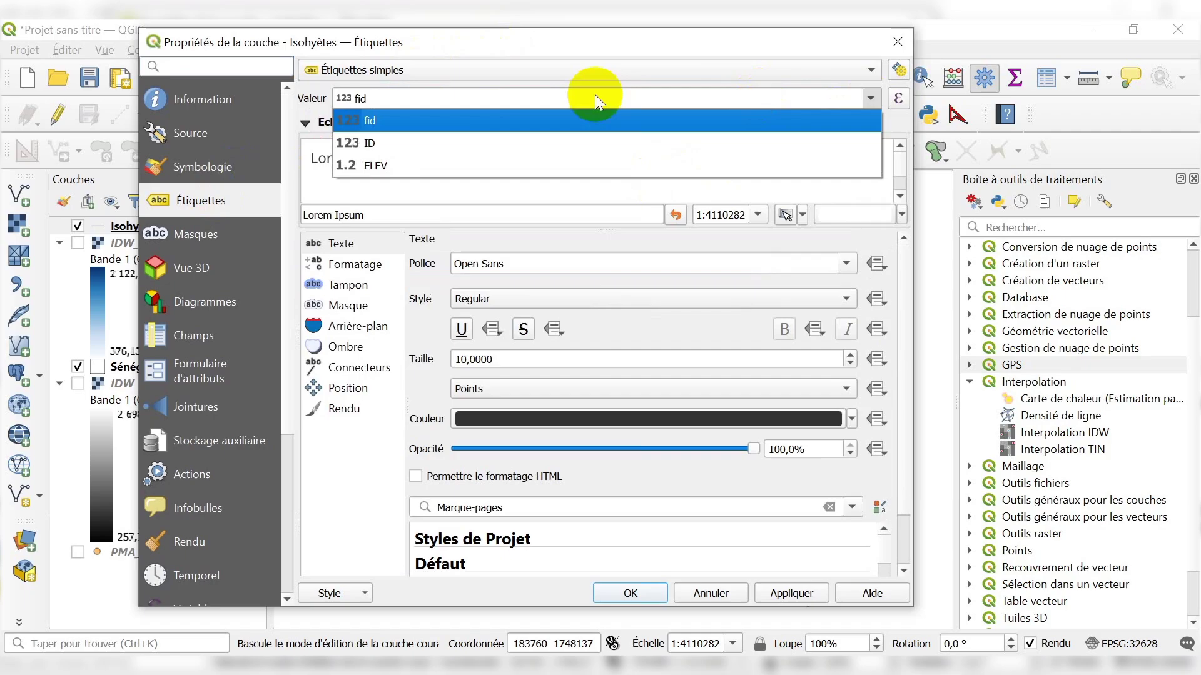
{"action": "left_click", "coordinate": [382, 165]}
{"action": "left_click", "coordinate": [896, 41]}
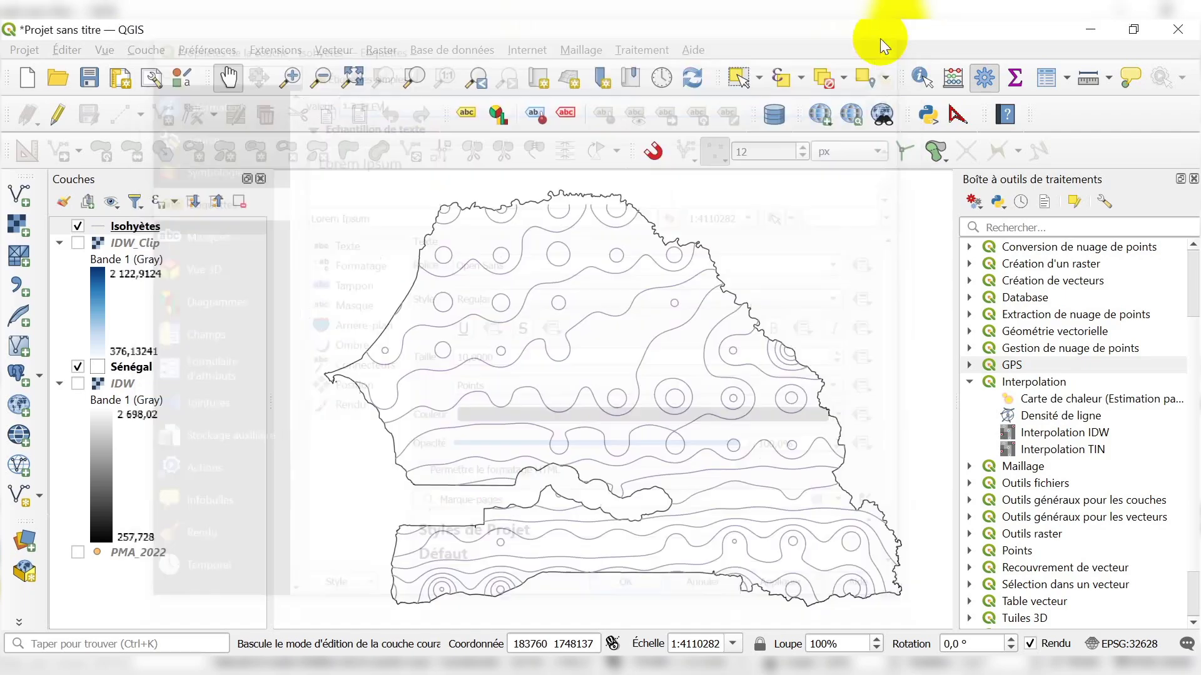
Examine the ELEV values throughout the attribute table of the Isohyètes layer, and close the table
{"action": "left_click", "coordinate": [1048, 77]}
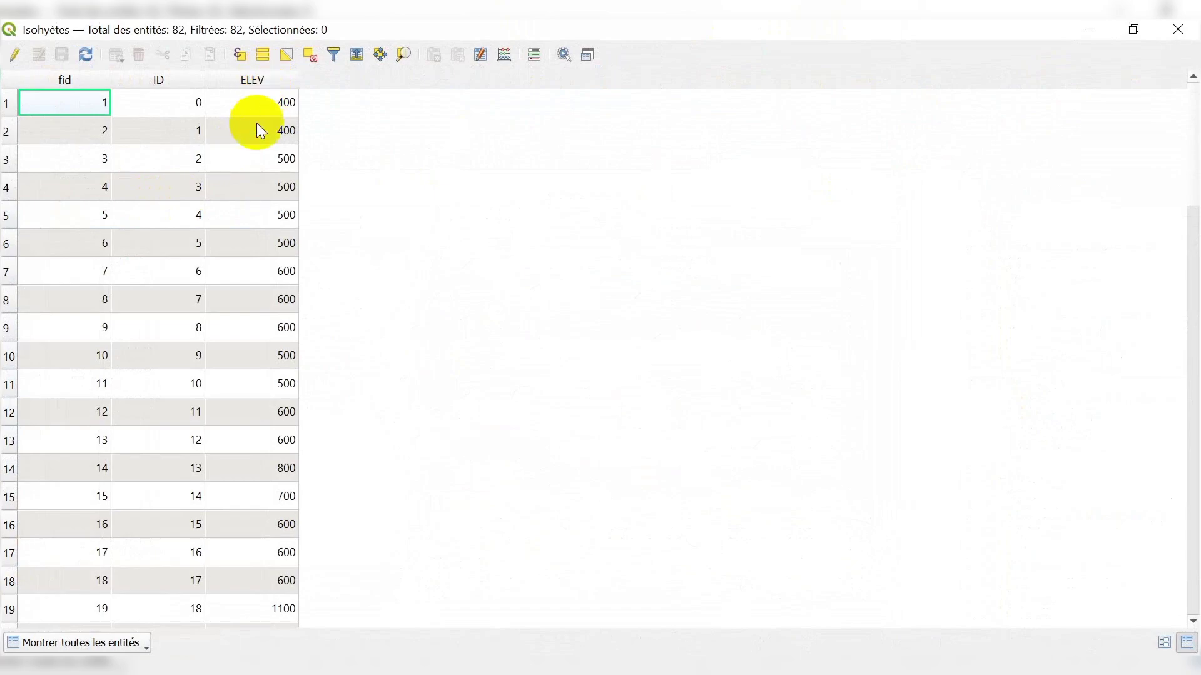
{"action": "scroll", "coordinate": [261, 131], "scroll_direction": "down", "scroll_amount": 20}
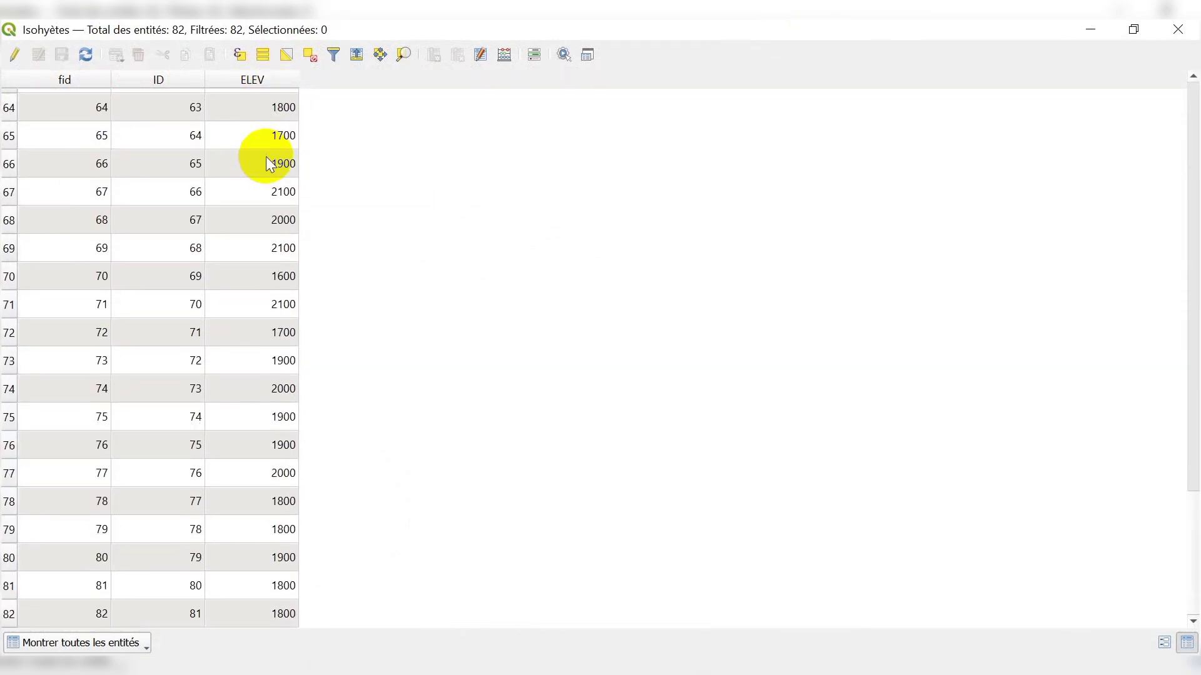
{"action": "scroll", "coordinate": [270, 164], "scroll_direction": "up", "scroll_amount": 10}
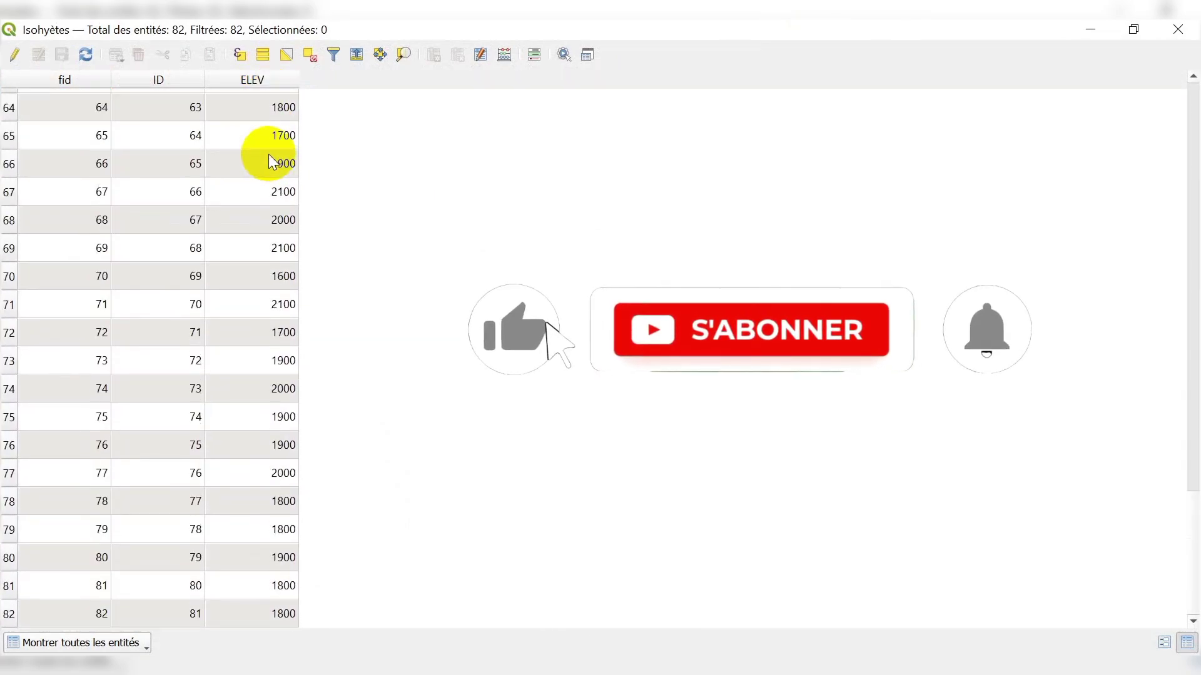
{"action": "scroll", "coordinate": [268, 167], "scroll_direction": "up", "scroll_amount": 17}
{"action": "scroll", "coordinate": [283, 129], "scroll_direction": "up", "scroll_amount": 4}
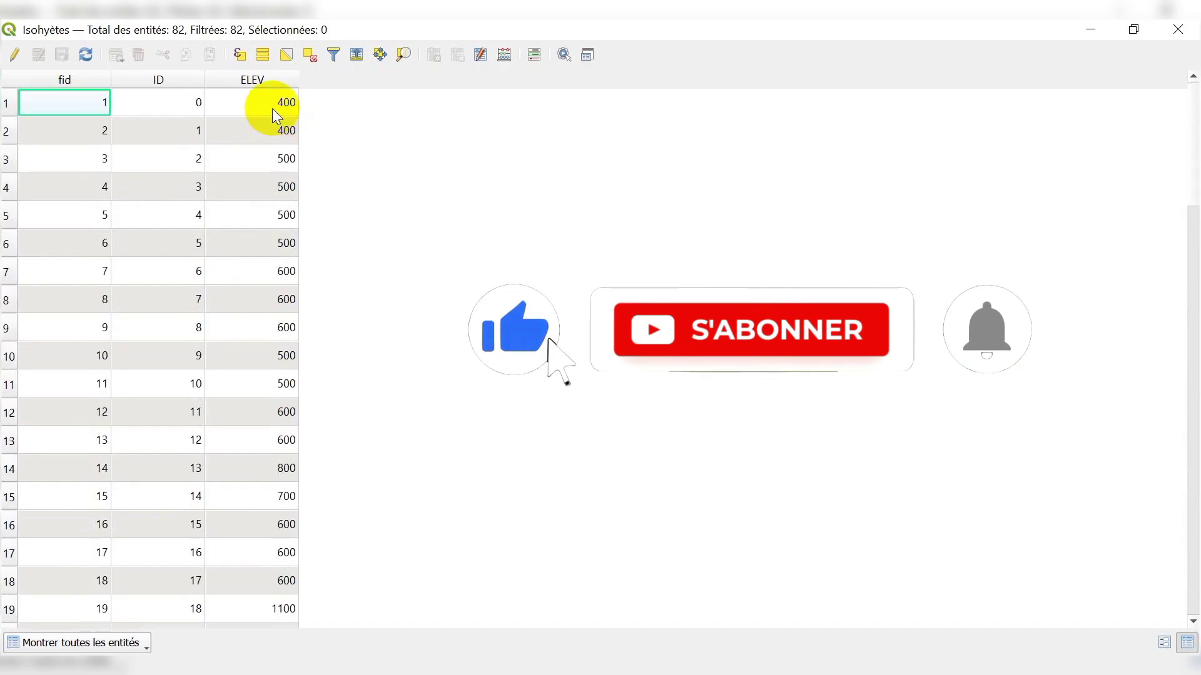
{"action": "scroll", "coordinate": [268, 162], "scroll_direction": "down", "scroll_amount": 20}
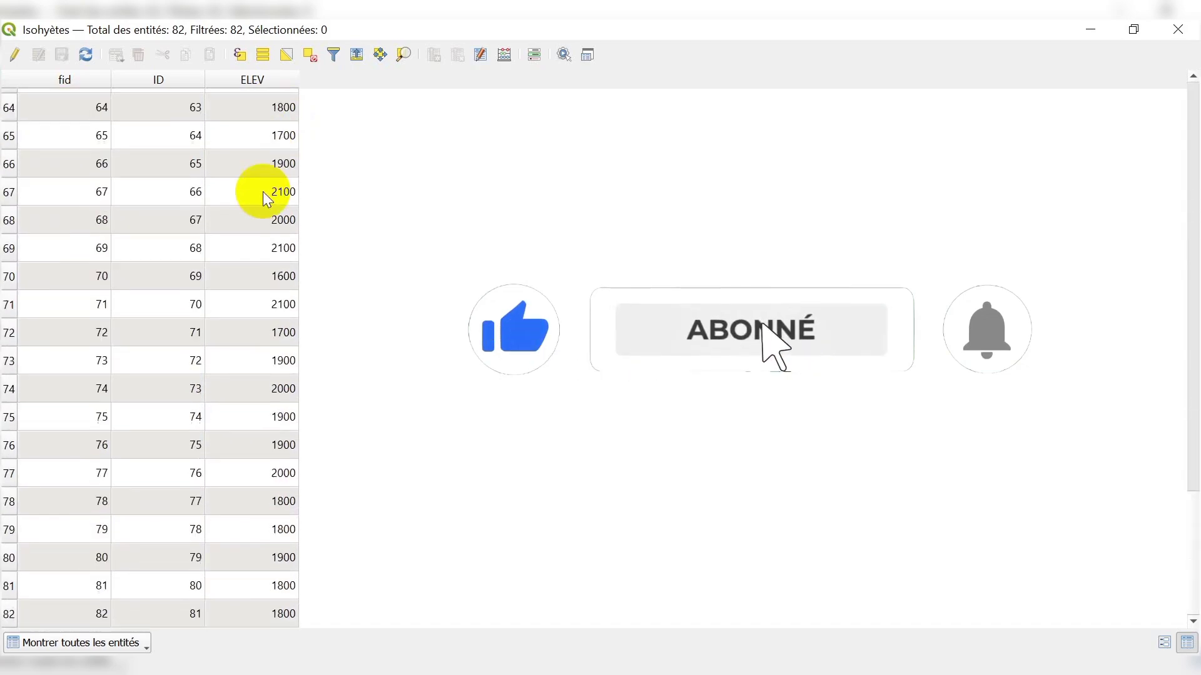
{"action": "scroll", "coordinate": [289, 417], "scroll_direction": "up", "scroll_amount": 17}
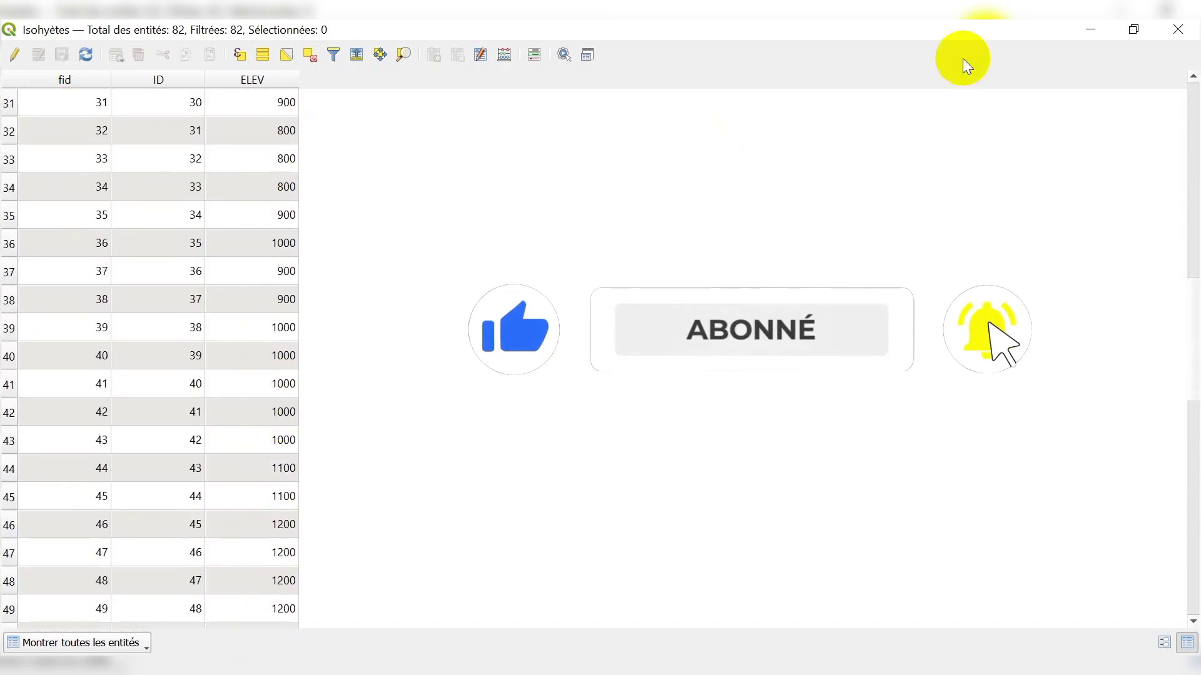
{"action": "scroll", "coordinate": [285, 156], "scroll_direction": "up", "scroll_amount": 4}
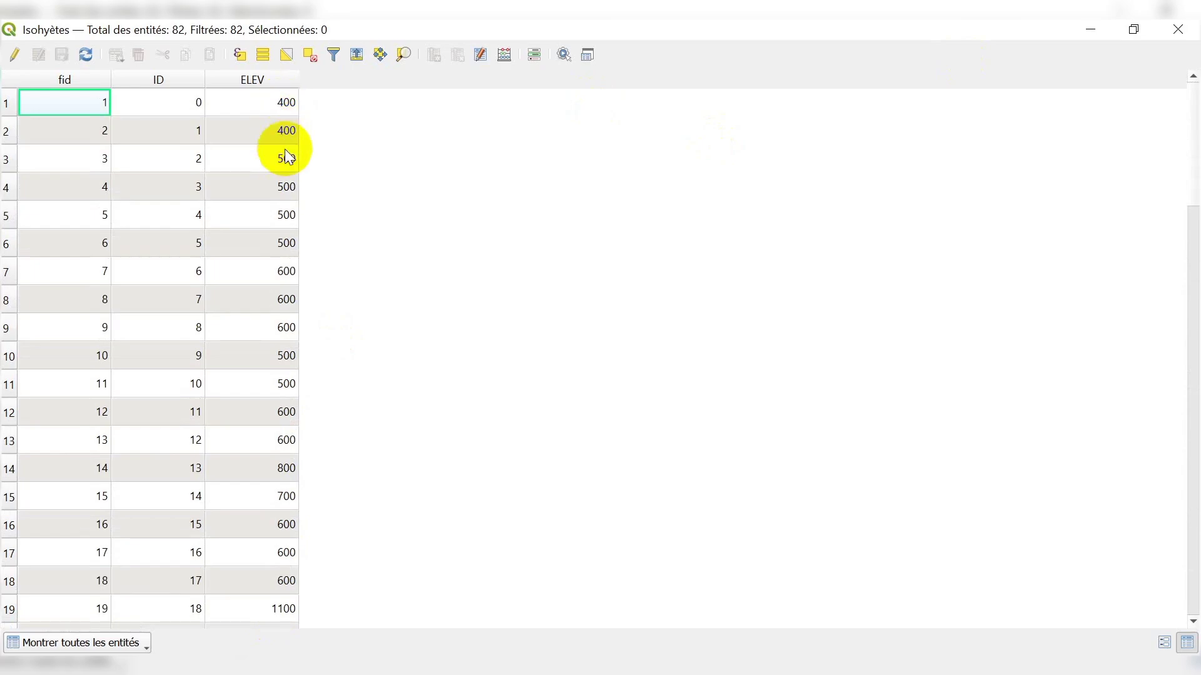
{"action": "scroll", "coordinate": [291, 245], "scroll_direction": "down", "scroll_amount": 20}
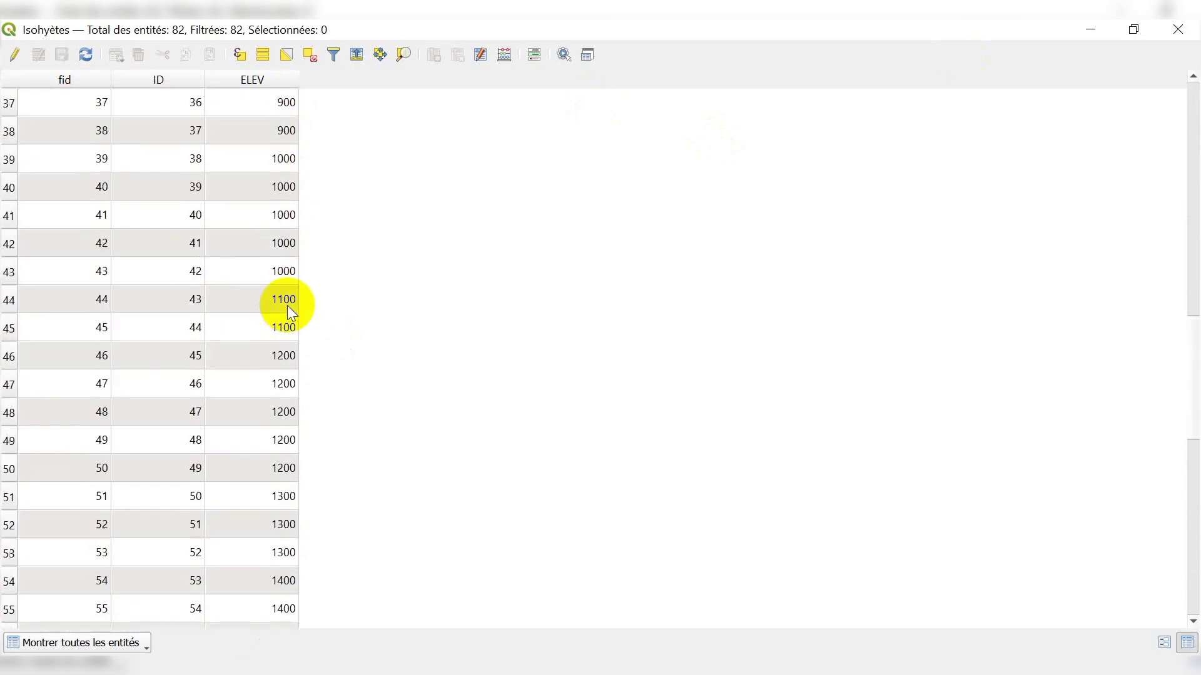
{"action": "scroll", "coordinate": [257, 580], "scroll_direction": "down", "scroll_amount": 1}
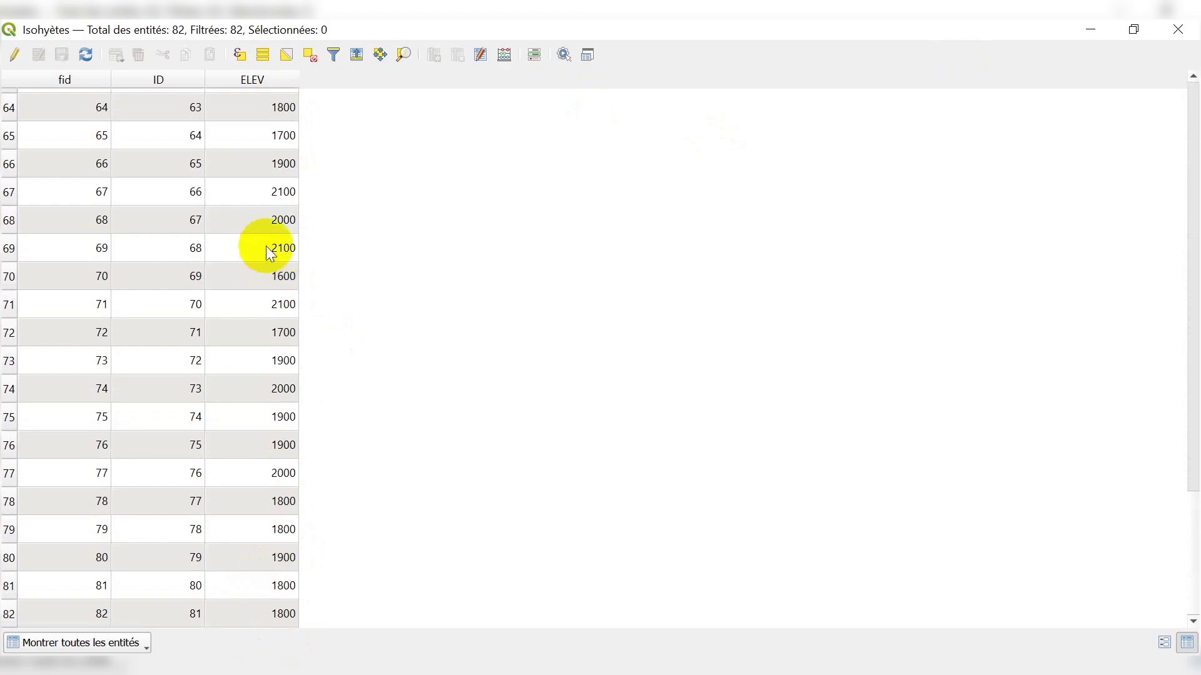
{"action": "scroll", "coordinate": [284, 212], "scroll_direction": "up", "scroll_amount": 4}
{"action": "left_click", "coordinate": [1177, 28]}
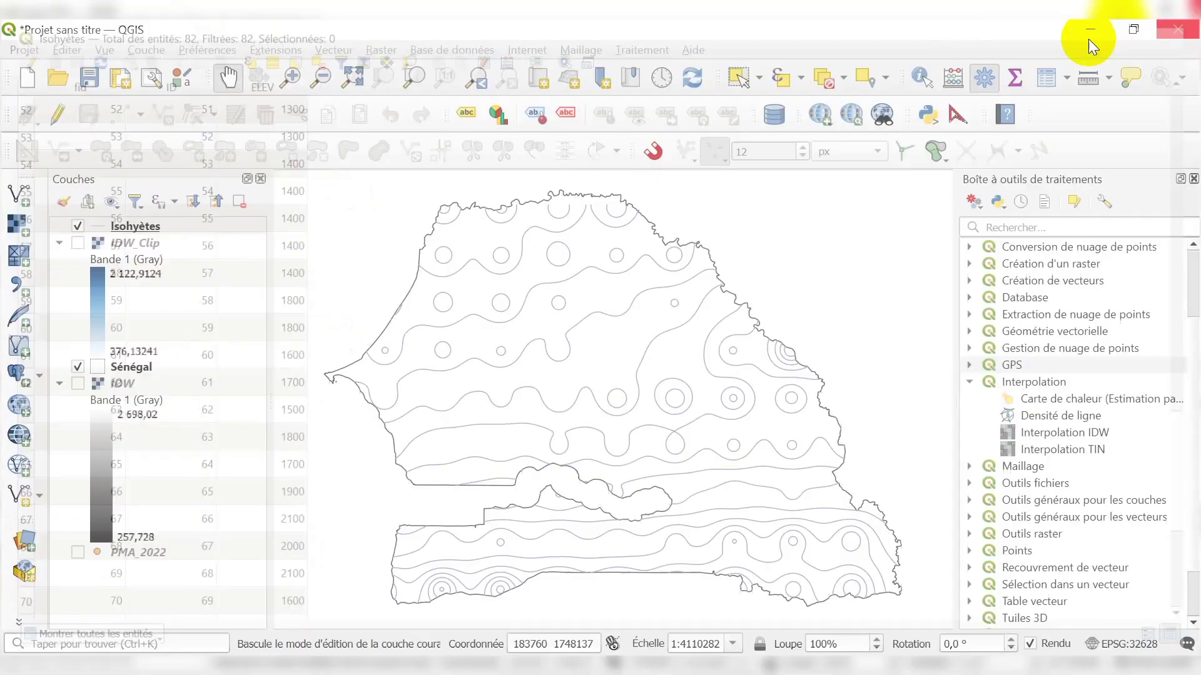
Turn on simple labels for the Isohyètes layer using the ELEV field as the label value
{"action": "right_click", "coordinate": [155, 228]}
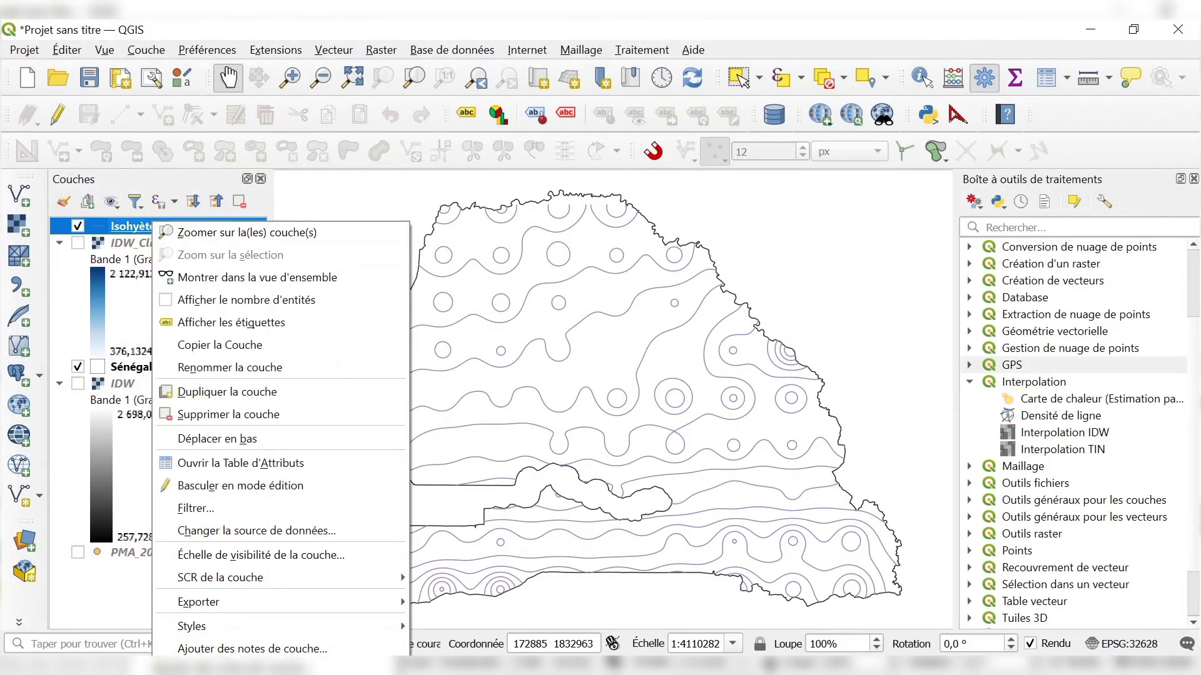
{"action": "key", "text": "Escape"}
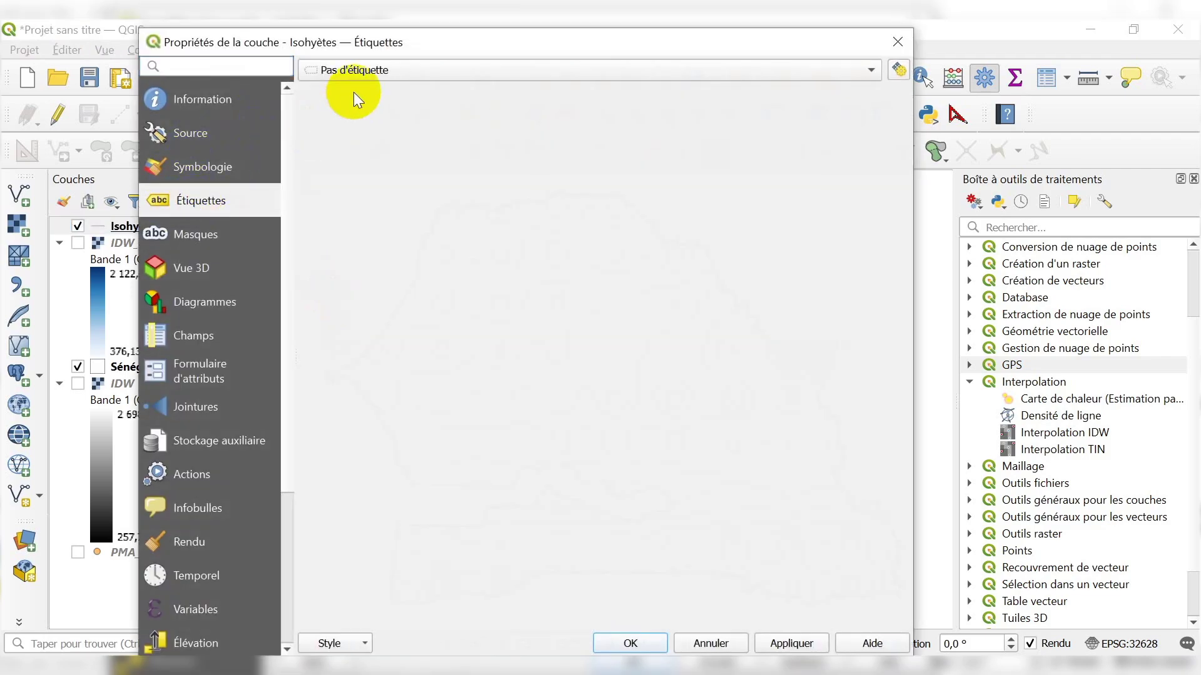
{"action": "left_click", "coordinate": [350, 77]}
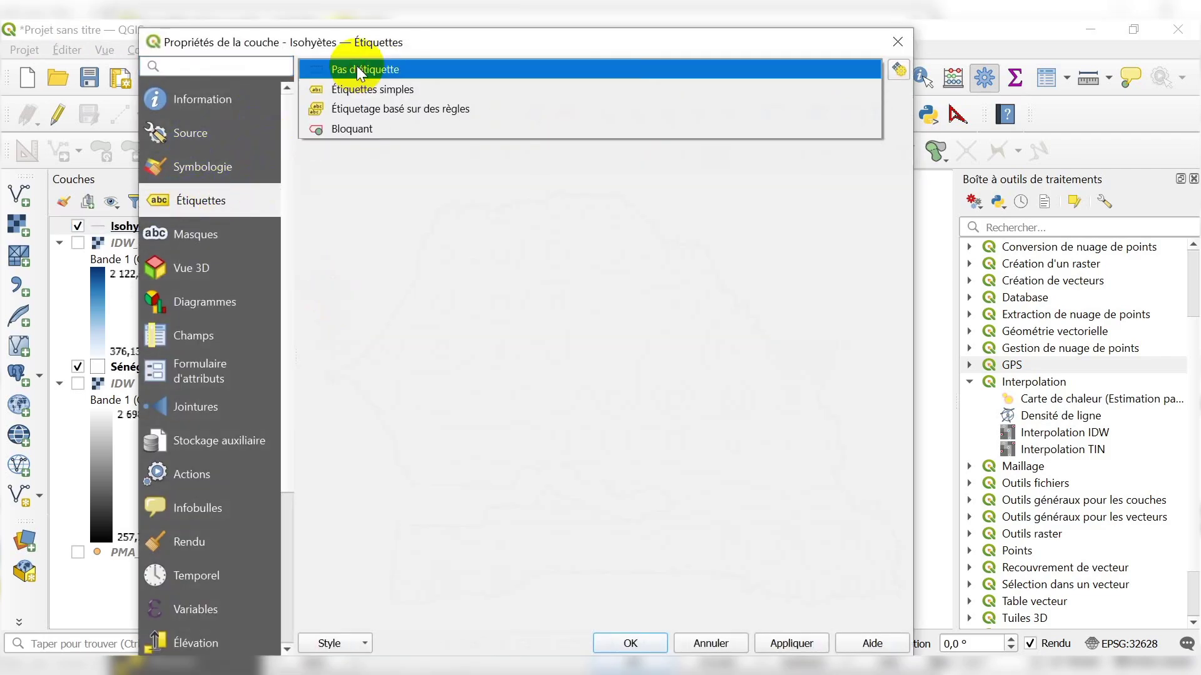
{"action": "key", "text": "Escape"}
{"action": "key", "text": "Down"}
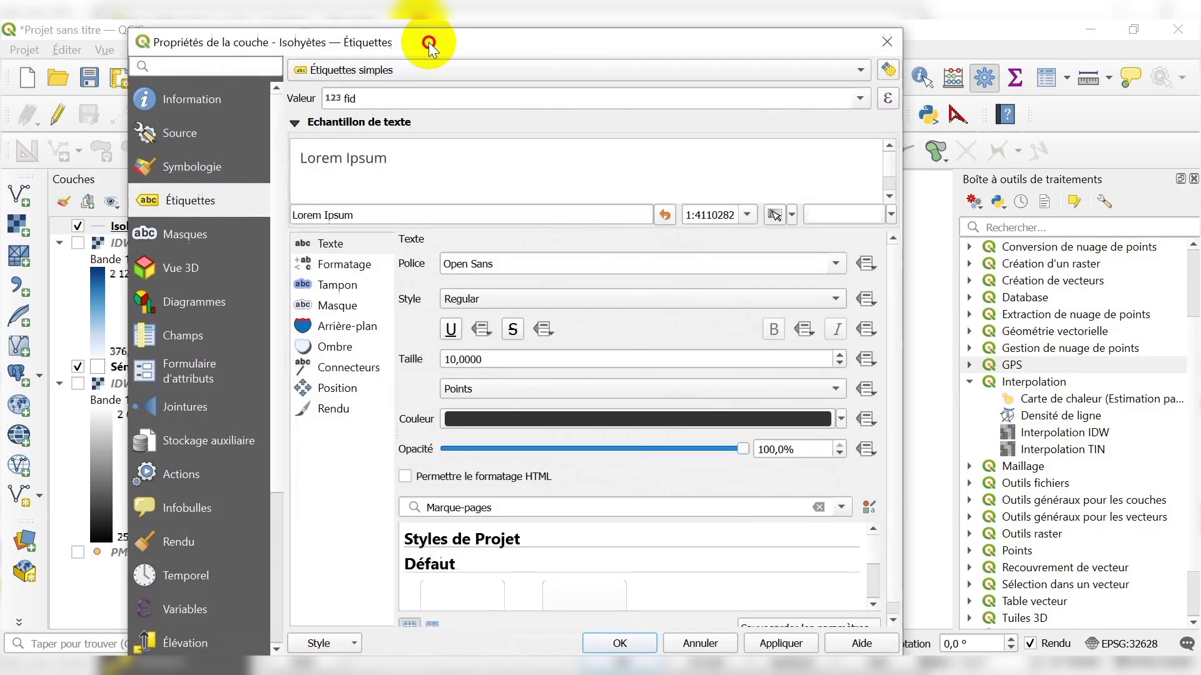
{"action": "left_click_drag", "start_coordinate": [439, 43], "coordinate": [408, 36]}
{"action": "left_click", "coordinate": [844, 91]}
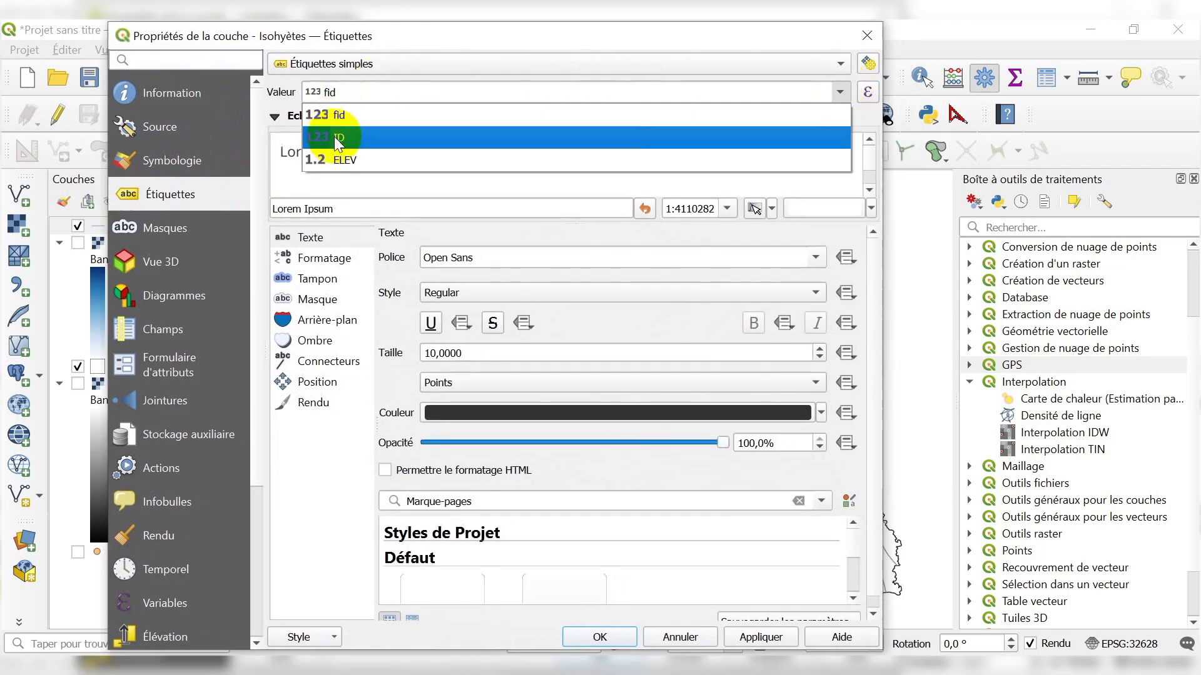
{"action": "left_click", "coordinate": [339, 156]}
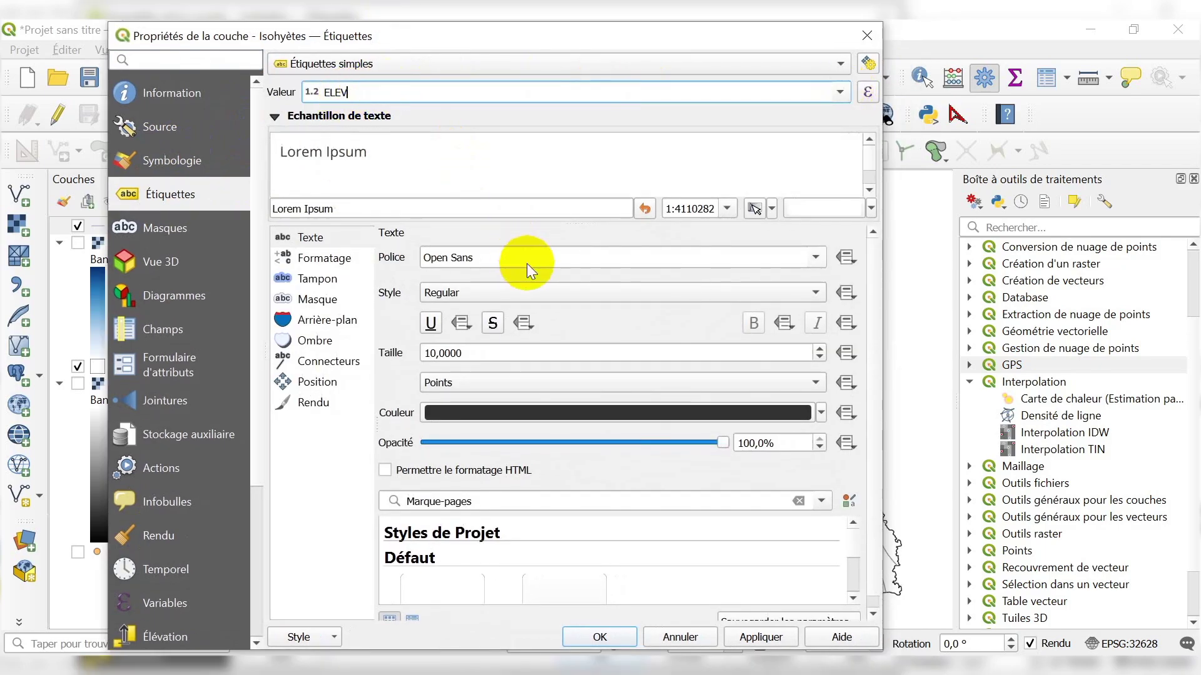
Set the isohyet label text size to 12 points and confirm the layer properties to check the labels on the map
{"action": "left_click", "coordinate": [818, 348]}
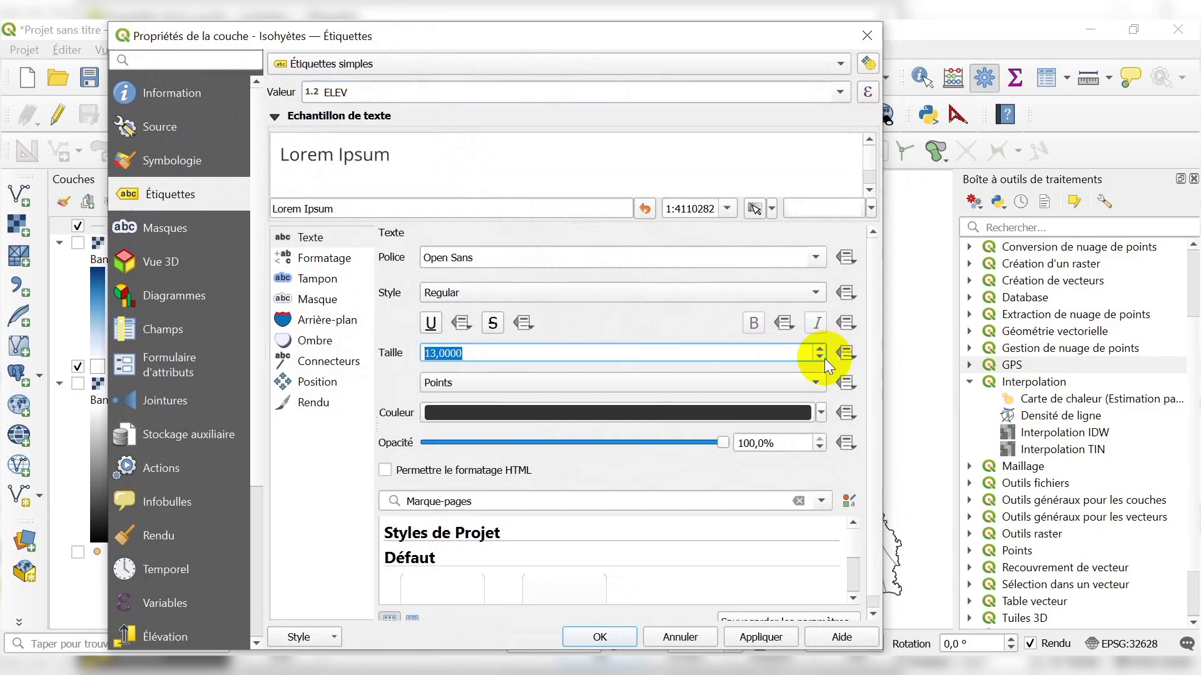
{"action": "left_click", "coordinate": [821, 357]}
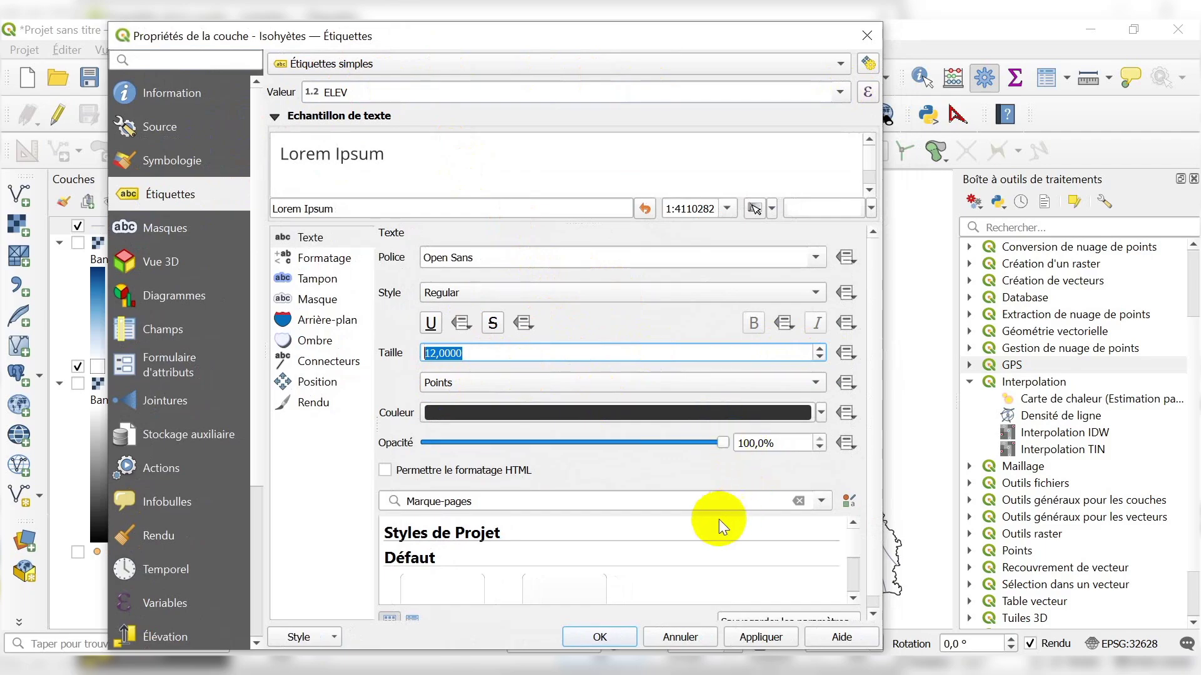
{"action": "left_click", "coordinate": [599, 638]}
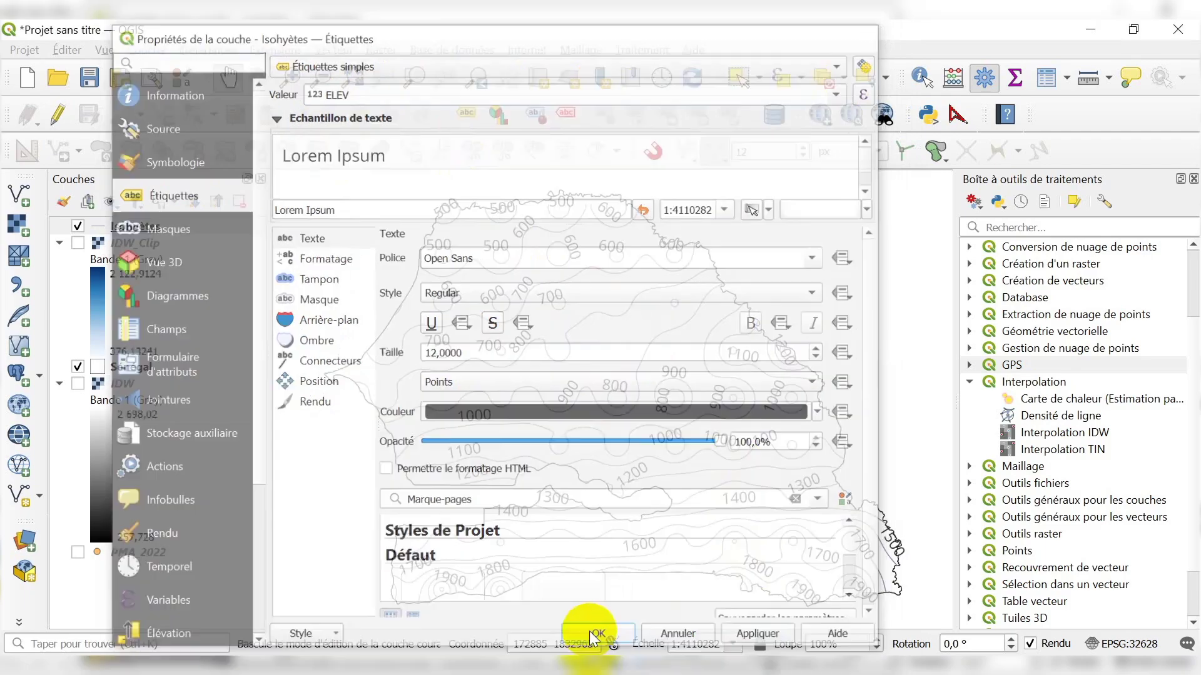
{"action": "left_click_drag", "start_coordinate": [525, 339], "coordinate": [533, 276]}
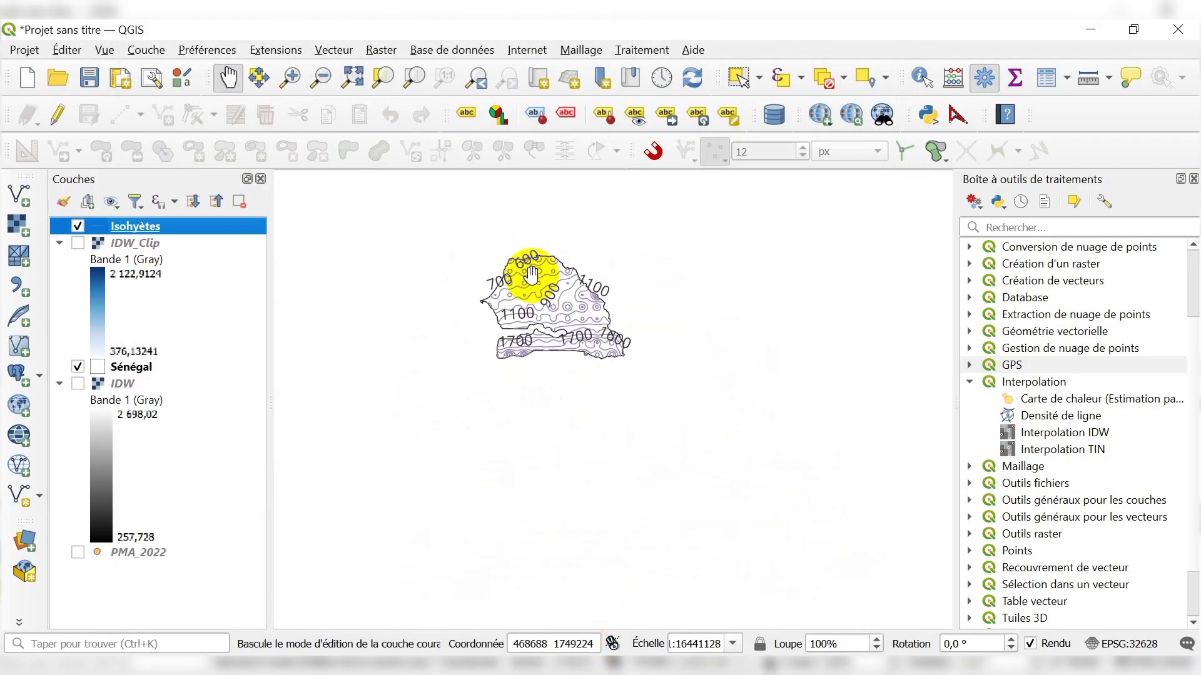
{"action": "left_click_drag", "start_coordinate": [660, 281], "coordinate": [644, 317]}
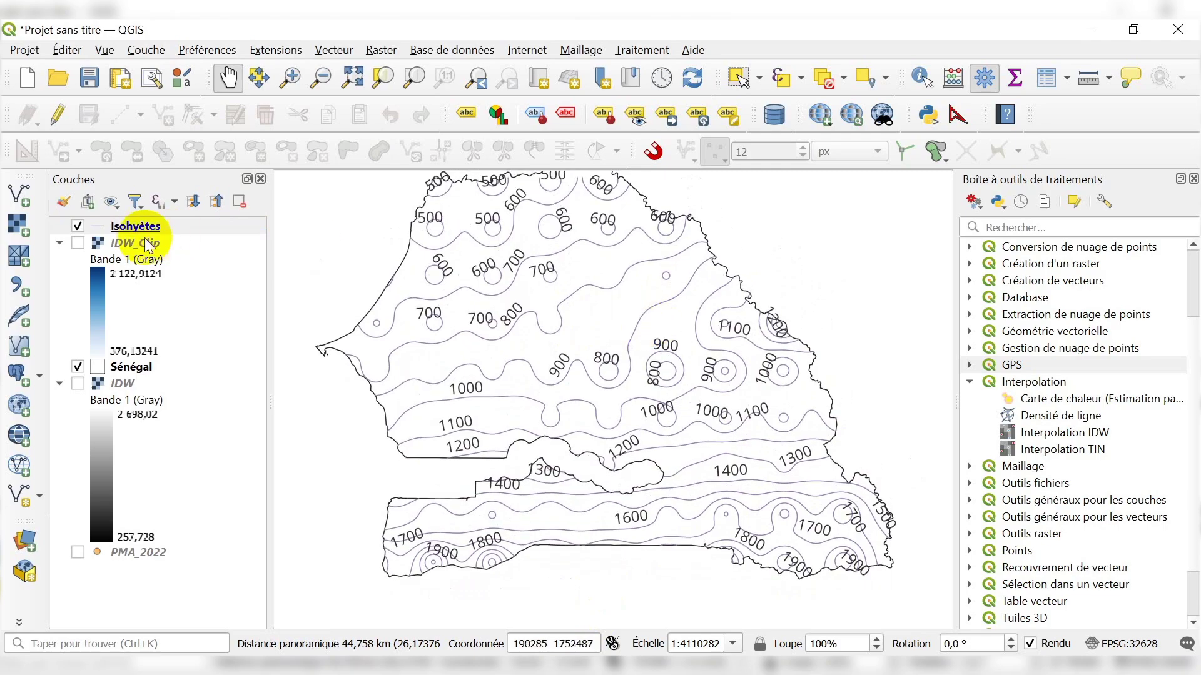
Reduce the Isohyètes label text size to 10 points and apply it to the map
{"action": "right_click", "coordinate": [116, 233]}
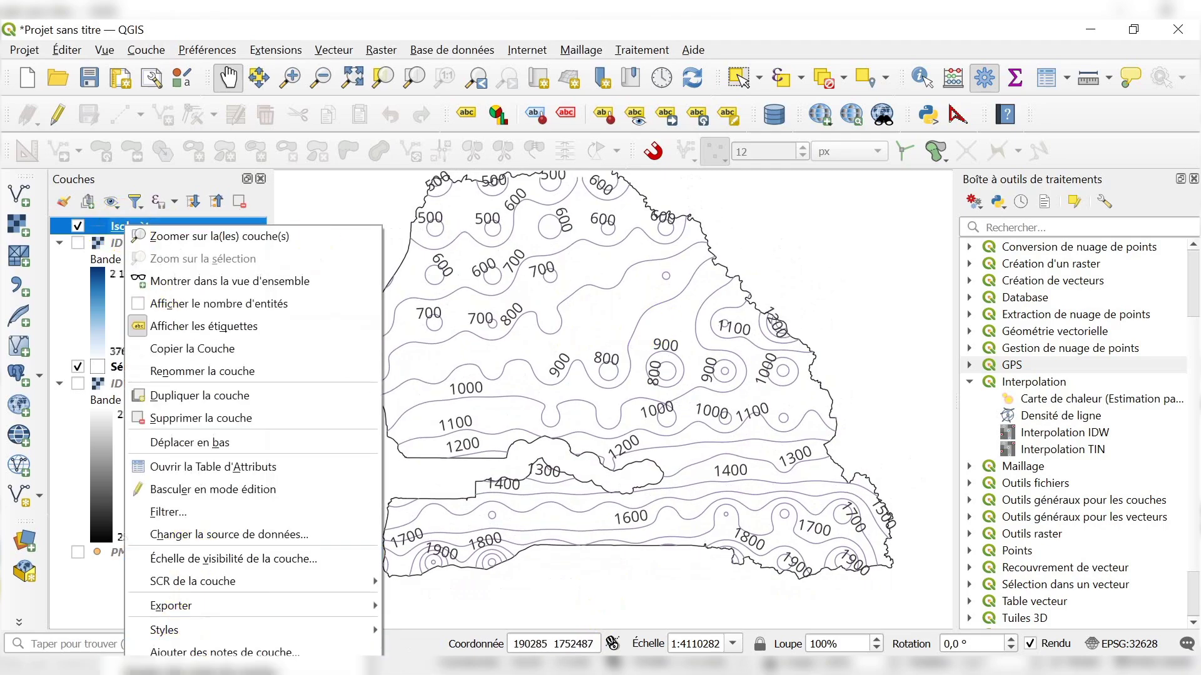
{"action": "left_click", "coordinate": [157, 557]}
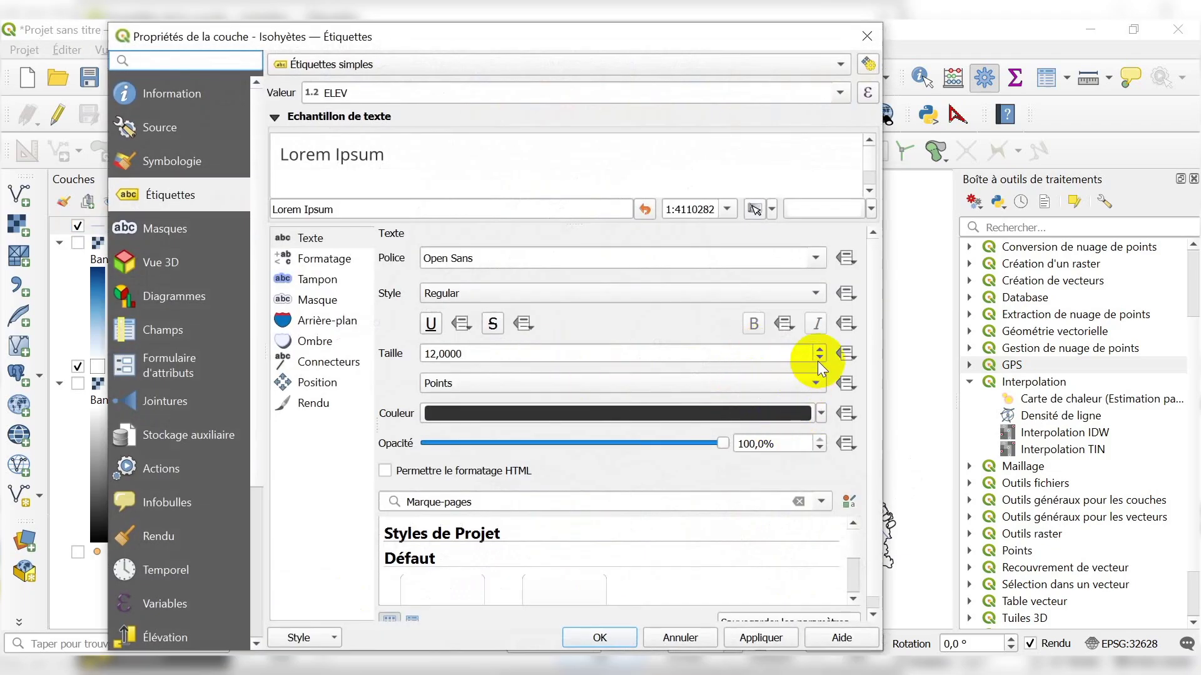
{"action": "left_click", "coordinate": [818, 359]}
{"action": "left_click", "coordinate": [818, 358]}
{"action": "left_click", "coordinate": [727, 637]}
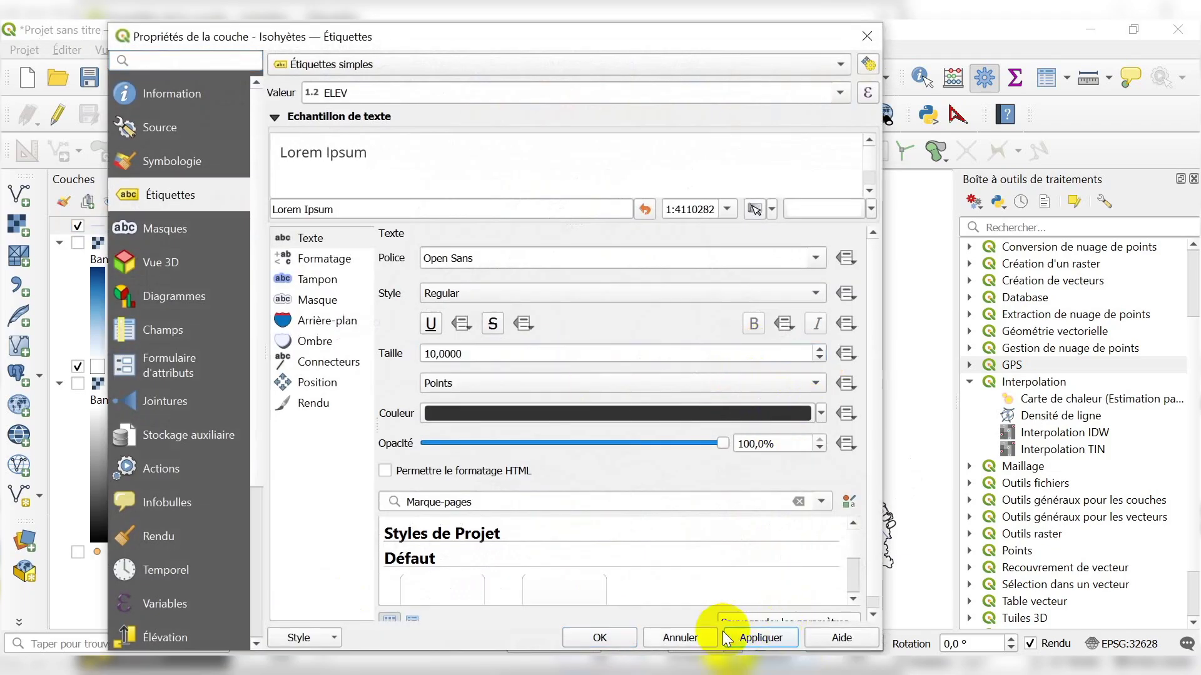
{"action": "left_click", "coordinate": [600, 637]}
{"action": "left_click_drag", "start_coordinate": [557, 308], "coordinate": [555, 339]}
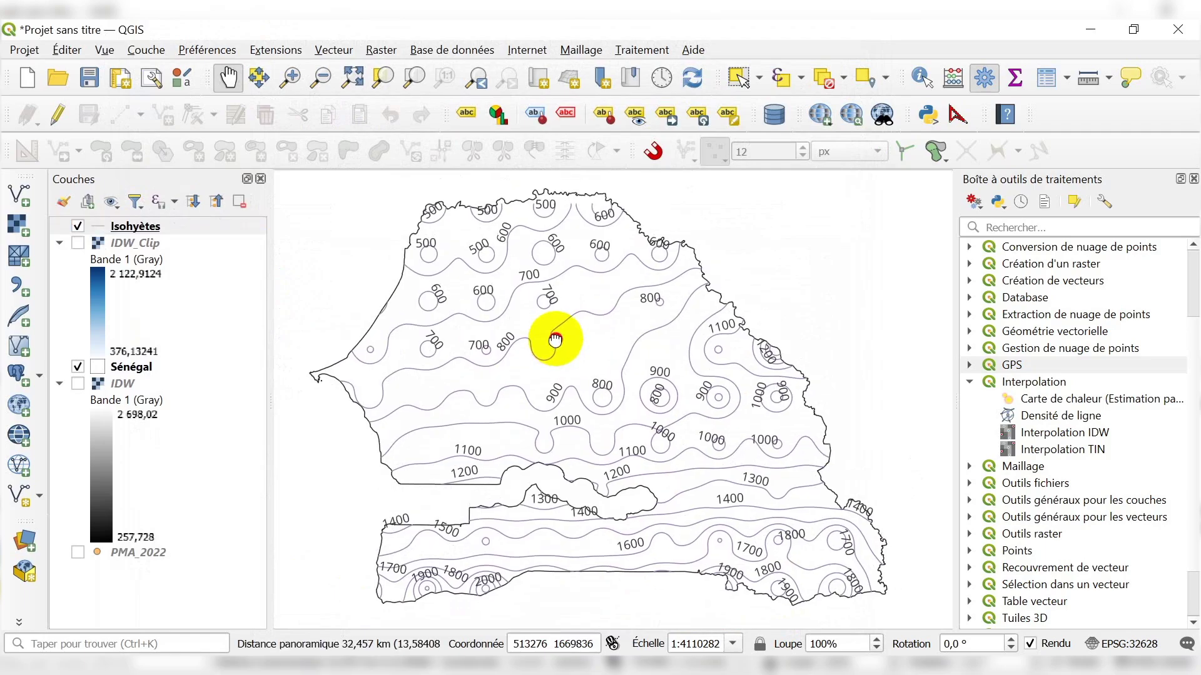
Examine the isohyet lines and their ELEV labels across southwestern Senegal, including the closed contours along the southern border
{"action": "scroll", "coordinate": [449, 576], "scroll_direction": "up", "scroll_amount": 2}
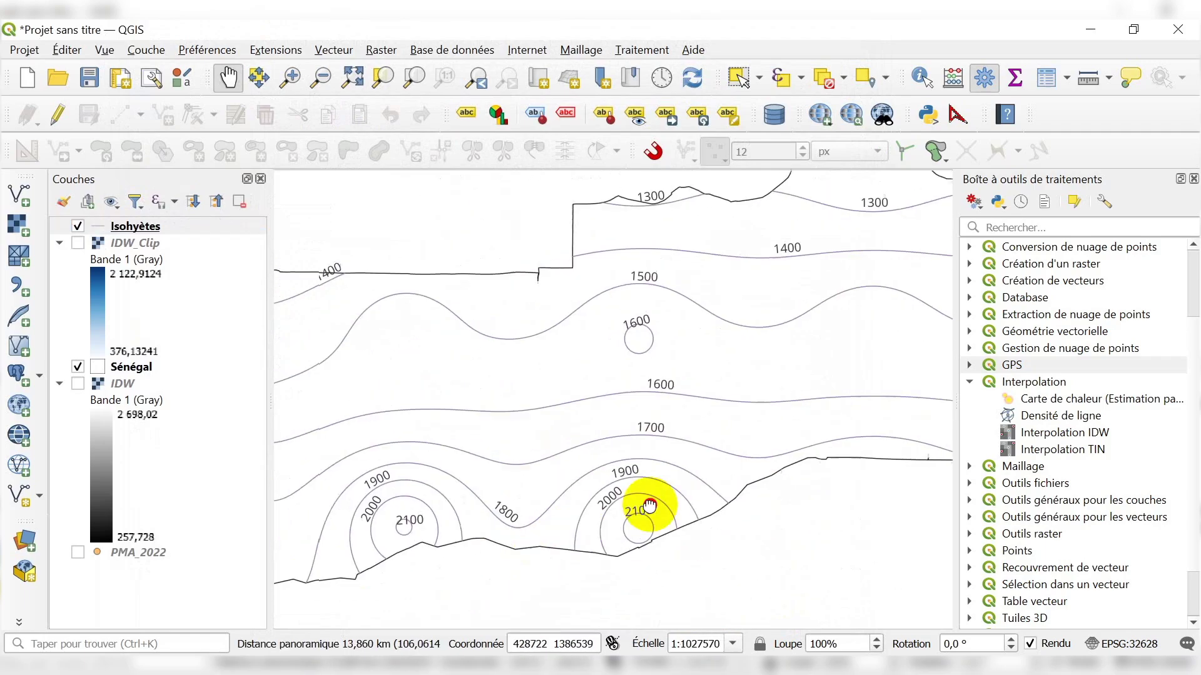
{"action": "left_click_drag", "start_coordinate": [649, 506], "coordinate": [491, 450]}
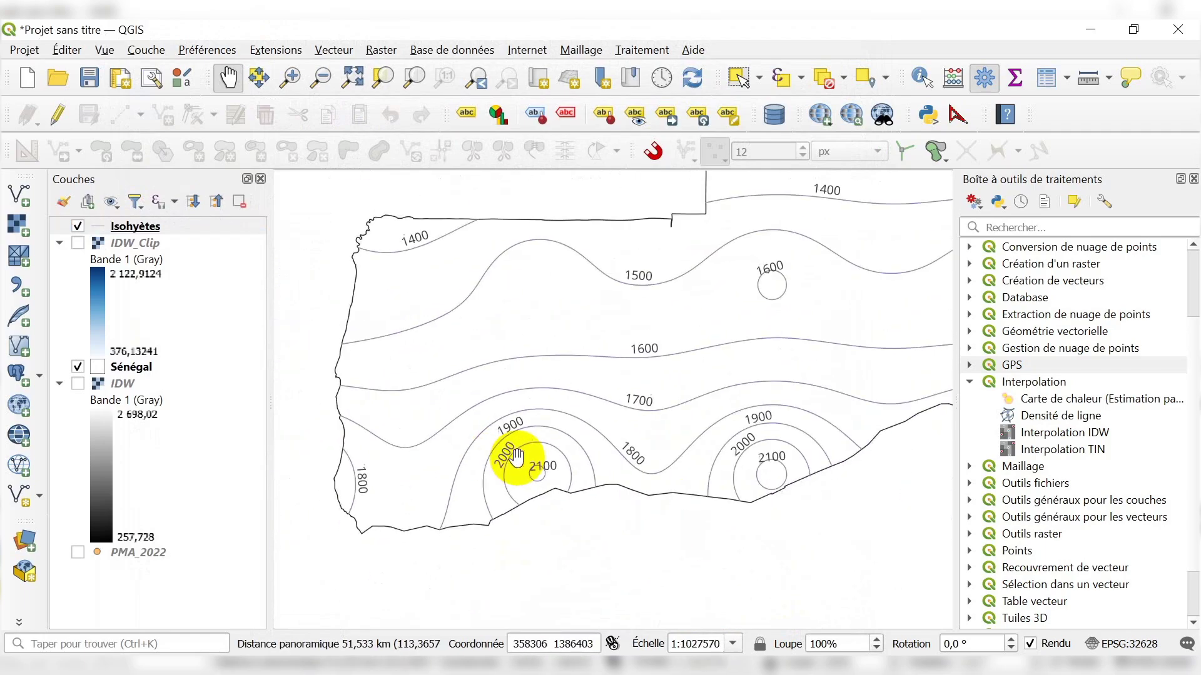
{"action": "scroll", "coordinate": [517, 469], "scroll_direction": "up", "scroll_amount": 1}
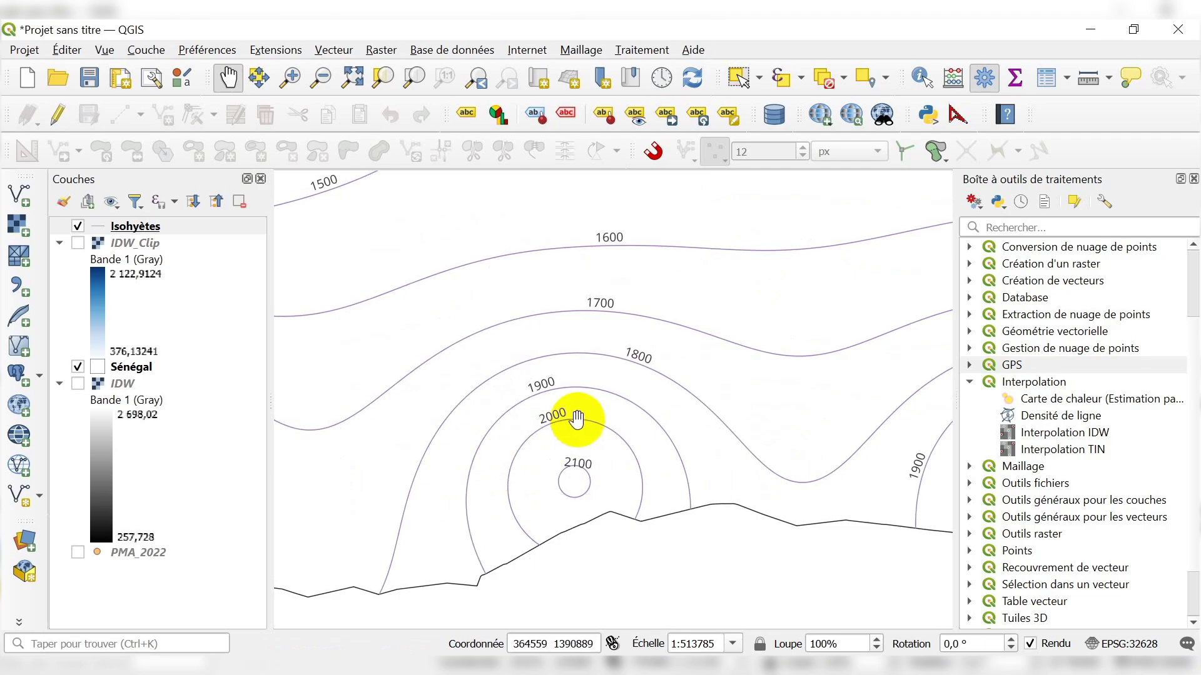
{"action": "scroll", "coordinate": [565, 482], "scroll_direction": "down", "scroll_amount": 1}
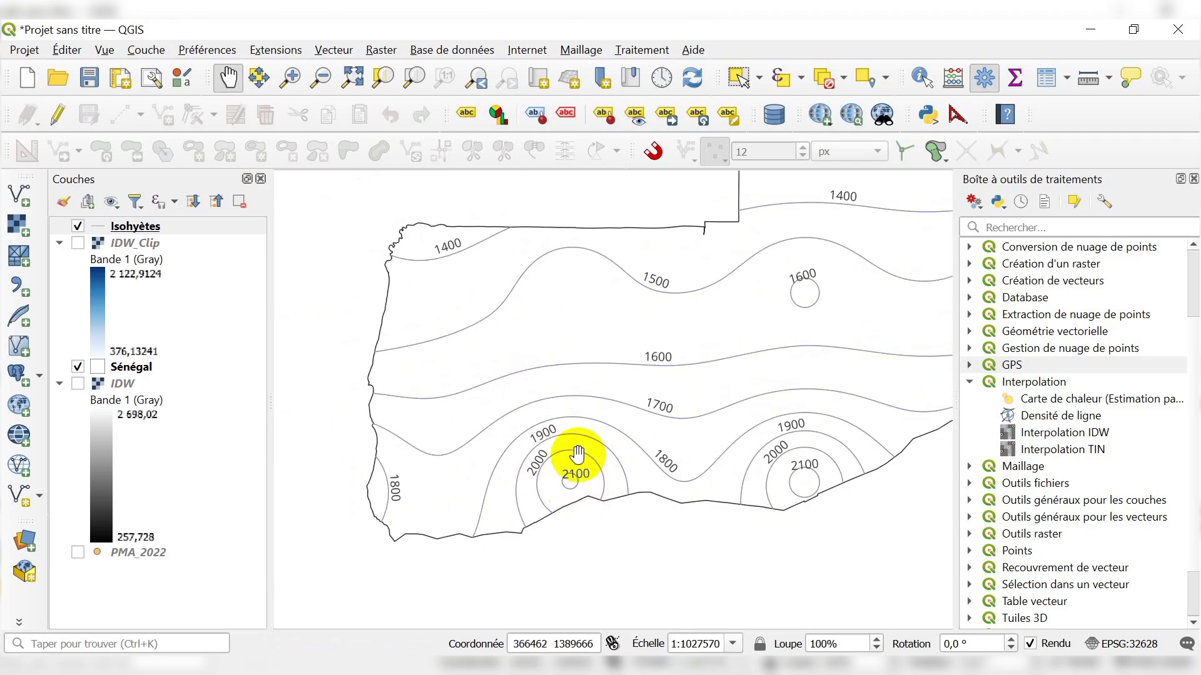
{"action": "scroll", "coordinate": [556, 450], "scroll_direction": "down", "scroll_amount": 1}
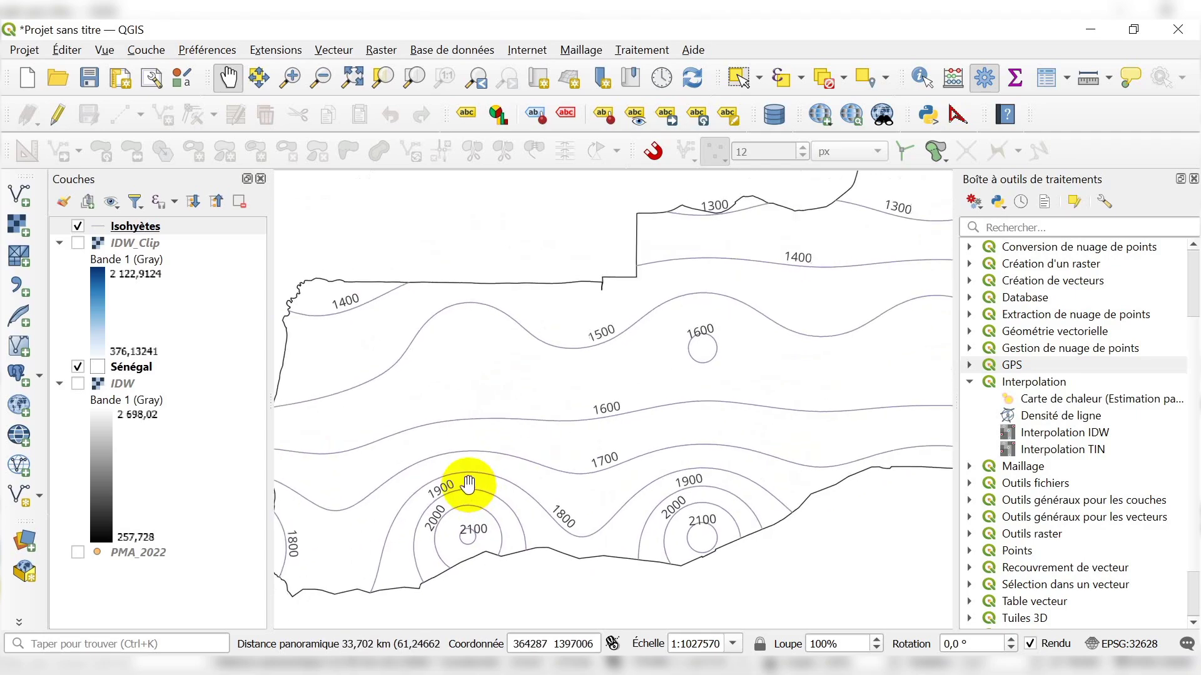
{"action": "scroll", "coordinate": [626, 501], "scroll_direction": "up", "scroll_amount": 1}
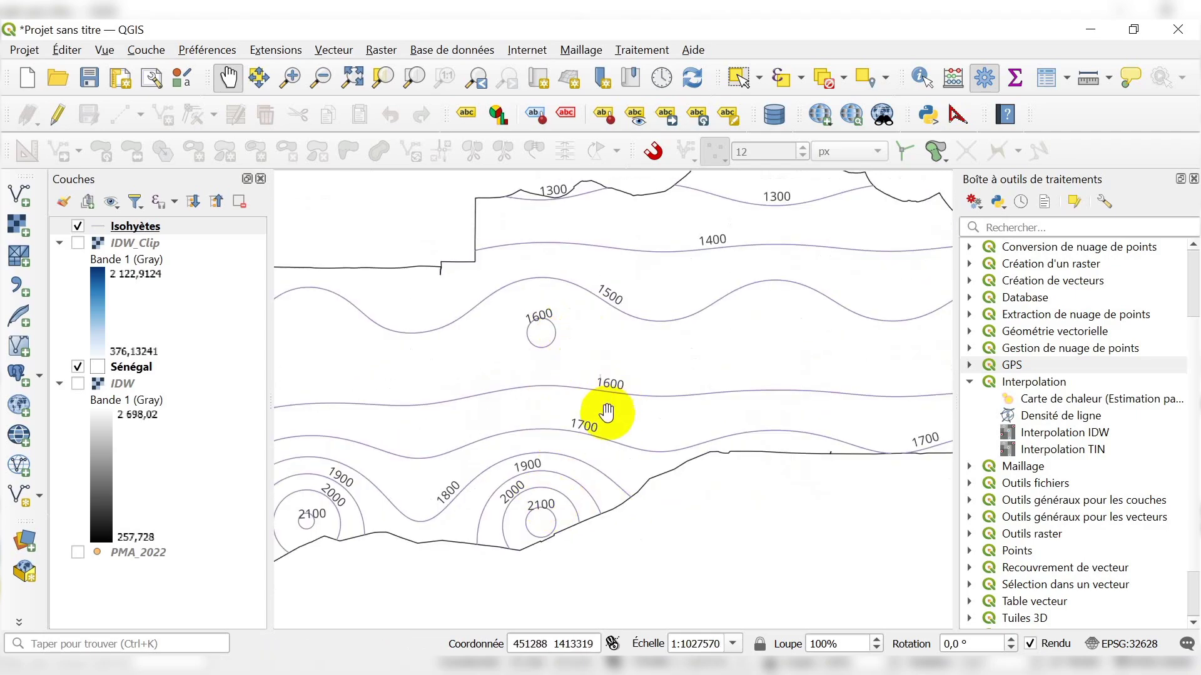
{"action": "left_click_drag", "start_coordinate": [624, 478], "coordinate": [437, 490]}
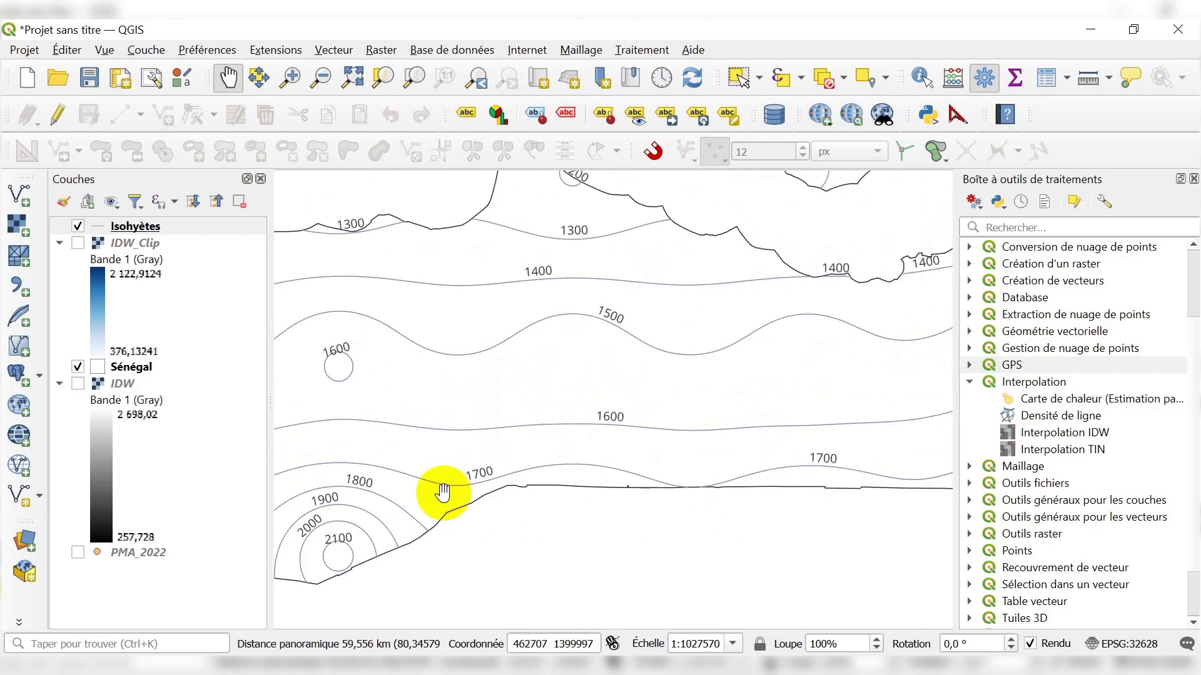
Examine the labelled isohyets in southeastern and central Senegal for how their precipitation values are distributed
{"action": "scroll", "coordinate": [437, 490], "scroll_direction": "down", "scroll_amount": 2}
{"action": "scroll", "coordinate": [641, 445], "scroll_direction": "up", "scroll_amount": 1}
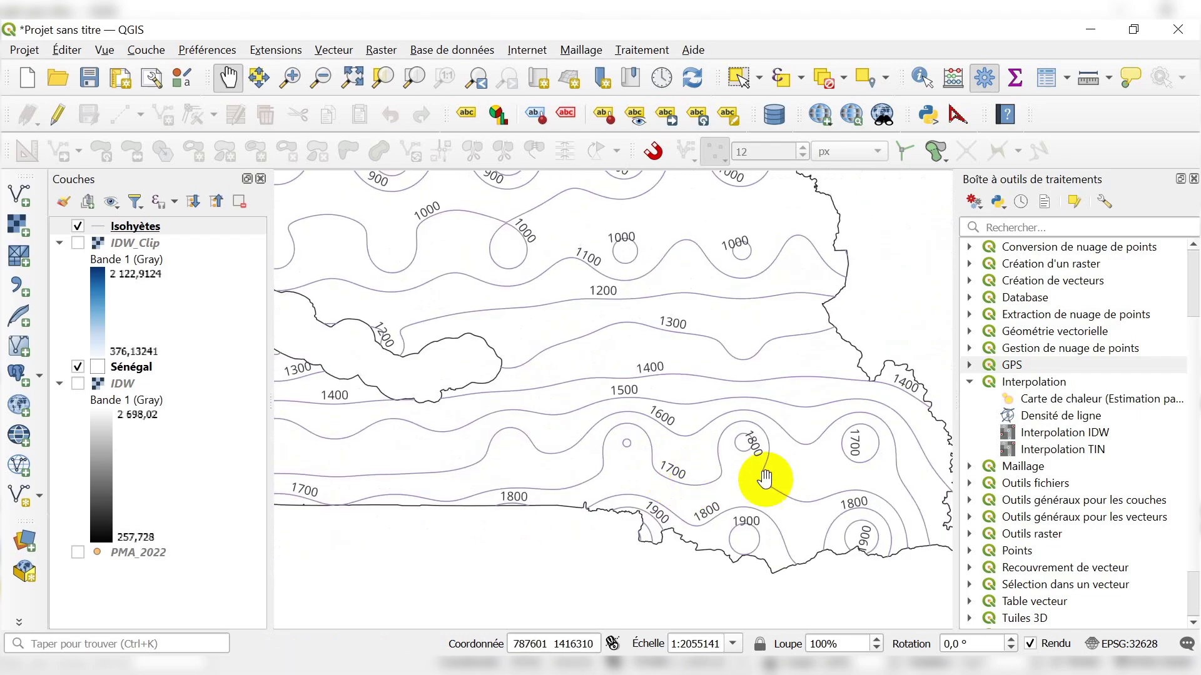
{"action": "left_click_drag", "start_coordinate": [875, 547], "coordinate": [719, 492]}
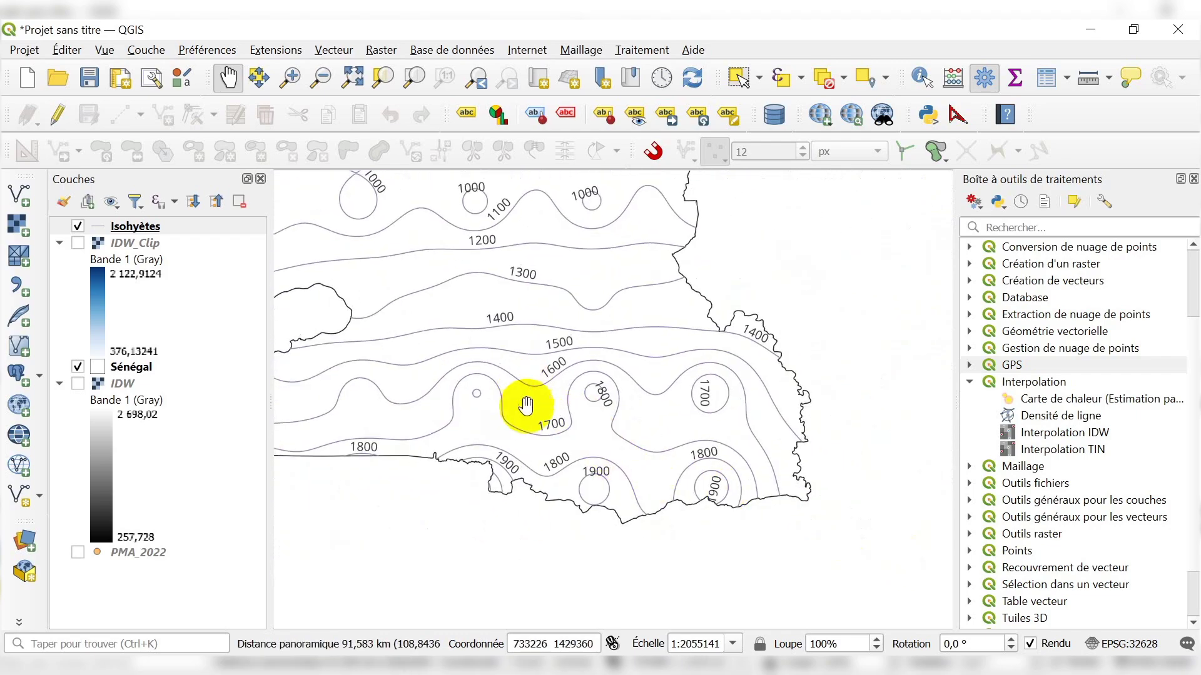
{"action": "scroll", "coordinate": [555, 442], "scroll_direction": "up", "scroll_amount": 1}
{"action": "scroll", "coordinate": [547, 439], "scroll_direction": "down", "scroll_amount": 1}
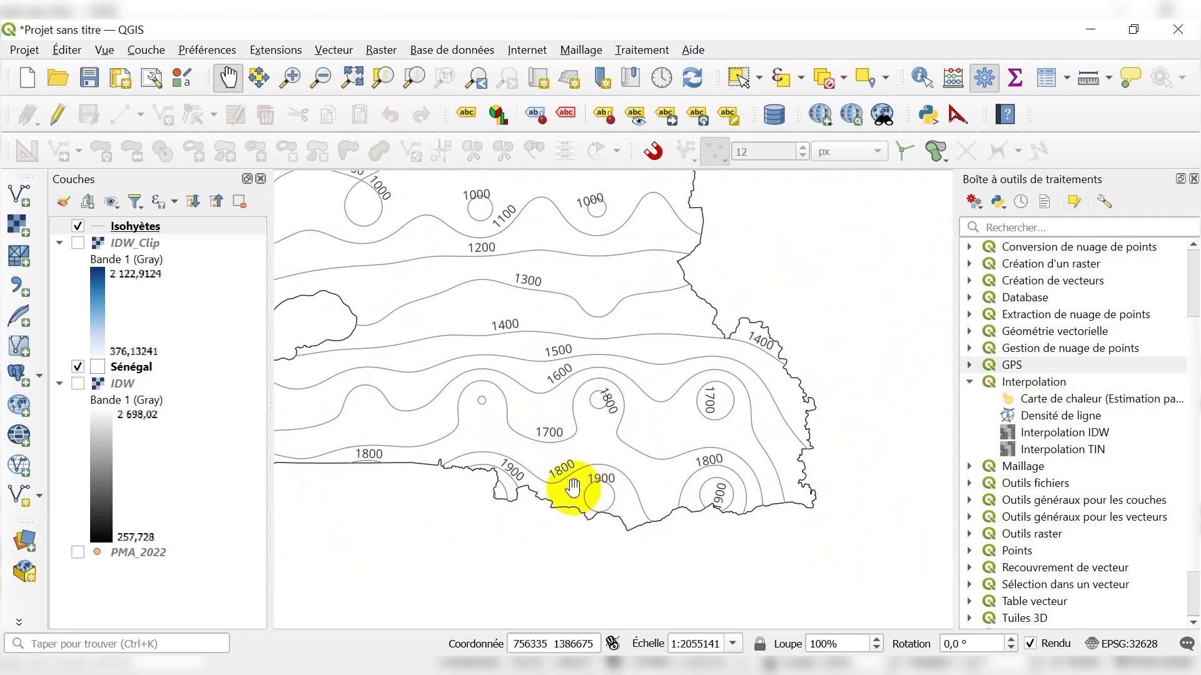
{"action": "left_click_drag", "start_coordinate": [590, 370], "coordinate": [774, 527]}
{"action": "scroll", "coordinate": [774, 531], "scroll_direction": "down", "scroll_amount": 2}
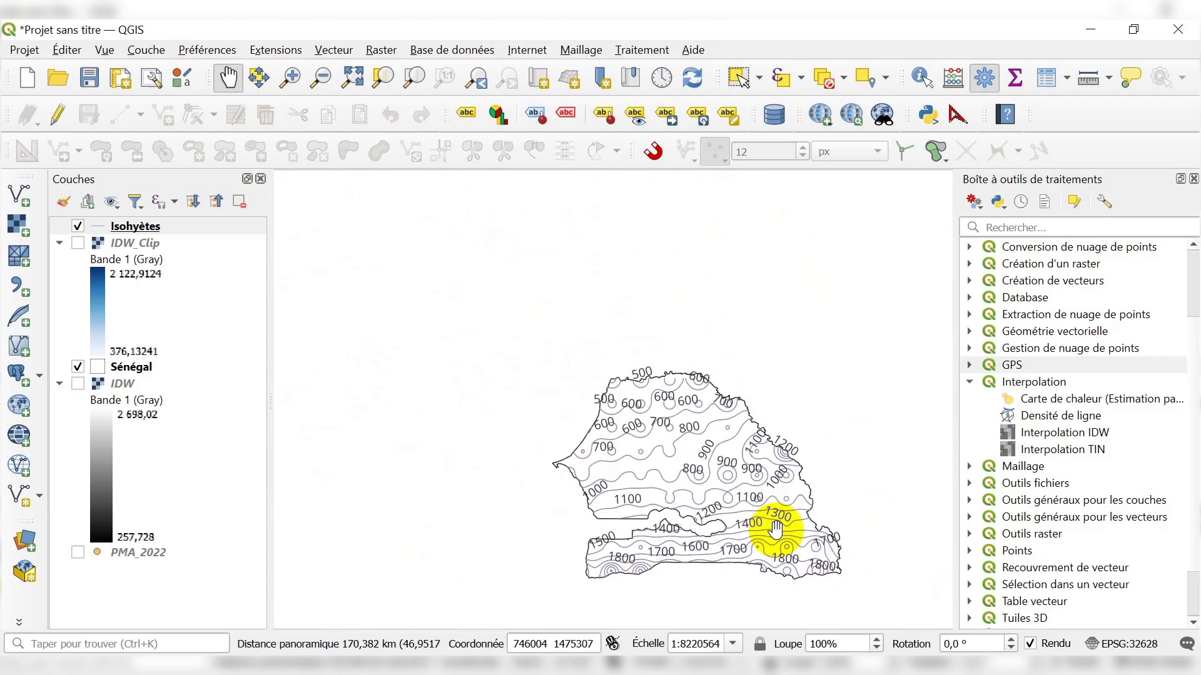
{"action": "scroll", "coordinate": [766, 529], "scroll_direction": "up", "scroll_amount": 2}
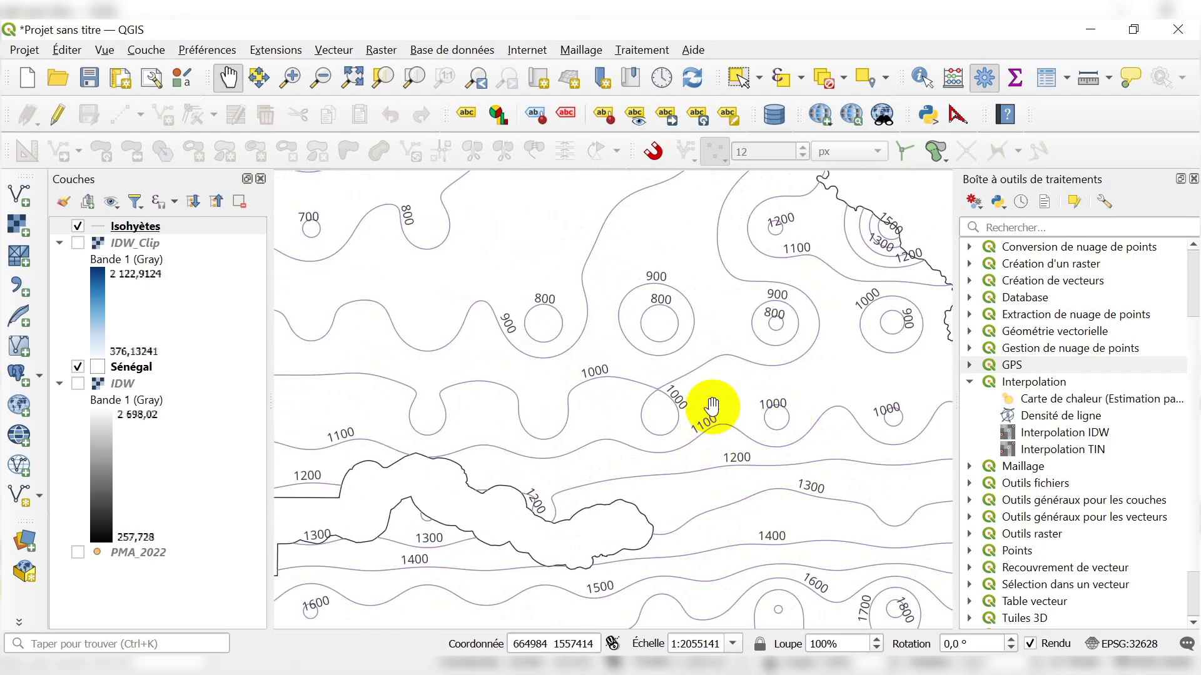
{"action": "scroll", "coordinate": [590, 373], "scroll_direction": "down", "scroll_amount": 1}
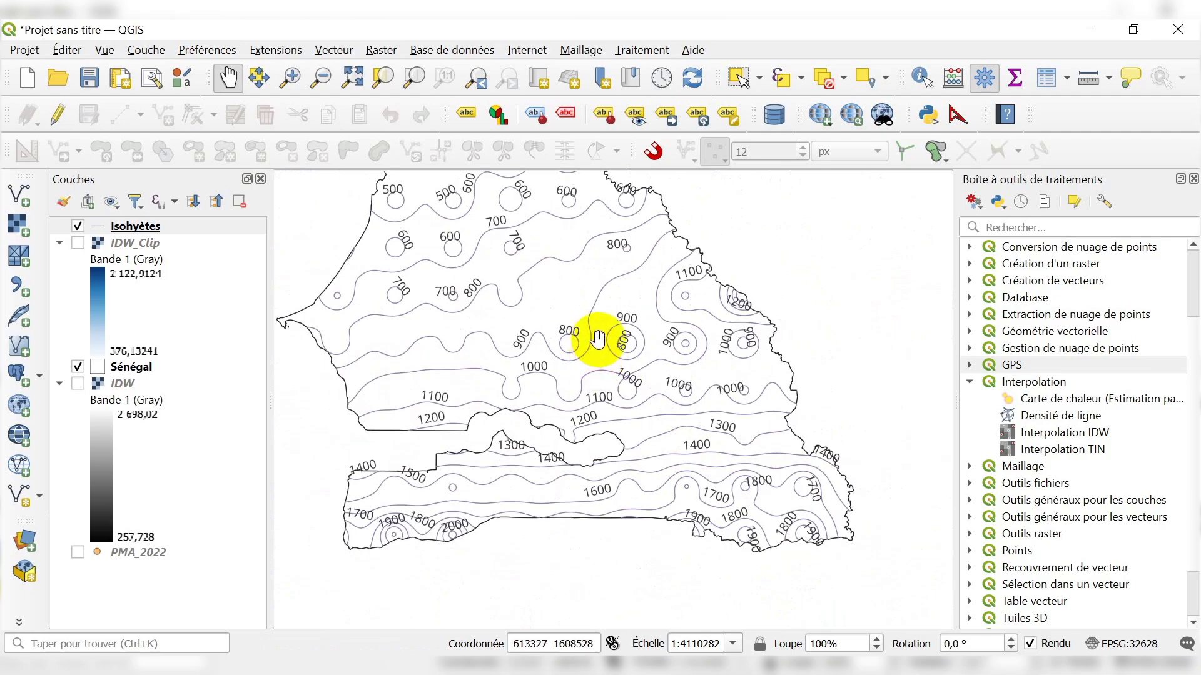
Examine the isohyet labels along Senegal's northern border, and return to a view of the whole country
{"action": "left_click_drag", "start_coordinate": [630, 308], "coordinate": [677, 423]}
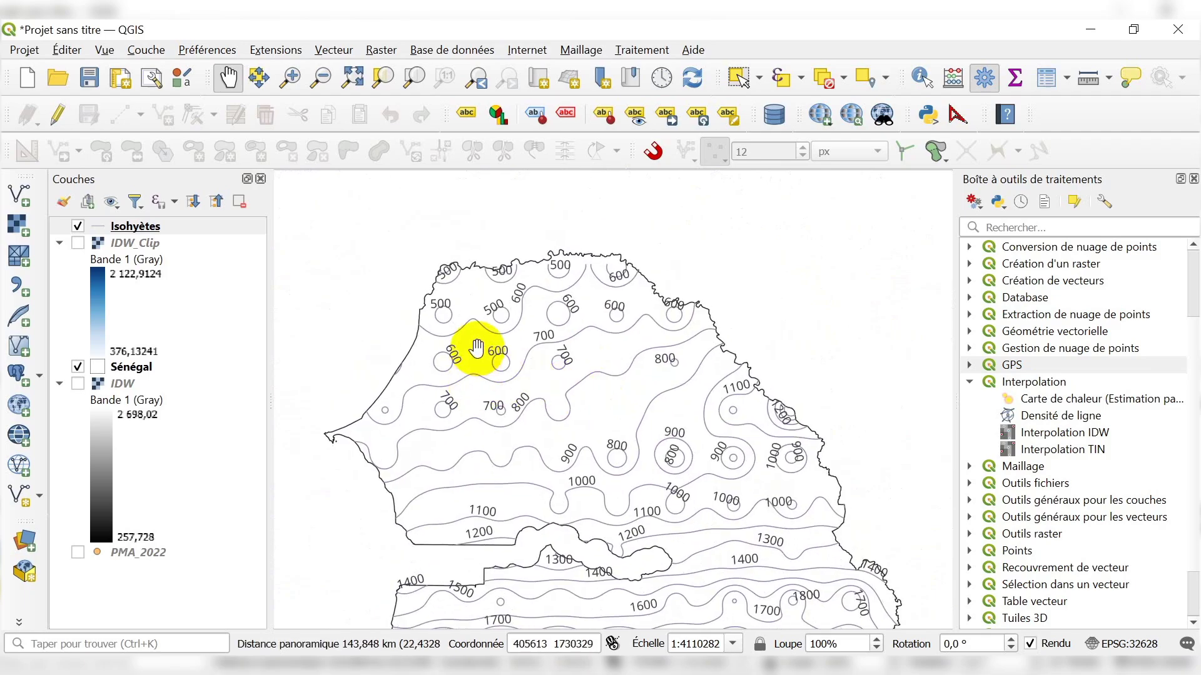
{"action": "scroll", "coordinate": [523, 303], "scroll_direction": "up", "scroll_amount": 1}
{"action": "scroll", "coordinate": [442, 236], "scroll_direction": "up", "scroll_amount": 1}
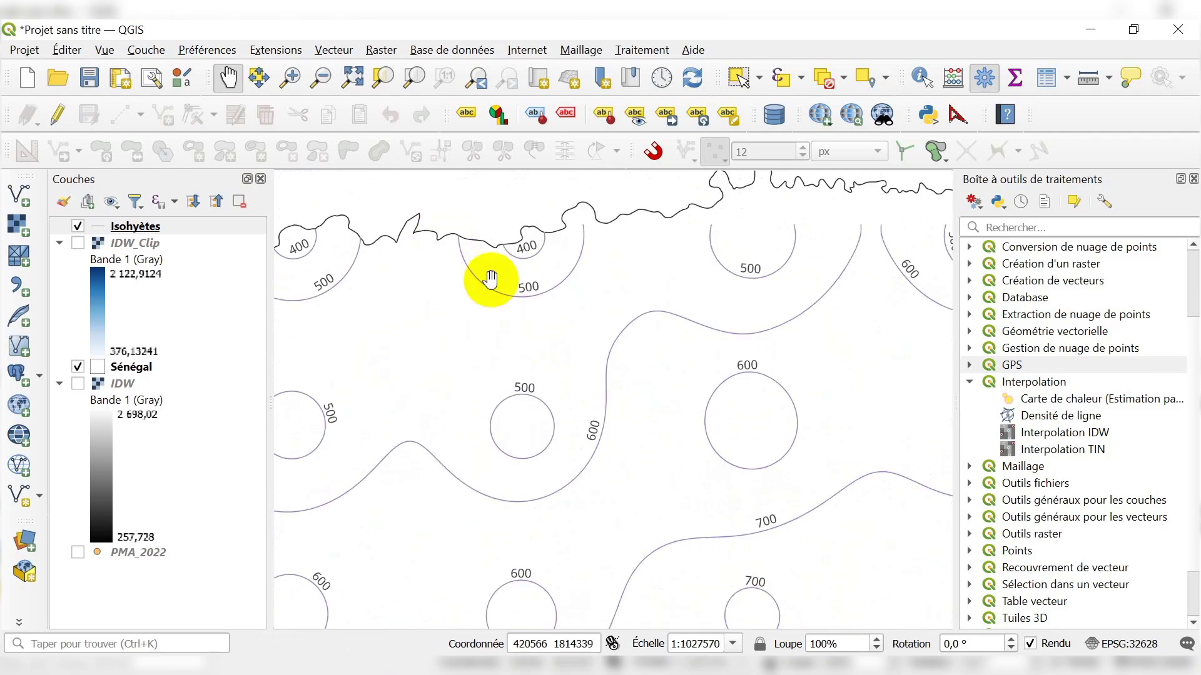
{"action": "scroll", "coordinate": [511, 300], "scroll_direction": "down", "scroll_amount": 1}
{"action": "scroll", "coordinate": [407, 288], "scroll_direction": "up", "scroll_amount": 1}
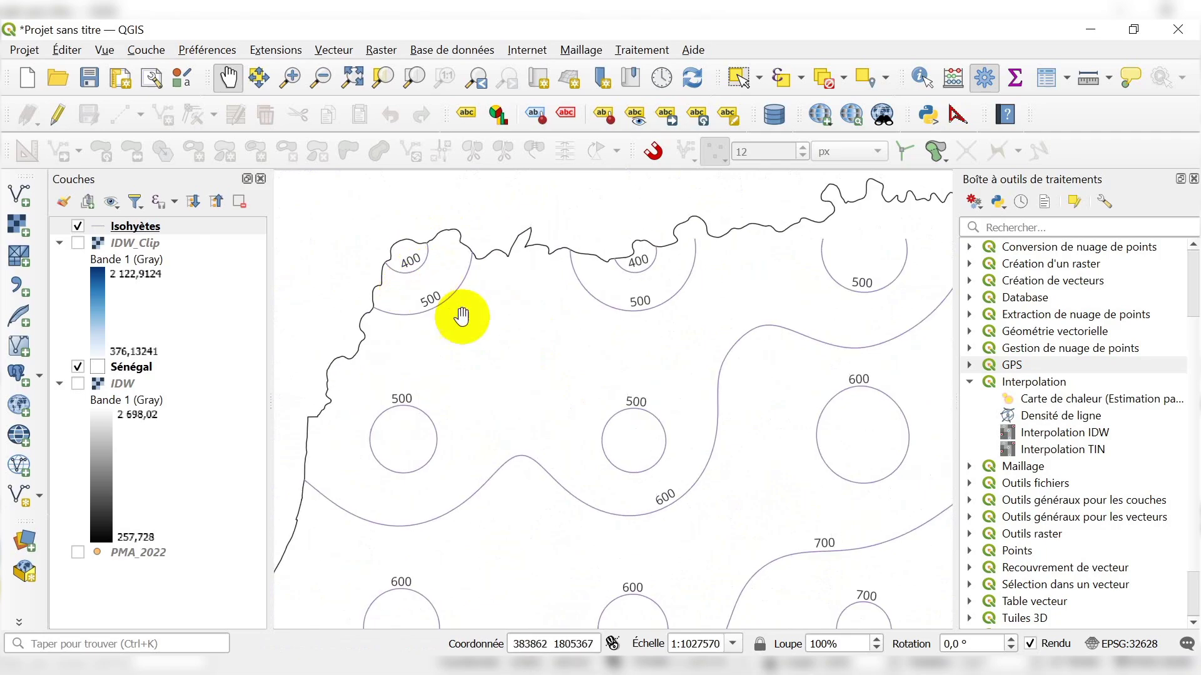
{"action": "left_click_drag", "start_coordinate": [505, 287], "coordinate": [571, 268]}
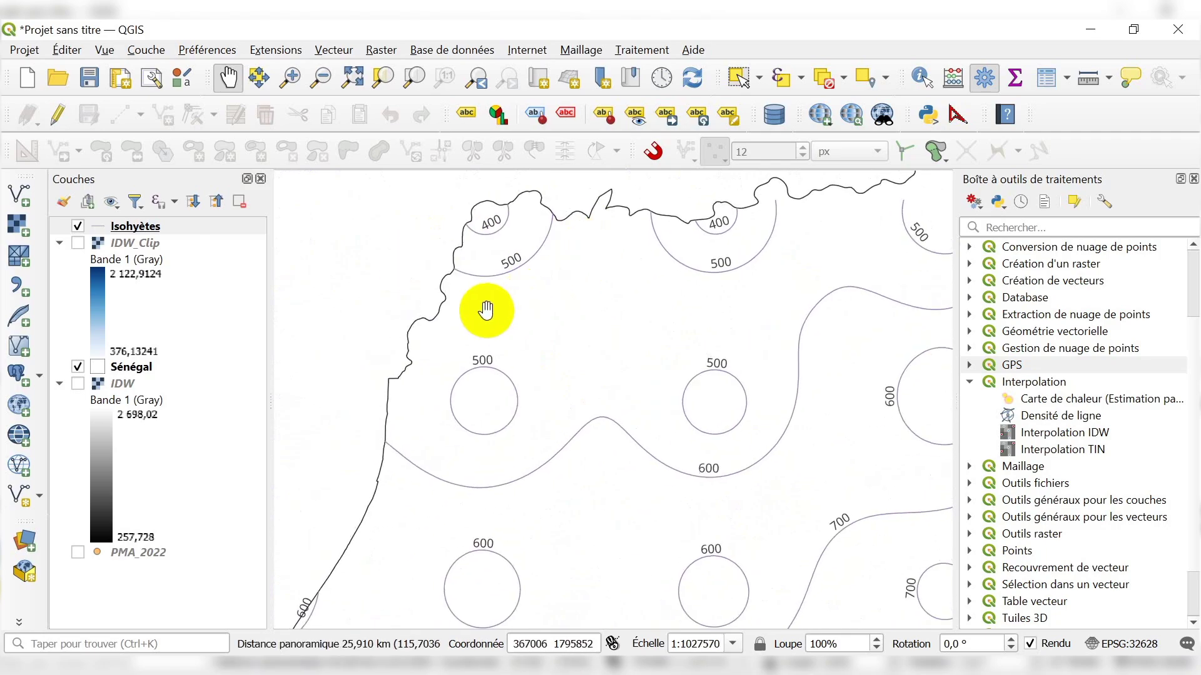
{"action": "scroll", "coordinate": [466, 289], "scroll_direction": "down", "scroll_amount": 2}
{"action": "scroll", "coordinate": [578, 363], "scroll_direction": "up", "scroll_amount": 1}
{"action": "scroll", "coordinate": [578, 363], "scroll_direction": "down", "scroll_amount": 1}
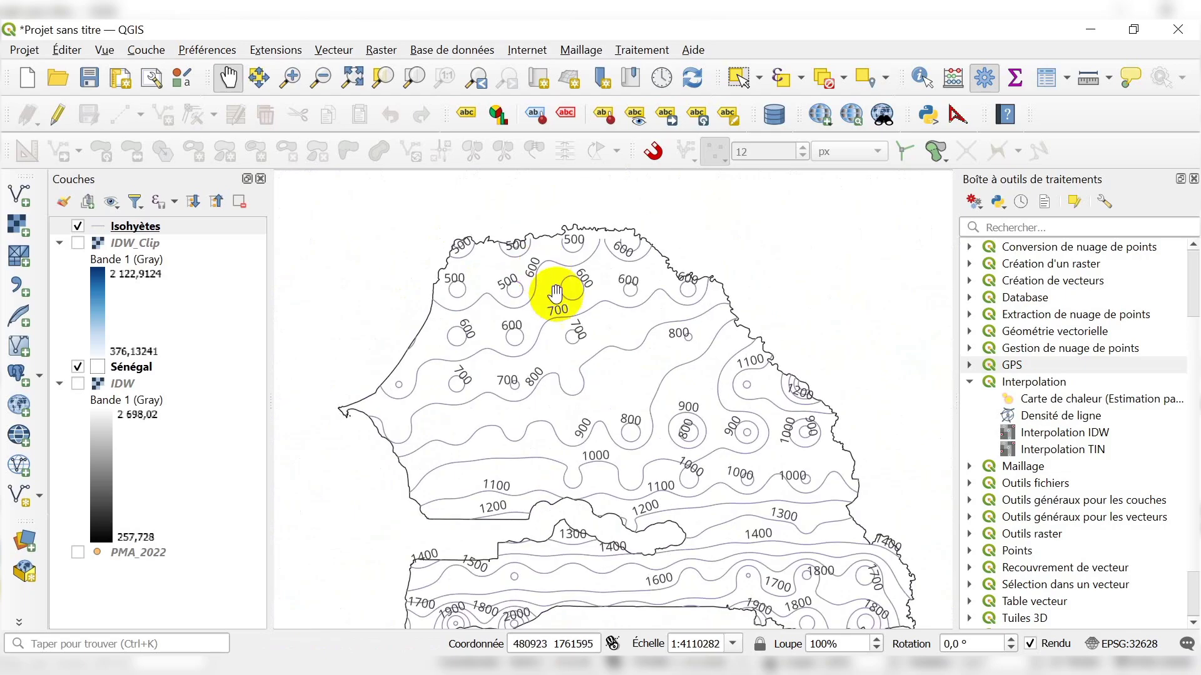
{"action": "scroll", "coordinate": [537, 332], "scroll_direction": "down", "scroll_amount": 1}
{"action": "scroll", "coordinate": [557, 396], "scroll_direction": "up", "scroll_amount": 2}
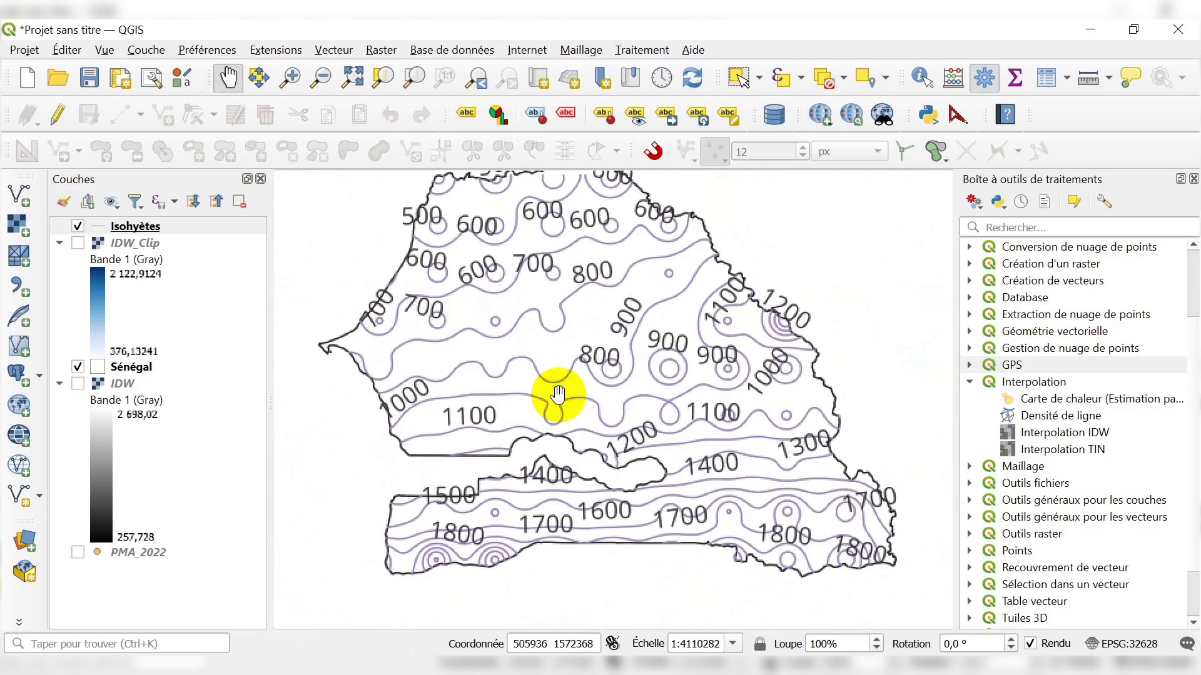
{"action": "scroll", "coordinate": [557, 396], "scroll_direction": "down", "scroll_amount": 1}
{"action": "left_click_drag", "start_coordinate": [556, 317], "coordinate": [539, 356]}
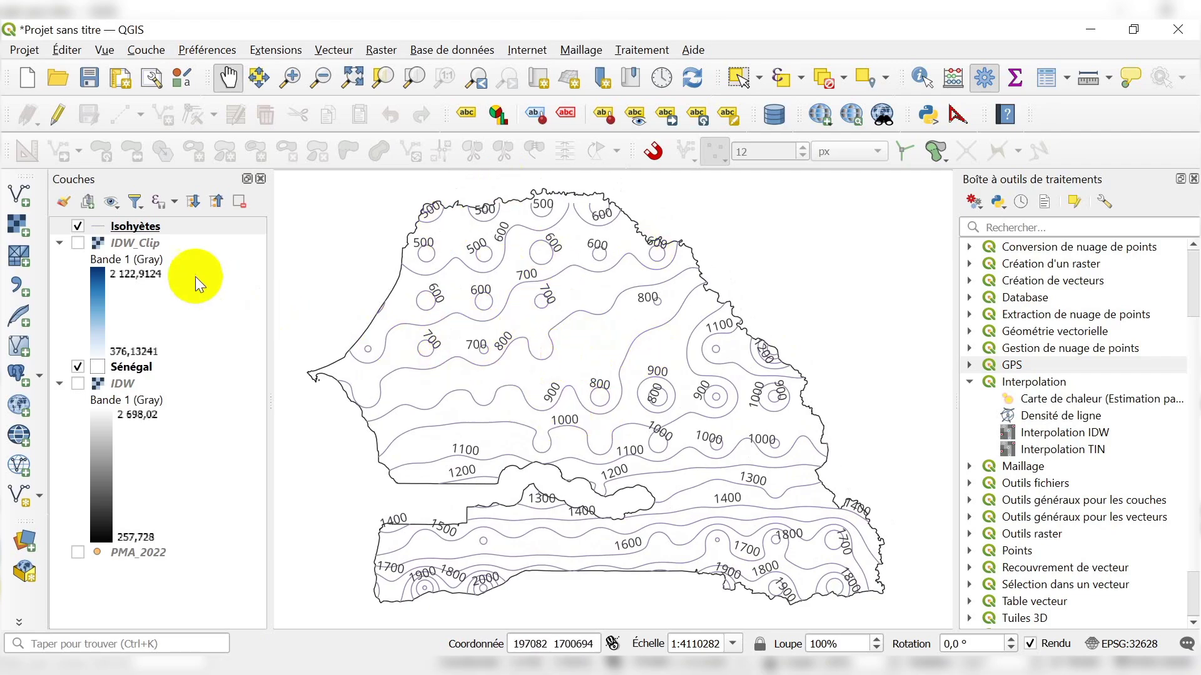
Change the simple line colour of the Isohyètes layer to blue and apply it to the map
{"action": "left_click", "coordinate": [153, 232]}
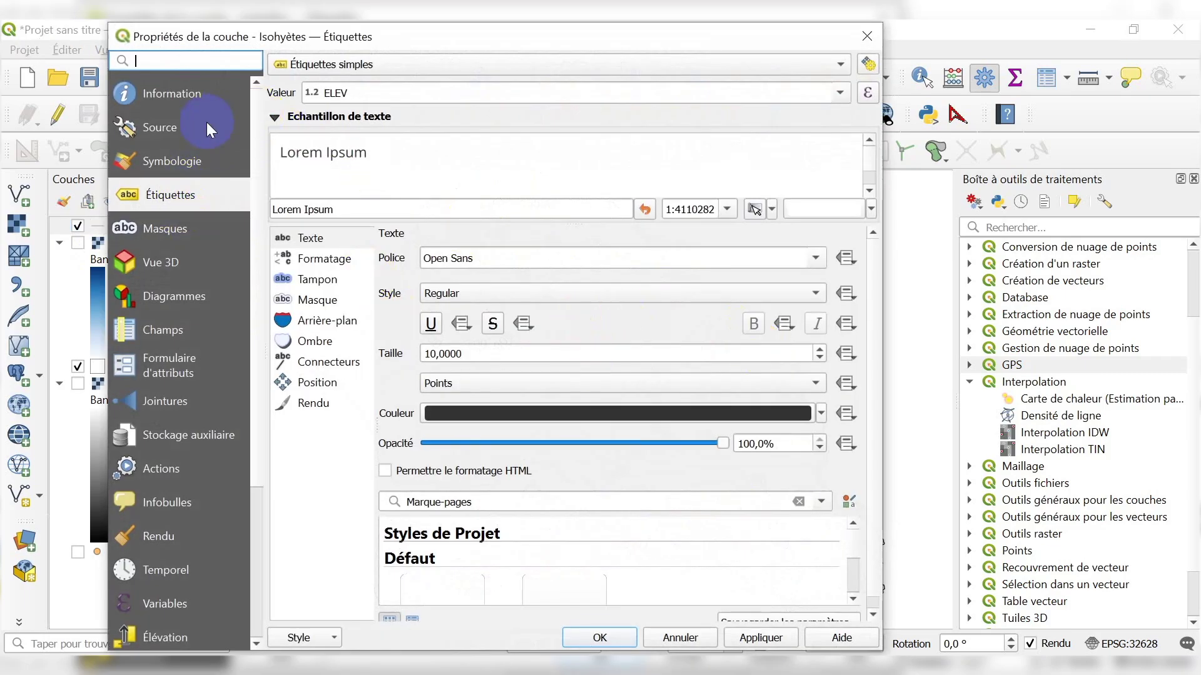
{"action": "left_click", "coordinate": [181, 163]}
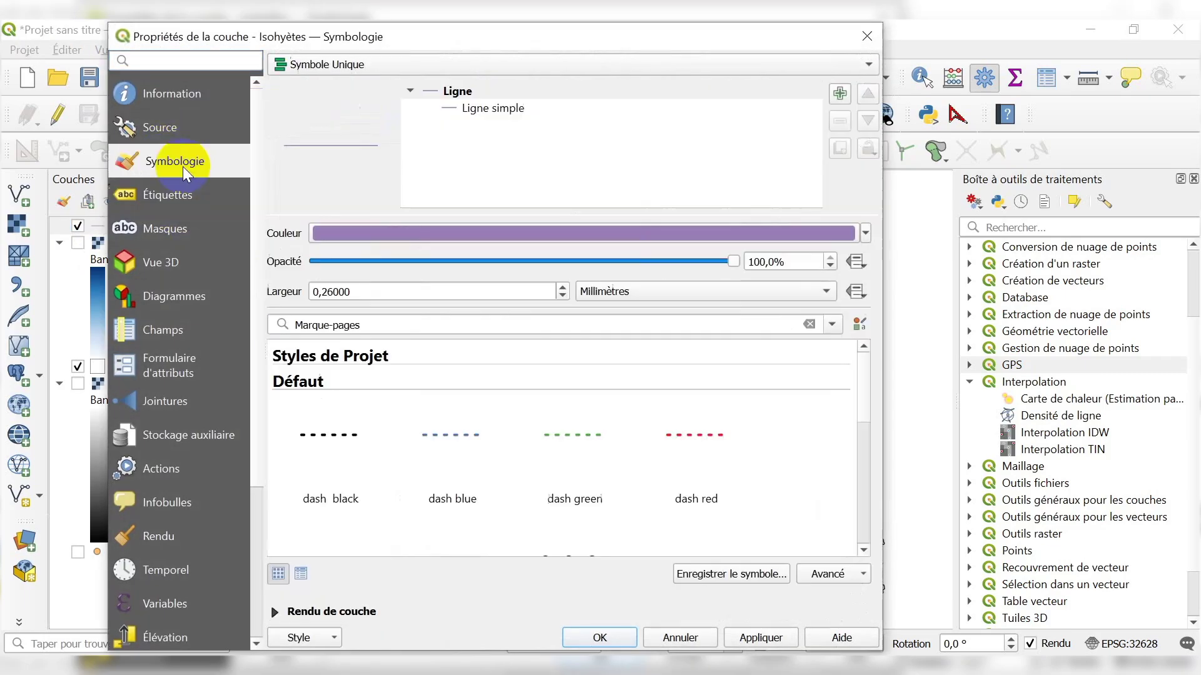
{"action": "left_click", "coordinate": [513, 113]}
{"action": "left_click", "coordinate": [811, 270]}
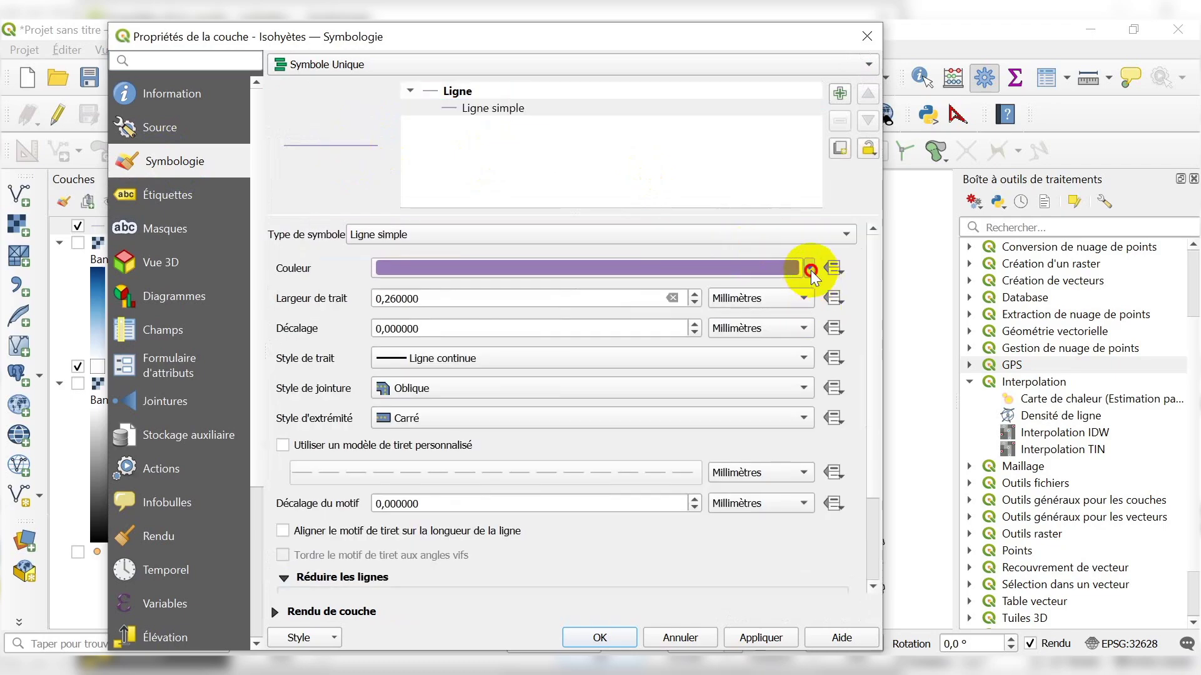
{"action": "left_click", "coordinate": [438, 295]}
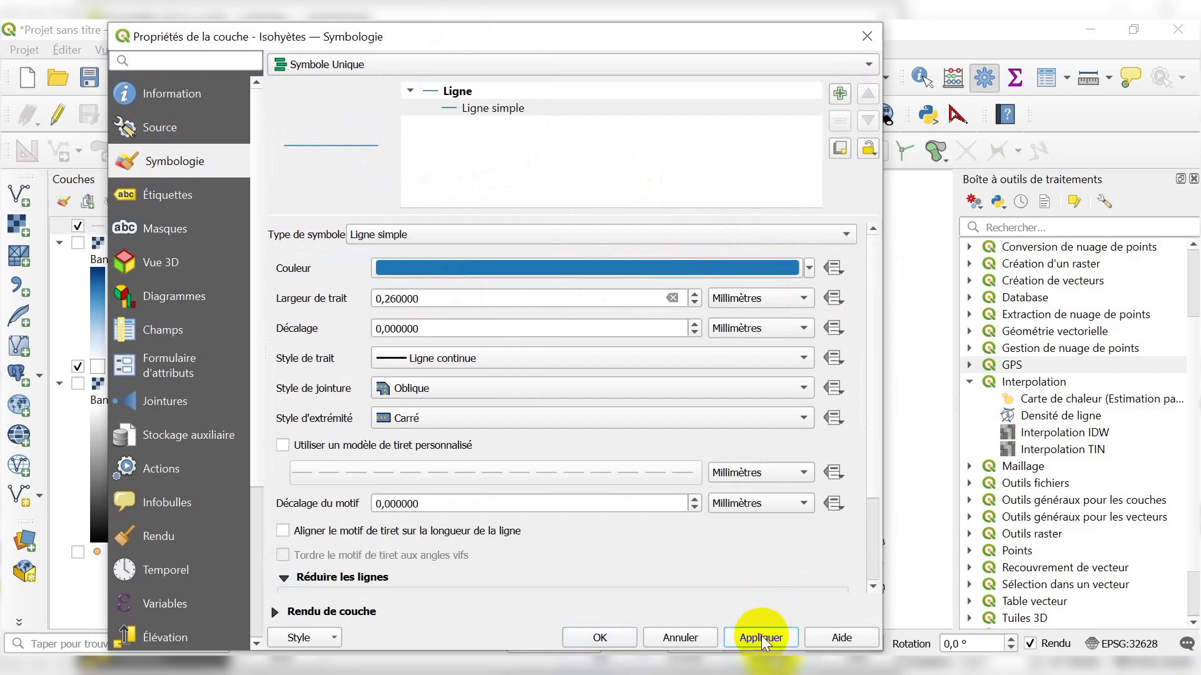
{"action": "left_click", "coordinate": [588, 637]}
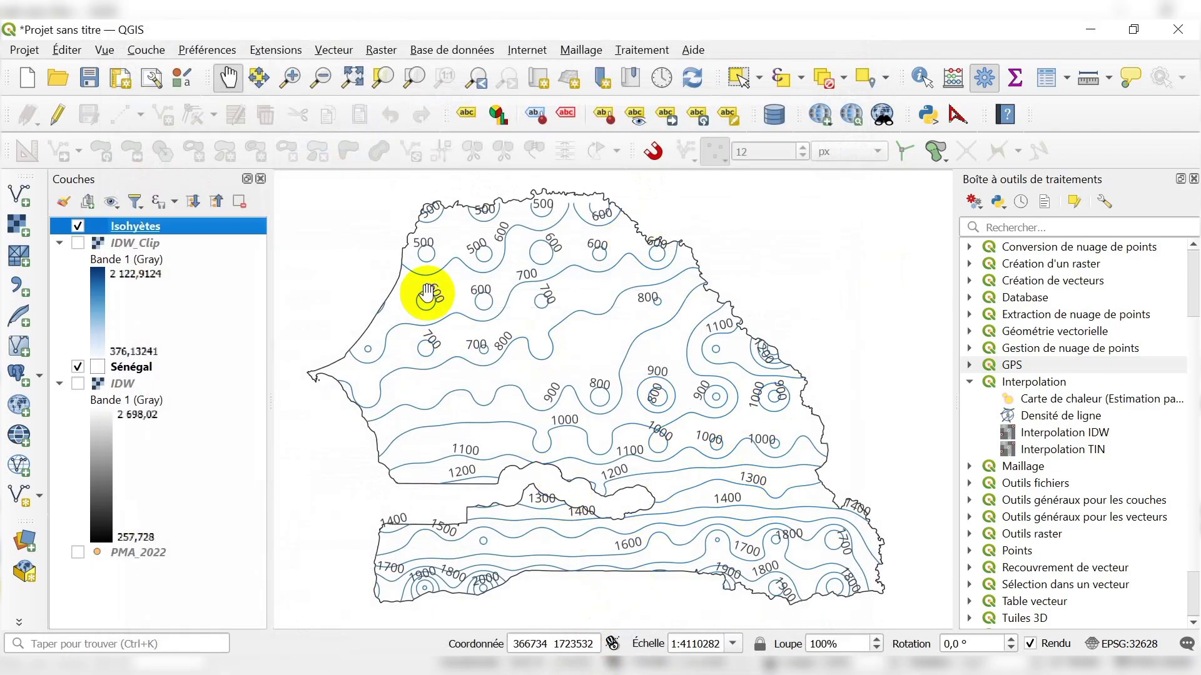
Try categorized symbology on the Isohyètes layer by ELEV value with random colours, and close the layer properties without applying it
{"action": "left_click", "coordinate": [161, 300]}
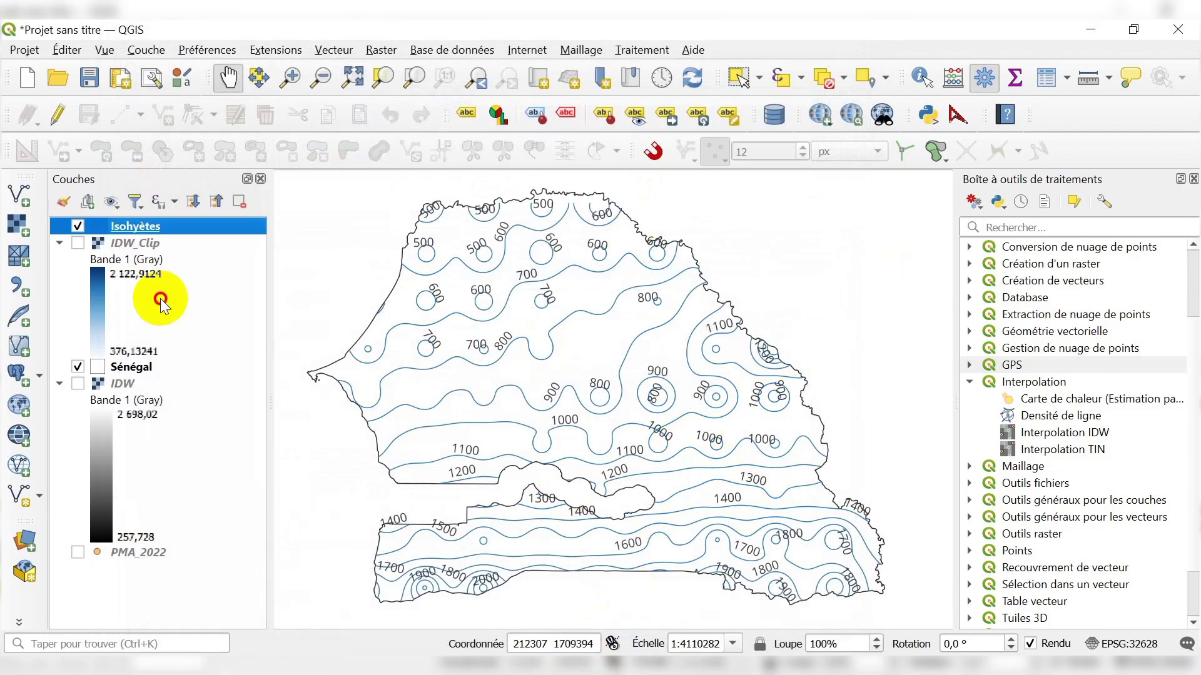
{"action": "right_click", "coordinate": [105, 226]}
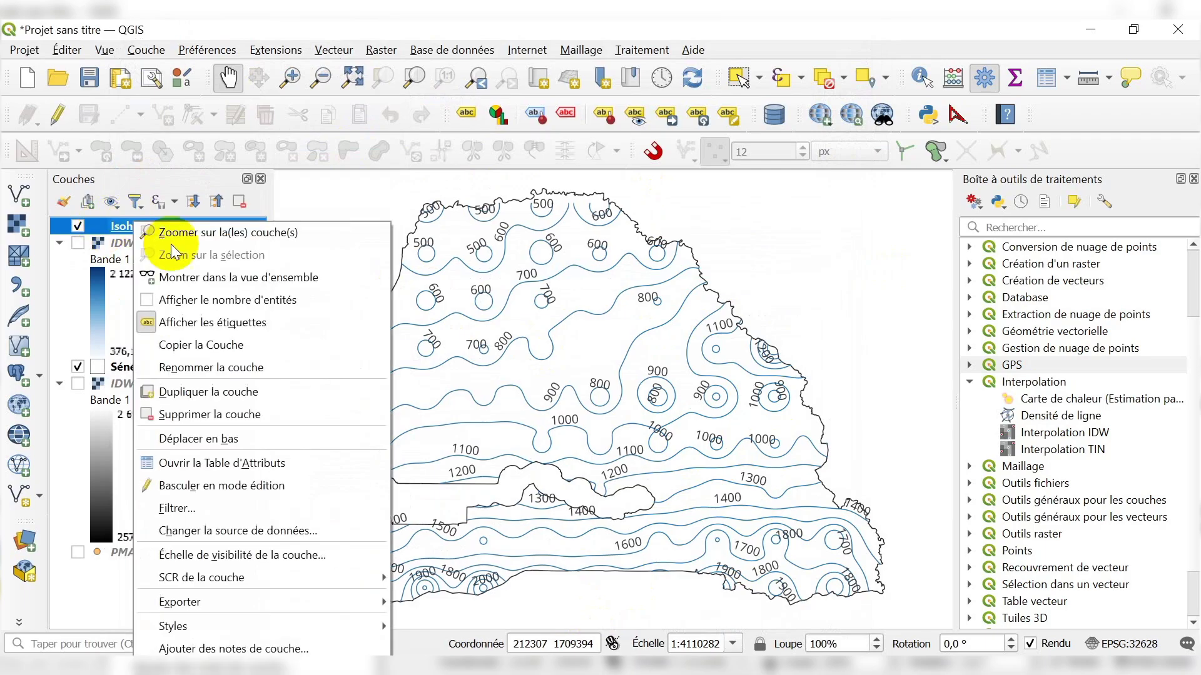
{"action": "left_click", "coordinate": [215, 651]}
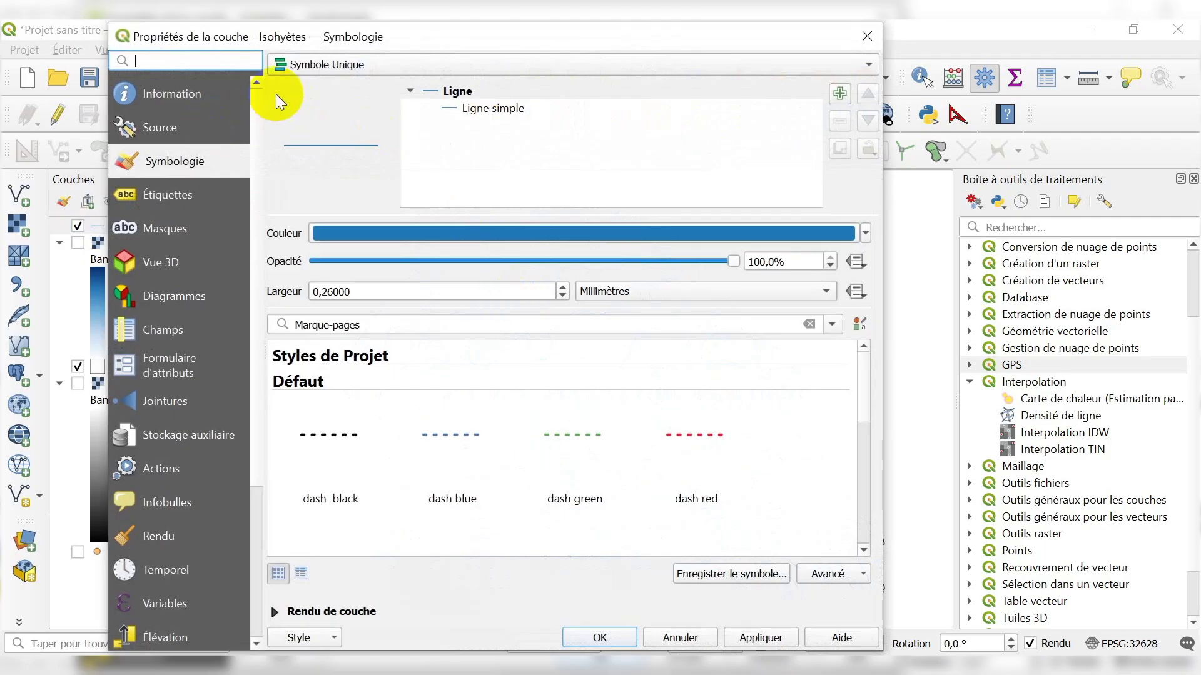
{"action": "left_click", "coordinate": [302, 63]}
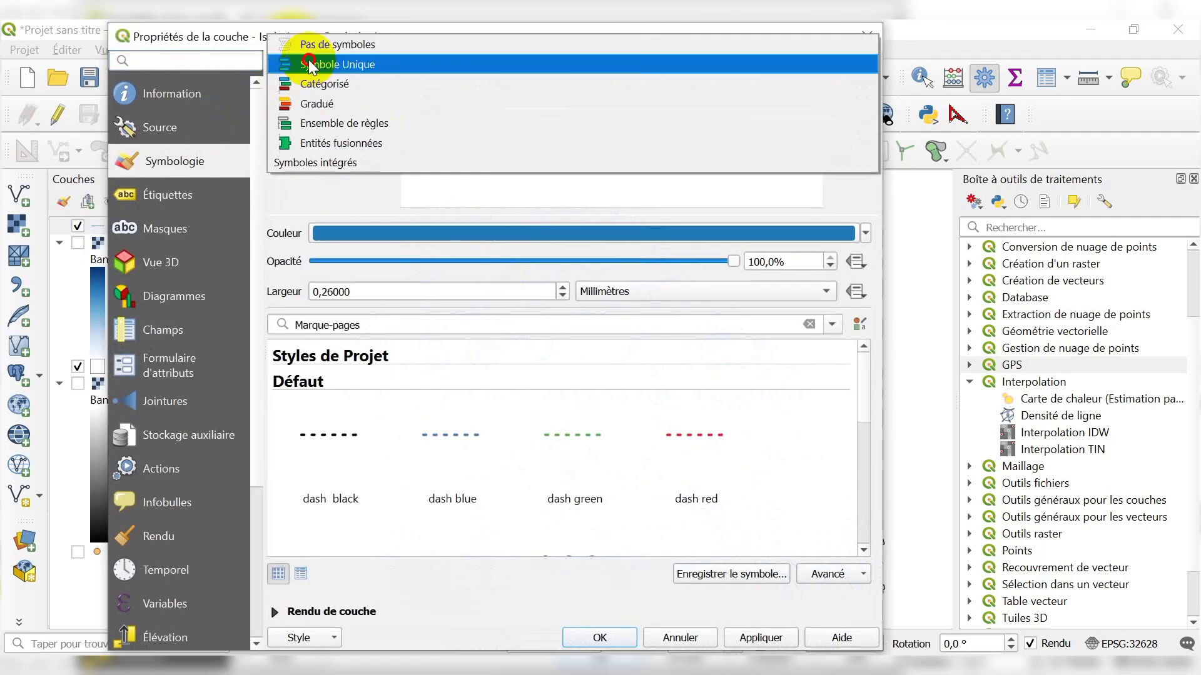
{"action": "left_click", "coordinate": [326, 82]}
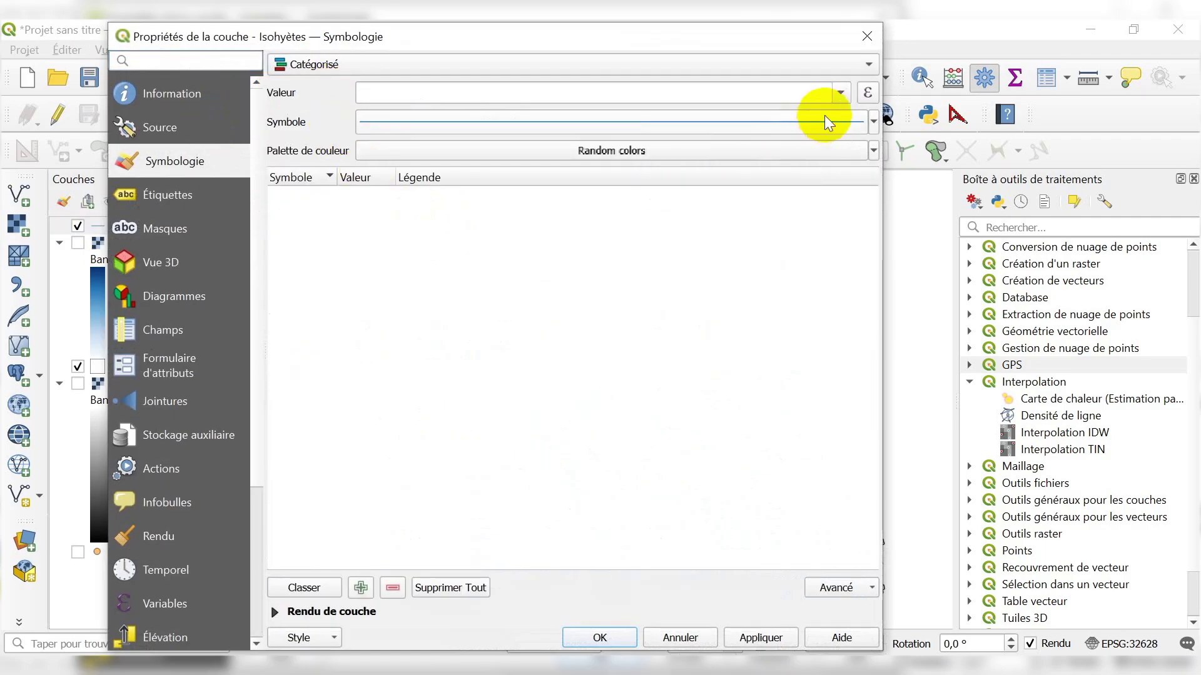
{"action": "left_click", "coordinate": [818, 93]}
{"action": "left_click", "coordinate": [402, 156]}
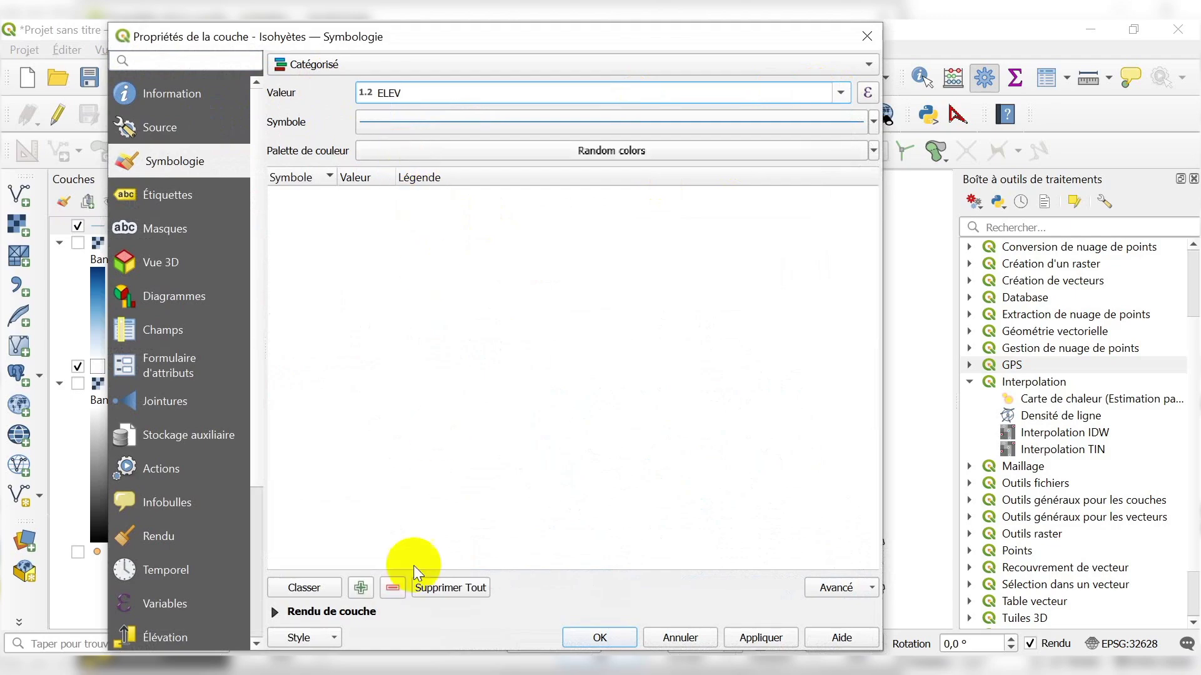
{"action": "left_click", "coordinate": [327, 587]}
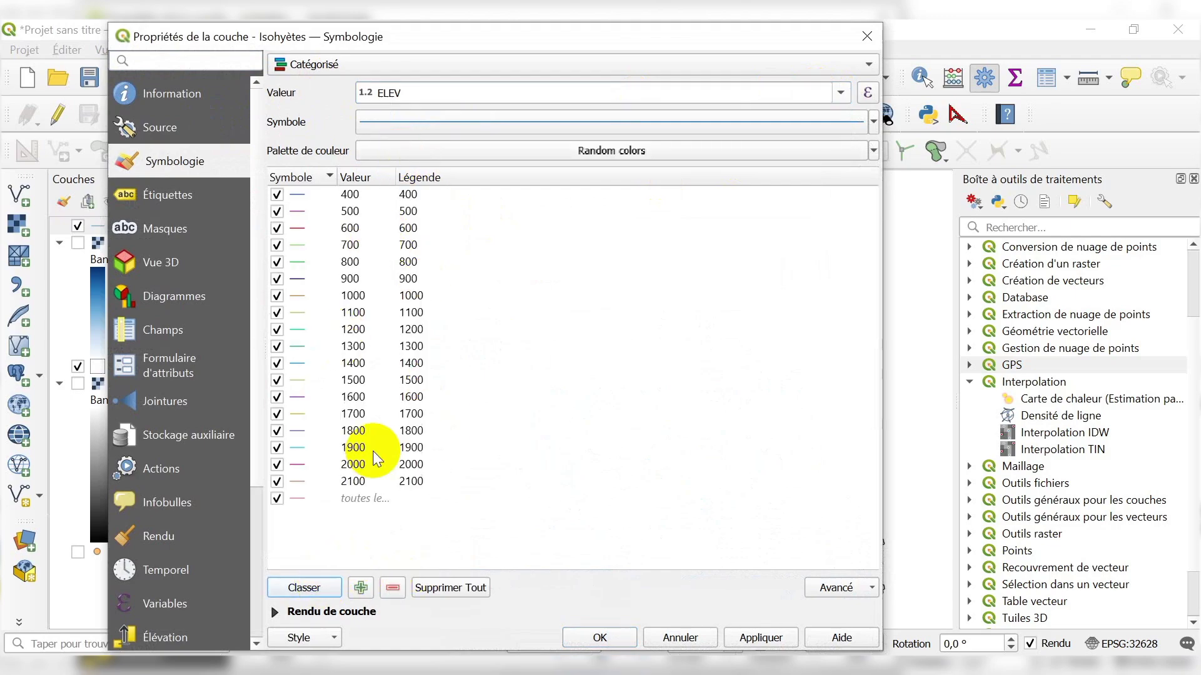
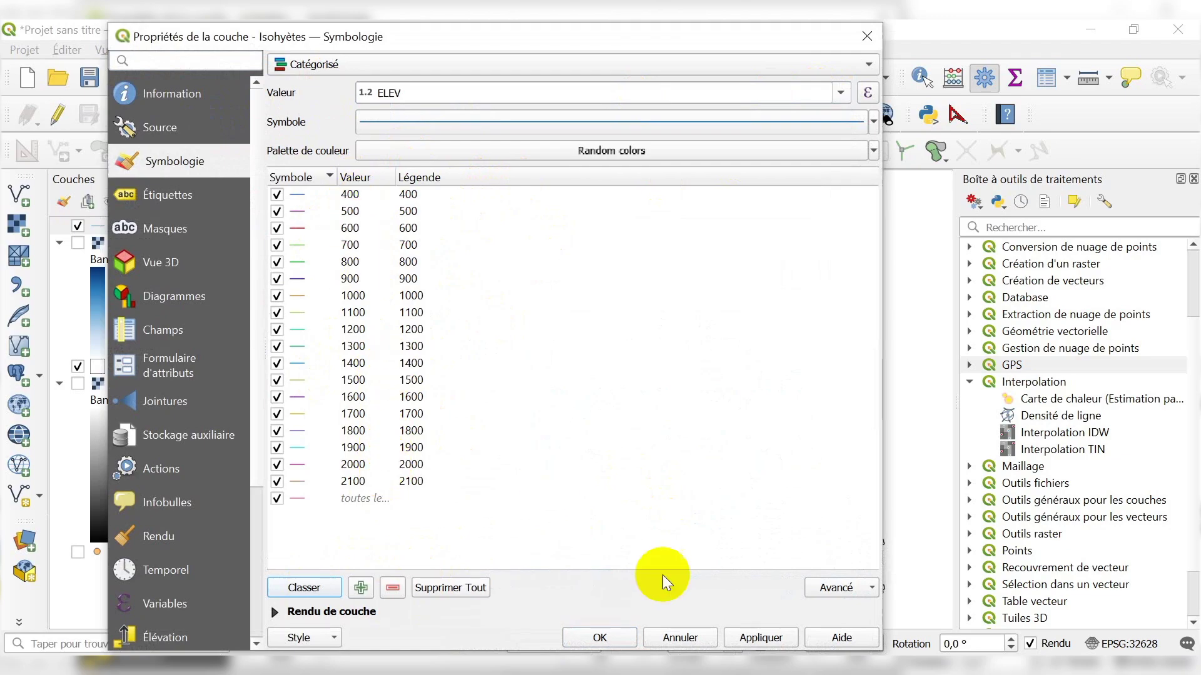
{"action": "left_click", "coordinate": [865, 36]}
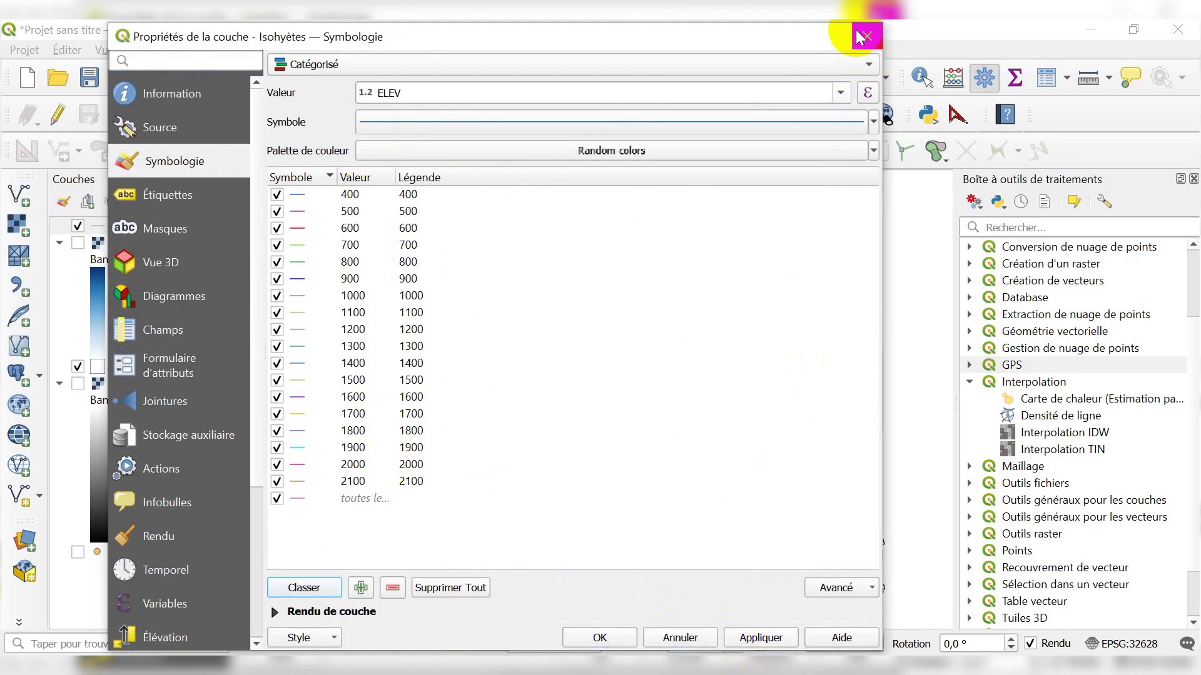
{"action": "left_click", "coordinate": [250, 226]}
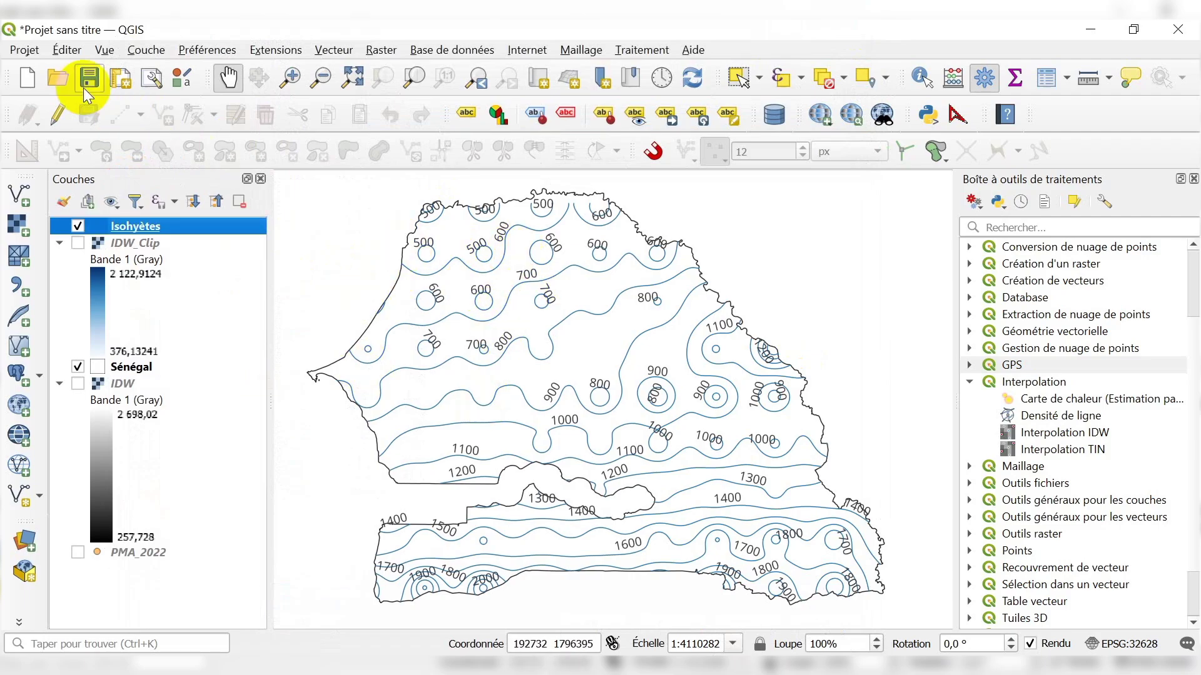
{"action": "left_click", "coordinate": [24, 50]}
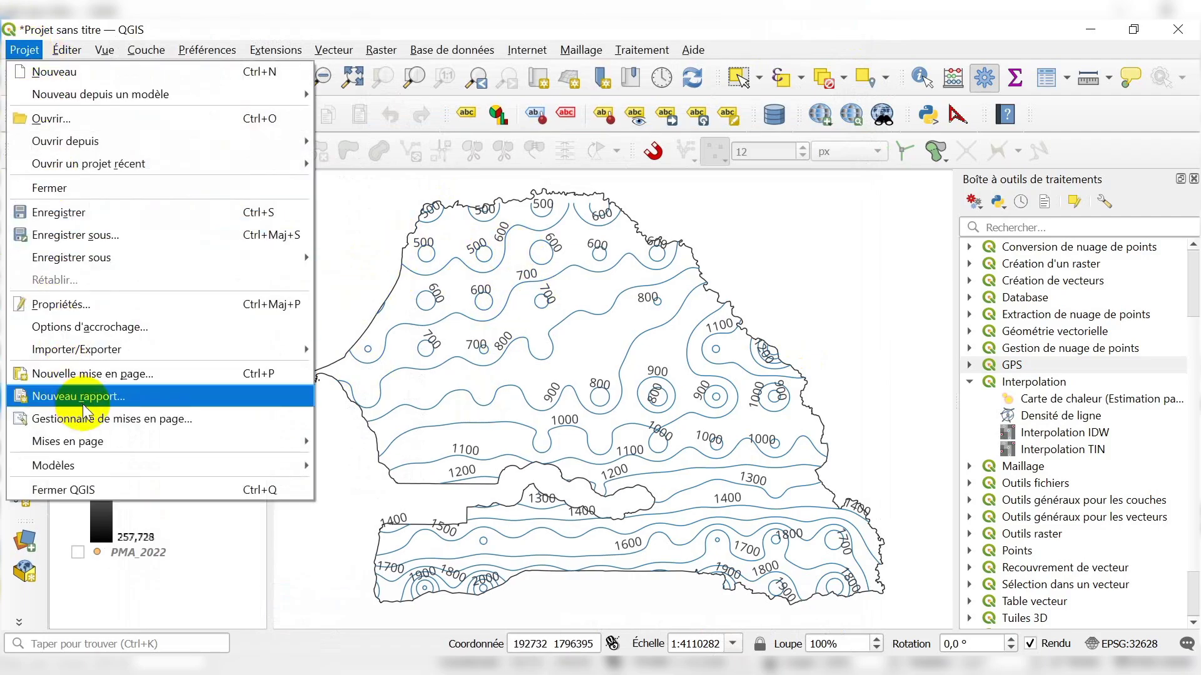
{"action": "left_click", "coordinate": [91, 419]}
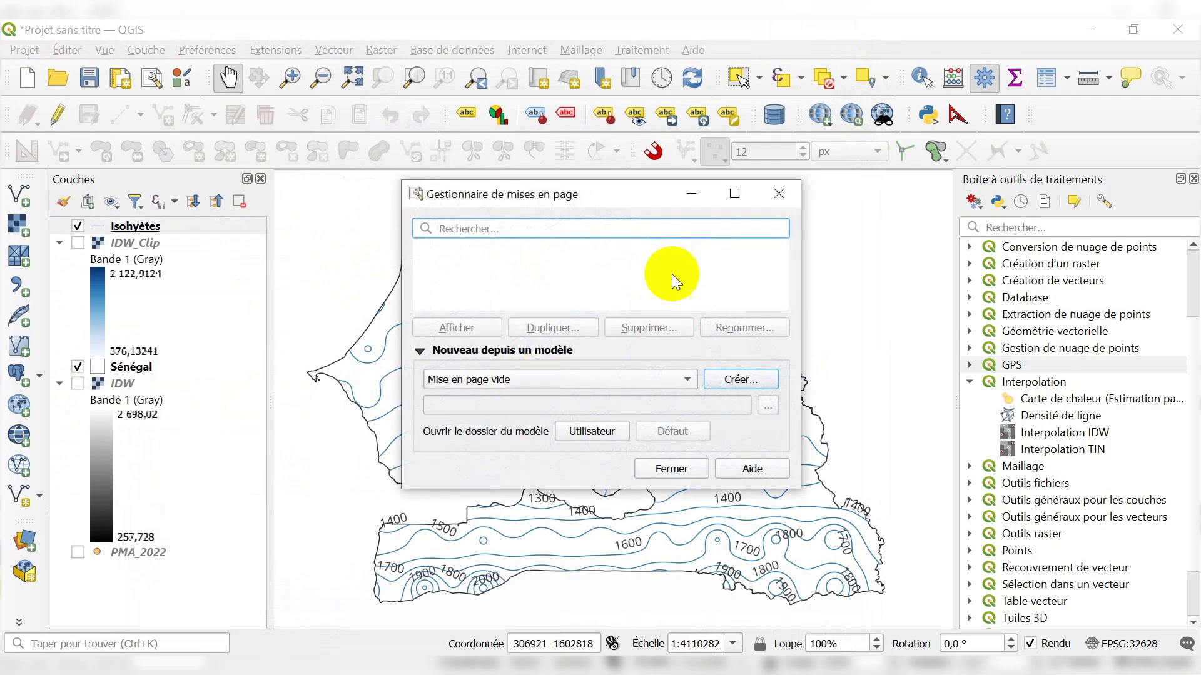
{"action": "left_click", "coordinate": [779, 194]}
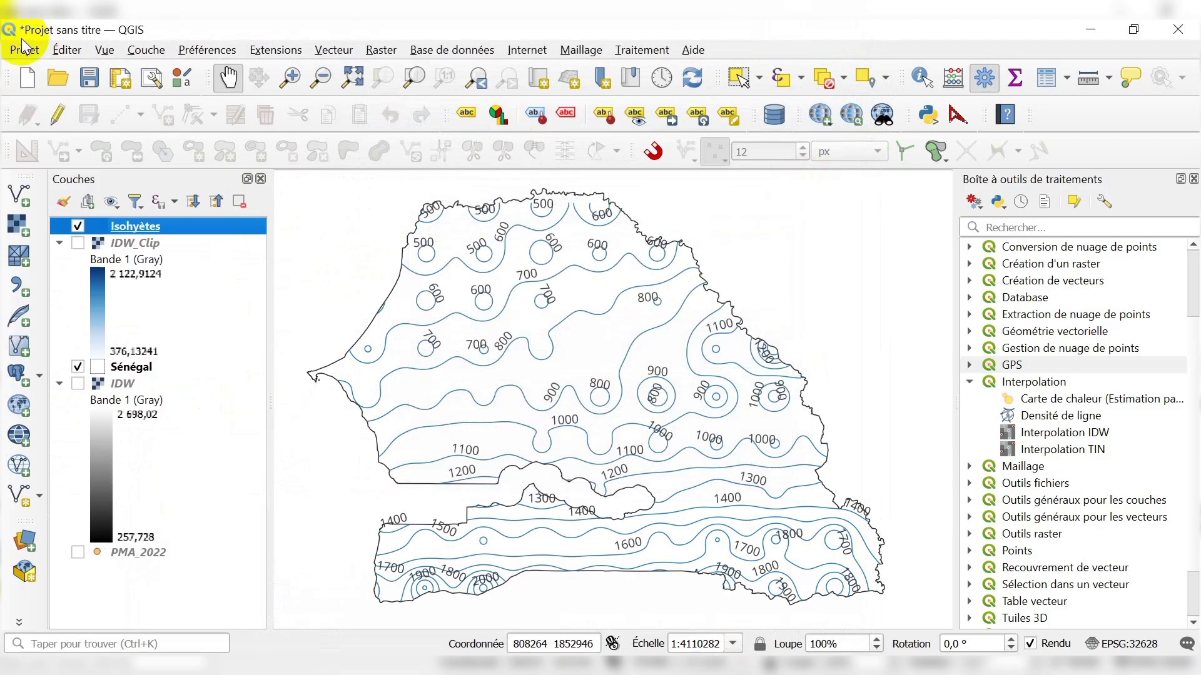
Create a new print layout titled Isohyetes
{"action": "left_click", "coordinate": [24, 49]}
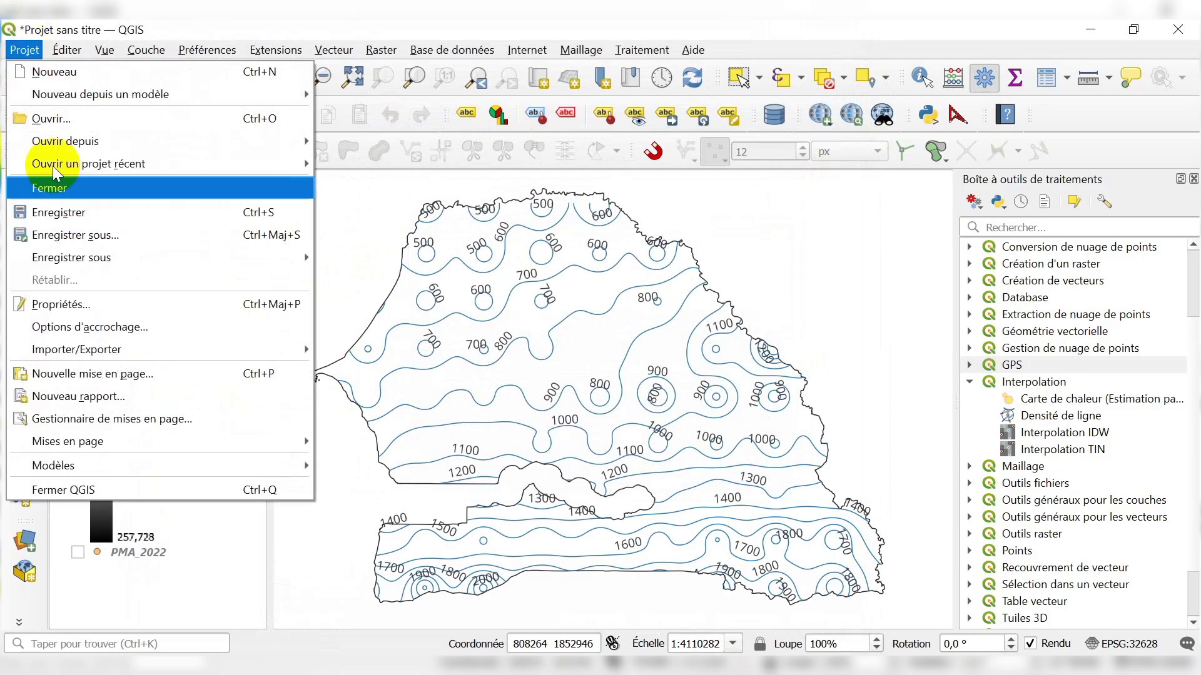
{"action": "left_click", "coordinate": [94, 374]}
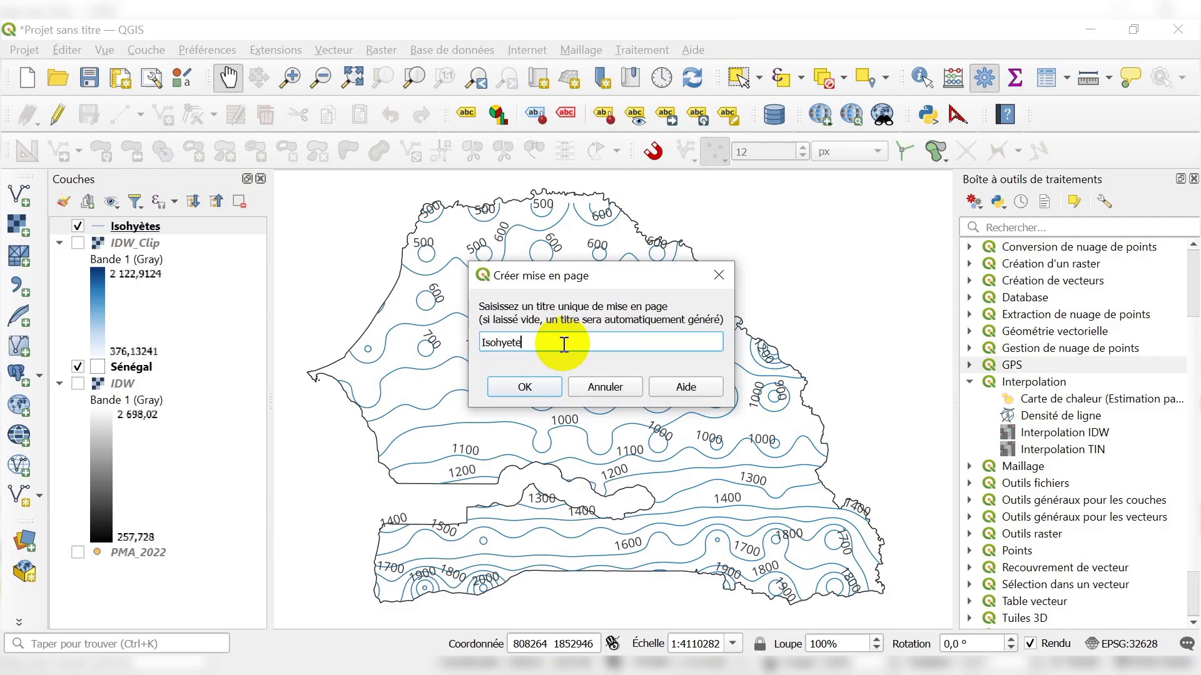
{"action": "left_click", "coordinate": [534, 379]}
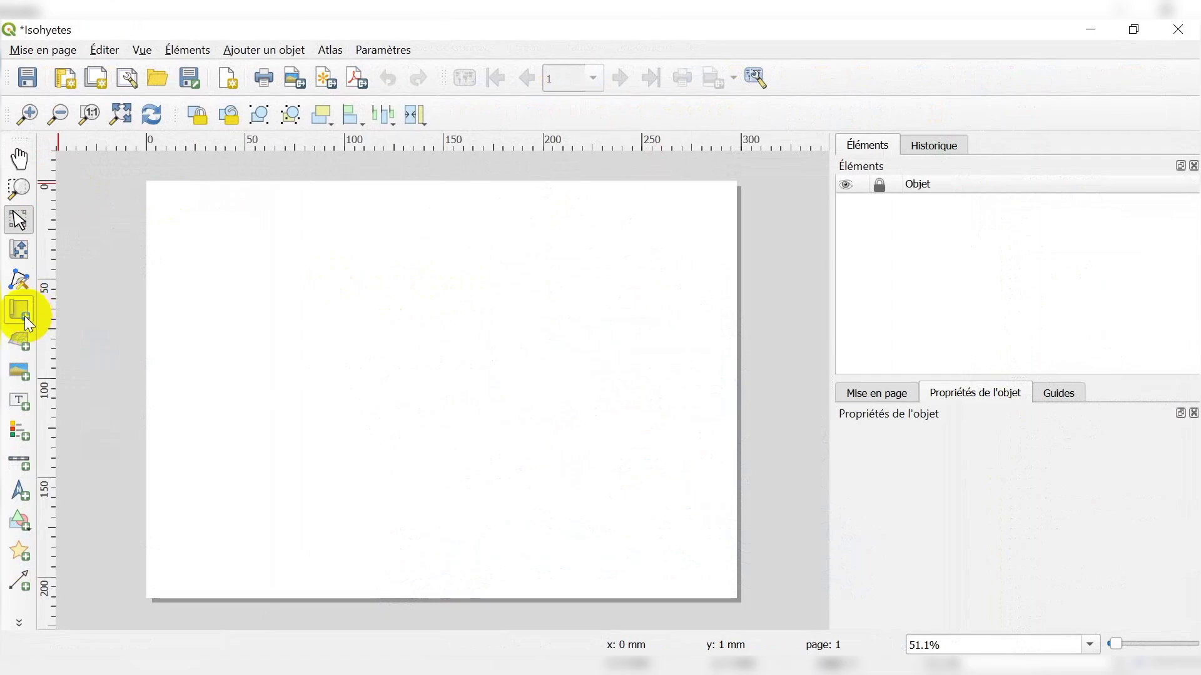
Add a map of about 289 by 204 mm covering nearly the whole page, and shift its content to centre Senegal
{"action": "left_click", "coordinate": [19, 314]}
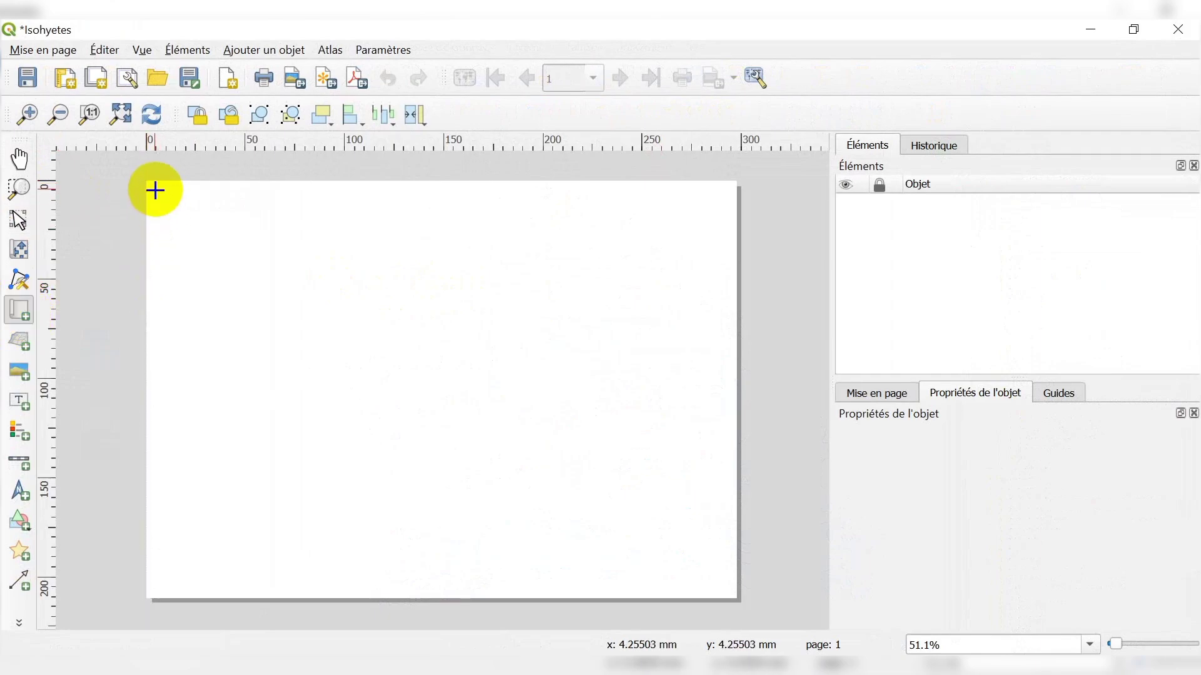
{"action": "left_click_drag", "start_coordinate": [155, 187], "coordinate": [709, 583]}
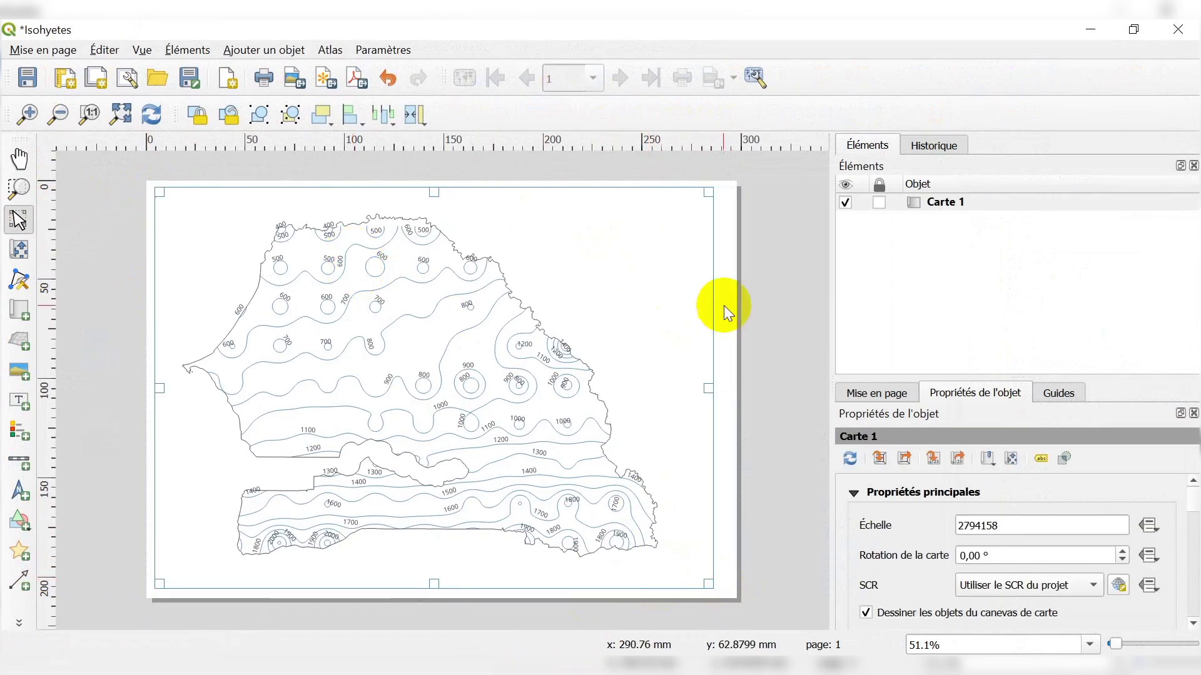
{"action": "left_click_drag", "start_coordinate": [711, 588], "coordinate": [723, 588]}
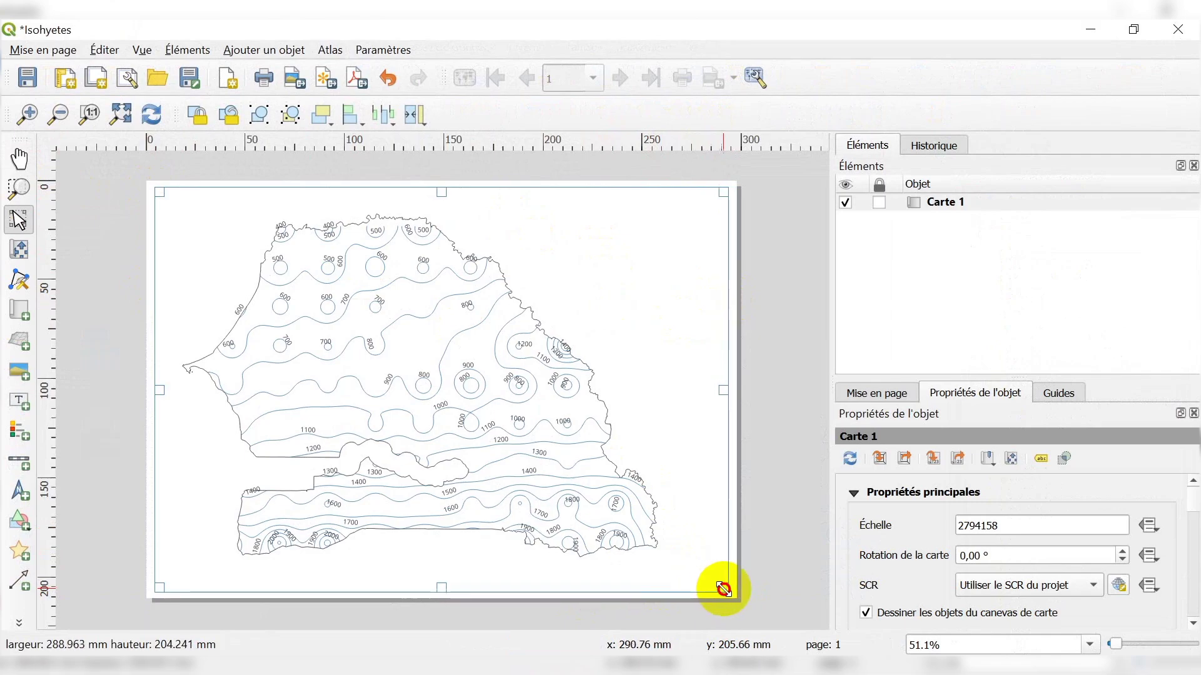
{"action": "left_click", "coordinate": [17, 252]}
{"action": "left_click_drag", "start_coordinate": [411, 332], "coordinate": [432, 337]}
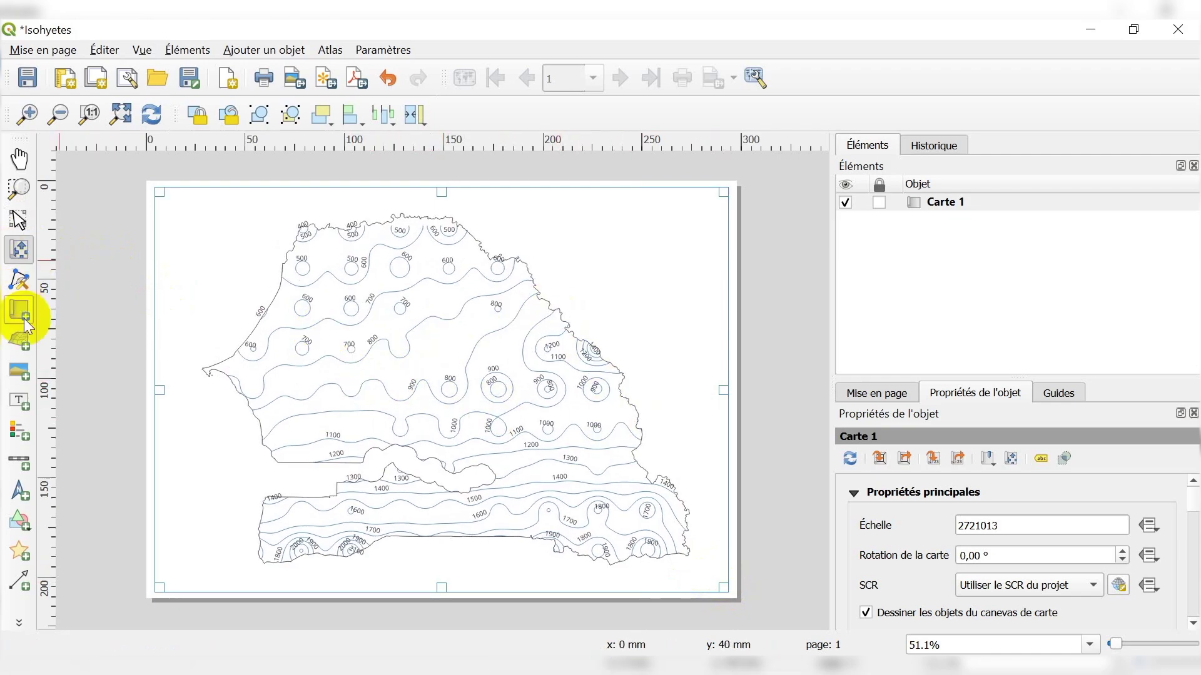
Add a text label to the layout and shrink it to a narrow strip above the northern edge of Senegal
{"action": "left_click", "coordinate": [23, 393]}
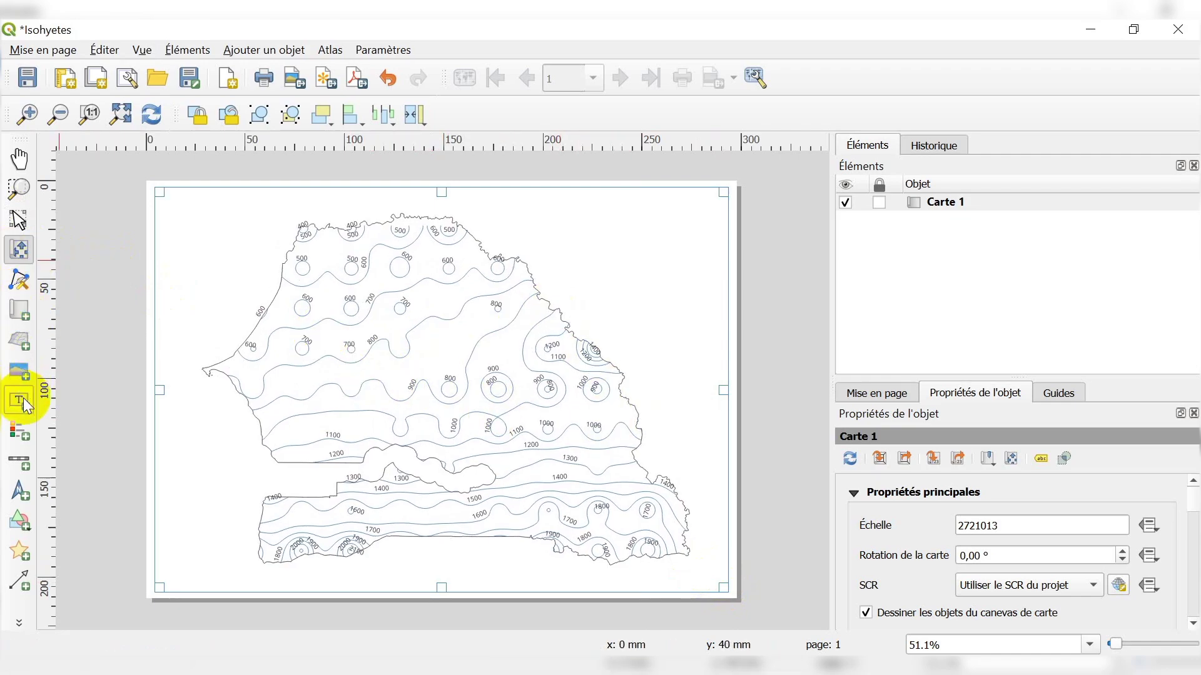
{"action": "left_click", "coordinate": [282, 209]}
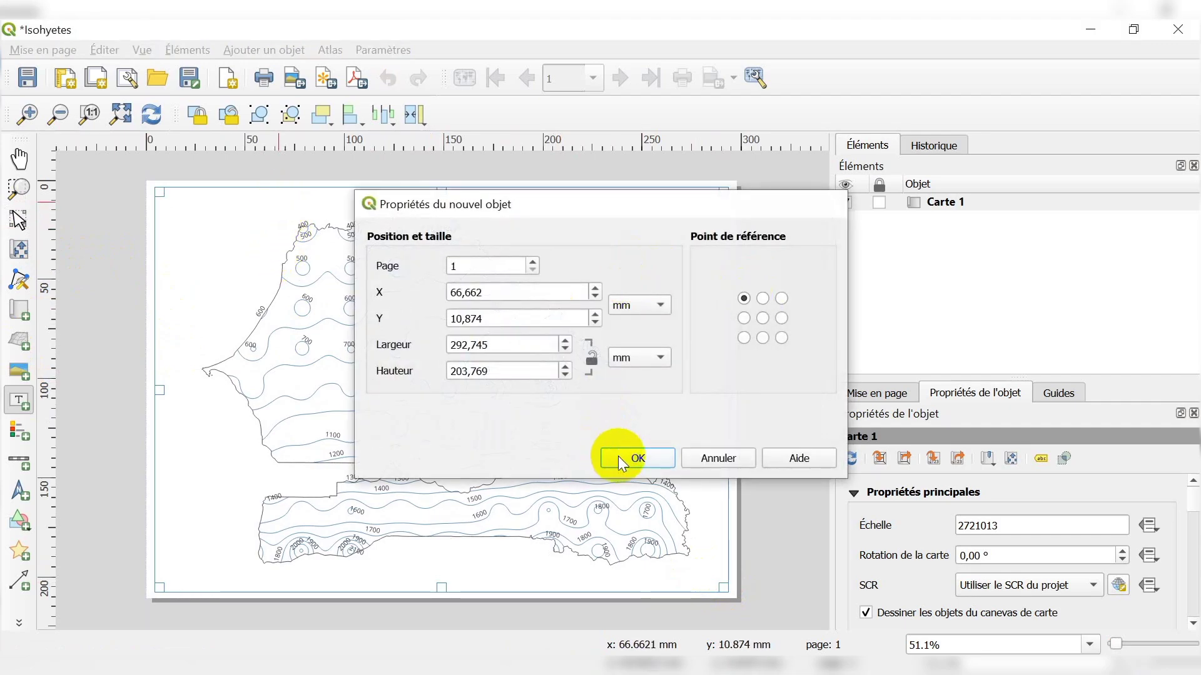
{"action": "left_click", "coordinate": [605, 445]}
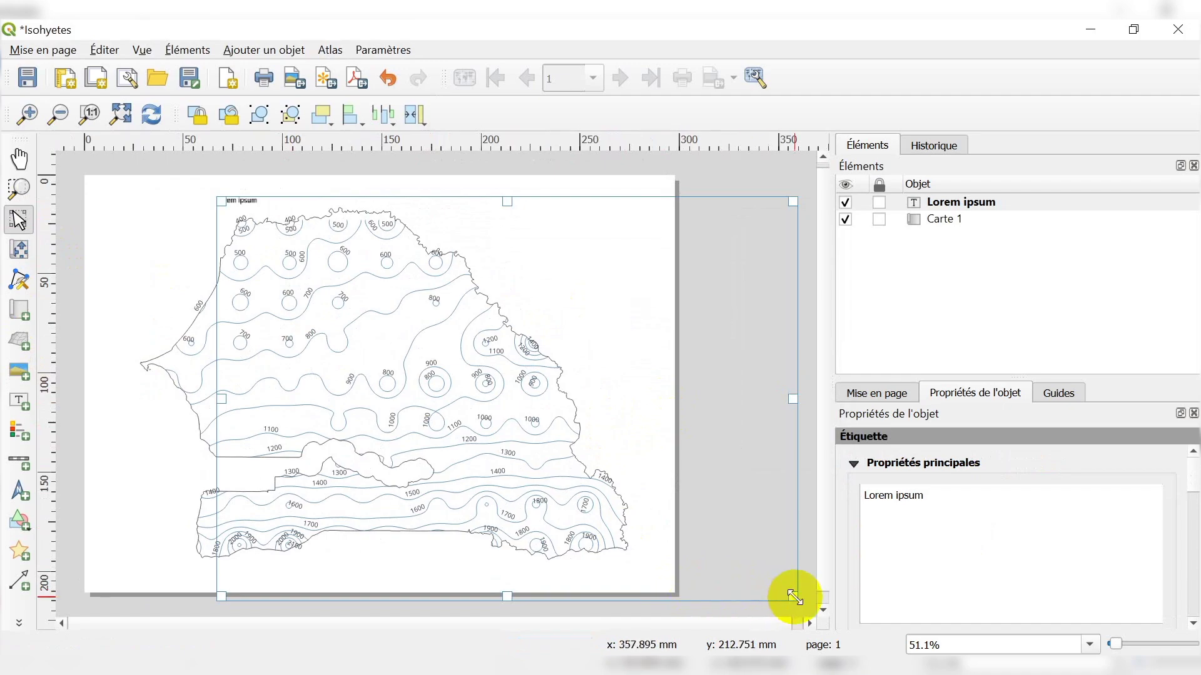
{"action": "left_click_drag", "start_coordinate": [792, 596], "coordinate": [683, 502]}
{"action": "left_click_drag", "start_coordinate": [262, 202], "coordinate": [464, 205]}
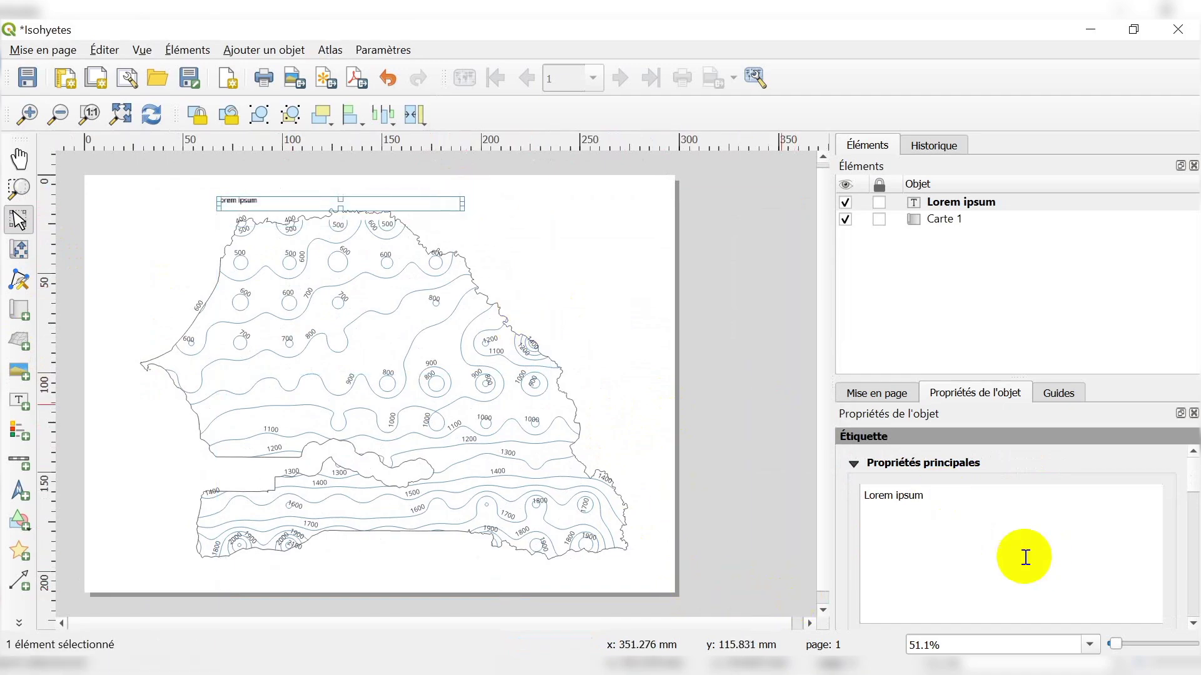
Replace the label's placeholder text with the title CARTES DES ISOHYETES DU SENEGAL EN 2022
{"action": "left_click", "coordinate": [988, 519]}
{"action": "left_click_drag", "start_coordinate": [988, 519], "coordinate": [837, 491]}
{"action": "type", "text": "C"}
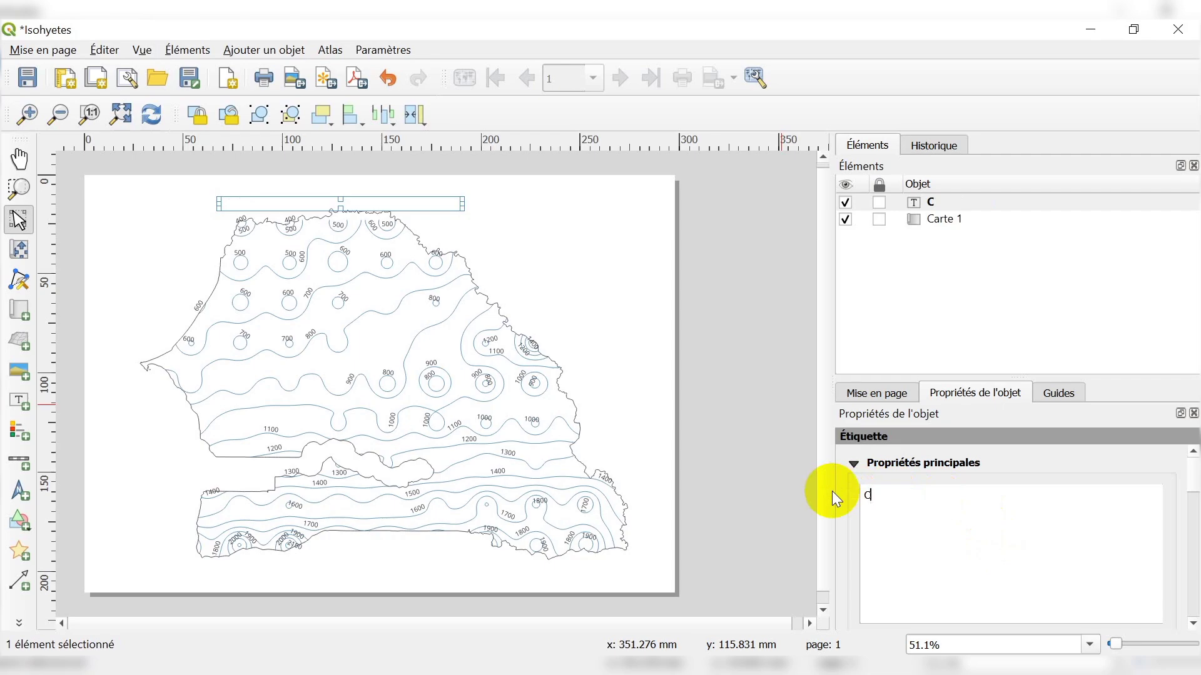
{"action": "type", "text": "ARTES DES ISOG"}
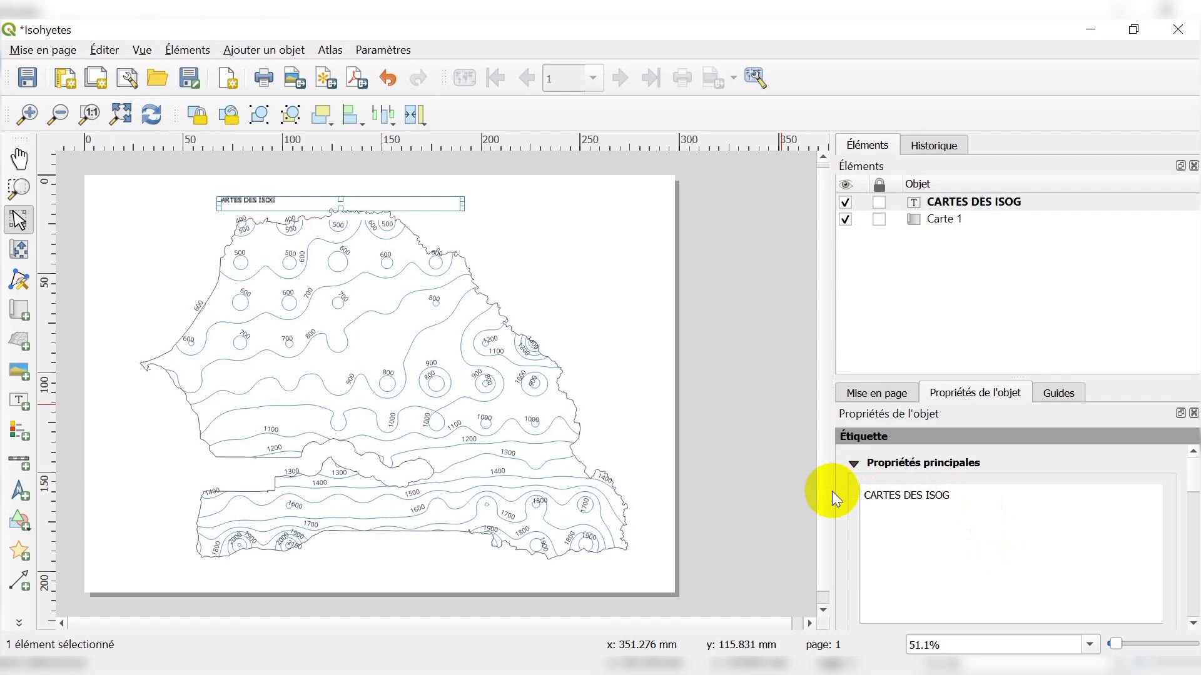
{"action": "key", "text": "BackSpace"}
{"action": "type", "text": "HYETES ENN"}
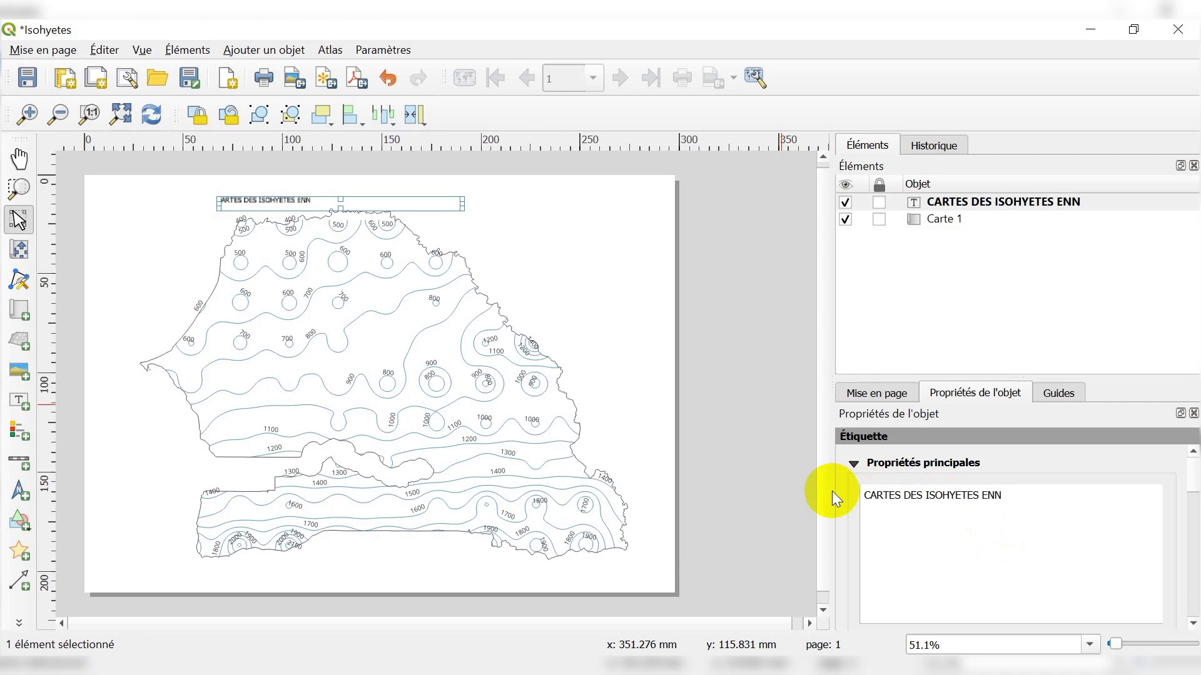
{"action": "key", "text": "BackSpace"}
{"action": "key", "text": "BackSpace"}
{"action": "key", "text": "BackSpace"}
{"action": "key", "text": "BackSpace"}
{"action": "type", "text": "DU"}
{"action": "type", "text": " S2N"}
{"action": "key", "text": "BackSpace"}
{"action": "key", "text": "BackSpace"}
{"action": "type", "text": "ENEGAL EN 2022"}
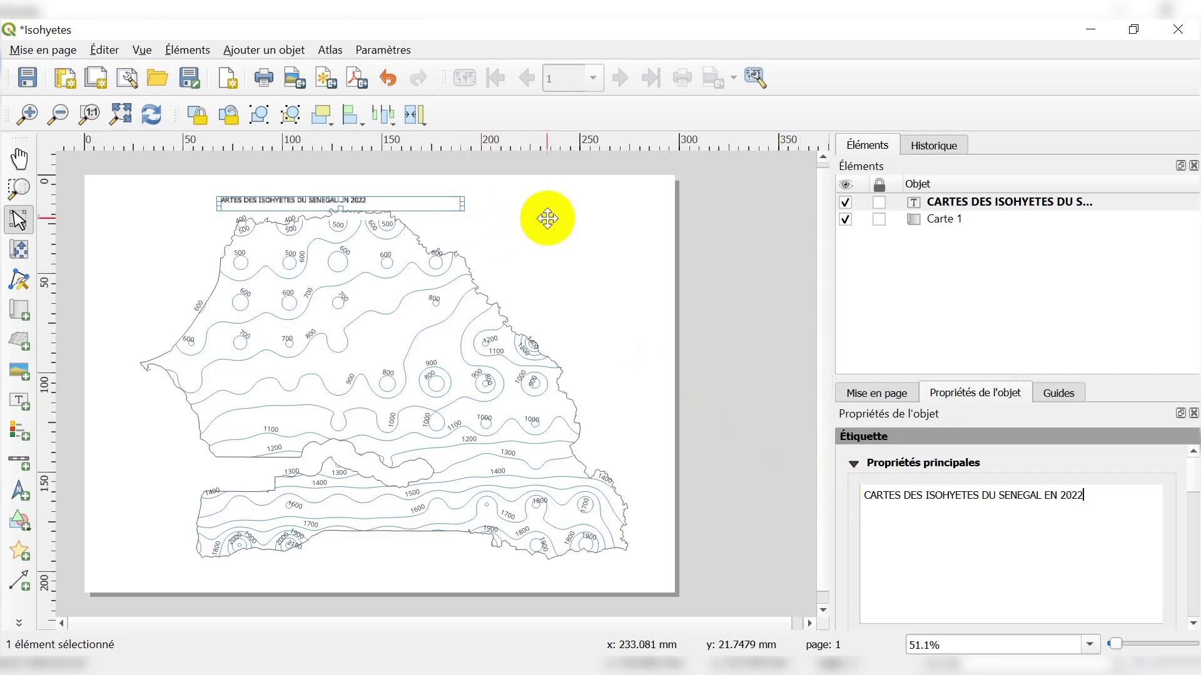
{"action": "left_click", "coordinate": [388, 196]}
{"action": "left_click", "coordinate": [348, 200]}
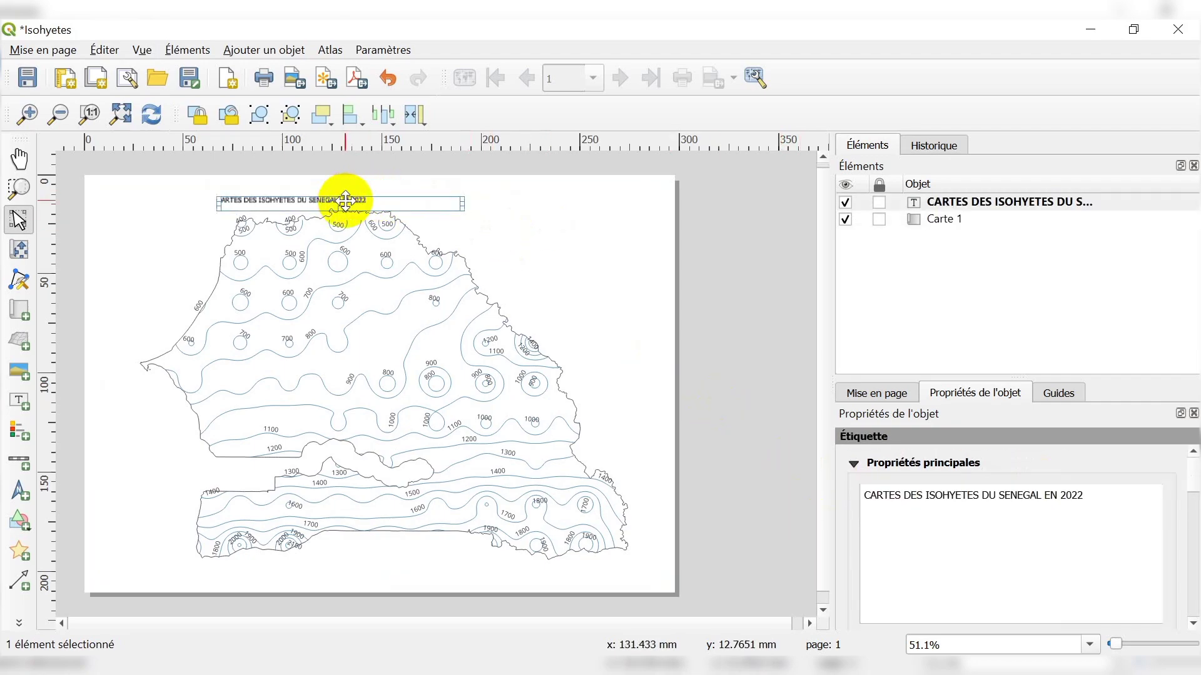
Set the title's font size to 21 and widen and reposition its box so the whole title fits on one line
{"action": "scroll", "coordinate": [1182, 506], "scroll_direction": "down", "scroll_amount": 3}
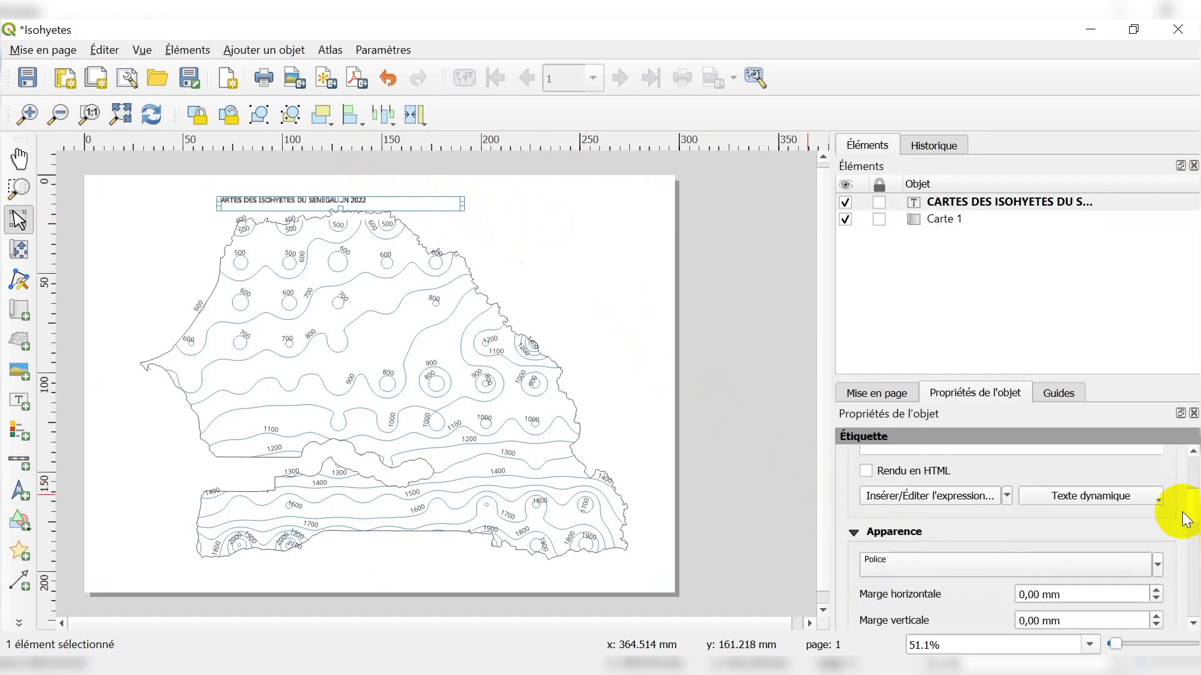
{"action": "left_click", "coordinate": [989, 569]}
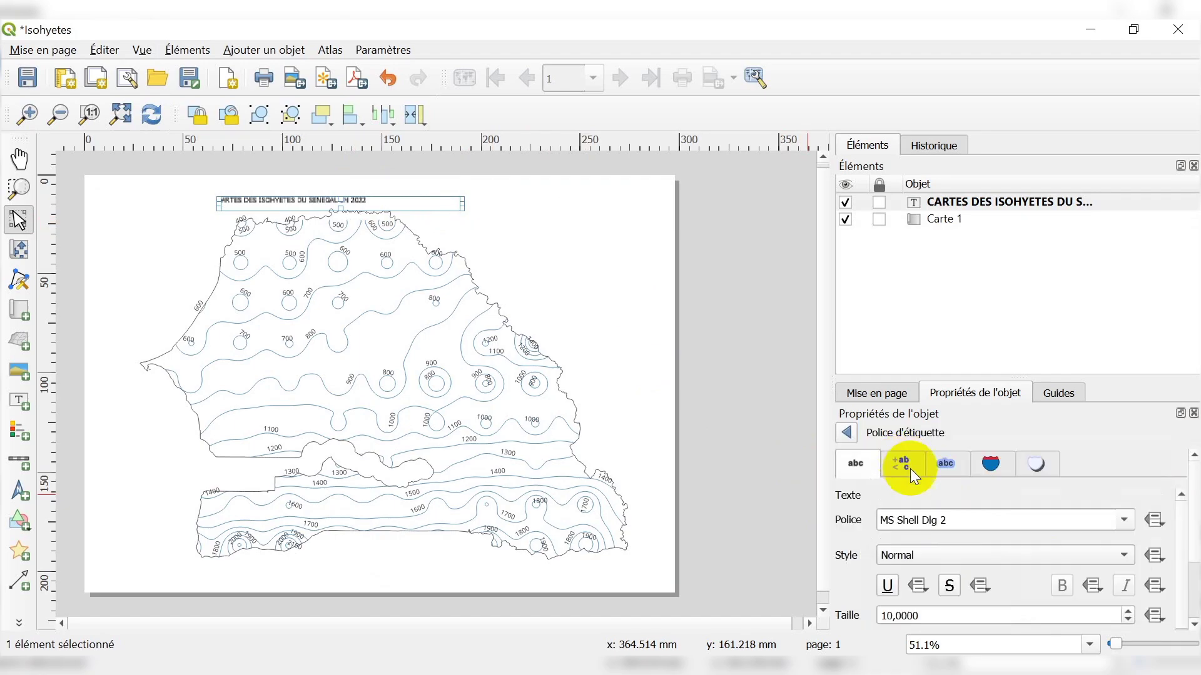
{"action": "left_click", "coordinate": [1125, 611]}
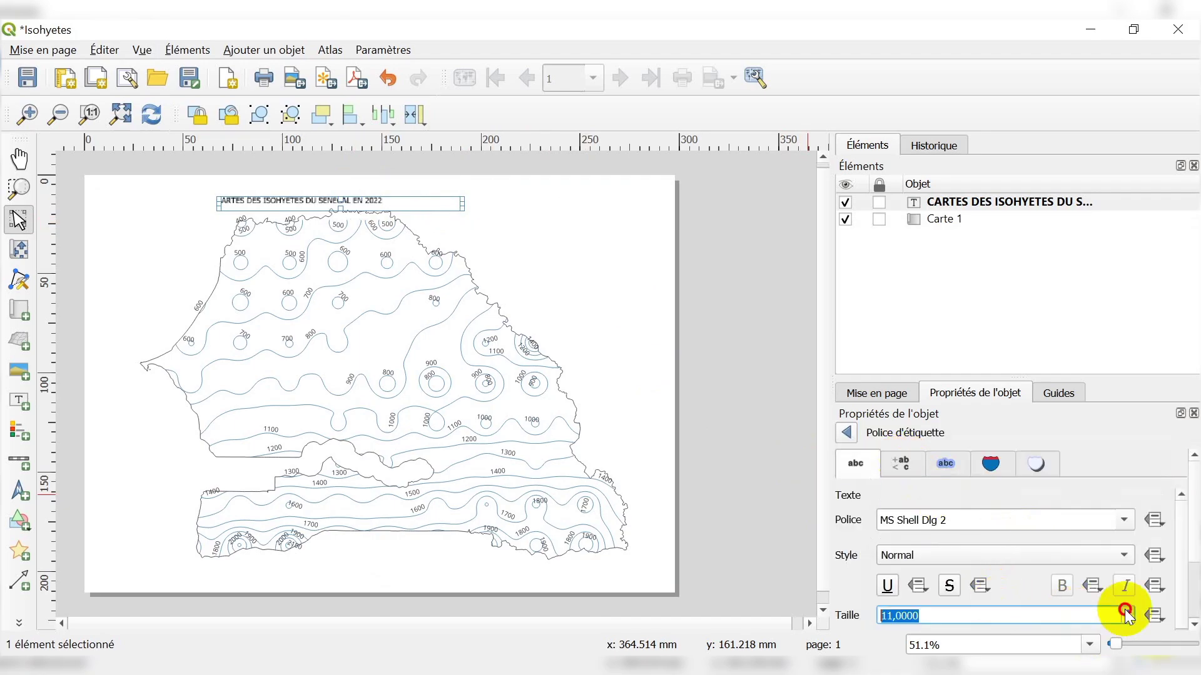
{"action": "left_click", "coordinate": [1126, 611]}
{"action": "left_click", "coordinate": [1125, 611]}
{"action": "left_click", "coordinate": [1125, 610]}
{"action": "left_click", "coordinate": [1126, 611]}
{"action": "left_click", "coordinate": [1126, 611]}
{"action": "left_click", "coordinate": [1126, 611]}
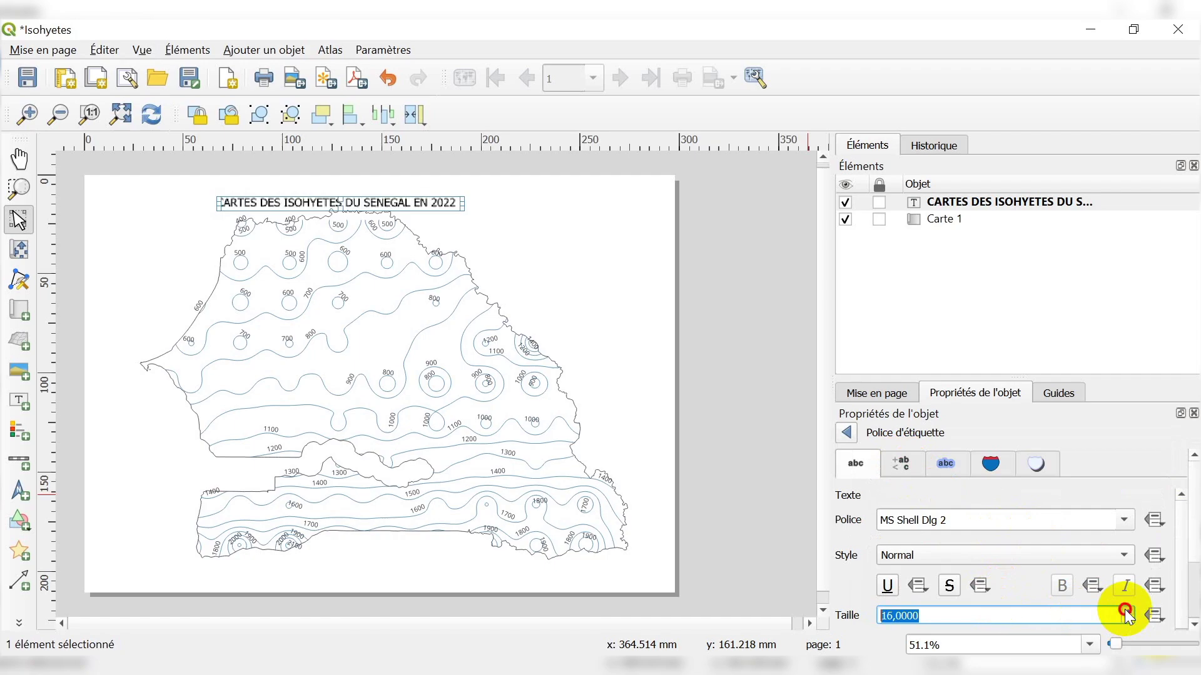
{"action": "left_click", "coordinate": [1126, 611]}
{"action": "left_click", "coordinate": [1126, 611]}
{"action": "left_click", "coordinate": [1125, 611]}
{"action": "left_click", "coordinate": [1125, 611]}
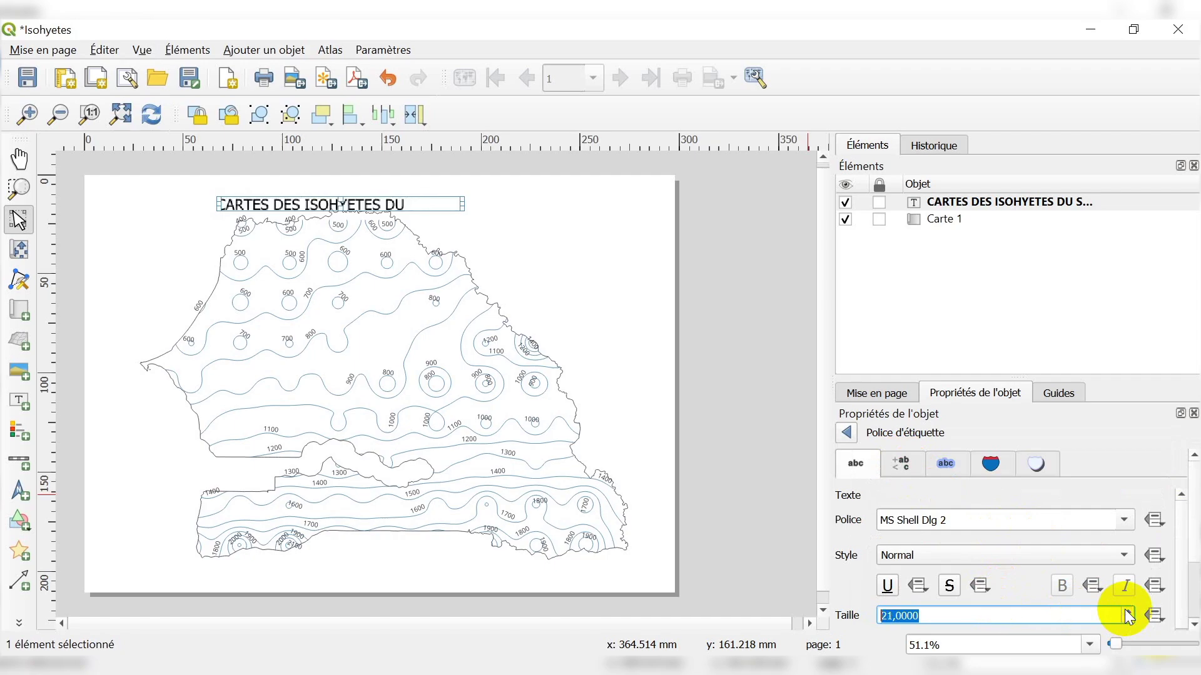
{"action": "left_click", "coordinate": [463, 201]}
{"action": "left_click_drag", "start_coordinate": [463, 201], "coordinate": [489, 202]}
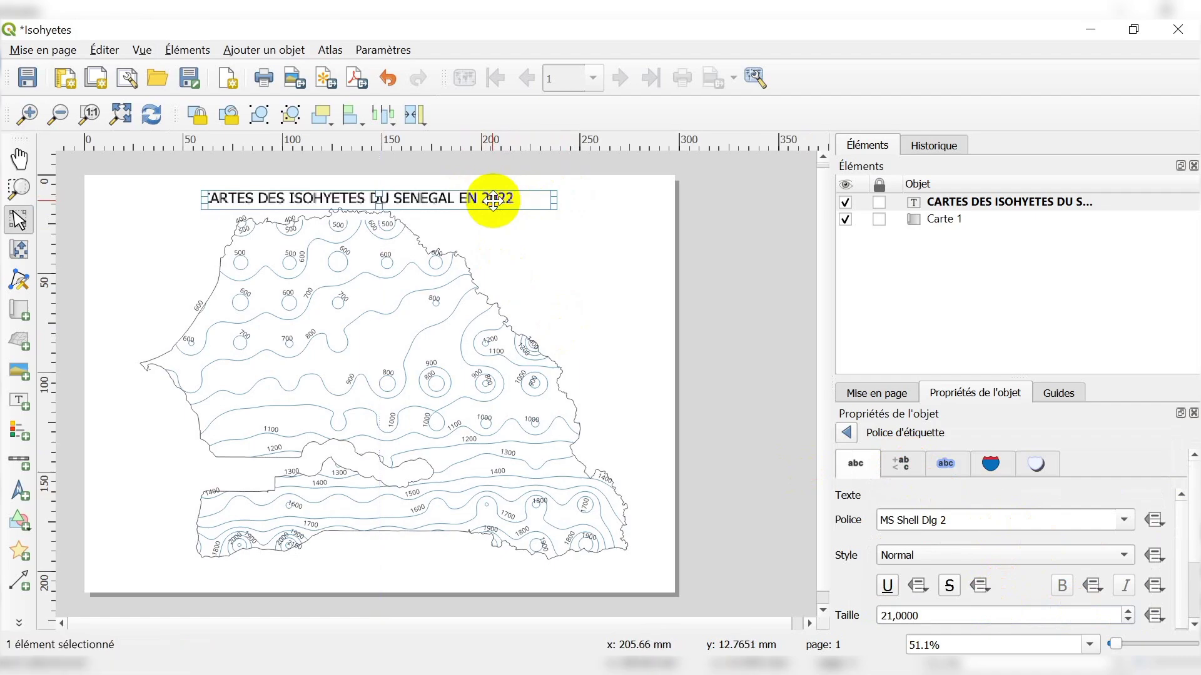
Enable a frame around the map and shift the map content slightly down, away from the title
{"action": "left_click", "coordinate": [617, 306]}
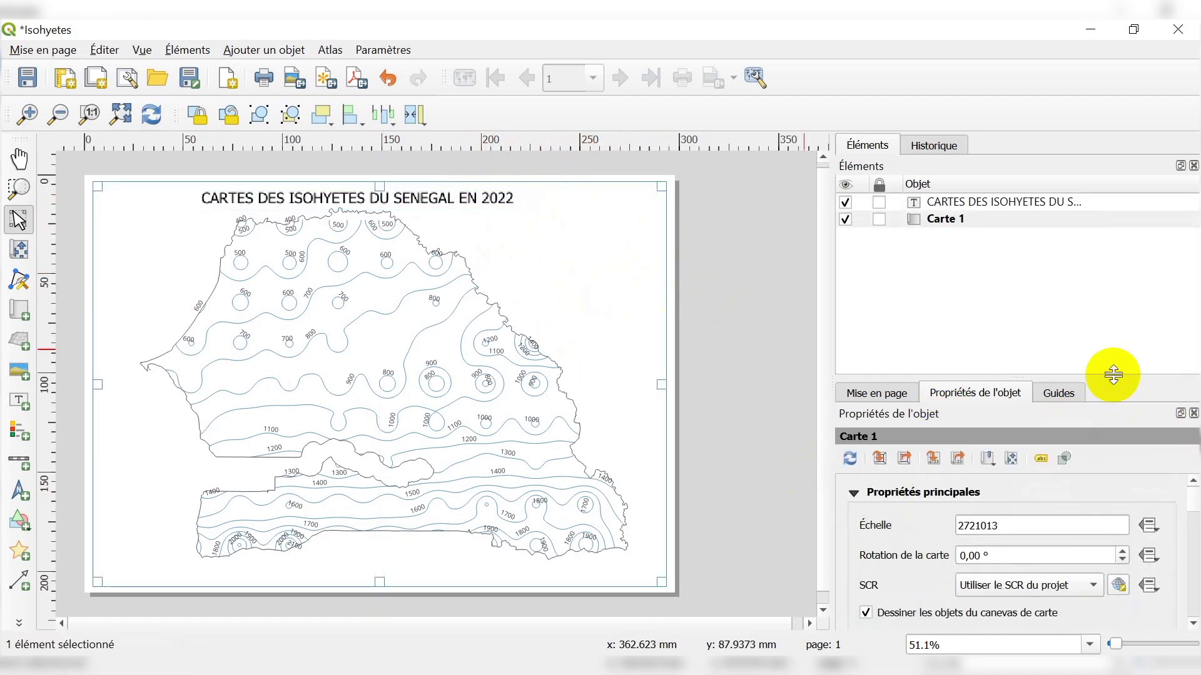
{"action": "left_click_drag", "start_coordinate": [1114, 374], "coordinate": [1113, 309]}
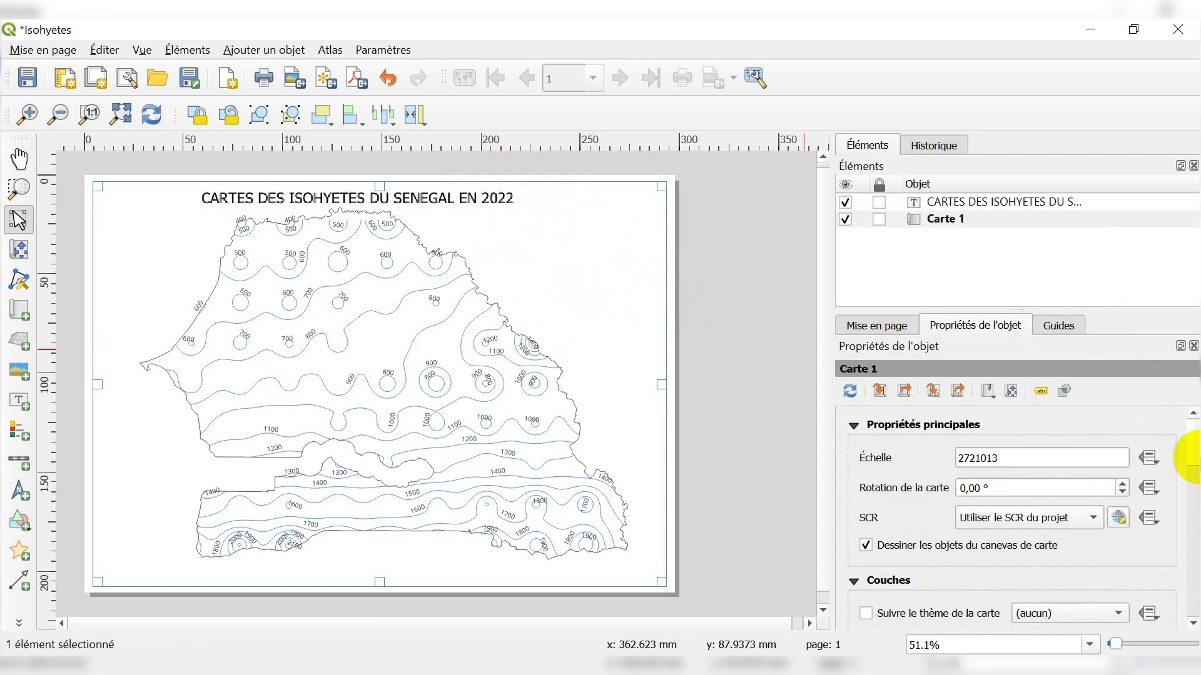
{"action": "scroll", "coordinate": [1193, 463], "scroll_direction": "down", "scroll_amount": 3}
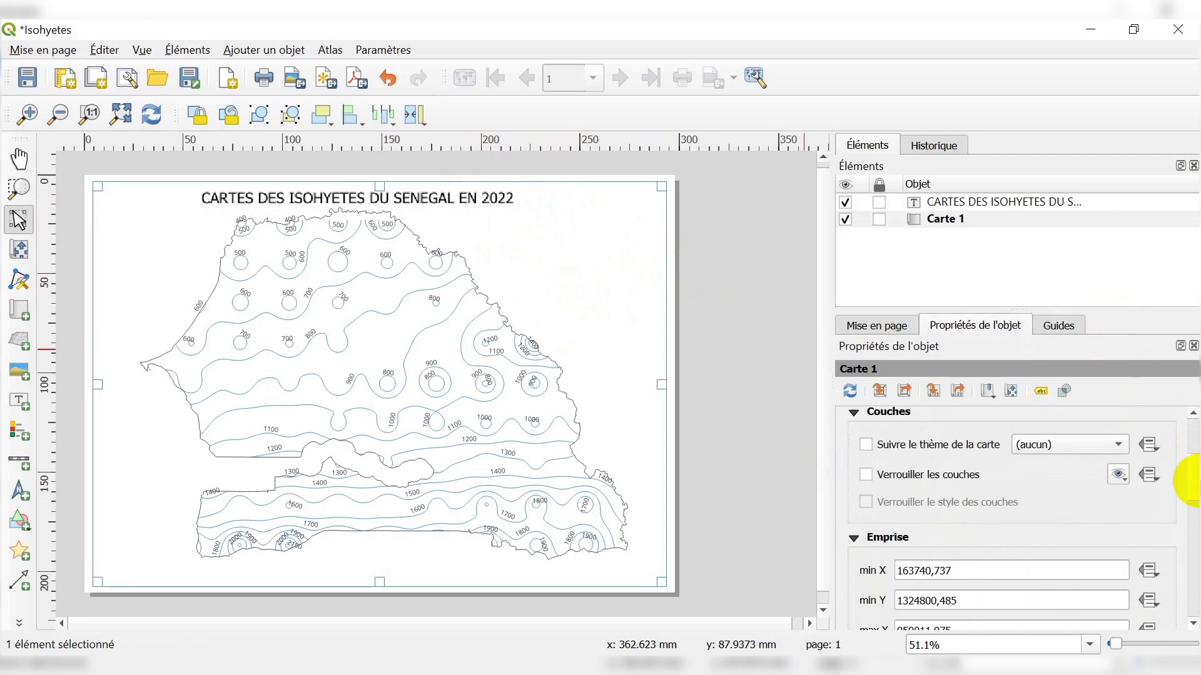
{"action": "scroll", "coordinate": [1192, 486], "scroll_direction": "down", "scroll_amount": 2}
{"action": "scroll", "coordinate": [1194, 500], "scroll_direction": "down", "scroll_amount": 2}
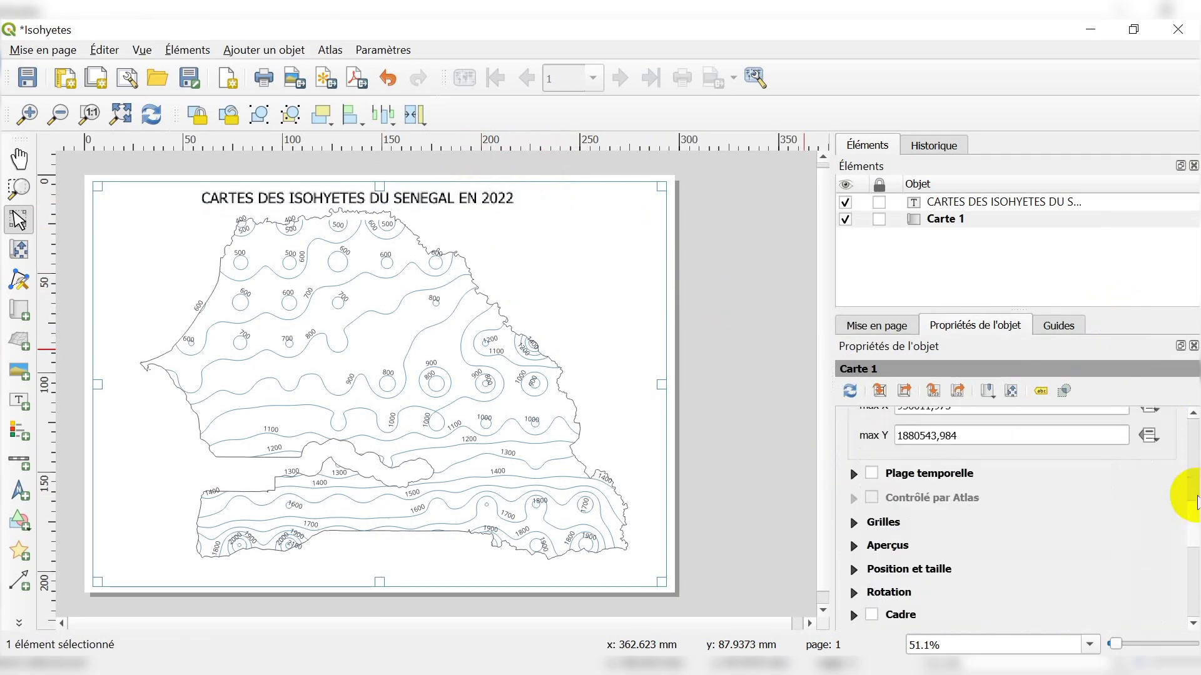
{"action": "left_click", "coordinate": [875, 615]}
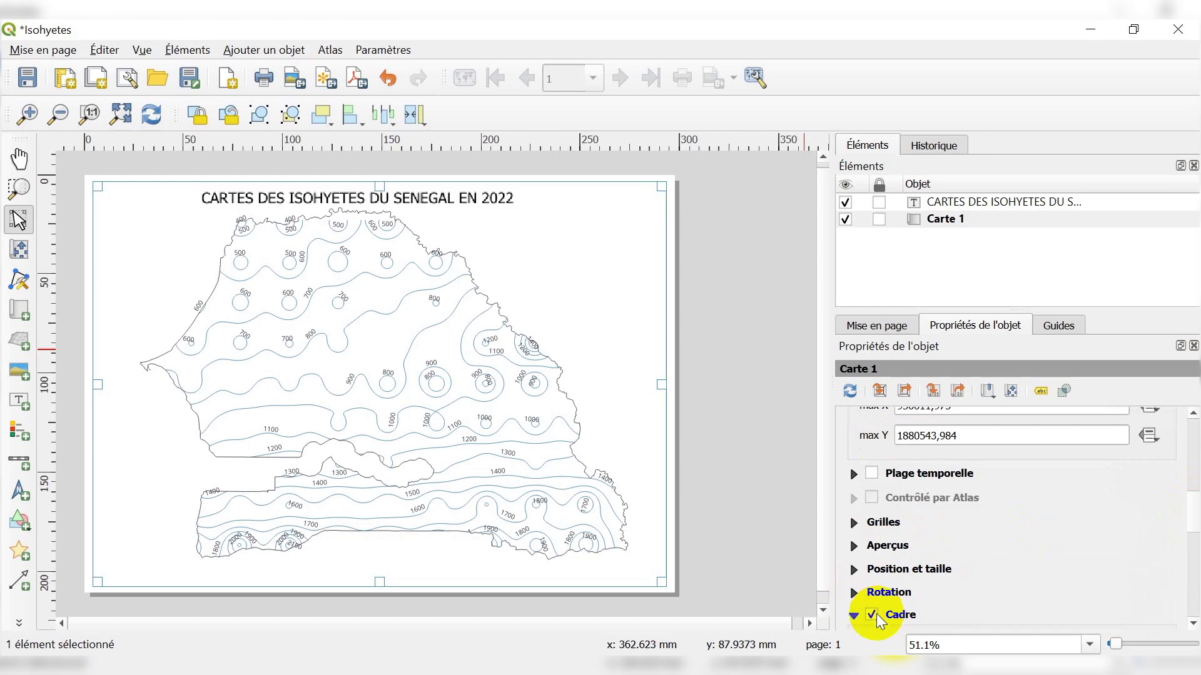
{"action": "left_click", "coordinate": [682, 429]}
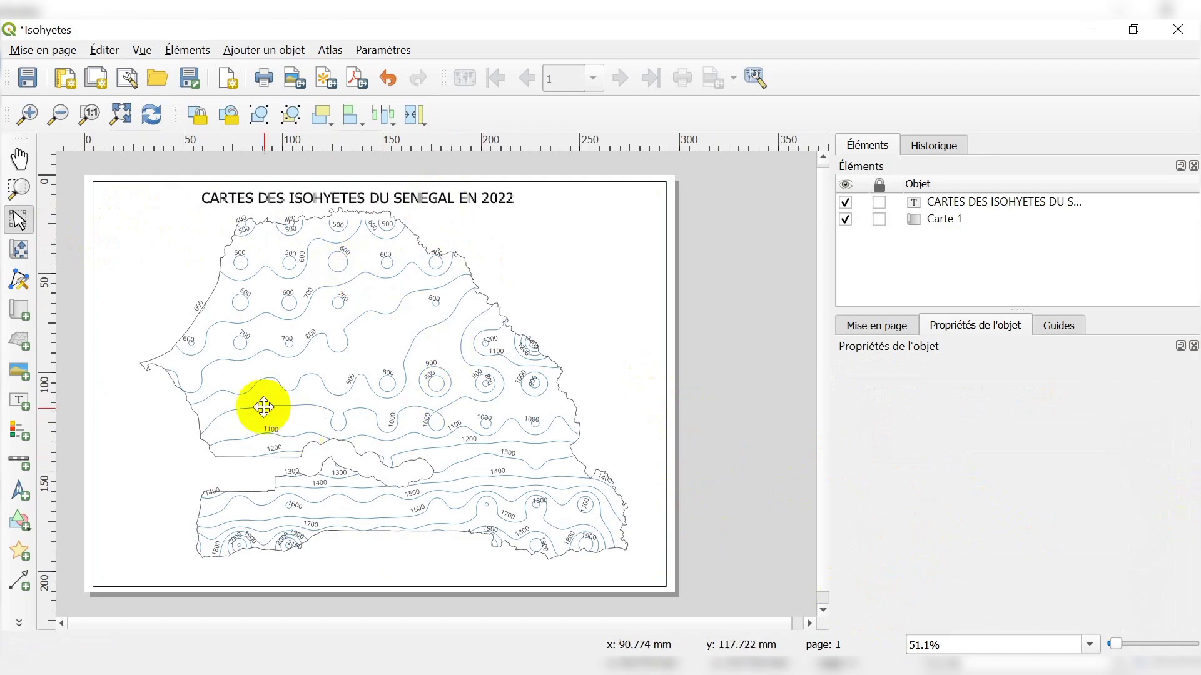
{"action": "left_click", "coordinate": [19, 249]}
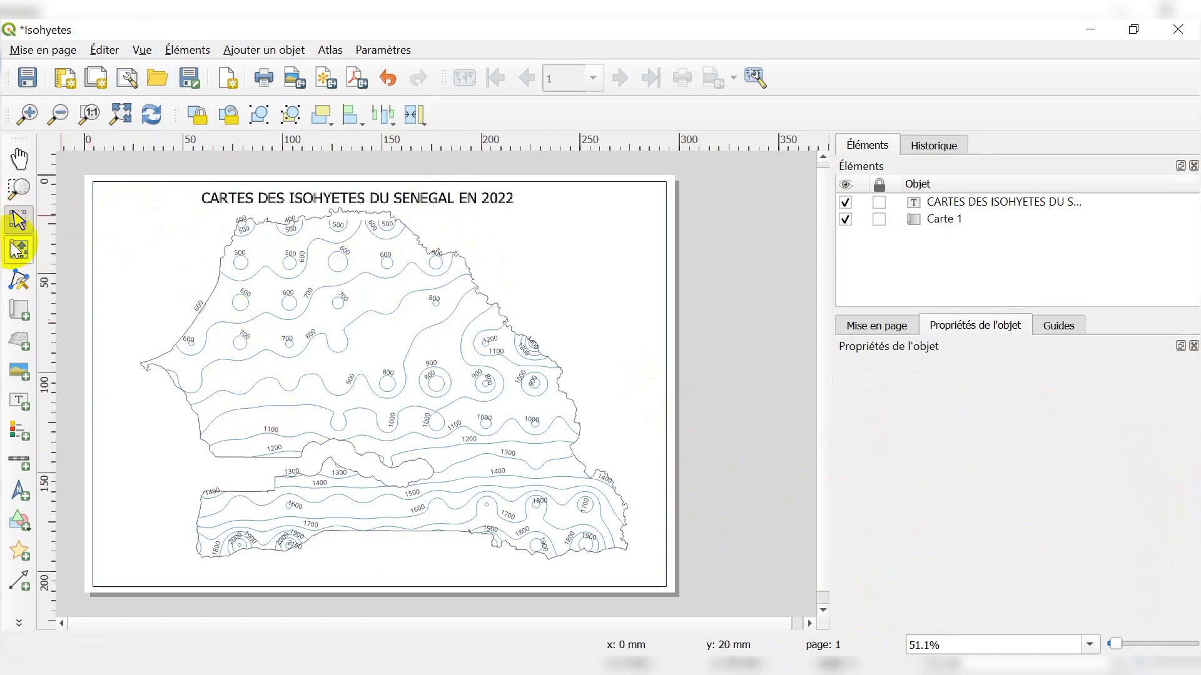
{"action": "left_click_drag", "start_coordinate": [331, 291], "coordinate": [332, 295]}
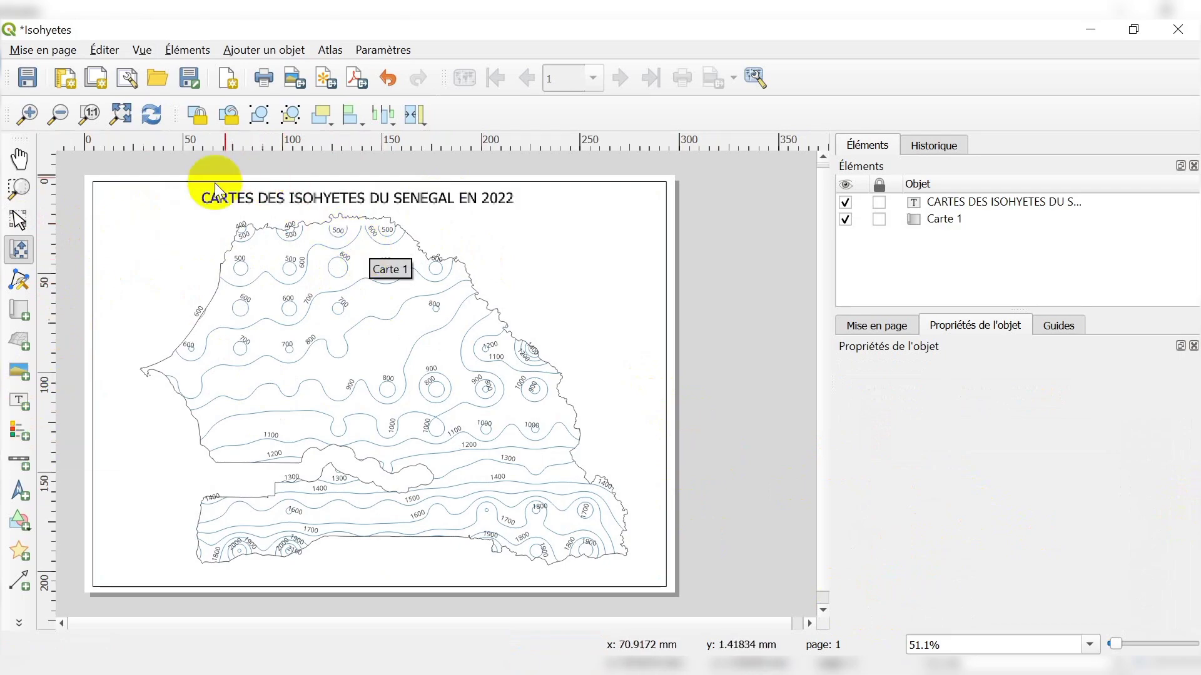
Add a north arrow in the map's upper-left corner, beside the title
{"action": "left_click", "coordinate": [19, 489]}
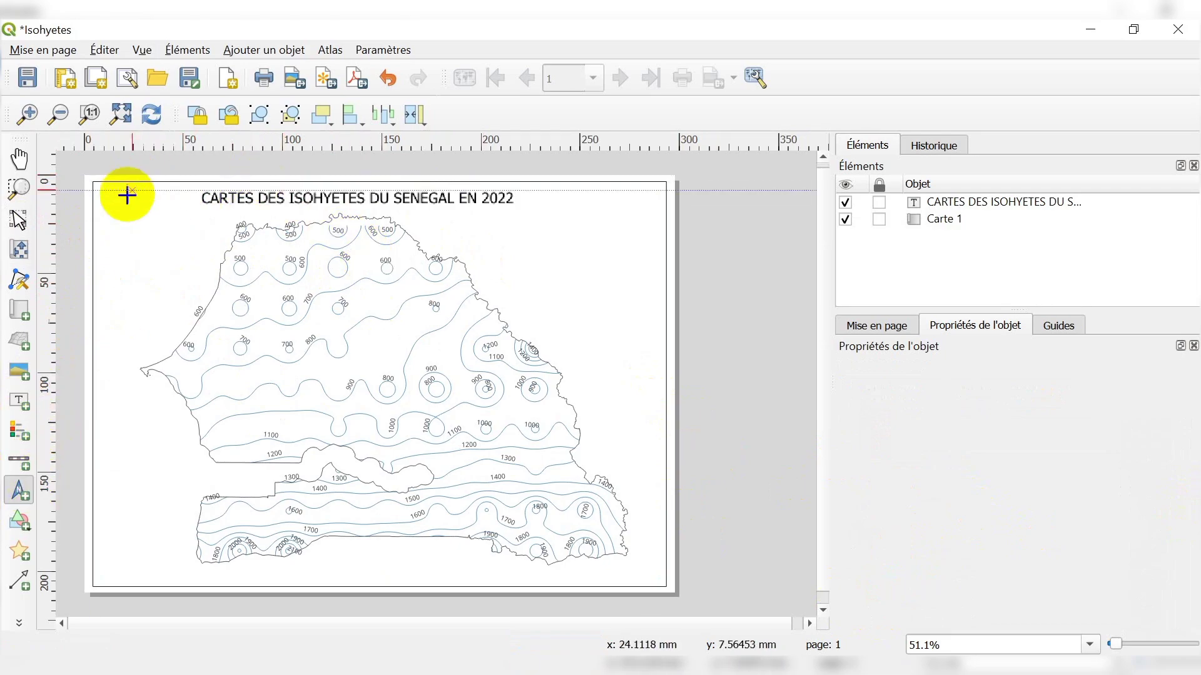
{"action": "left_click_drag", "start_coordinate": [126, 200], "coordinate": [131, 245]}
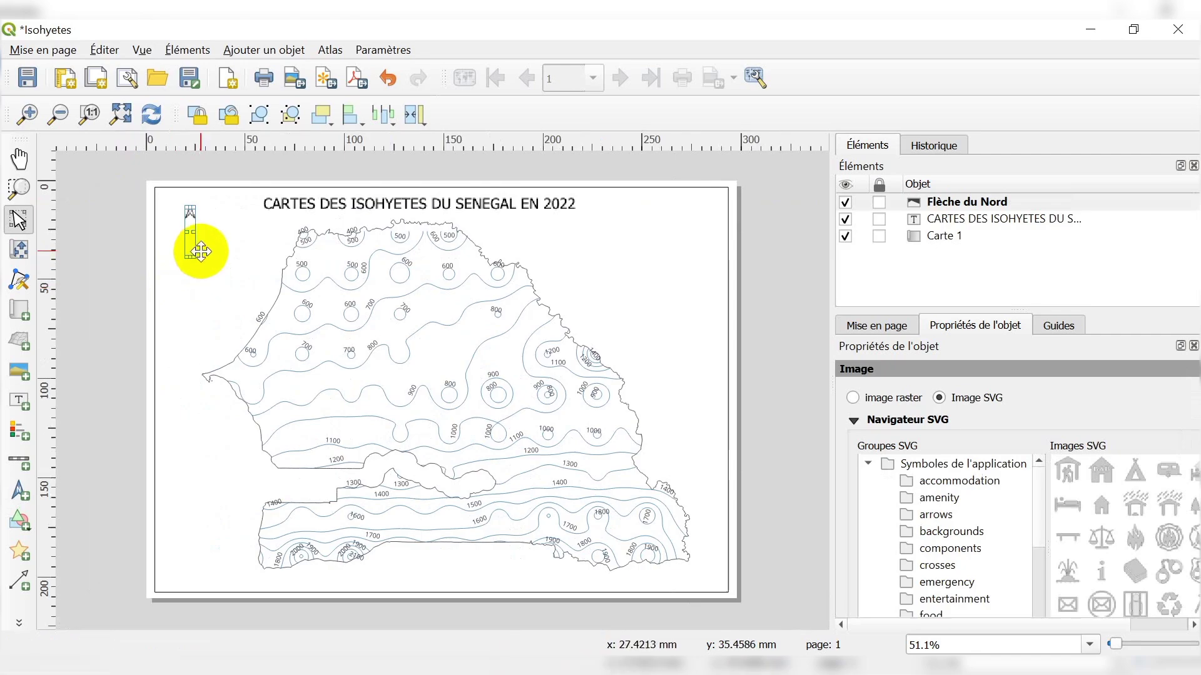
Enlarge the north arrow in the map's upper-left corner
{"action": "mouse_move", "coordinate": [187, 257]}
{"action": "left_mouse_down"}
{"action": "mouse_move", "coordinate": [177, 268]}
{"action": "mouse_move", "coordinate": [211, 236]}
{"action": "left_mouse_up"}
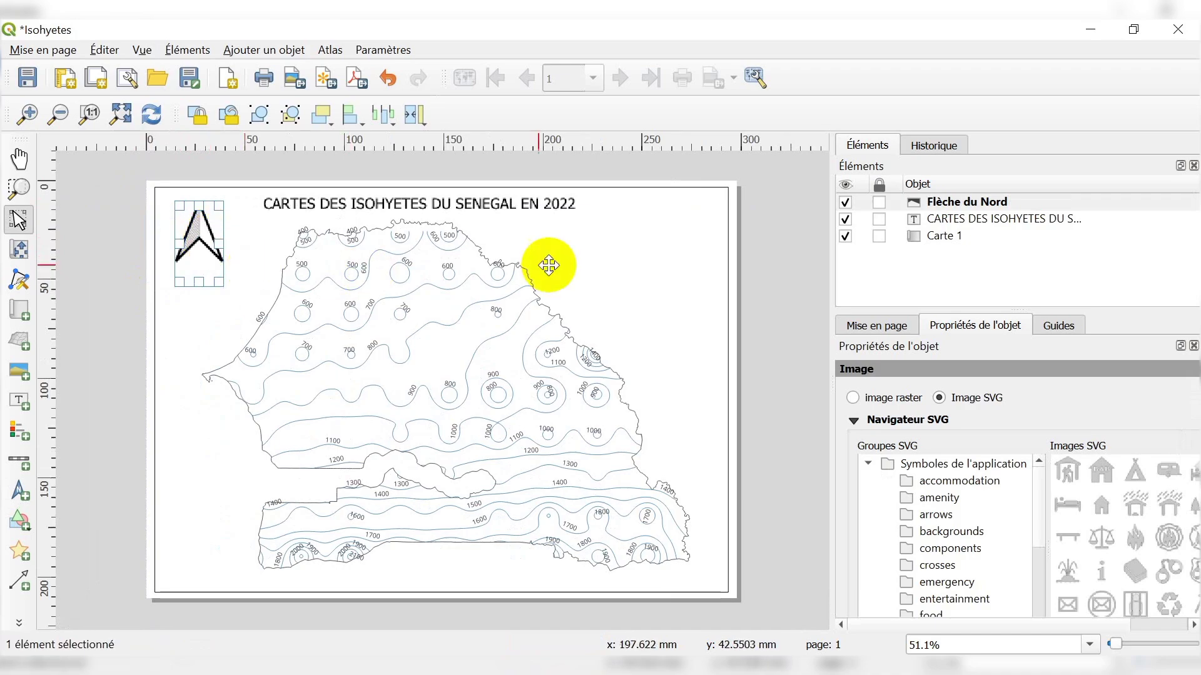
{"action": "left_click", "coordinate": [735, 245]}
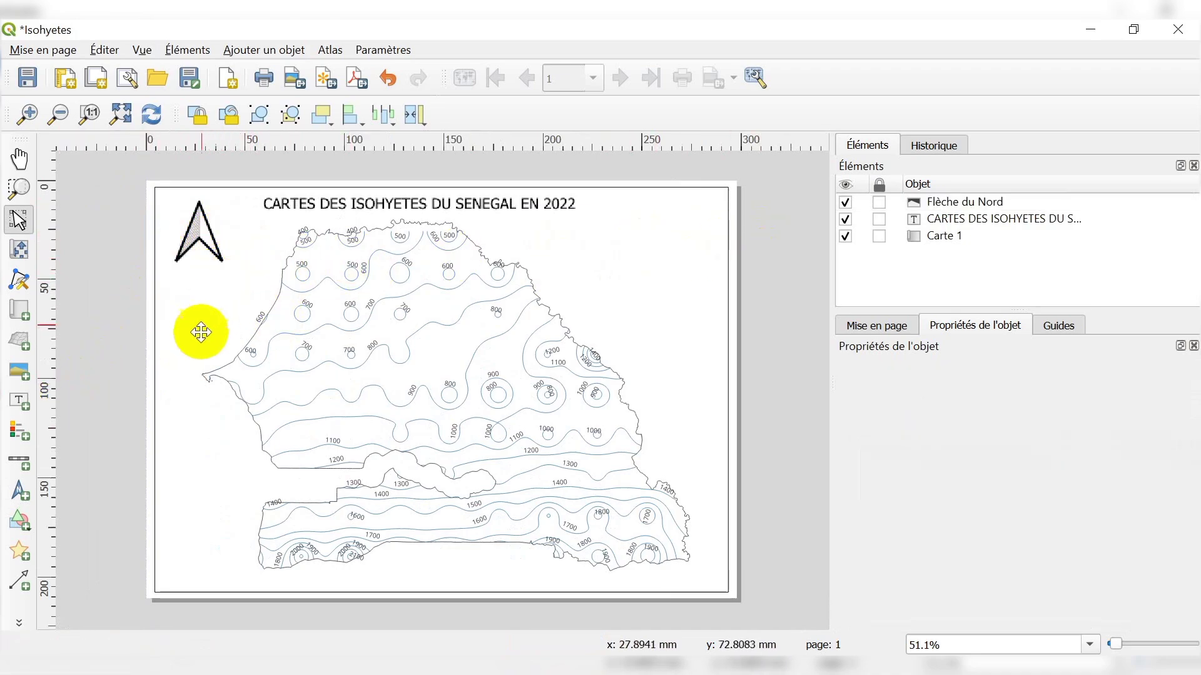
Add a scale bar and place it inside the frame, below the southern edge of the map
{"action": "left_click", "coordinate": [27, 455]}
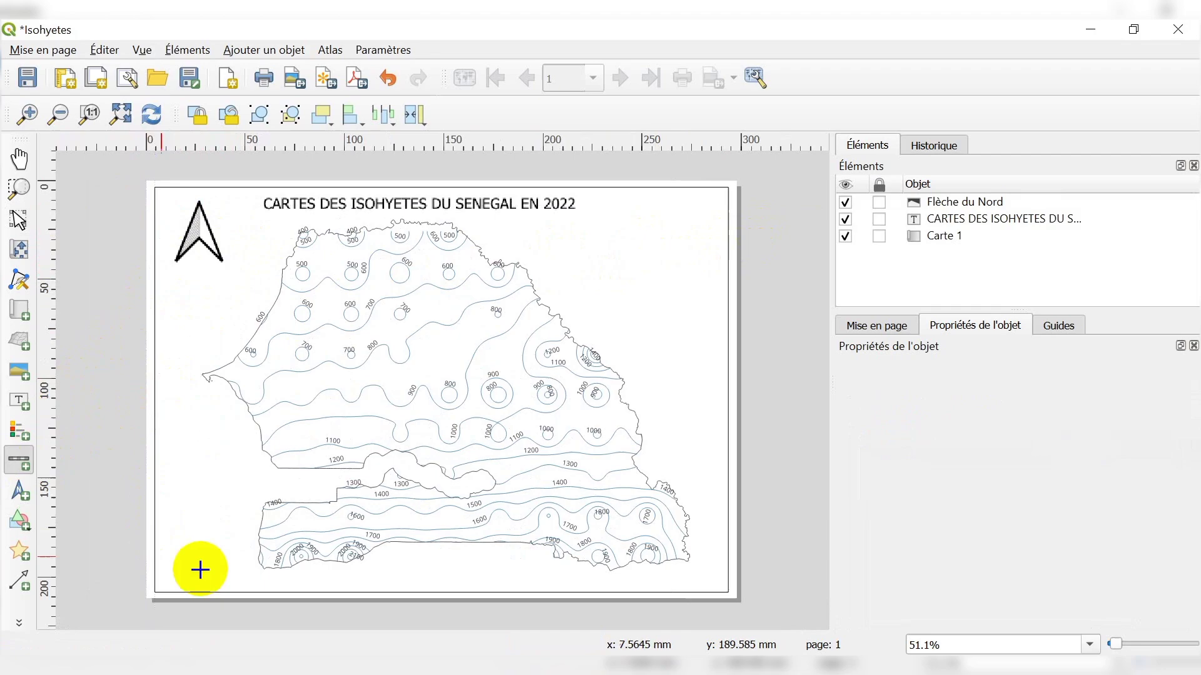
{"action": "left_click", "coordinate": [441, 576]}
{"action": "left_click", "coordinate": [640, 465]}
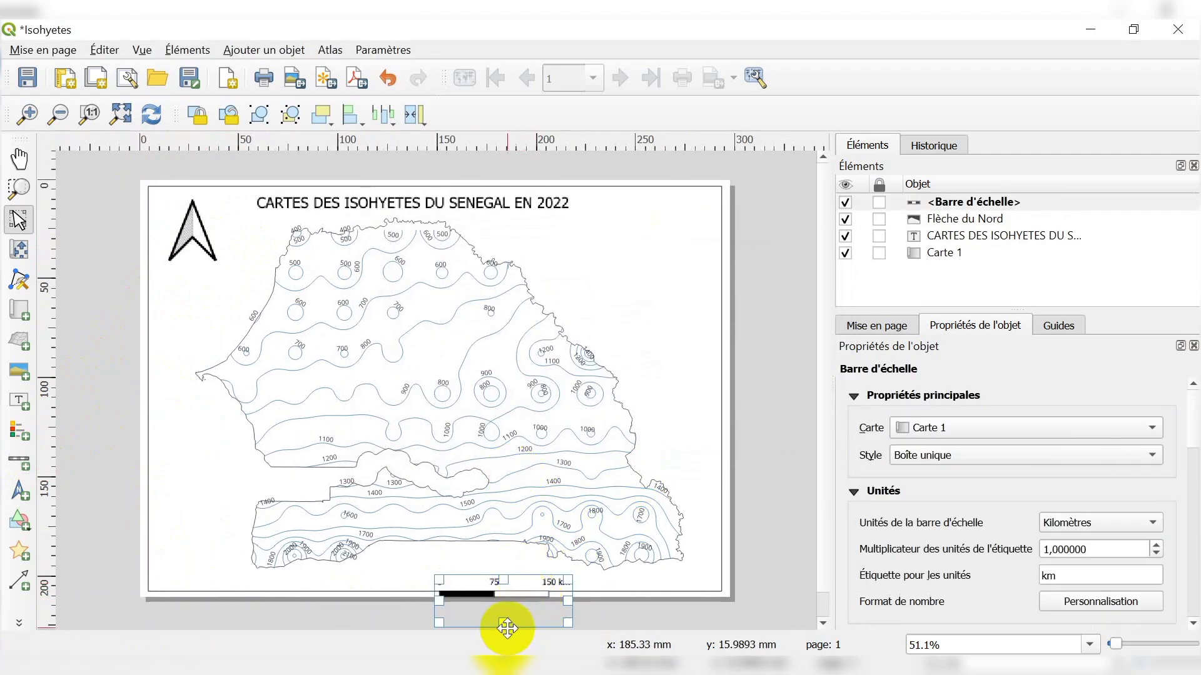
{"action": "left_click_drag", "start_coordinate": [507, 627], "coordinate": [456, 563]}
{"action": "left_click", "coordinate": [786, 422]}
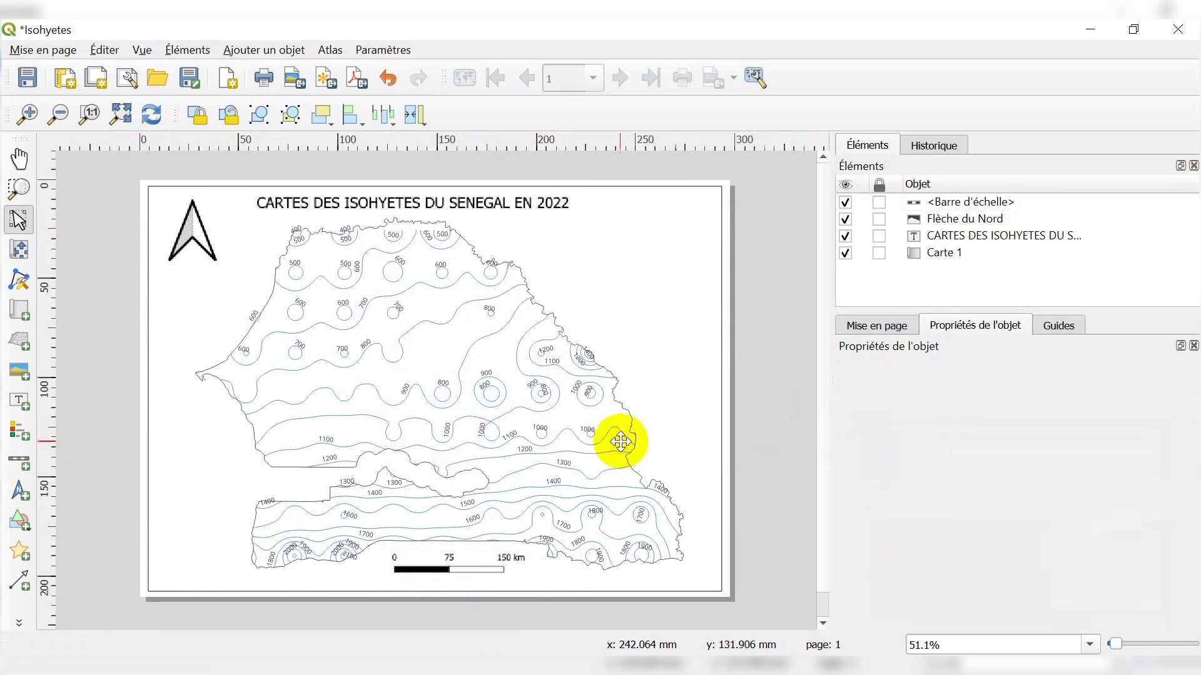
Add a legend in the lower-left area of the page and disable its automatic update
{"action": "left_click", "coordinate": [18, 434]}
{"action": "left_click_drag", "start_coordinate": [182, 439], "coordinate": [181, 446]}
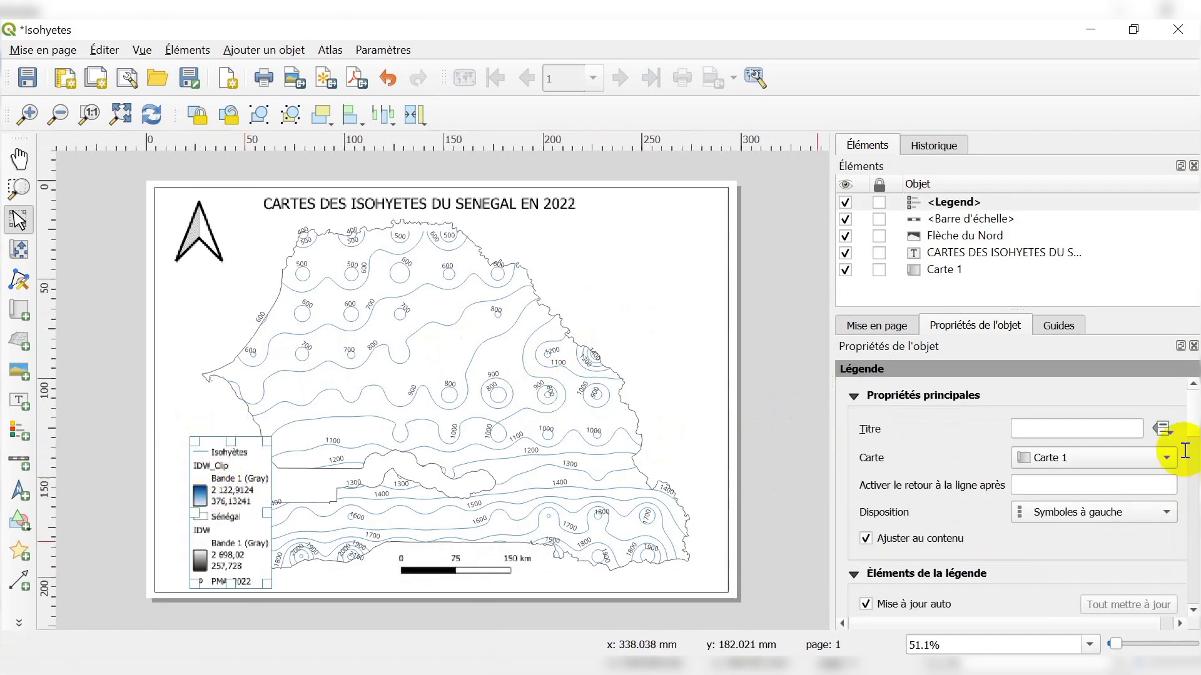
{"action": "scroll", "coordinate": [975, 422], "scroll_direction": "down", "scroll_amount": 8}
{"action": "scroll", "coordinate": [1000, 475], "scroll_direction": "up", "scroll_amount": 4}
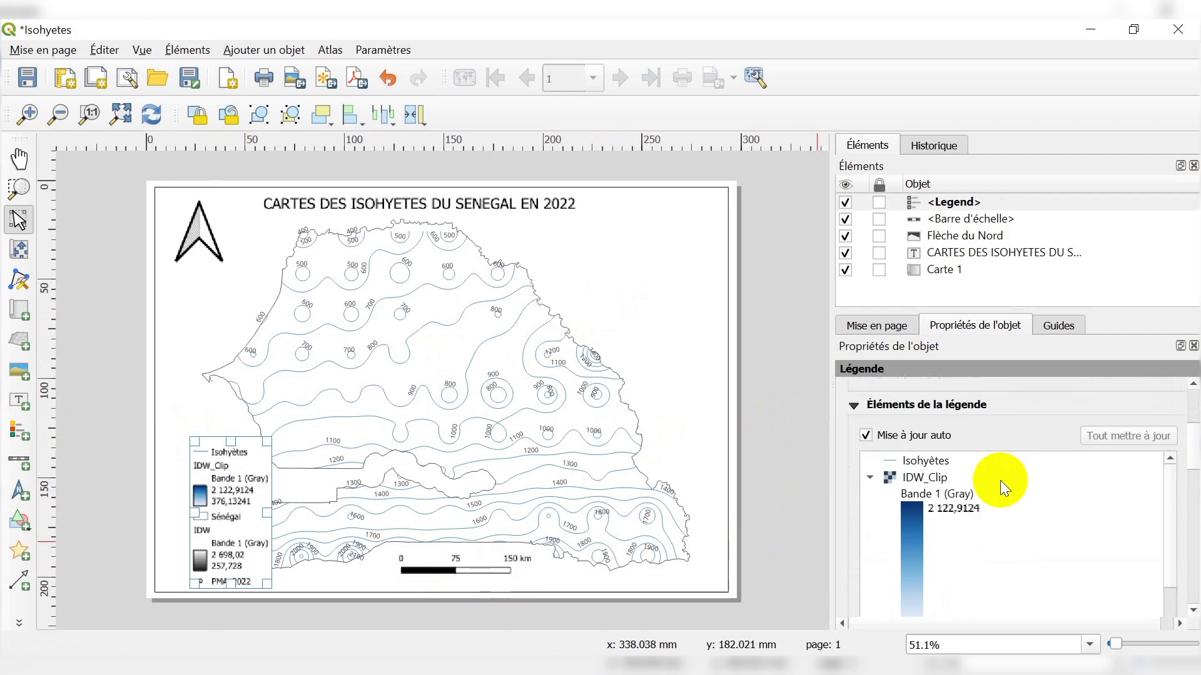
{"action": "left_click", "coordinate": [865, 435]}
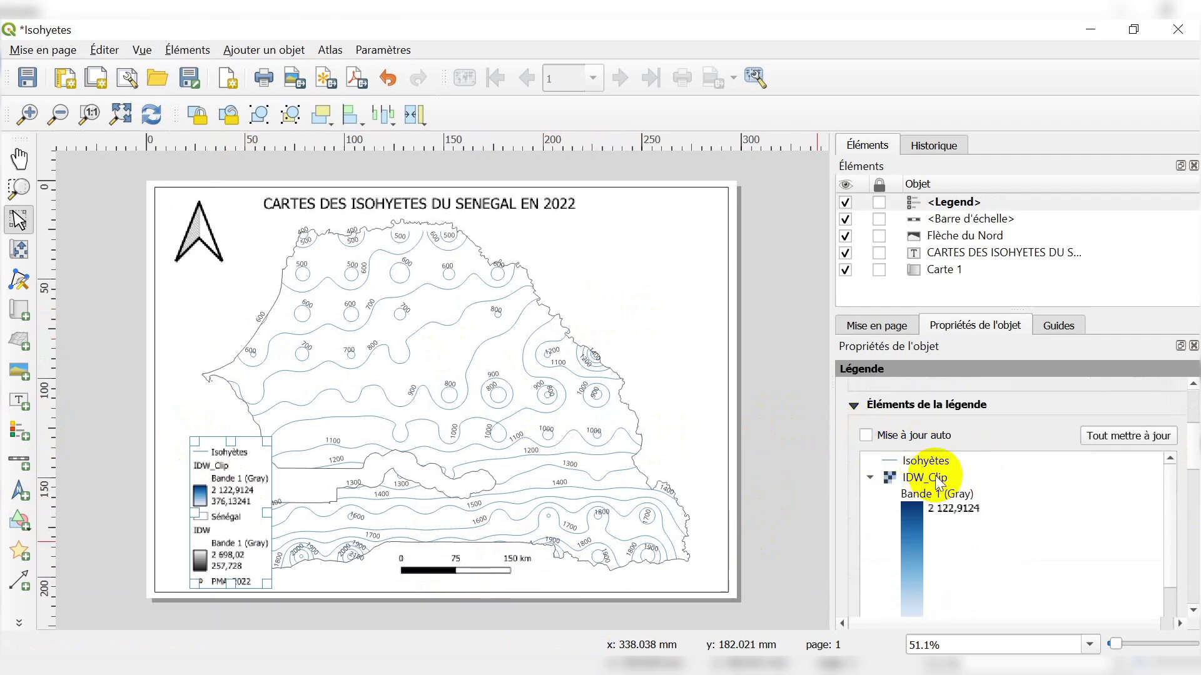
Remove the IDW and PMA_2022 entries from the legend
{"action": "scroll", "coordinate": [985, 490], "scroll_direction": "down", "scroll_amount": 3}
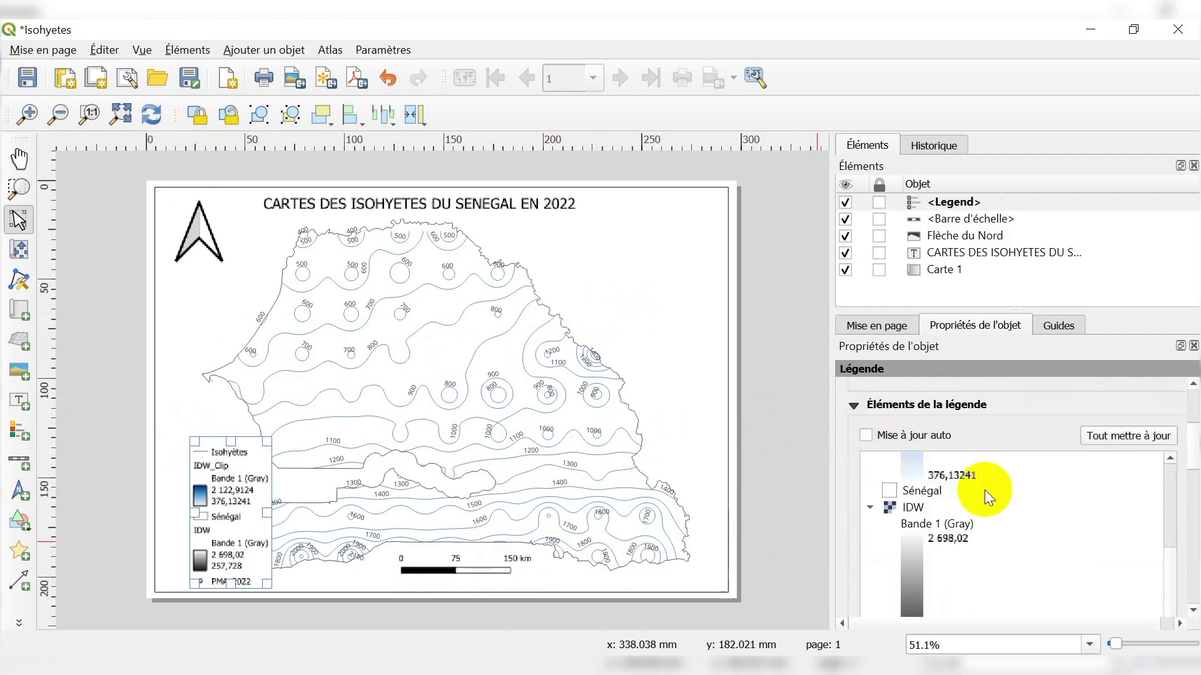
{"action": "left_click", "coordinate": [943, 500]}
{"action": "left_click", "coordinate": [932, 505]}
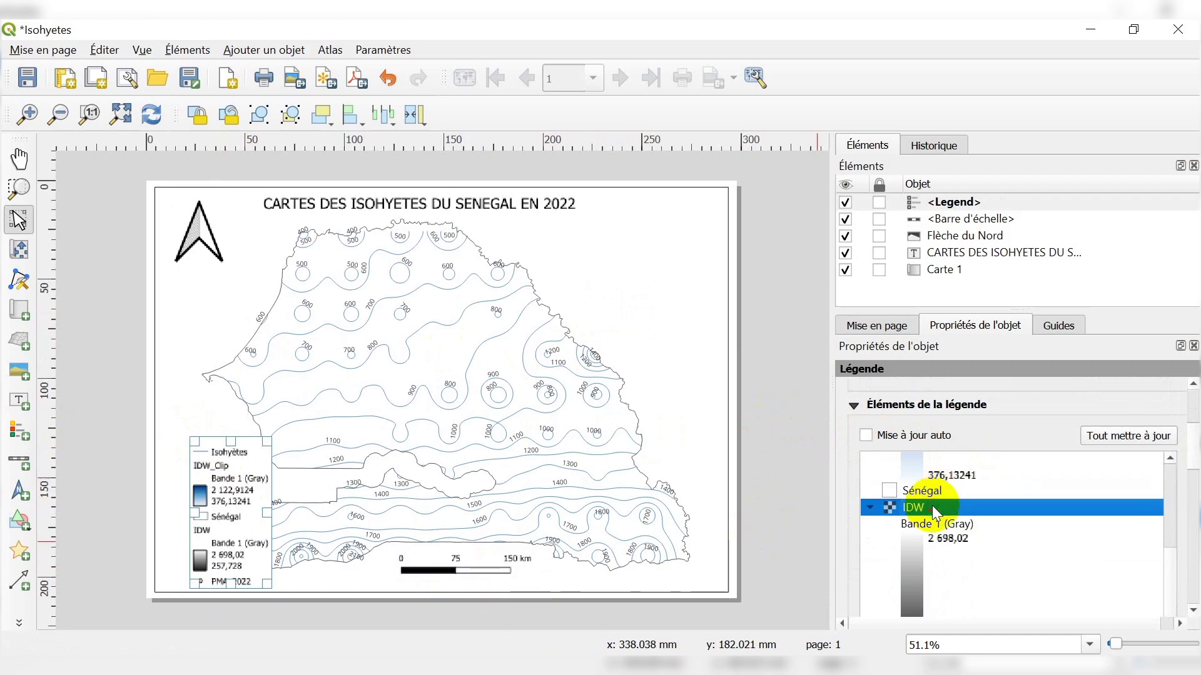
{"action": "scroll", "coordinate": [1030, 503], "scroll_direction": "down", "scroll_amount": 5}
{"action": "left_click", "coordinate": [970, 478]}
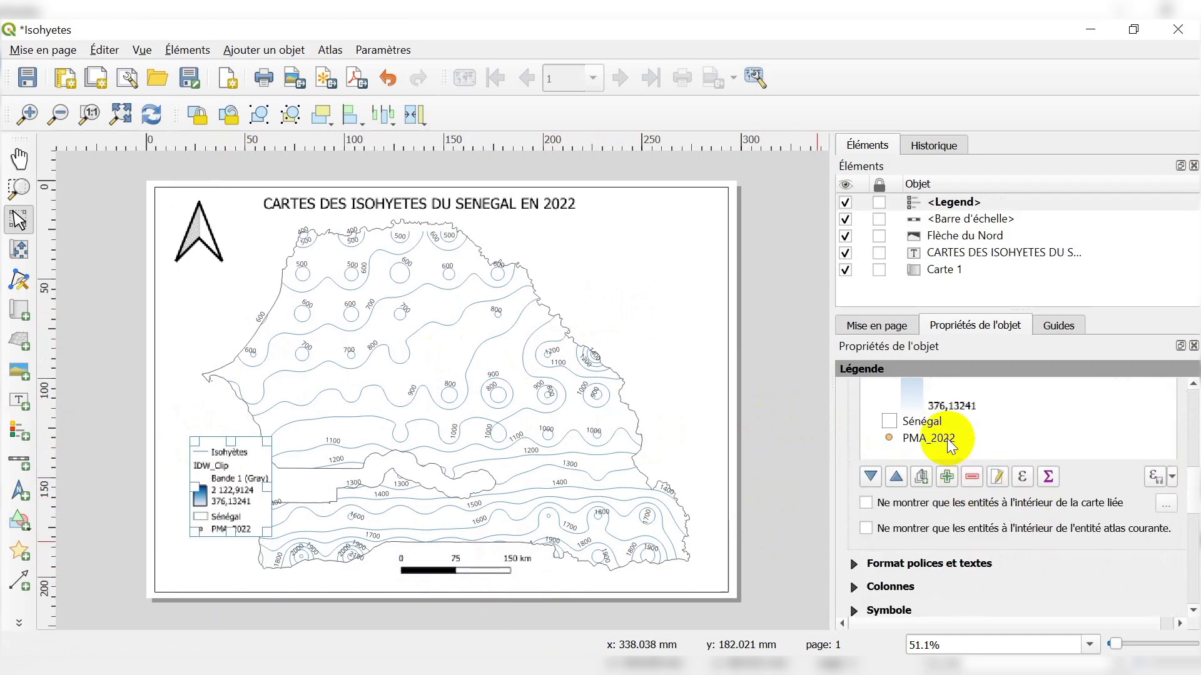
{"action": "left_click", "coordinate": [947, 438]}
{"action": "left_click", "coordinate": [972, 476]}
{"action": "scroll", "coordinate": [969, 425], "scroll_direction": "up", "scroll_amount": 5}
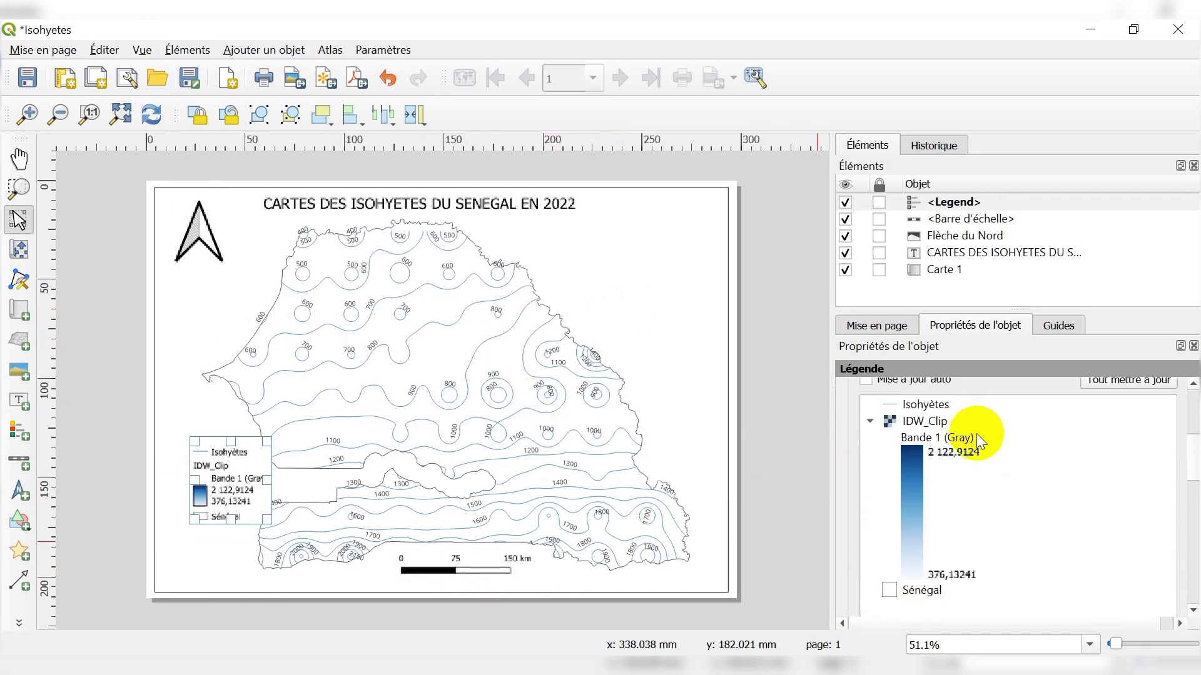
{"action": "scroll", "coordinate": [977, 433], "scroll_direction": "up", "scroll_amount": 3}
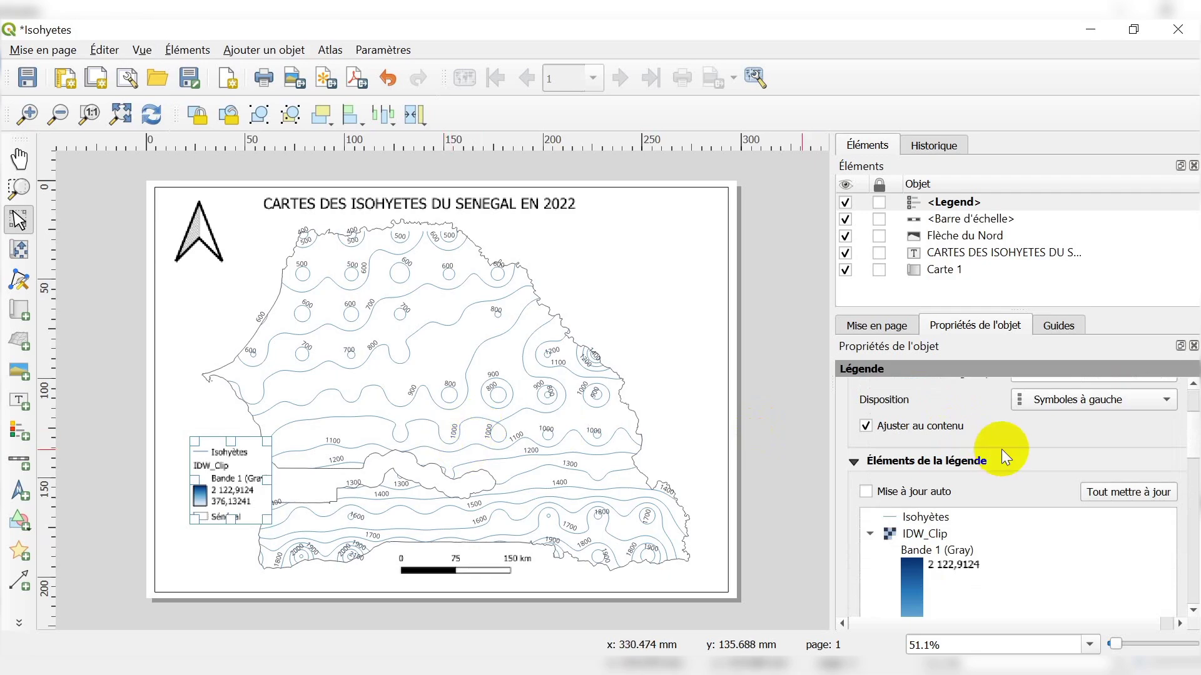
Reposition the legend into the lower-left corner of the frame, clear of the map outline
{"action": "left_click_drag", "start_coordinate": [196, 517], "coordinate": [160, 546]}
{"action": "left_click_drag", "start_coordinate": [270, 501], "coordinate": [194, 502]}
{"action": "left_click", "coordinate": [753, 405]}
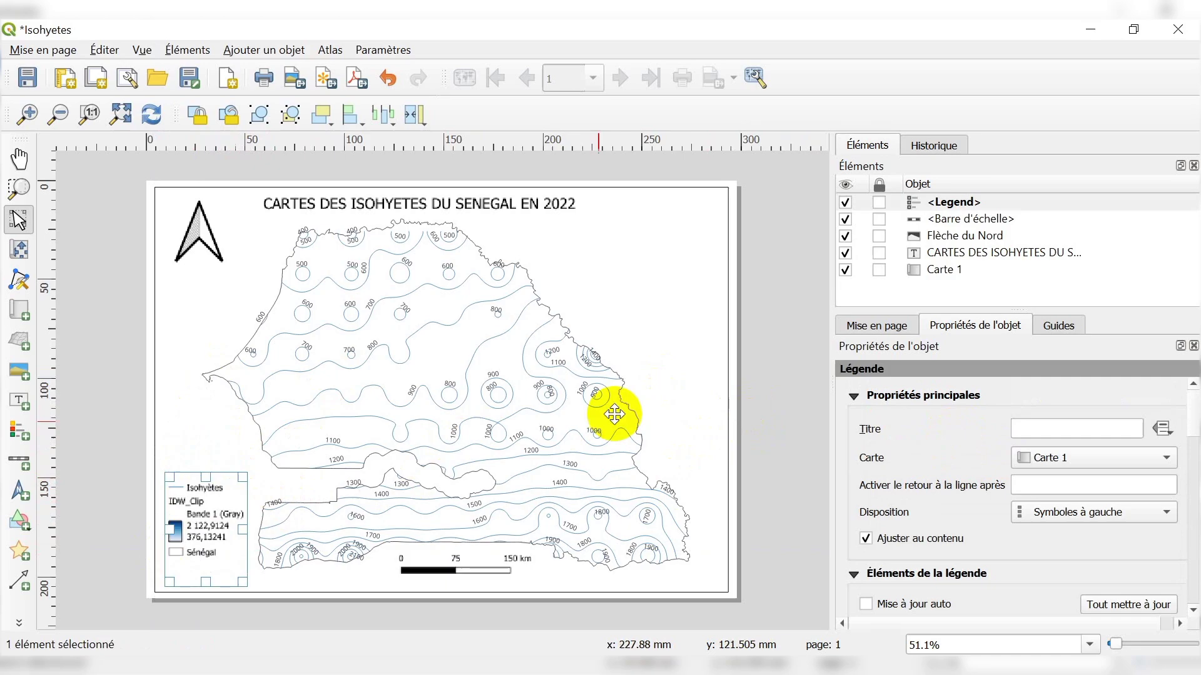
{"action": "left_click", "coordinate": [742, 351]}
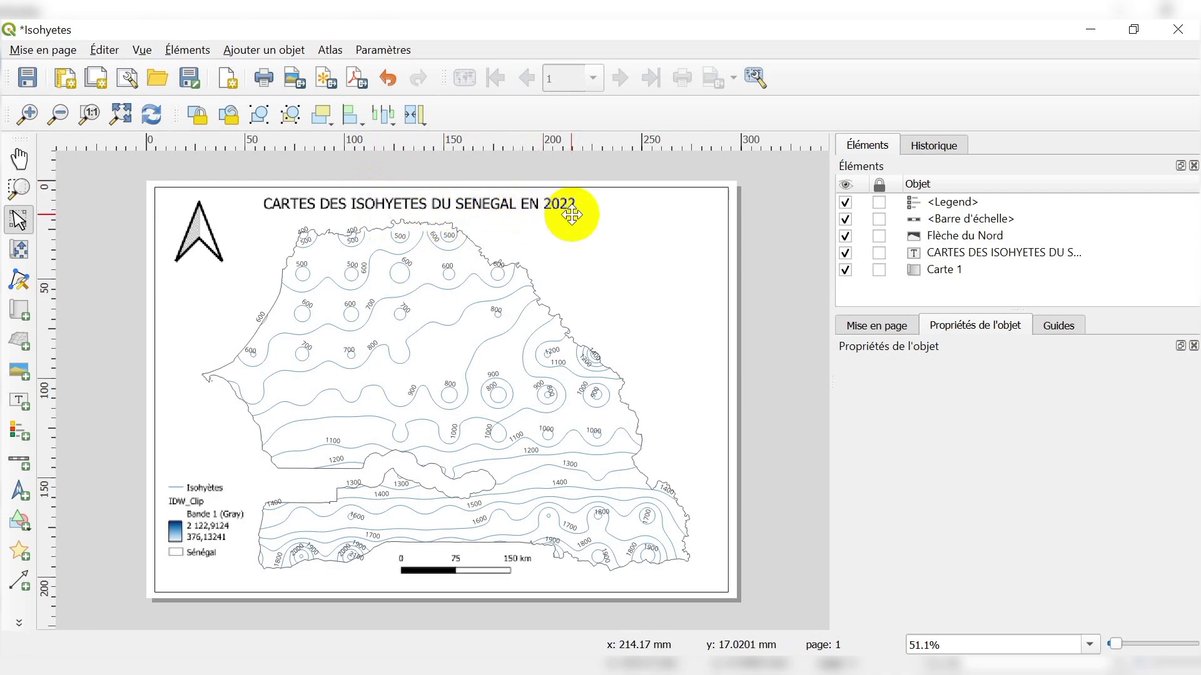
Export the layout as a PNG image named Isohyetes in Nouveau dossier at 300 dpi
{"action": "left_click", "coordinate": [296, 85]}
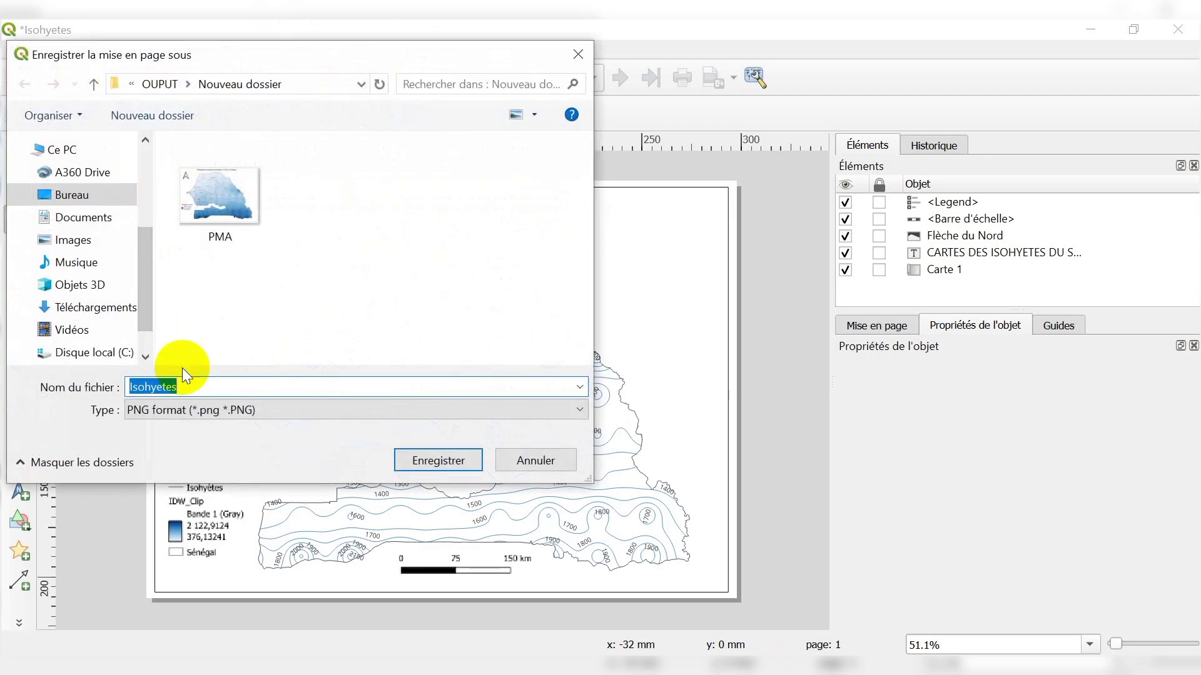
{"action": "left_click", "coordinate": [437, 460]}
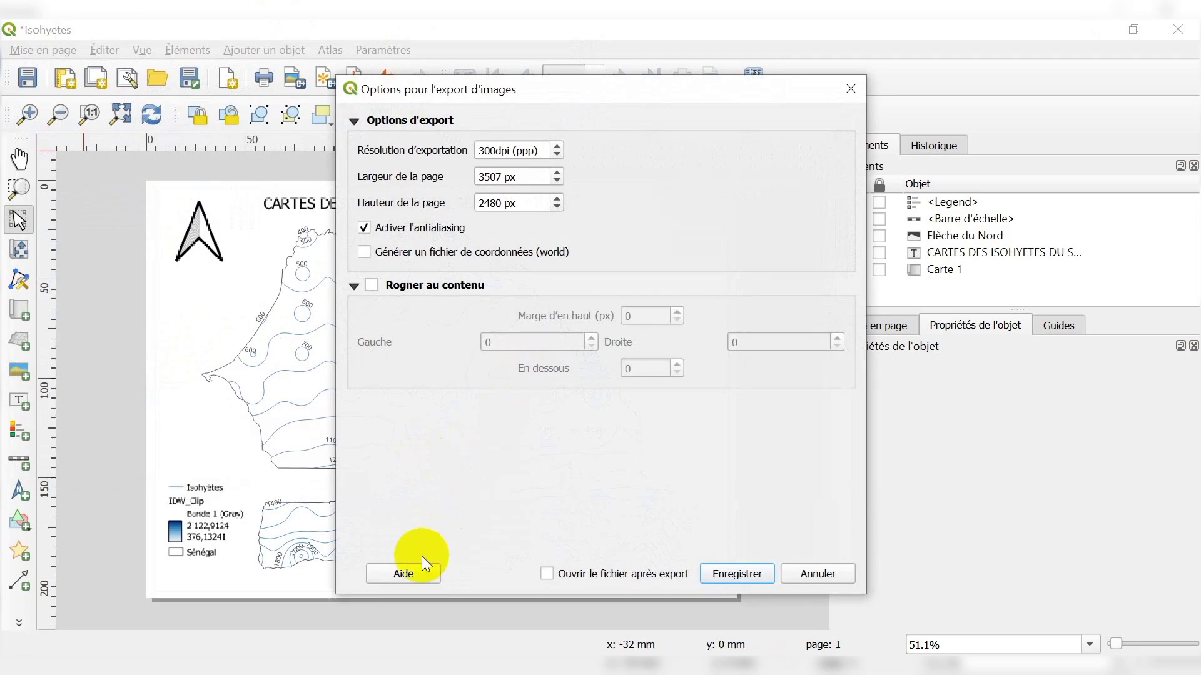
{"action": "left_click", "coordinate": [738, 567]}
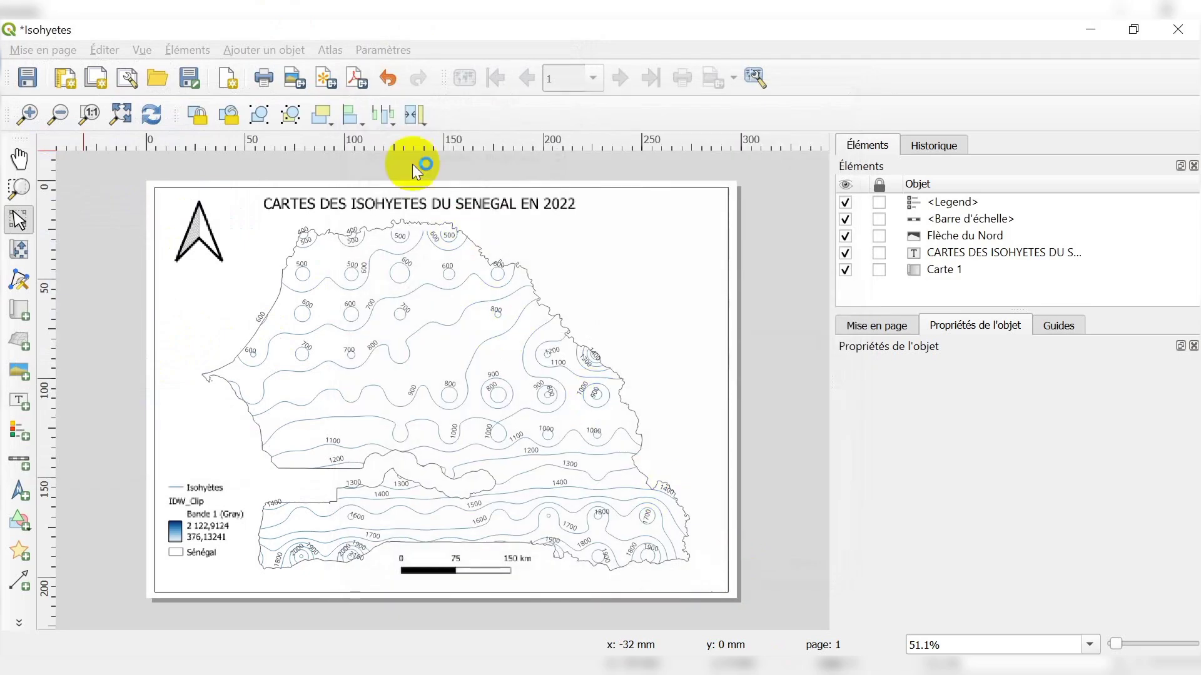
Export the layout as a PDF named Isohyetes in Nouveau dossier with the default options
{"action": "left_click", "coordinate": [360, 79]}
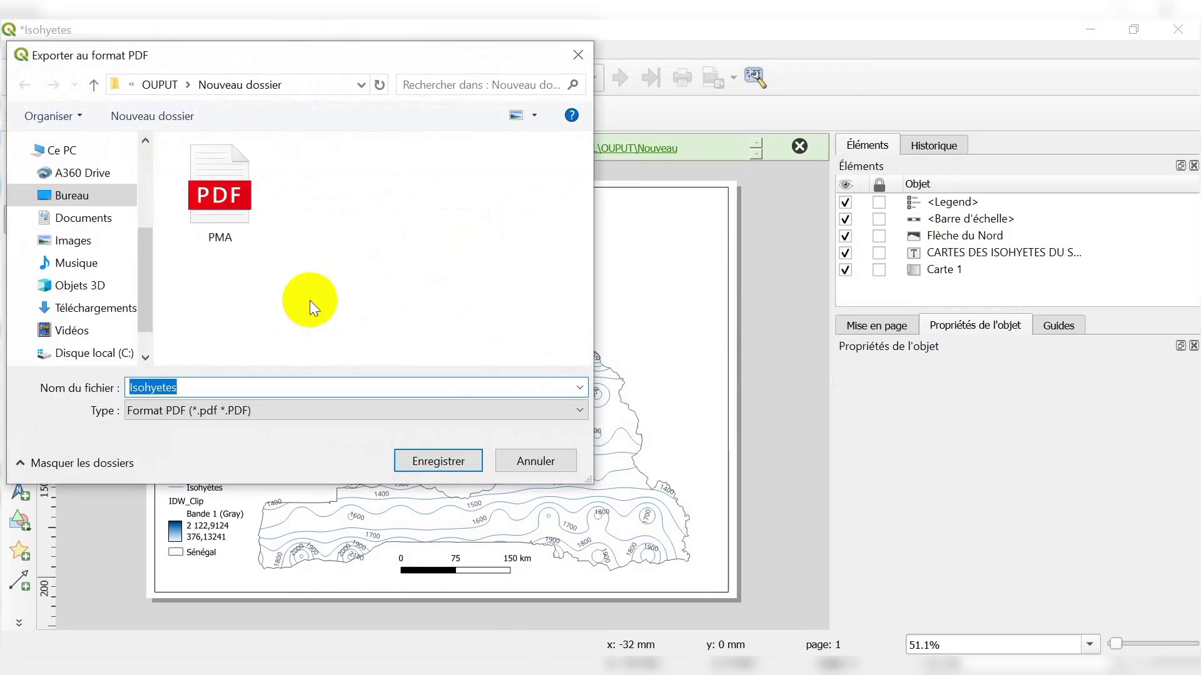
{"action": "left_click", "coordinate": [444, 464]}
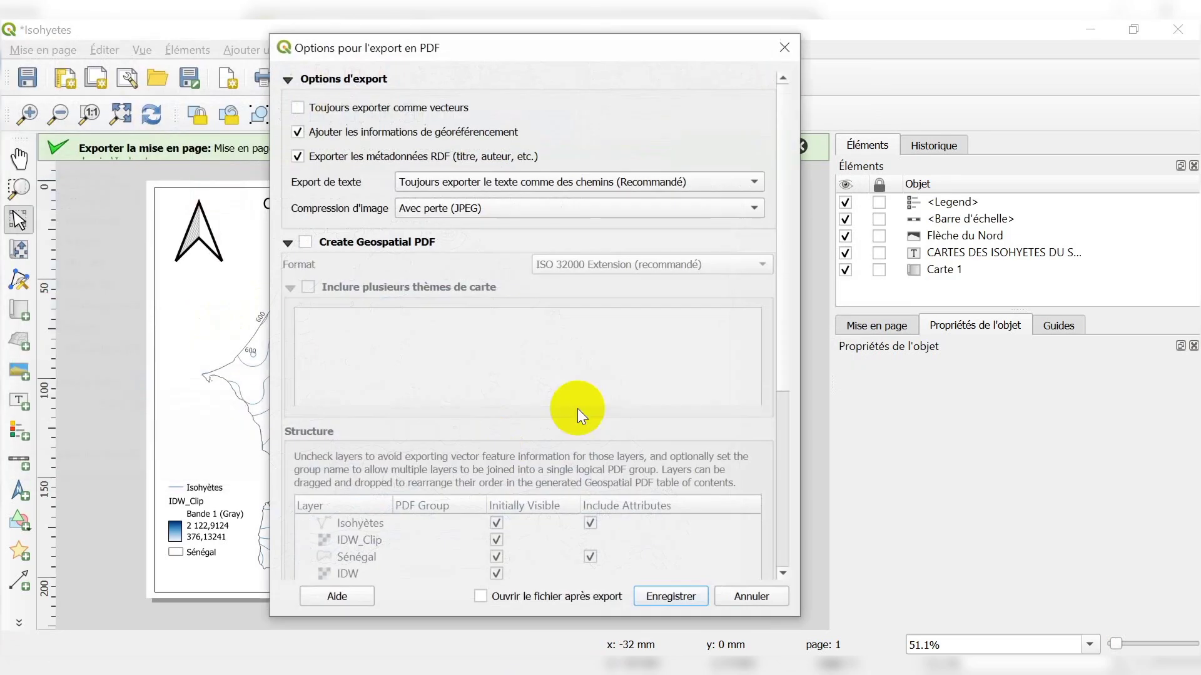
{"action": "left_click", "coordinate": [670, 596]}
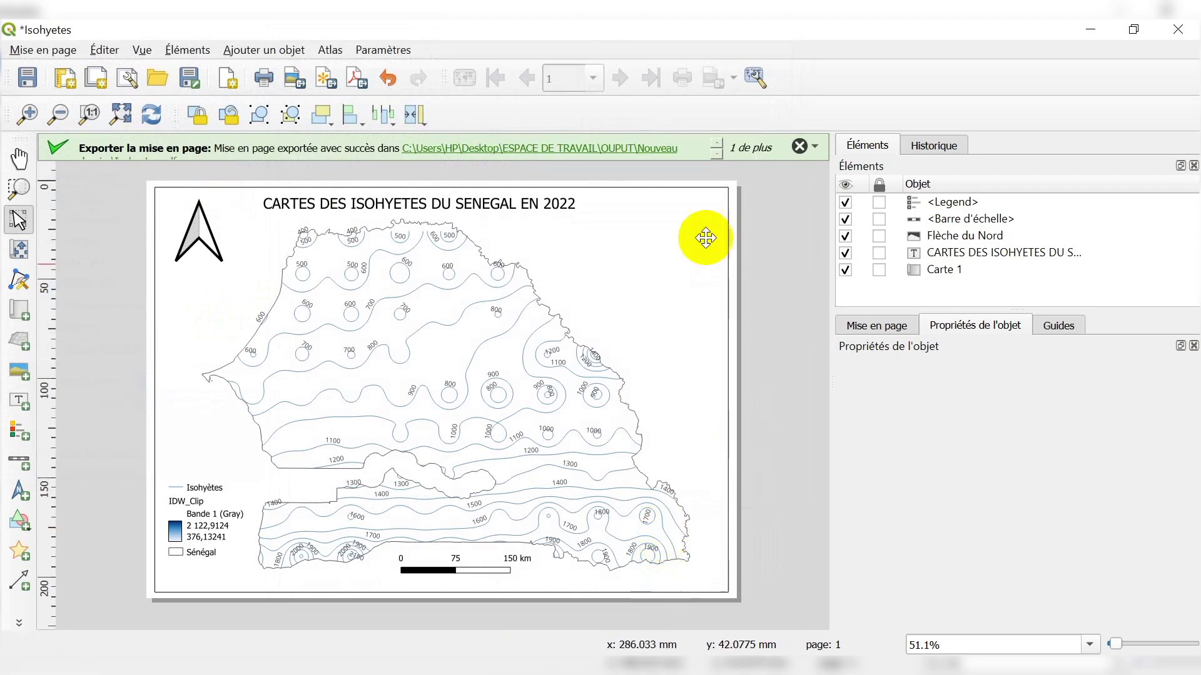
{"action": "left_click", "coordinate": [800, 146]}
Switch to File Explorer and open the export folder ESPACE DE TRAVAIL > OUPUT > Nouveau dossier
{"action": "left_click", "coordinate": [461, 644]}
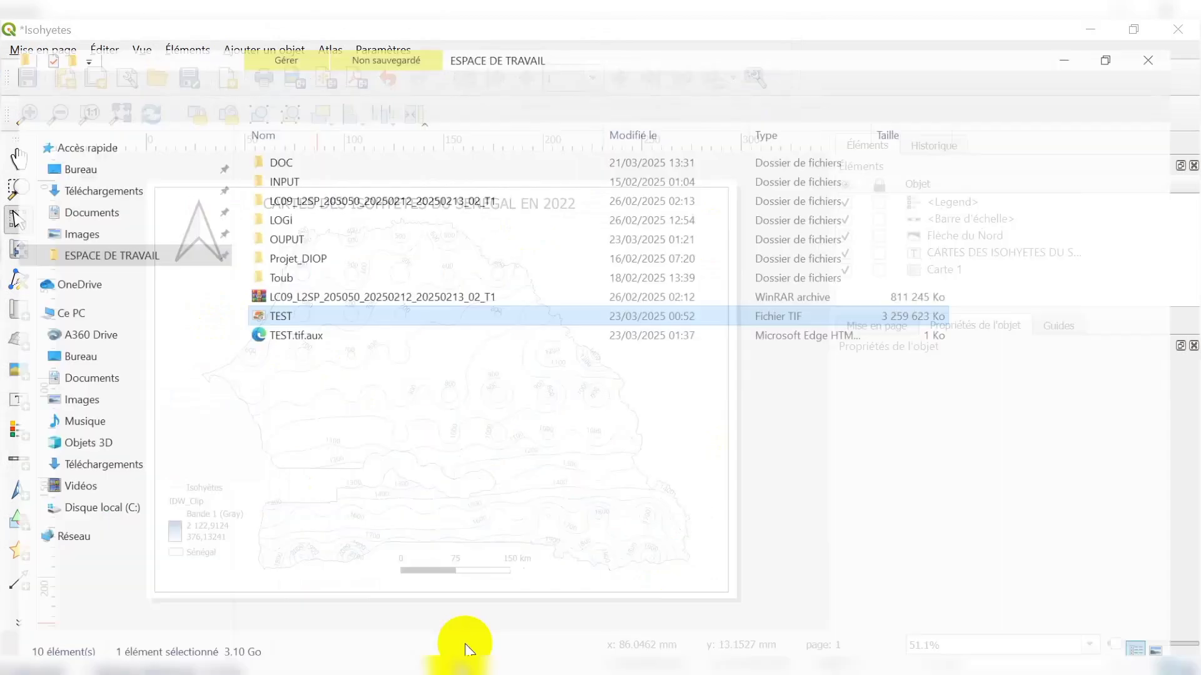
{"action": "left_click", "coordinate": [124, 236]}
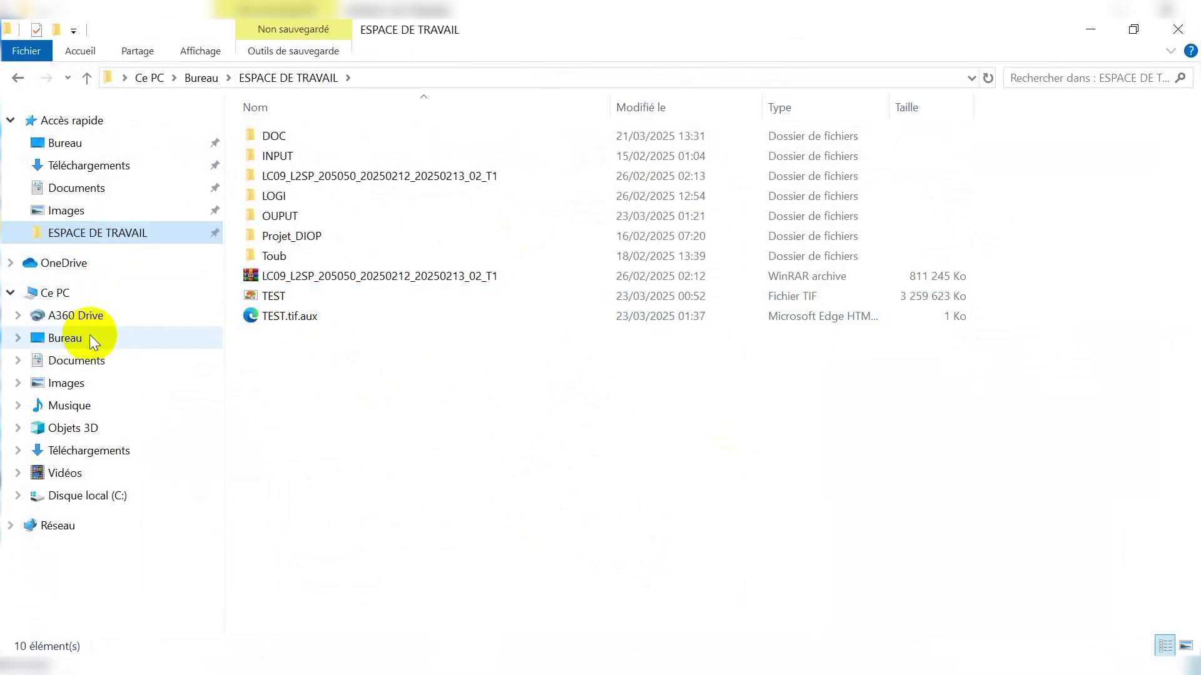
{"action": "left_click", "coordinate": [85, 215]}
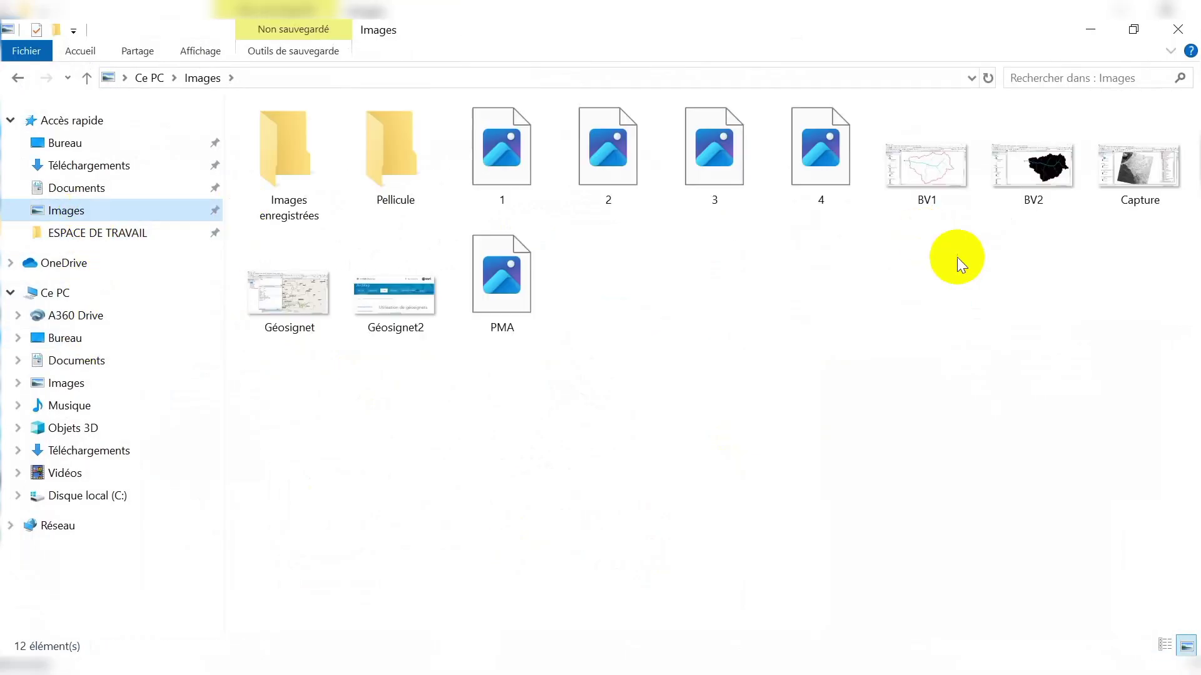
{"action": "left_click", "coordinate": [958, 264]}
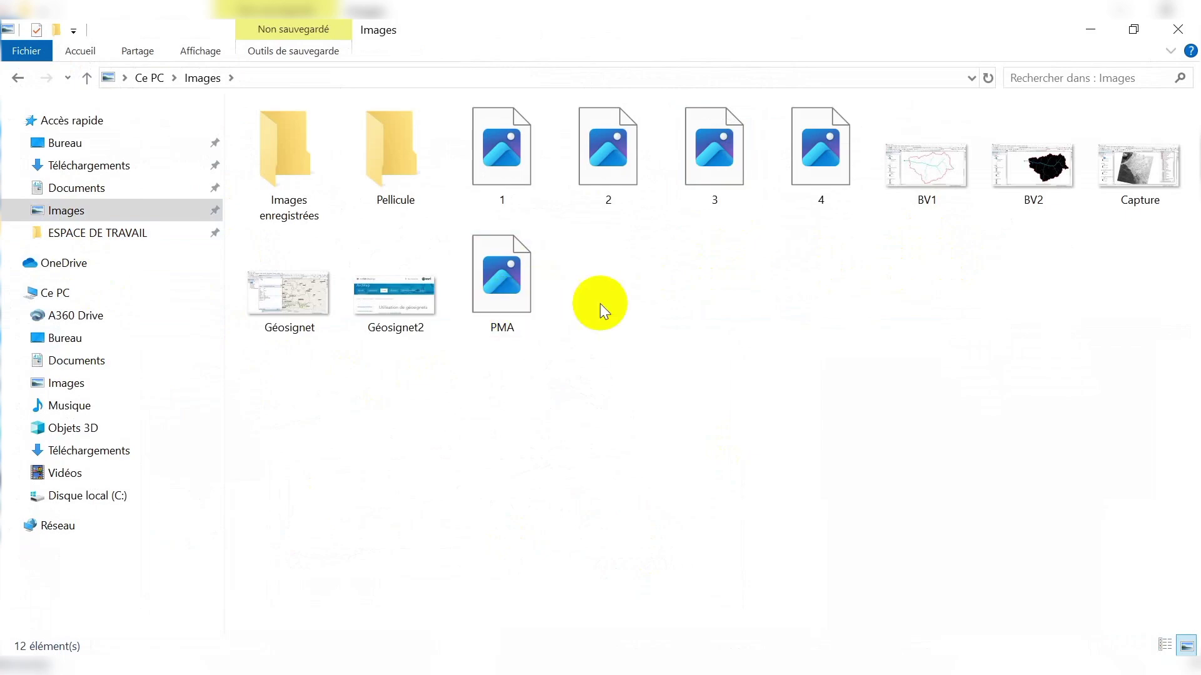
{"action": "left_click", "coordinate": [109, 235]}
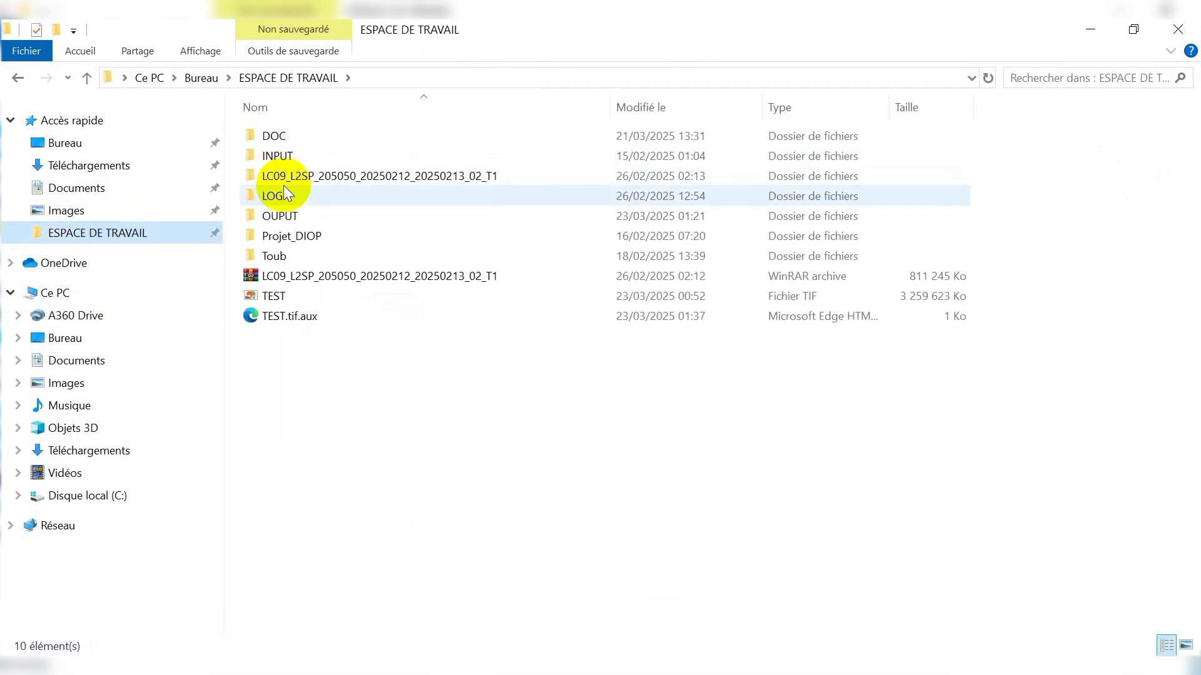
{"action": "double_click", "coordinate": [280, 211]}
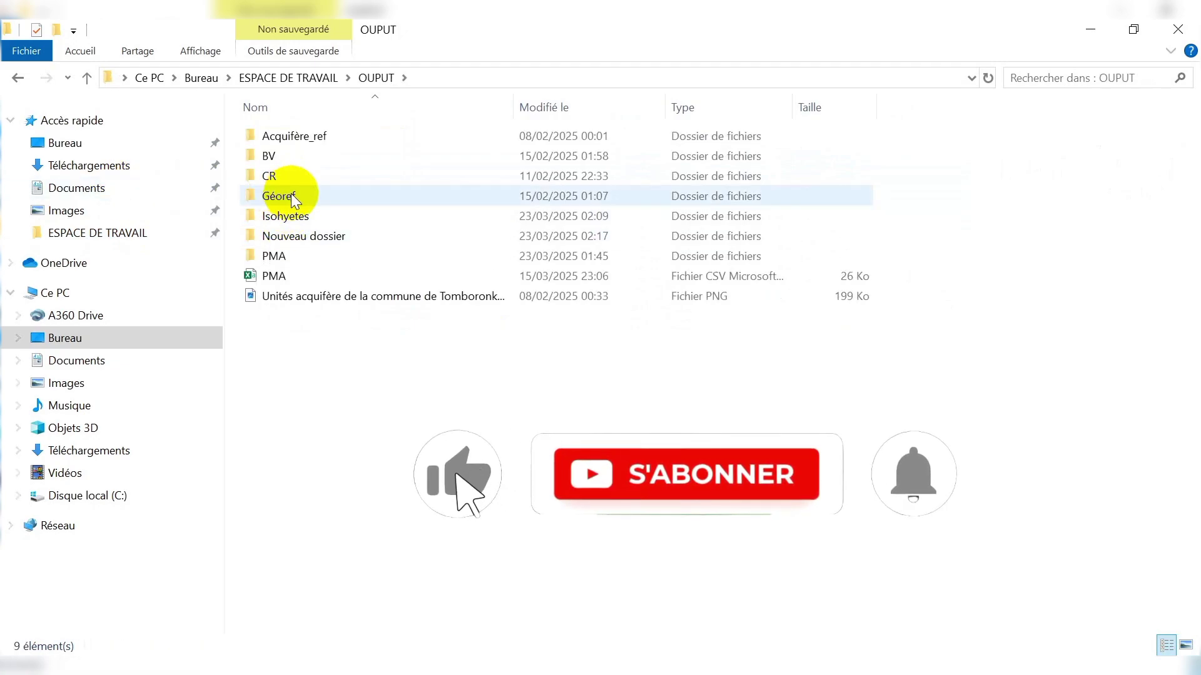
{"action": "left_click", "coordinate": [287, 237]}
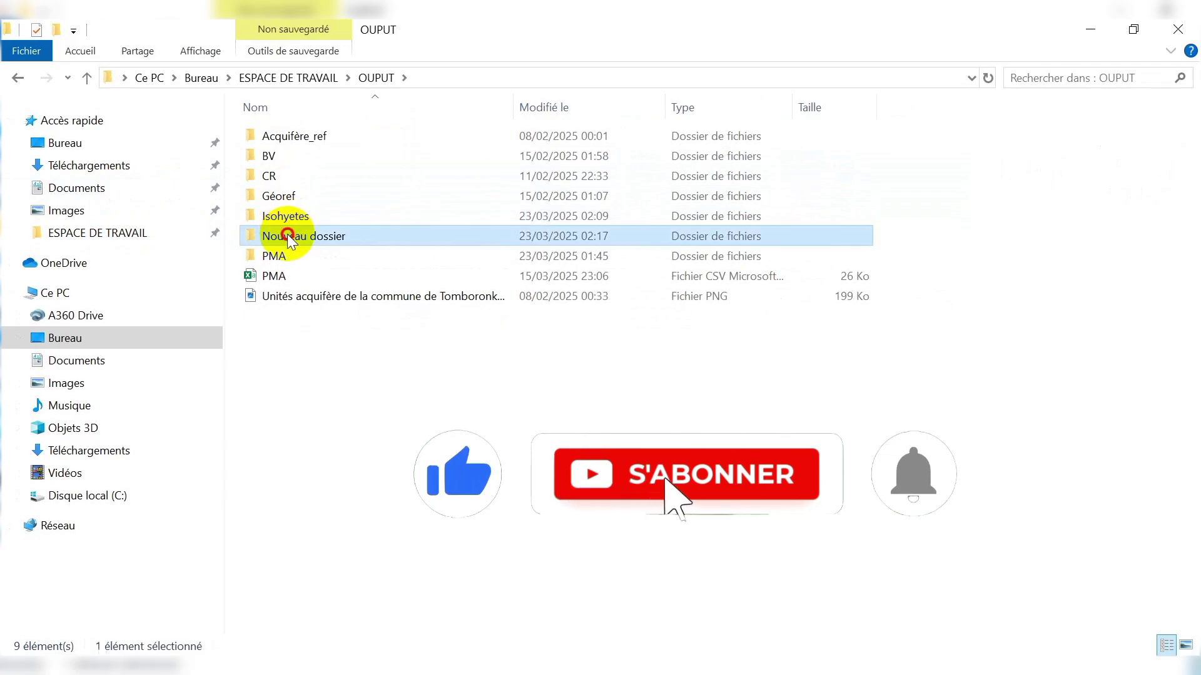
{"action": "double_click", "coordinate": [288, 236]}
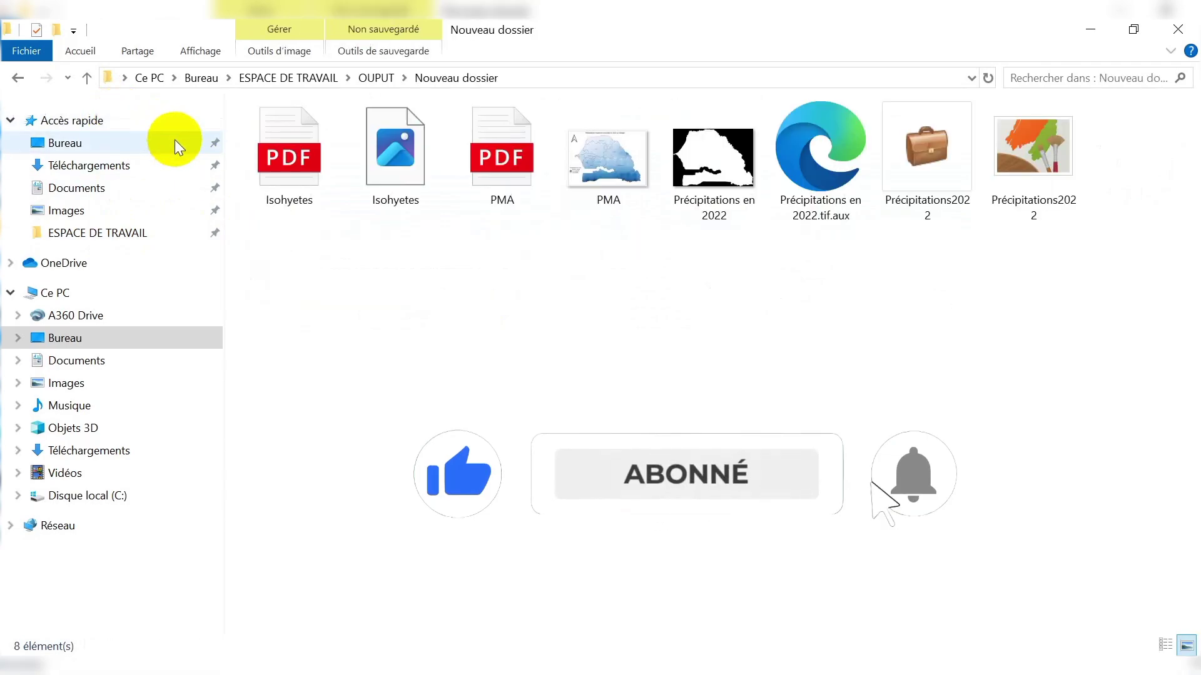
Open the exported Isohyetes PNG, view it maximized, and close it
{"action": "left_click", "coordinate": [397, 168]}
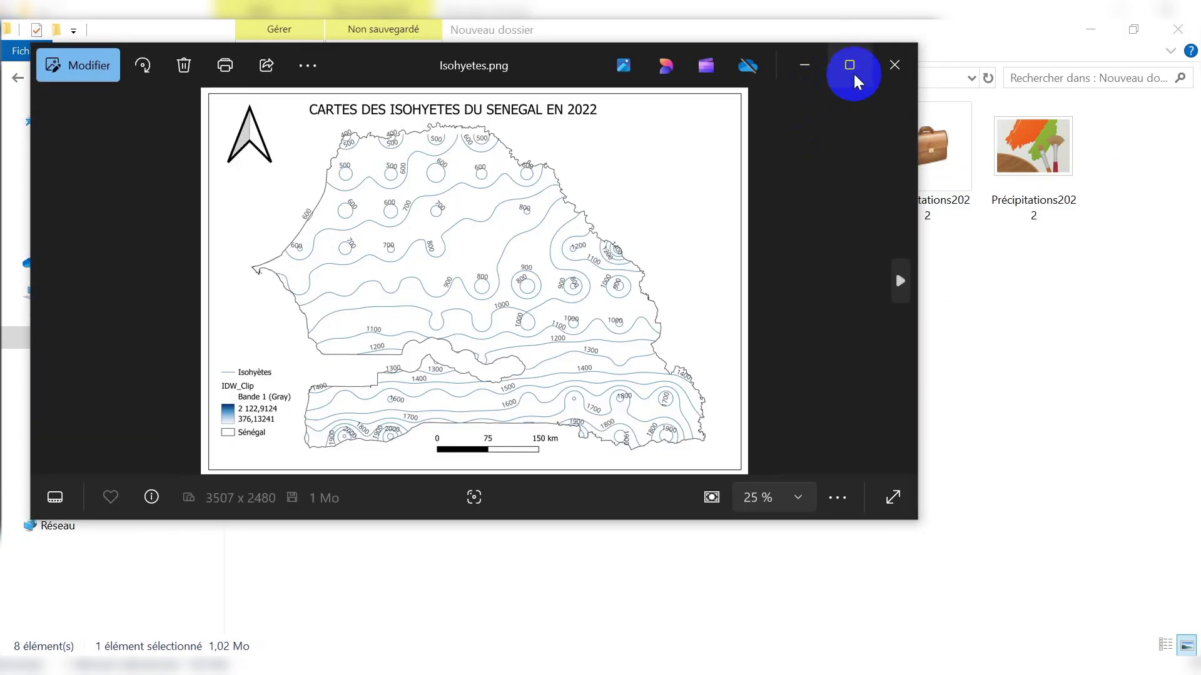
{"action": "left_click", "coordinate": [850, 68]}
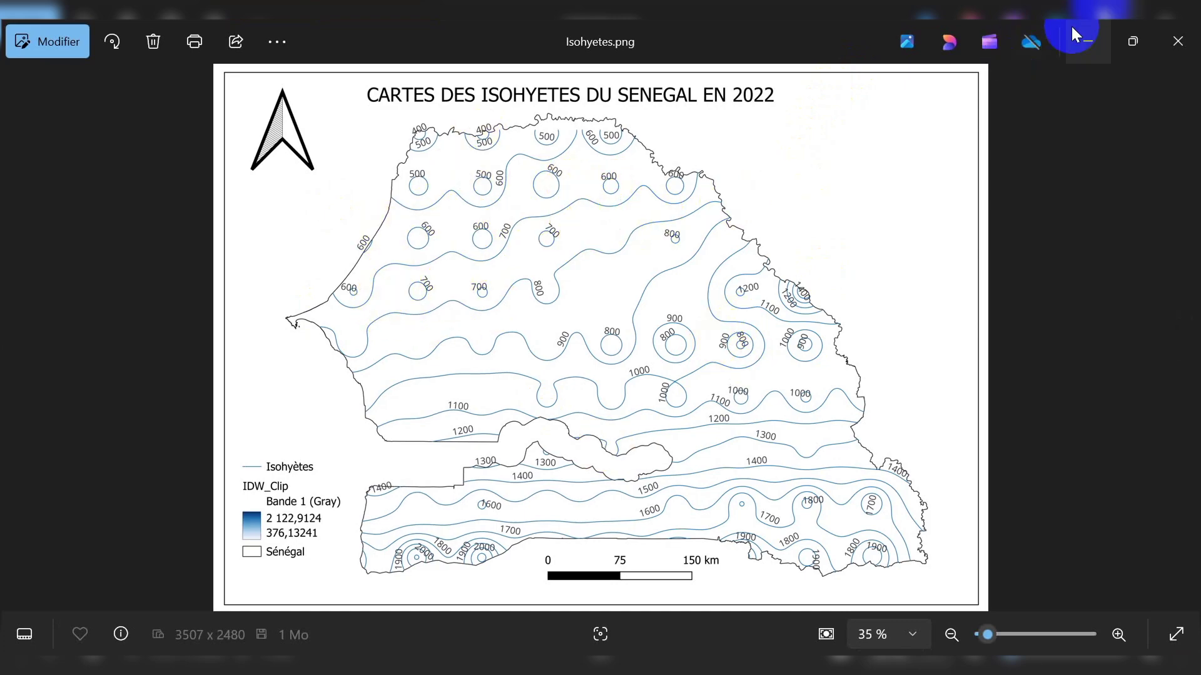
{"action": "left_click", "coordinate": [1176, 32]}
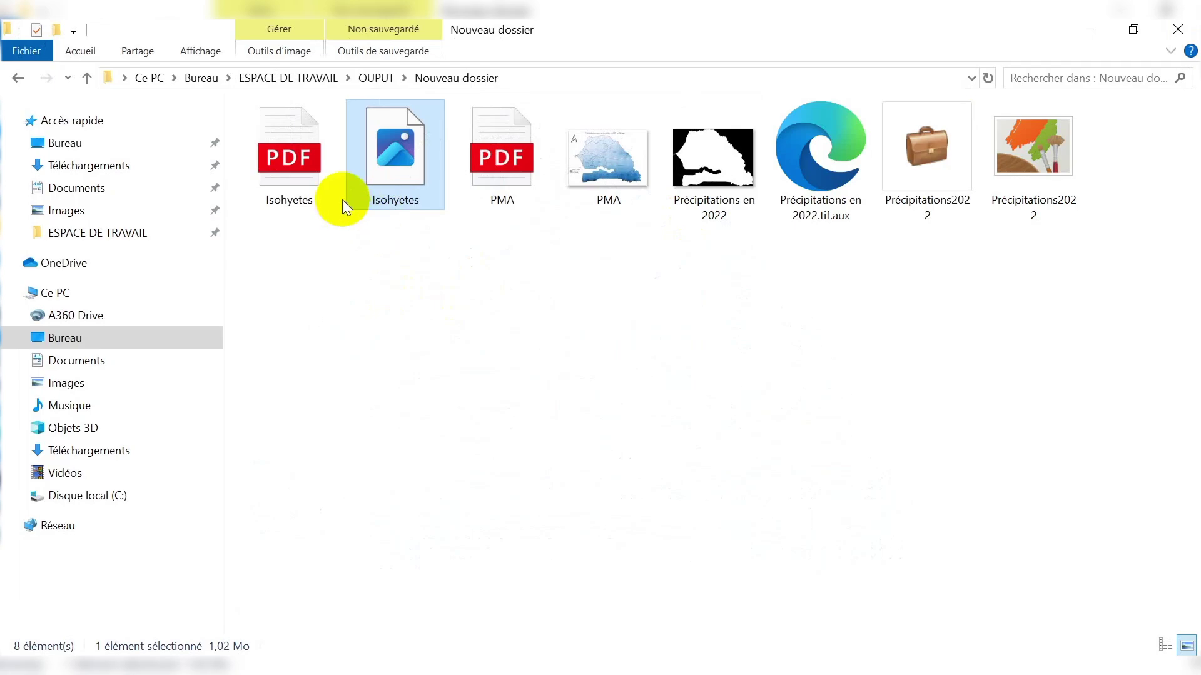
Open the exported Isohyetes PDF, dismiss the default-browser prompt, and zoom out to check the map
{"action": "double_click", "coordinate": [292, 175]}
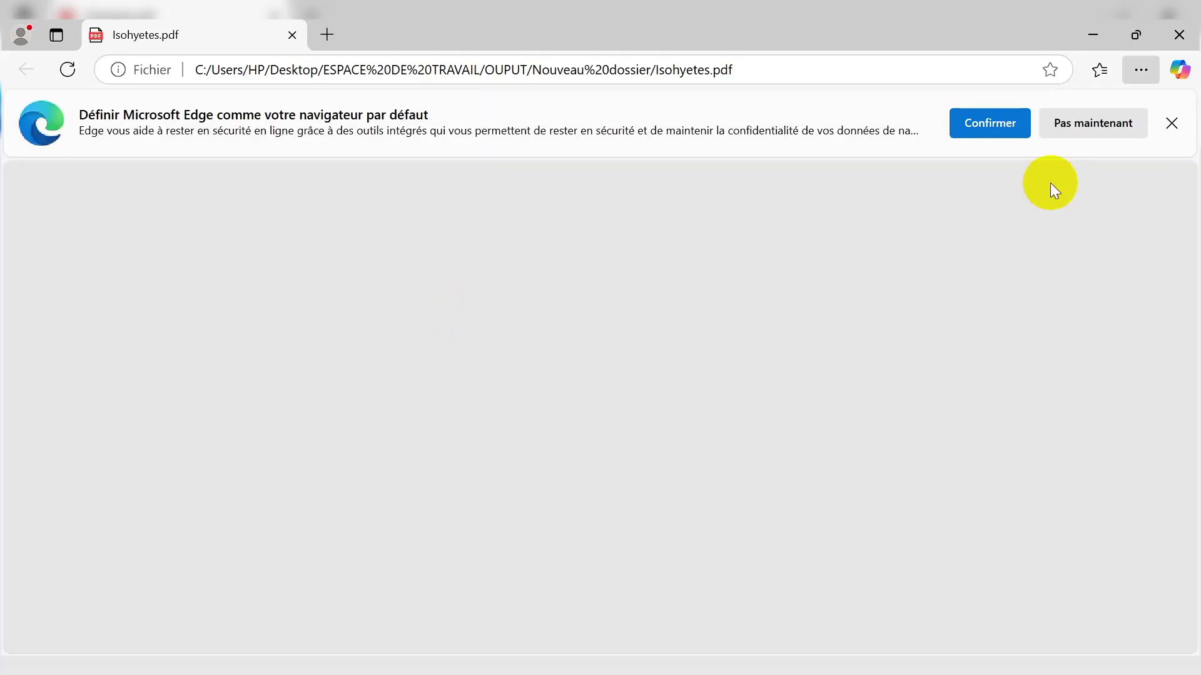
{"action": "left_click", "coordinate": [1172, 124]}
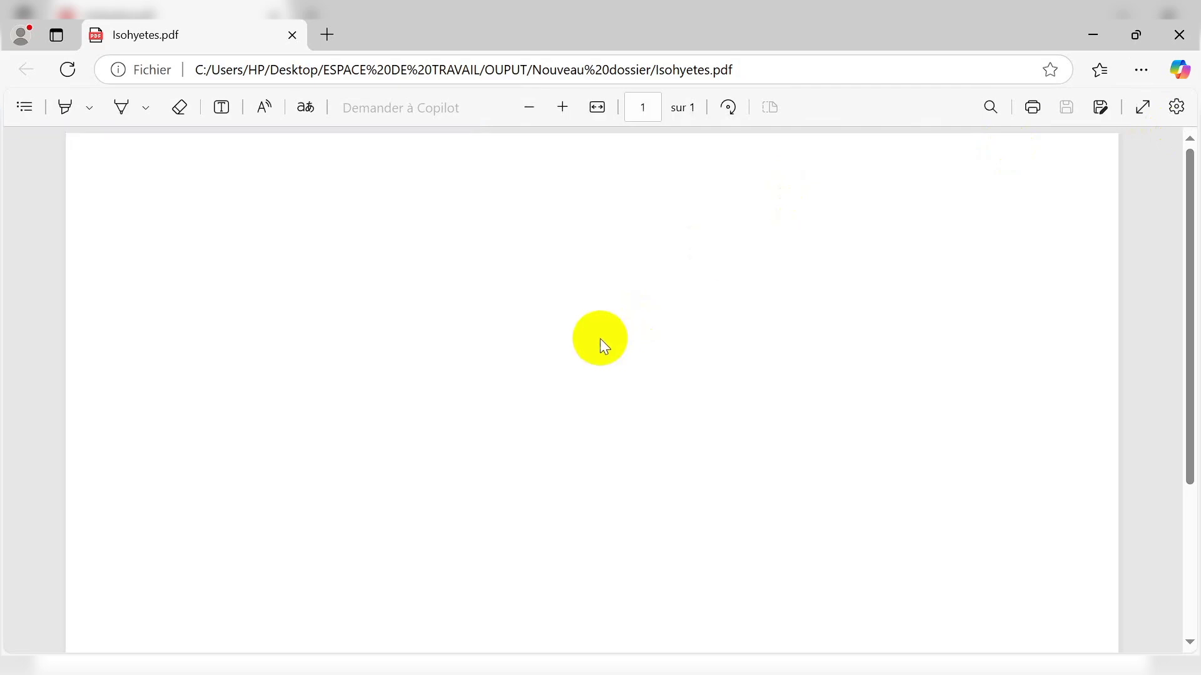
{"action": "left_click", "coordinate": [532, 108]}
{"action": "left_click", "coordinate": [533, 108]}
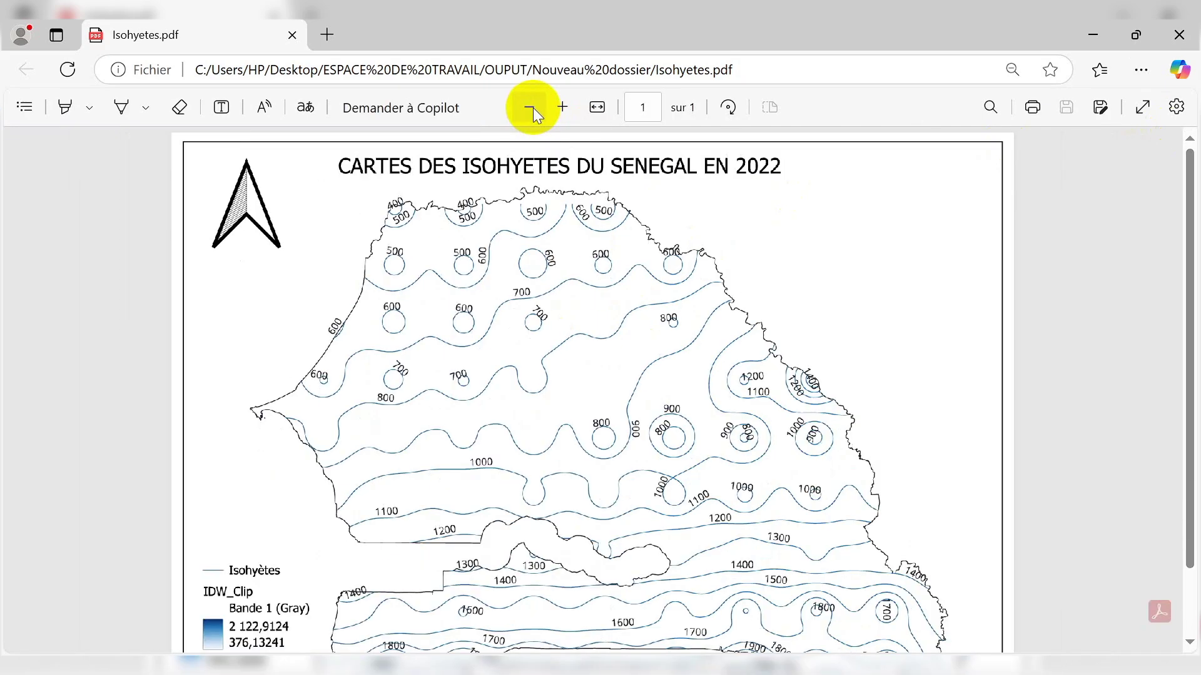
Zoom out to check the full Isohyetes PDF page, close it, and return to the main QGIS project window
{"action": "left_click", "coordinate": [529, 108]}
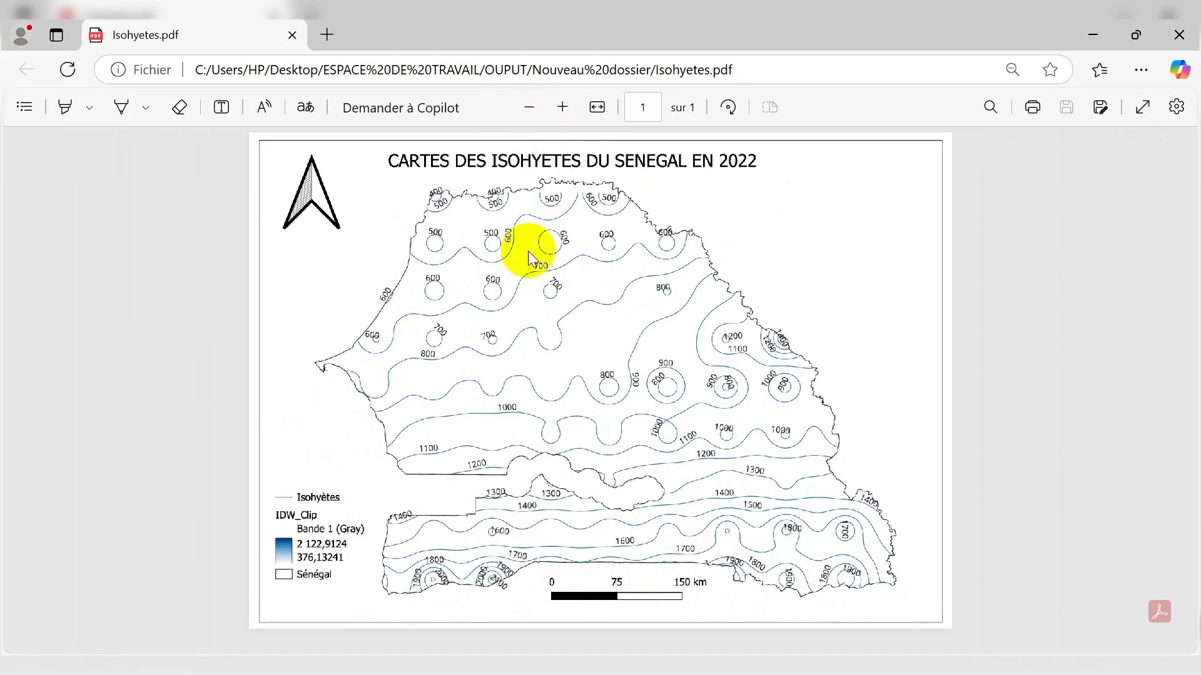
{"action": "left_click", "coordinate": [1181, 33]}
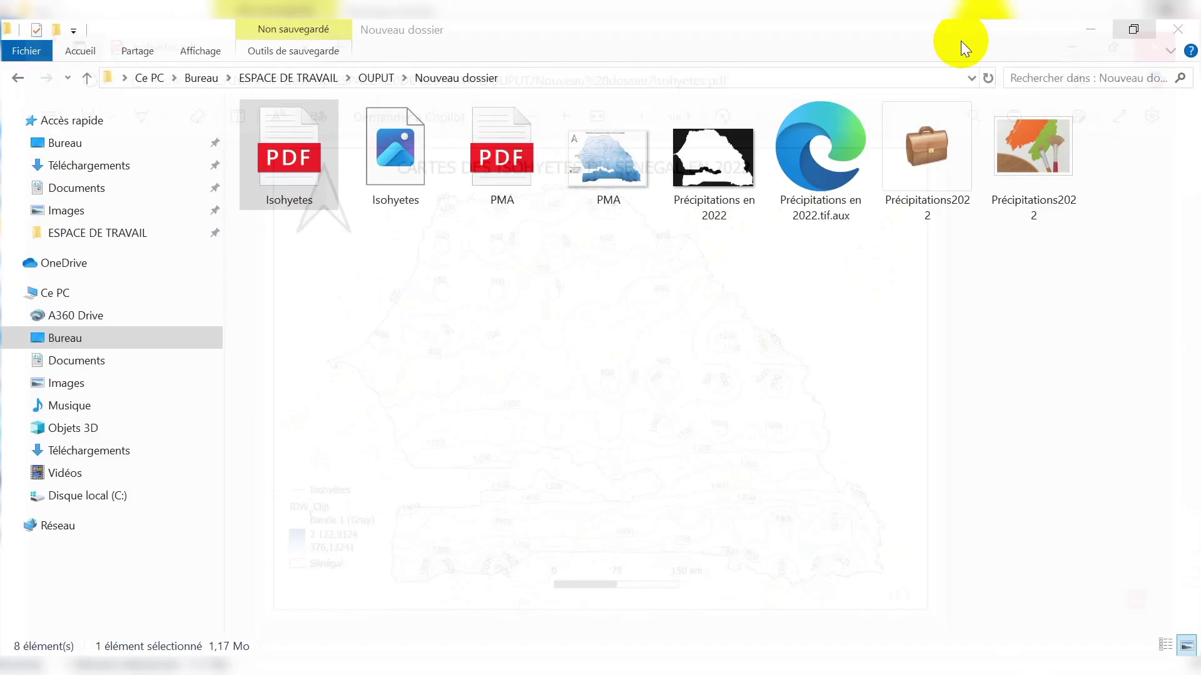
{"action": "left_click", "coordinate": [1094, 27]}
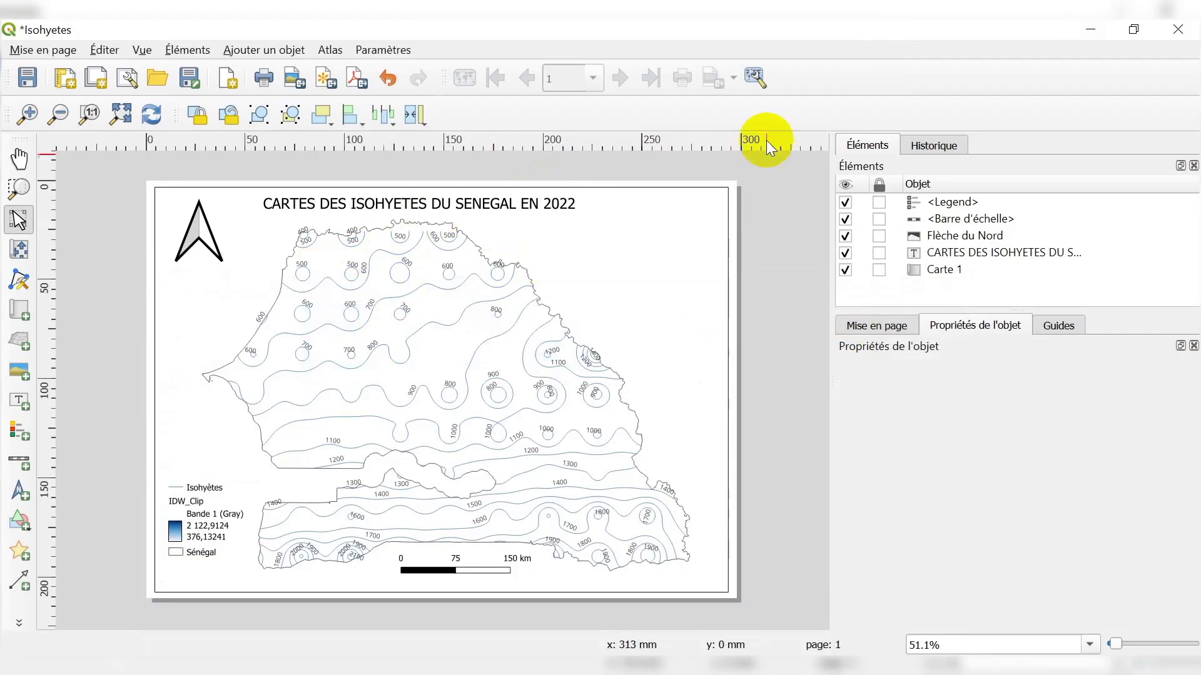
{"action": "left_click", "coordinate": [1090, 29]}
{"action": "left_click_drag", "start_coordinate": [529, 299], "coordinate": [535, 292]}
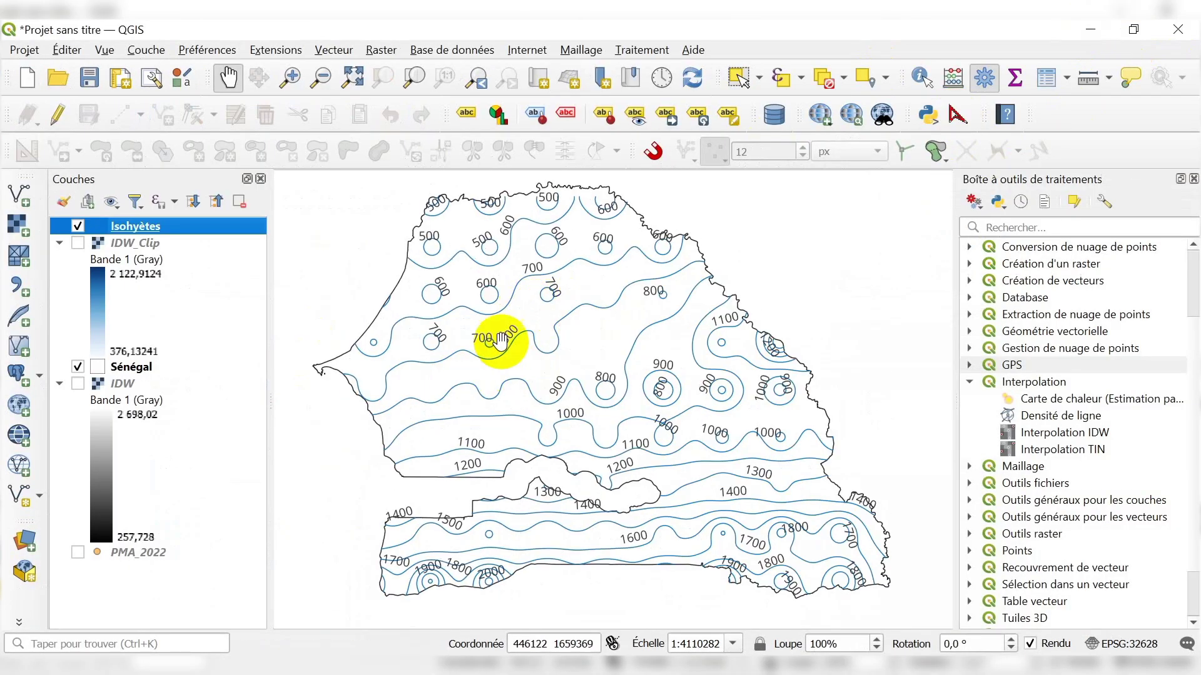
Turn the Sénégal layer's visibility off and back on
{"action": "left_click", "coordinate": [178, 312]}
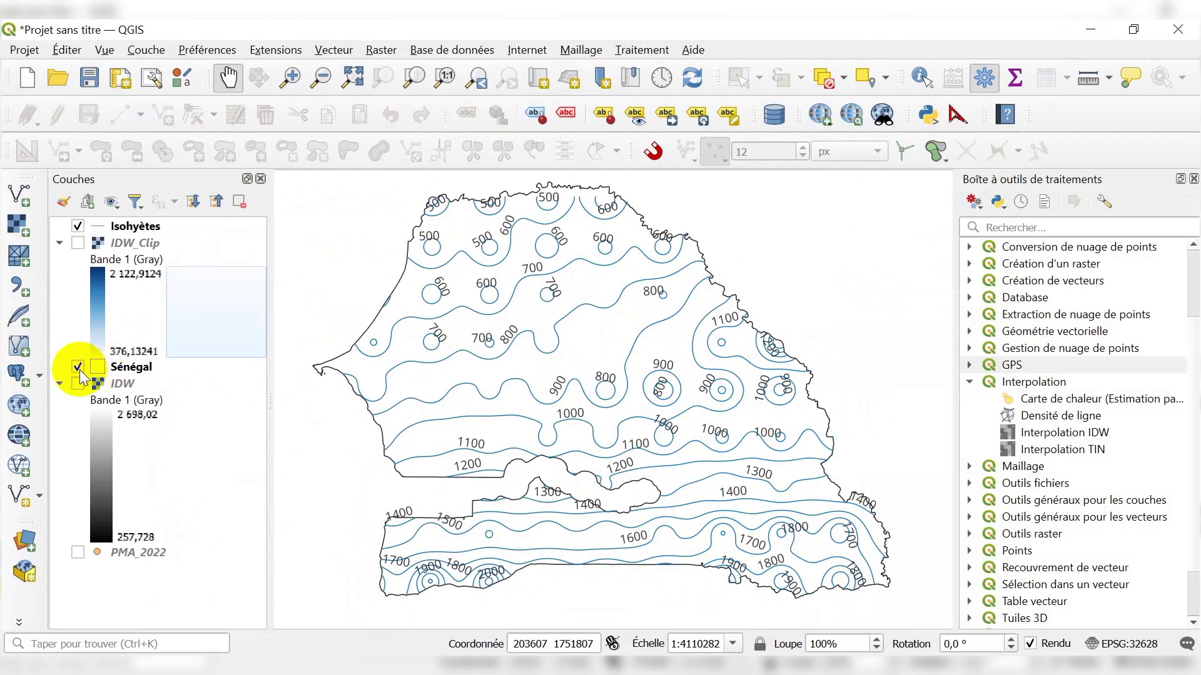
{"action": "left_click", "coordinate": [78, 367]}
{"action": "left_click", "coordinate": [77, 367]}
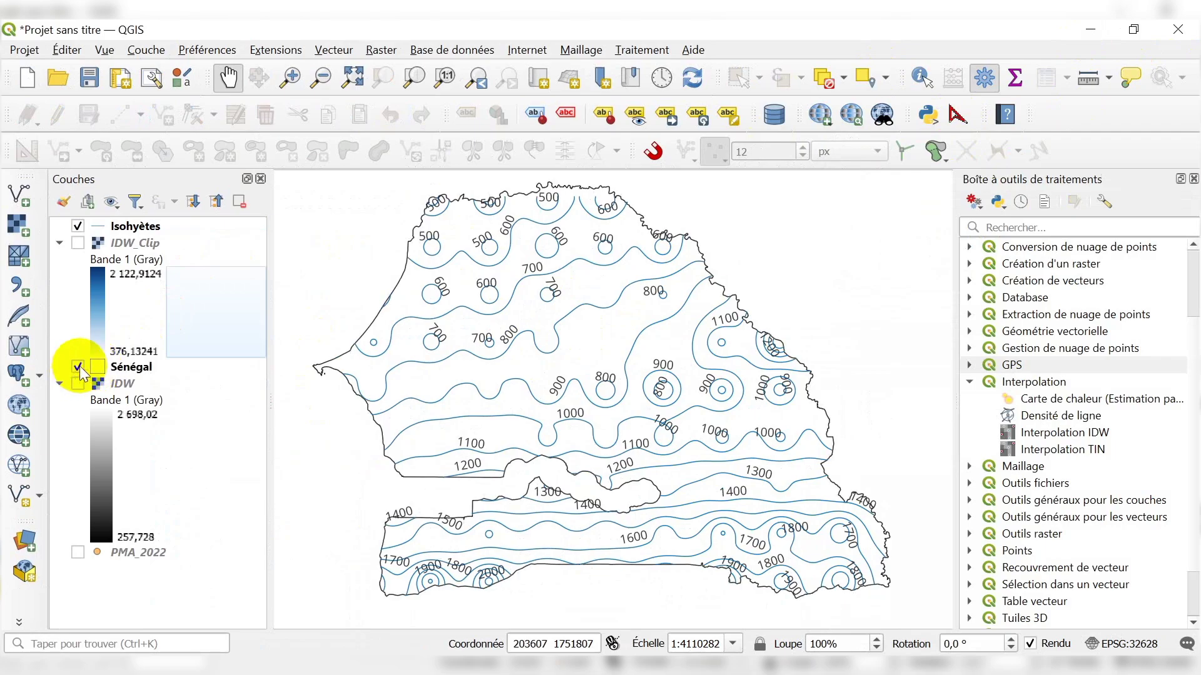
{"action": "left_click", "coordinate": [175, 423]}
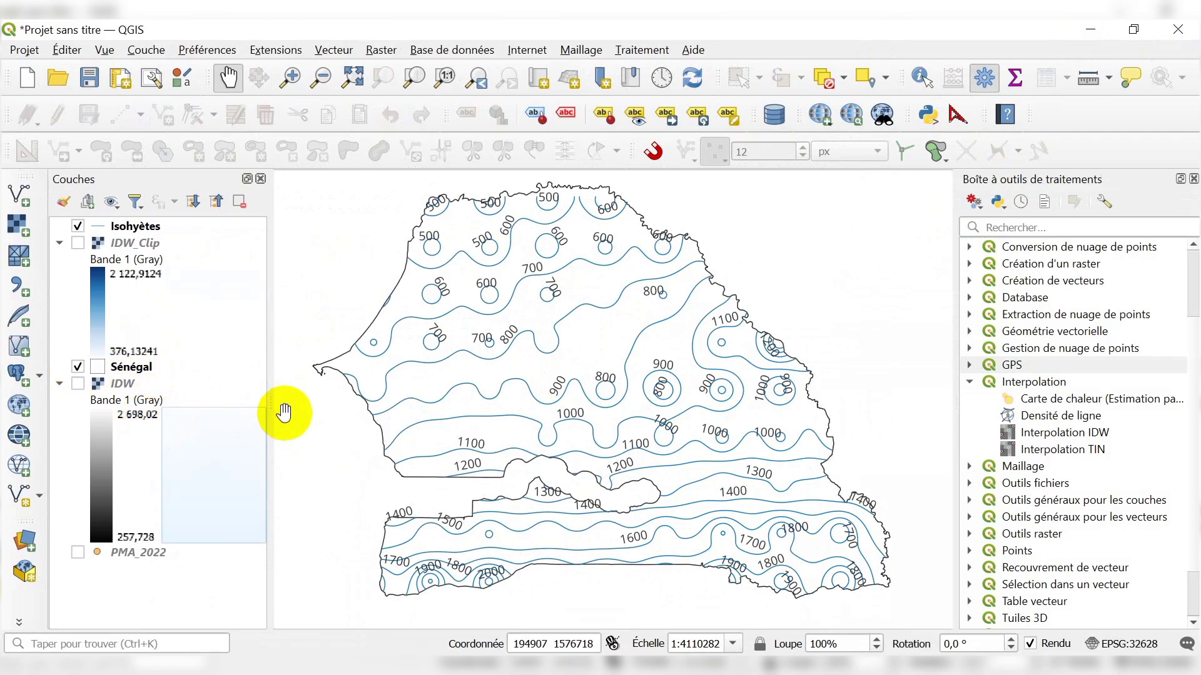